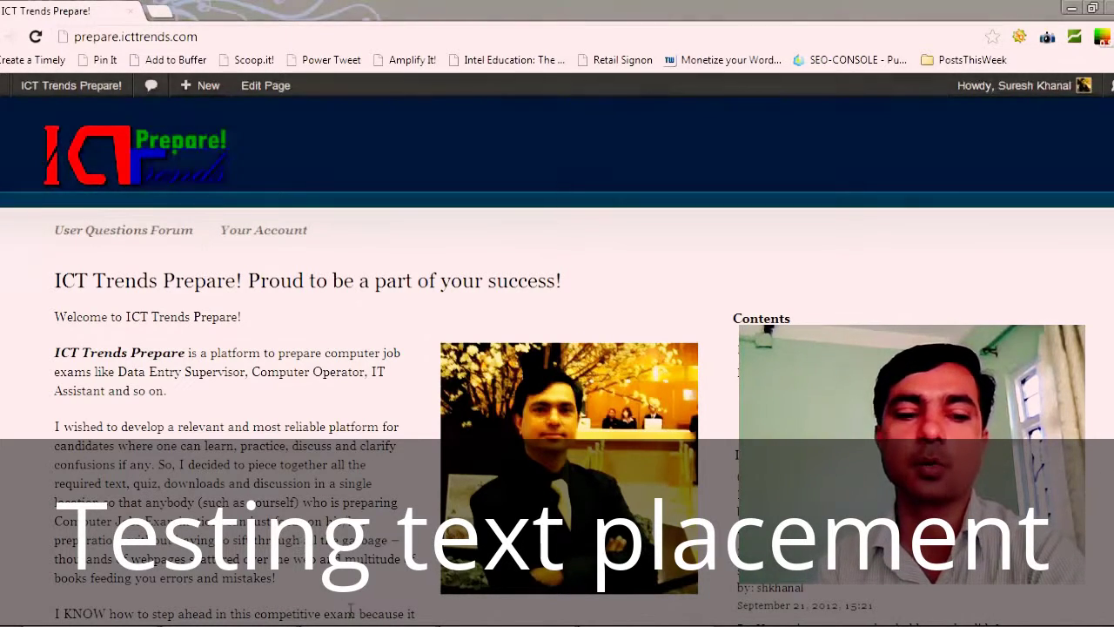
# Step: Switch to the Adobe Acrobat window showing the Computer Operator practical exam question paper
pyautogui.hotkey('alt', 'Tab')
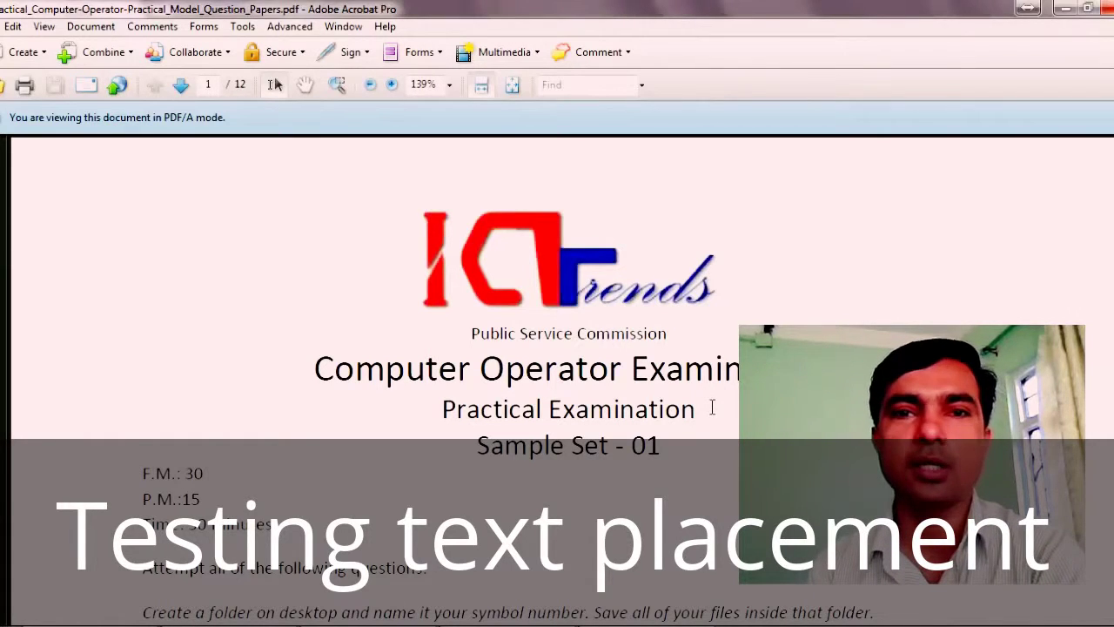
# Step: Scroll the exam PDF to Sample Set - 01's numbered tasks 2–6: drop cap, columns, border, header
pyautogui.scroll(-8, 712, 407)
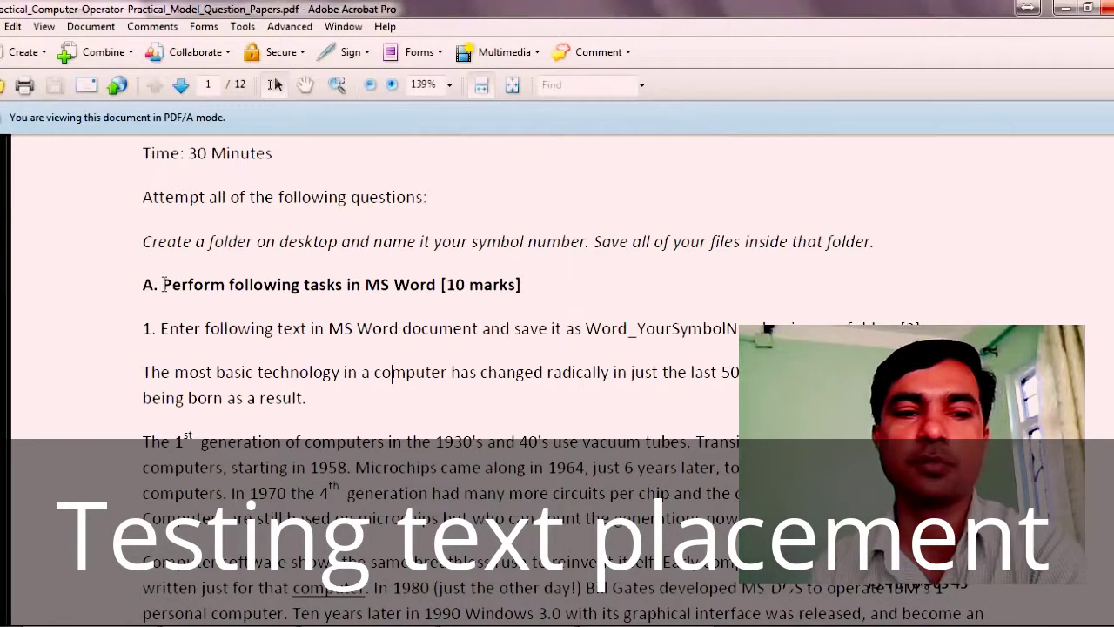
pyautogui.scroll(4, 163, 284)
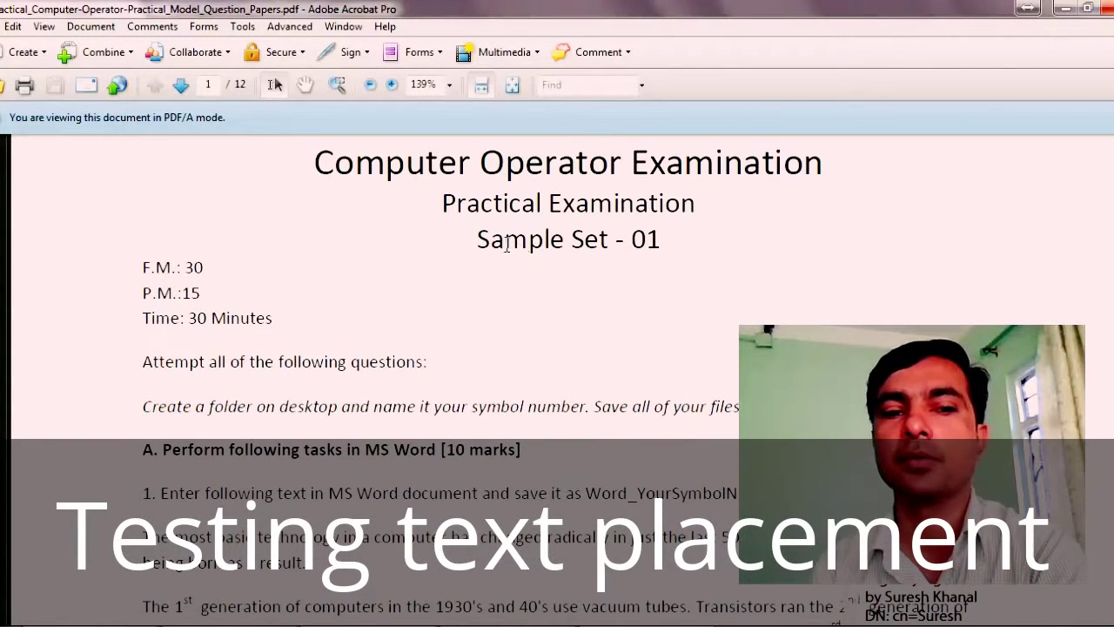
pyautogui.moveTo(480, 240); pyautogui.dragTo(659, 241)
pyautogui.scroll(-5, 658, 237)
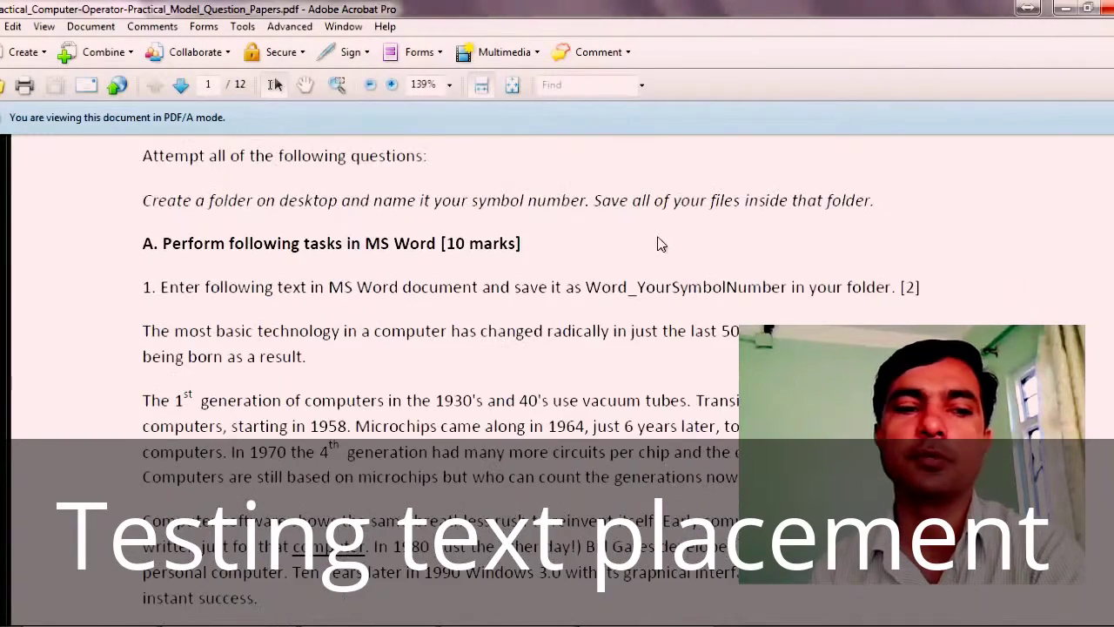
pyautogui.moveTo(142, 244); pyautogui.dragTo(225, 245)
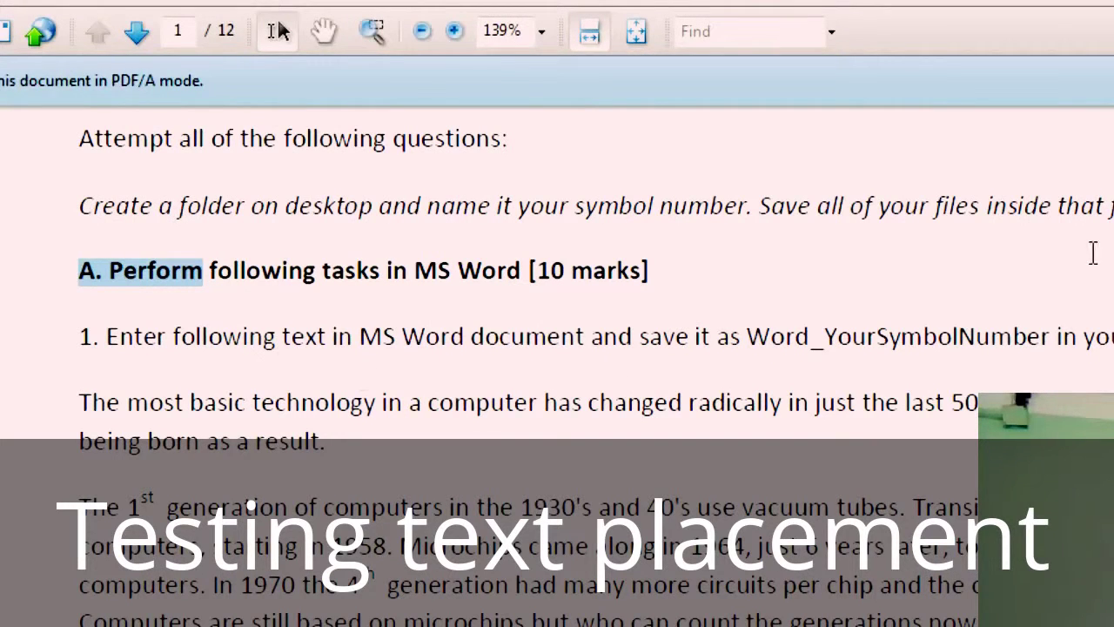
pyautogui.press('Escape')
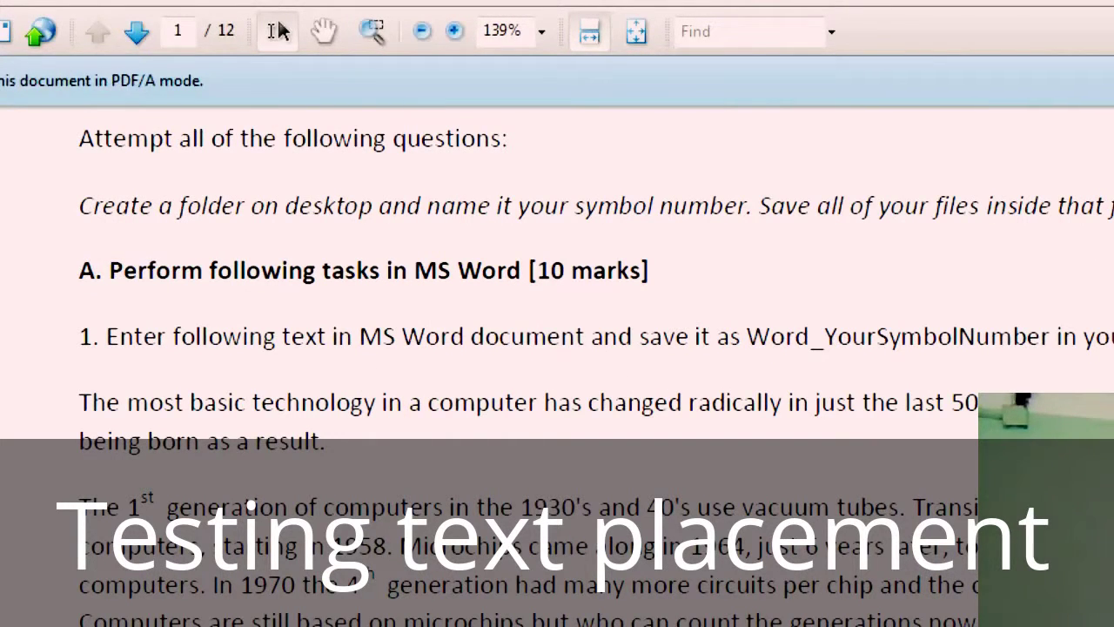
pyautogui.scroll(-5, 727, 420)
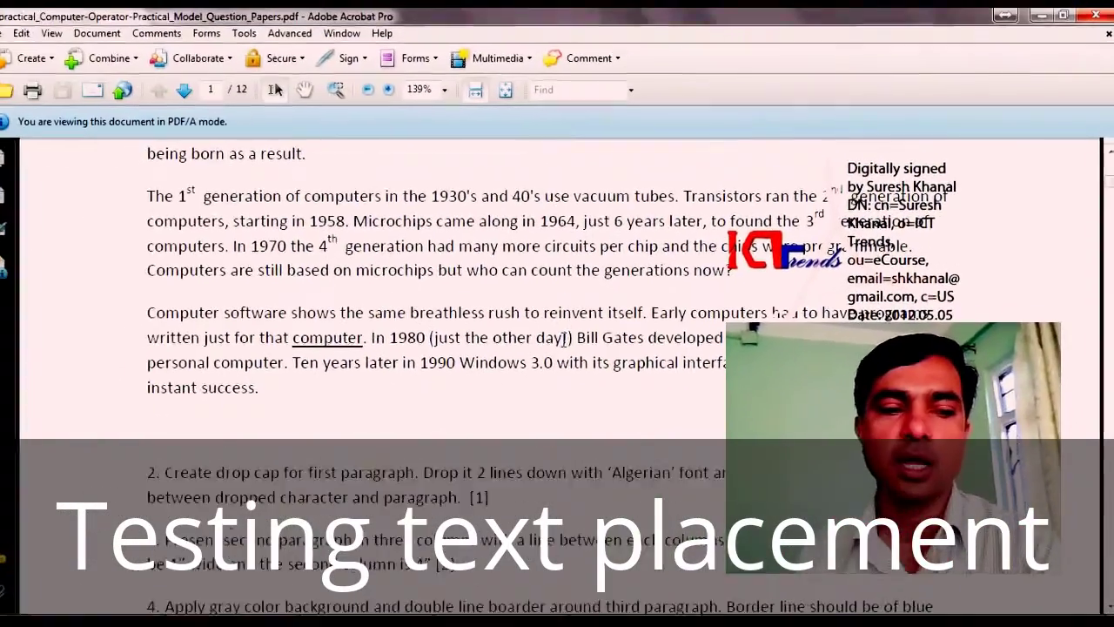
pyautogui.scroll(-5, 323, 435)
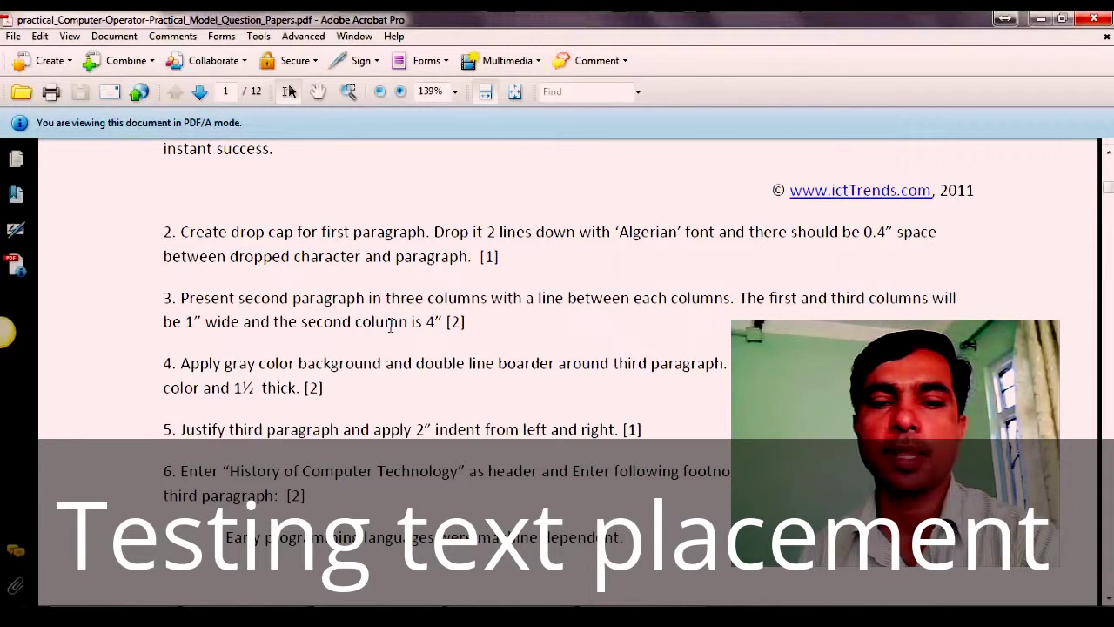
# Step: Highlight 'columns' in task 3 and the header and footnote wording in task 6
pyautogui.doubleClick(447, 302)
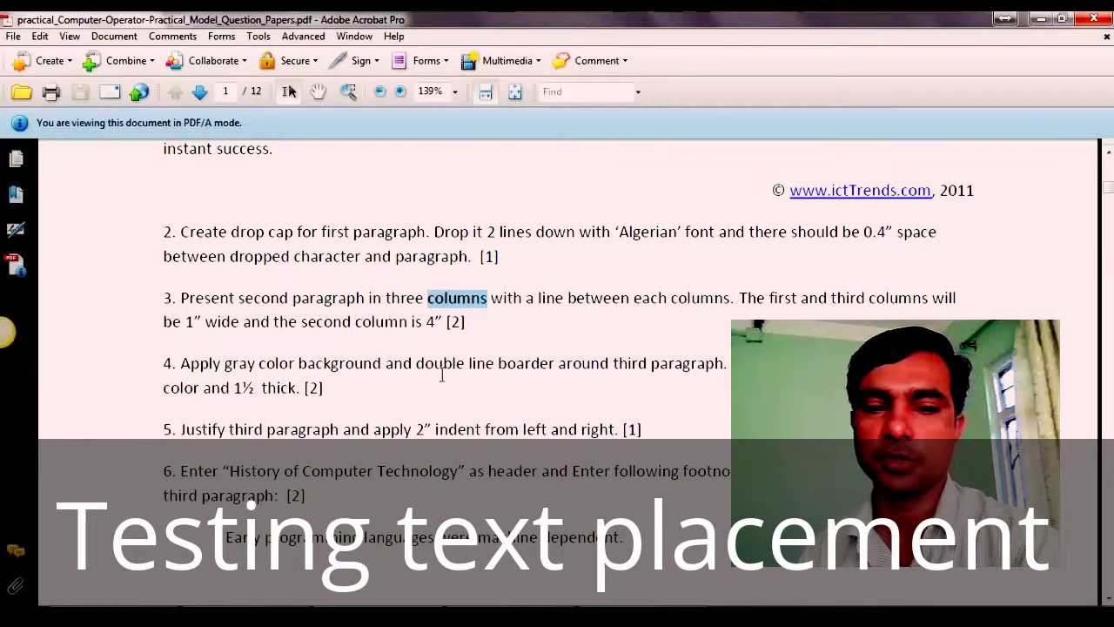
pyautogui.scroll(-3, 471, 366)
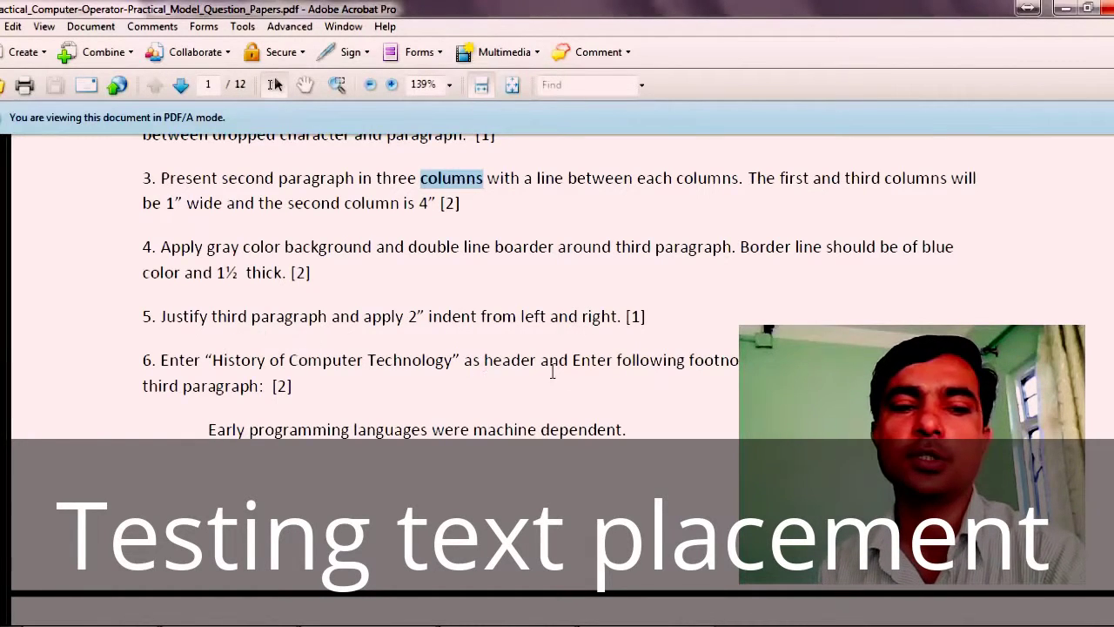
pyautogui.doubleClick(506, 358)
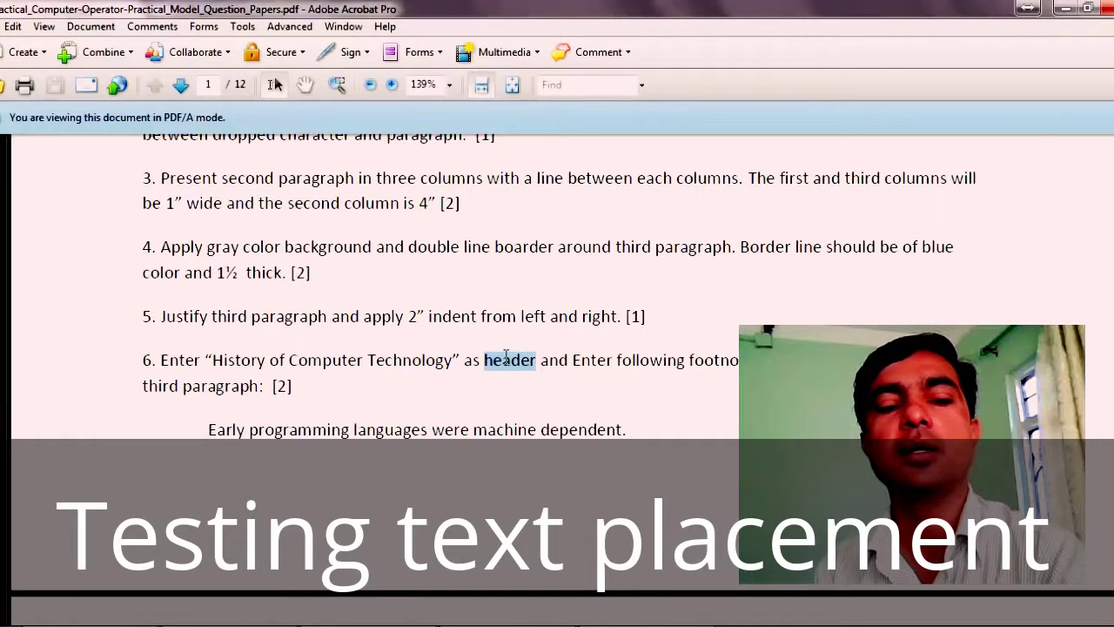
pyautogui.doubleClick(710, 364)
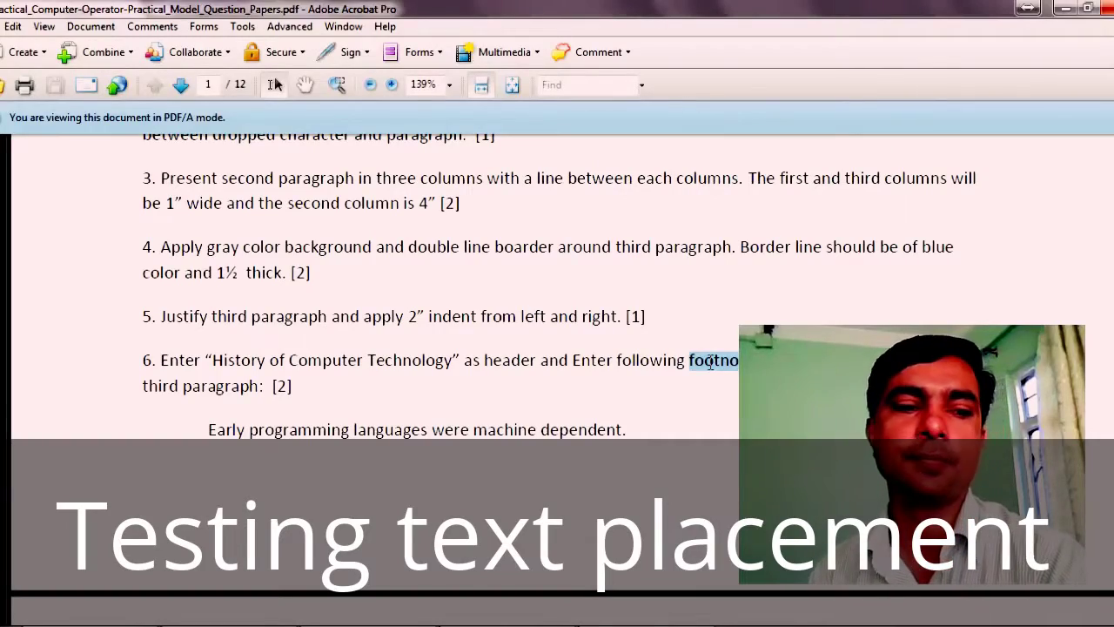
pyautogui.click(631, 360)
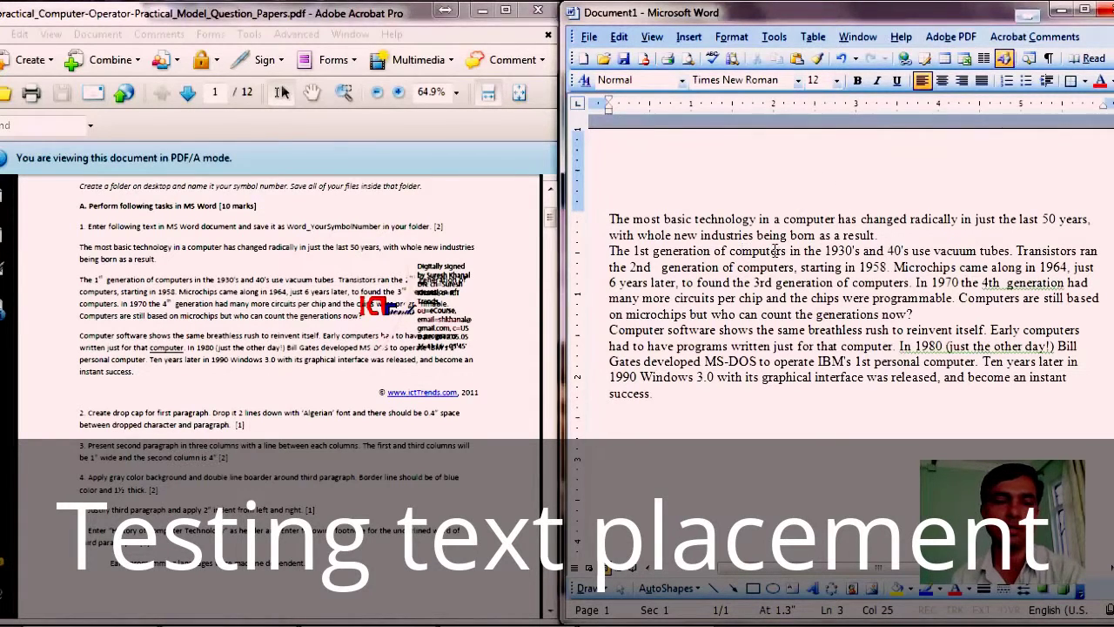
# Step: Compare the PDF passage with the typed text, then select all three paragraphs in Word
pyautogui.click(552, 193)
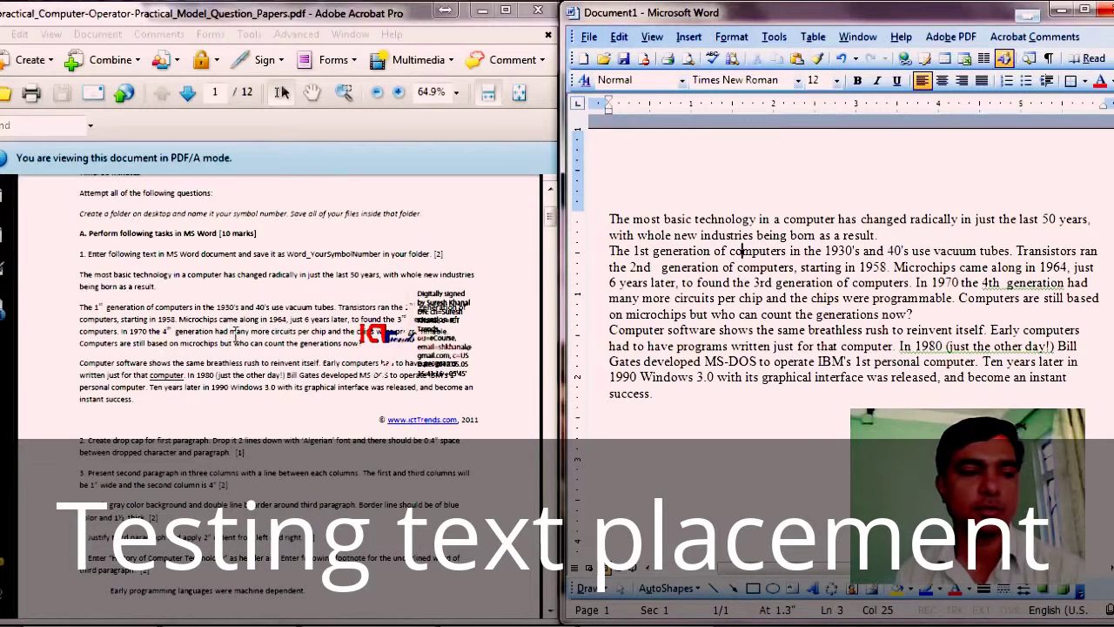
pyautogui.moveTo(81, 275); pyautogui.dragTo(143, 399)
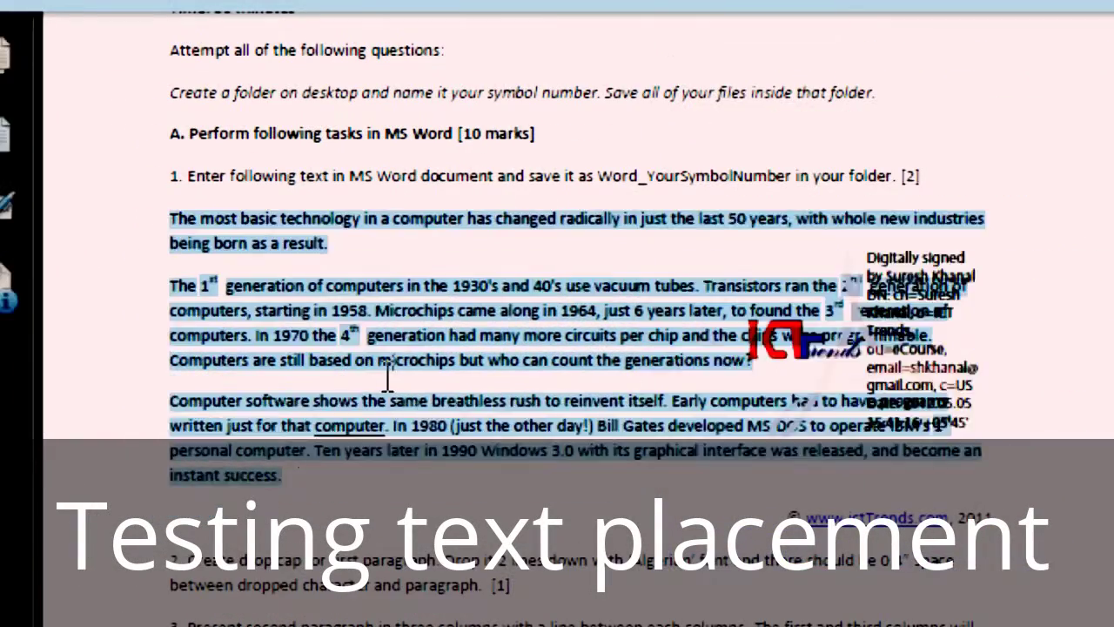
pyautogui.click(209, 281)
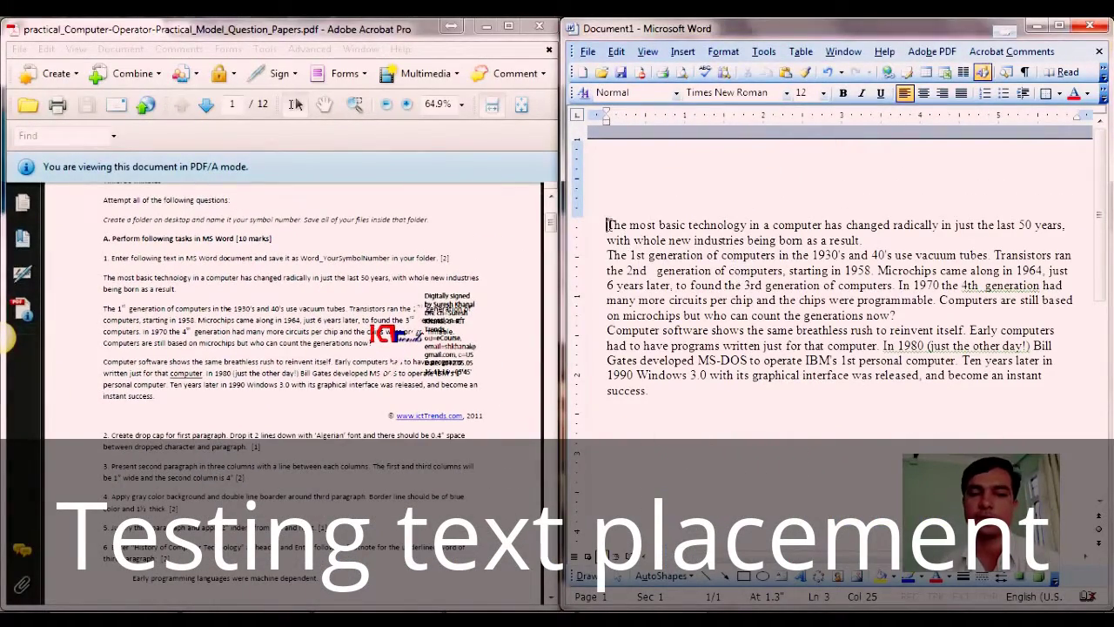
pyautogui.moveTo(607, 224); pyautogui.dragTo(663, 388)
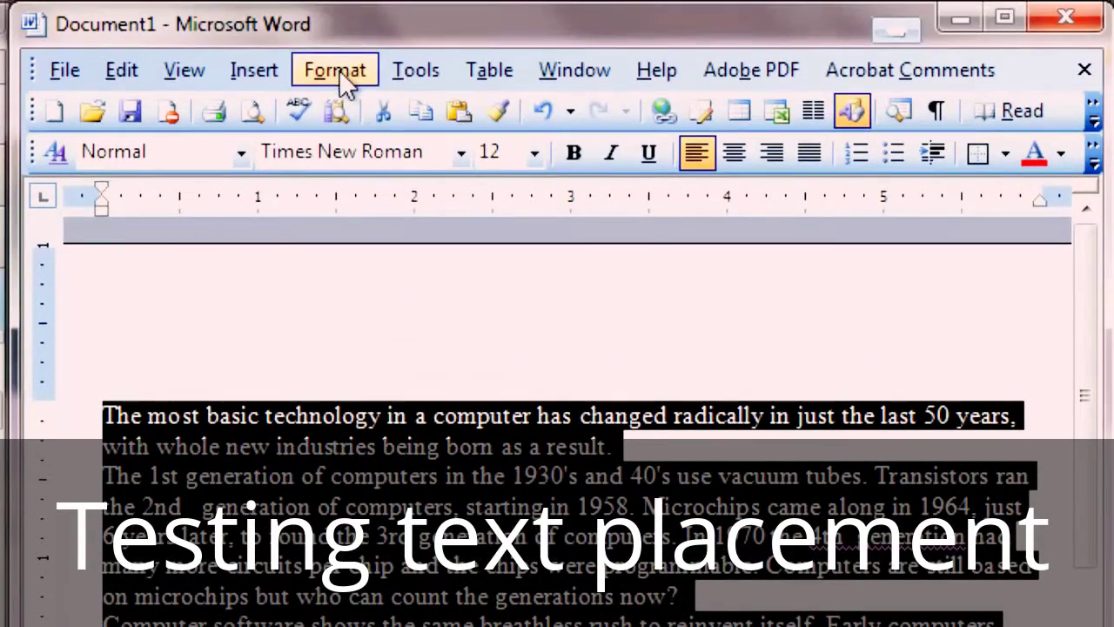
# Step: Apply 6 pt before, 6 pt after and 1.5 line spacing to all three paragraphs
pyautogui.click(340, 73)
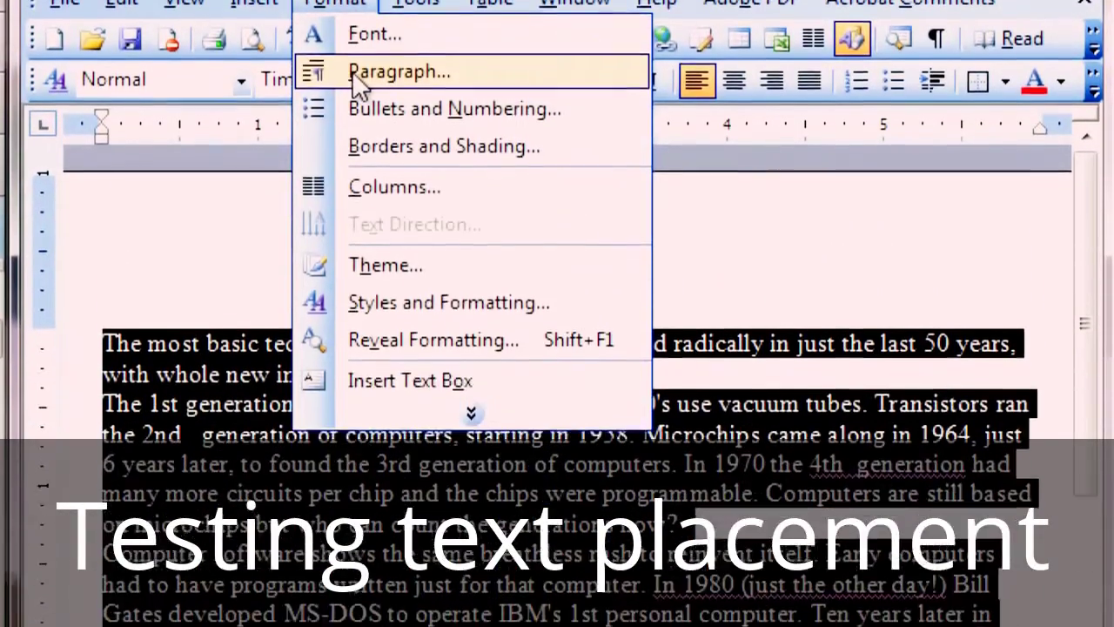
pyautogui.click(313, 142)
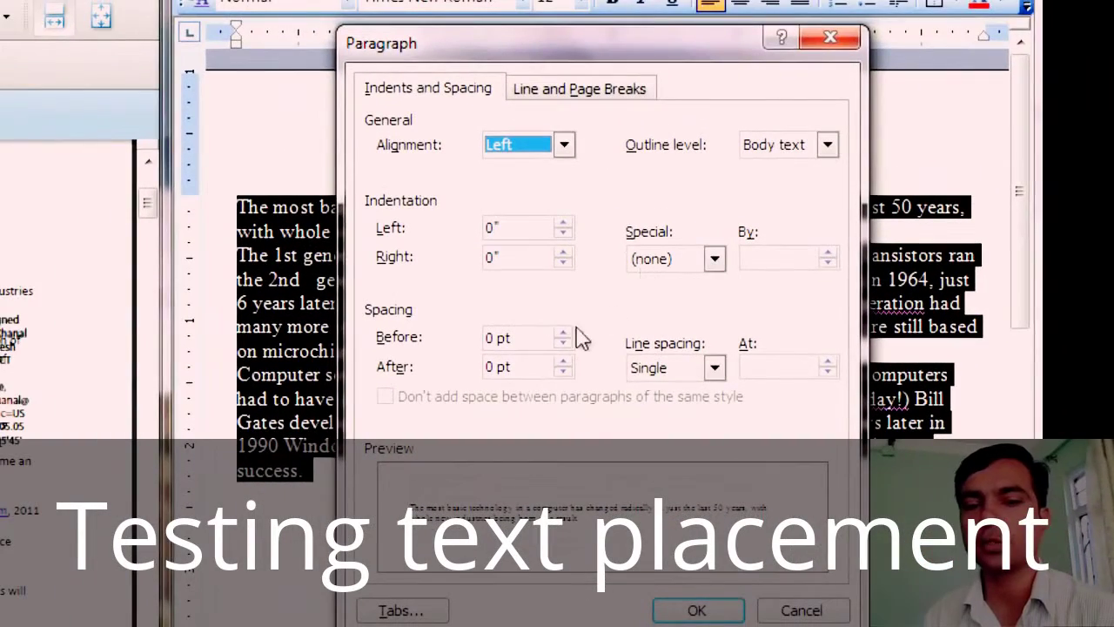
pyautogui.click(560, 331)
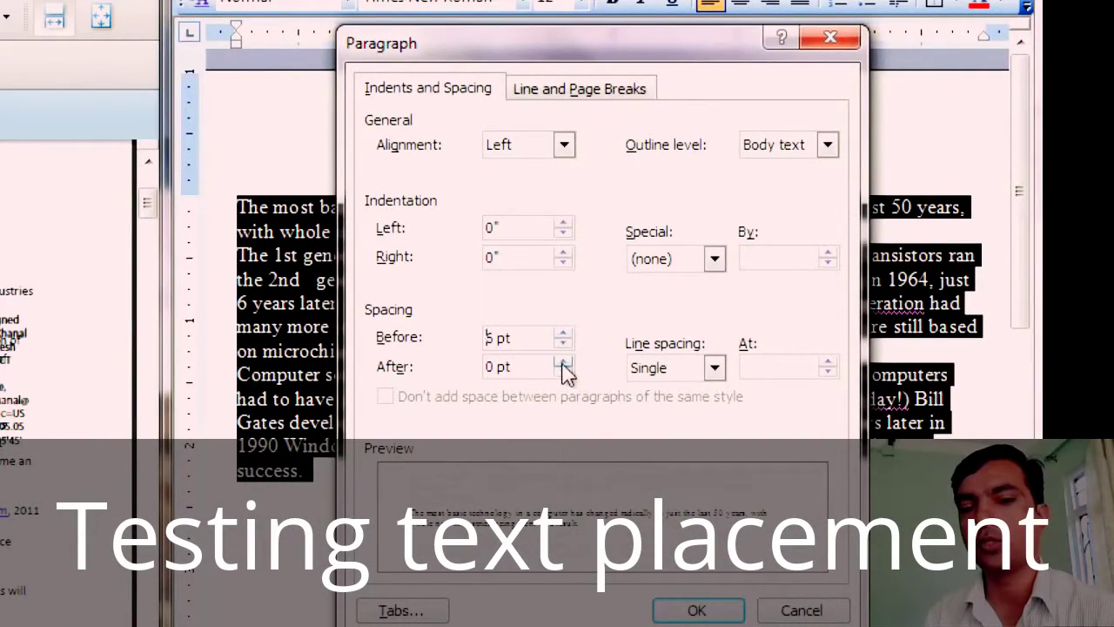
pyautogui.click(562, 362)
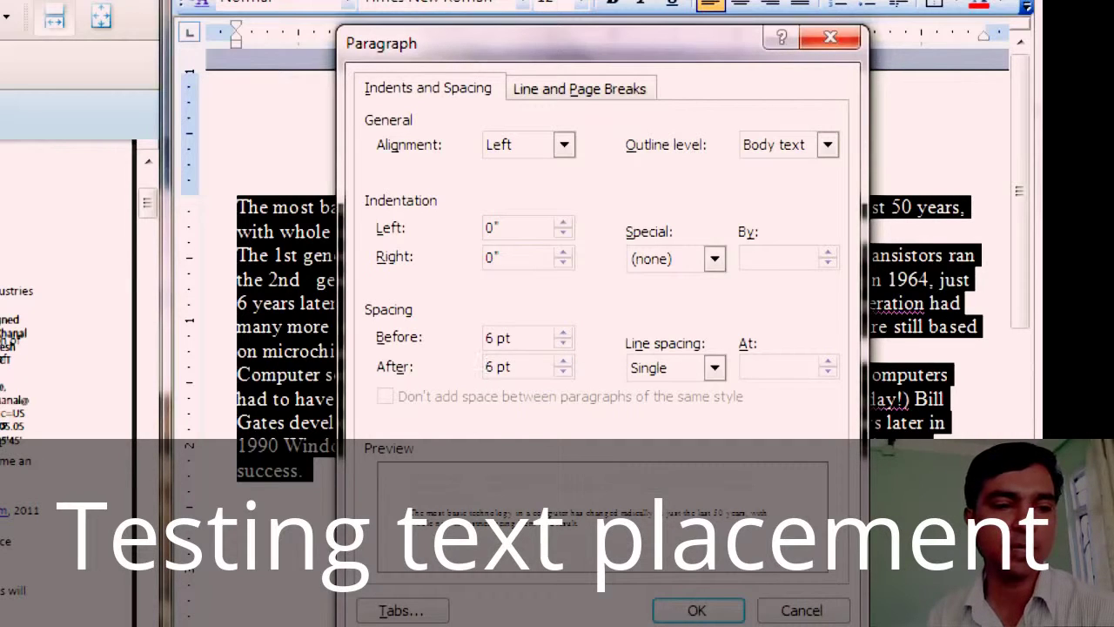
pyautogui.click(652, 369)
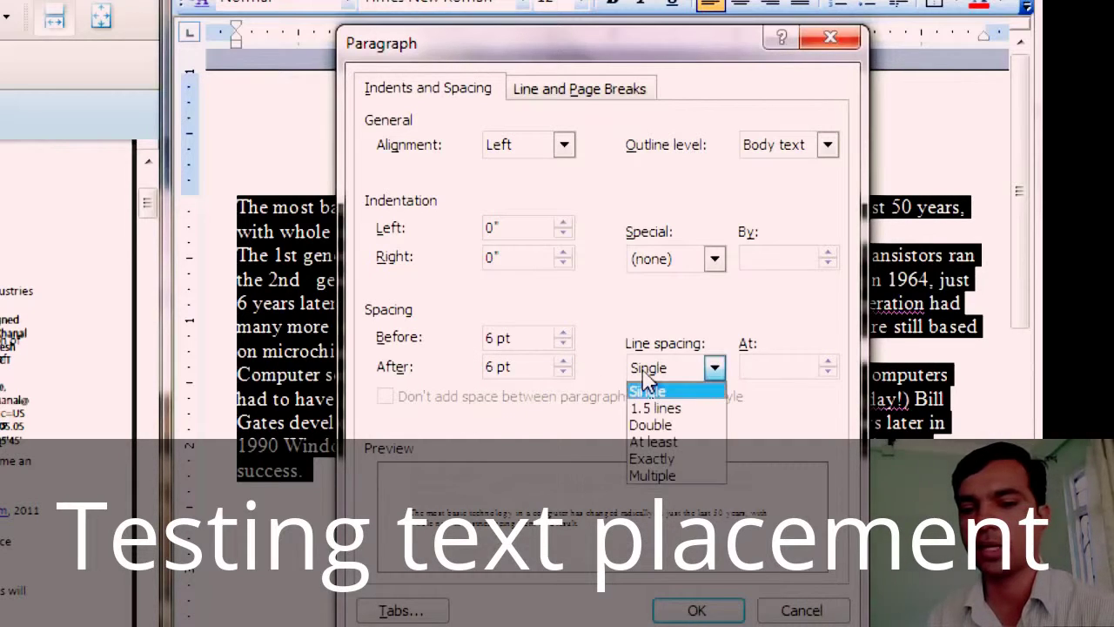
pyautogui.click(685, 409)
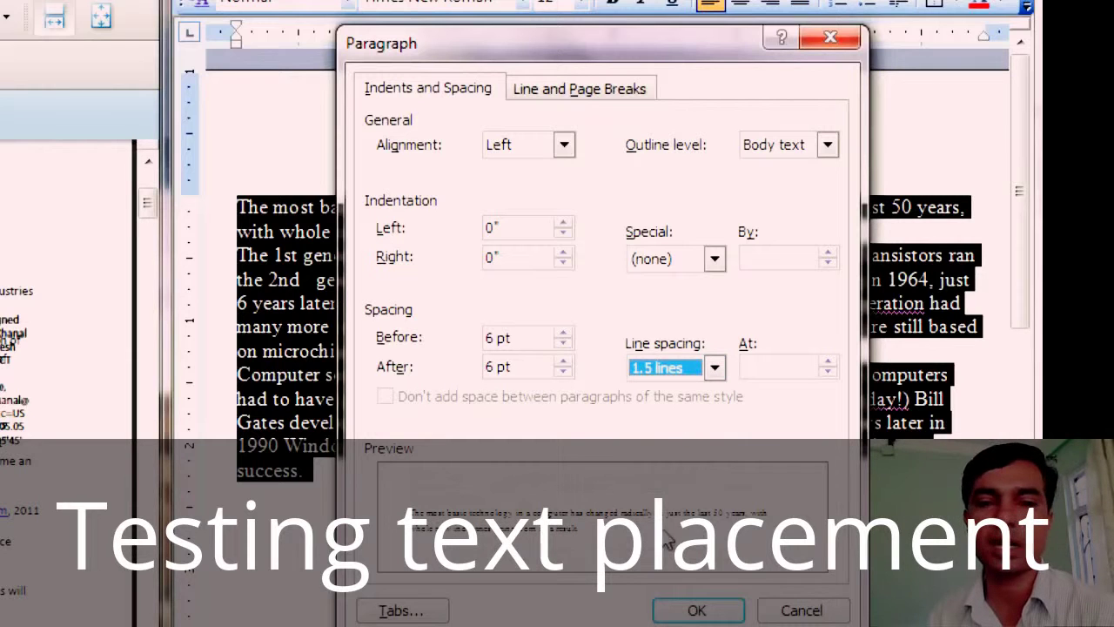
pyautogui.click(709, 608)
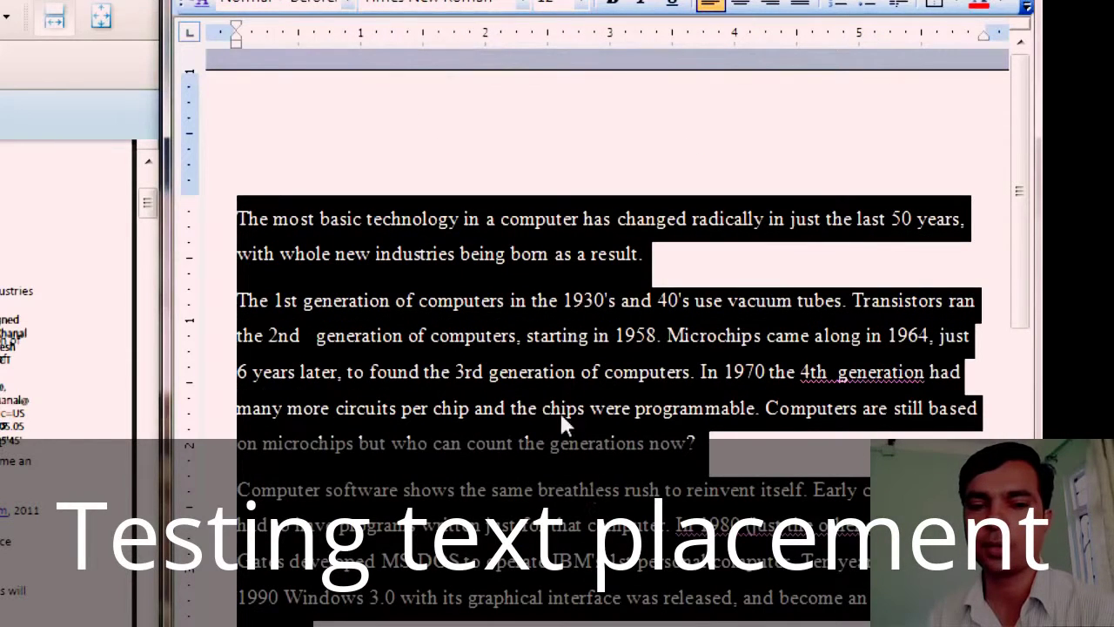
pyautogui.click(555, 376)
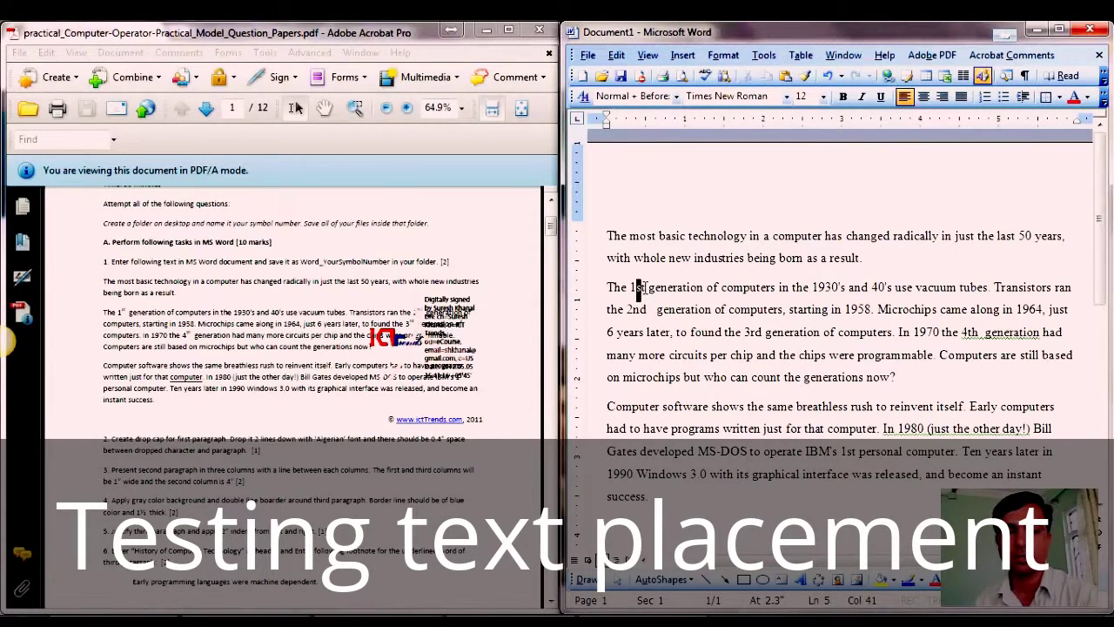
# Step: Superscript the suffixes in 1st, 2nd, 3rd, 4th and the Gates-line 1st
pyautogui.moveTo(638, 287); pyautogui.dragTo(646, 288)
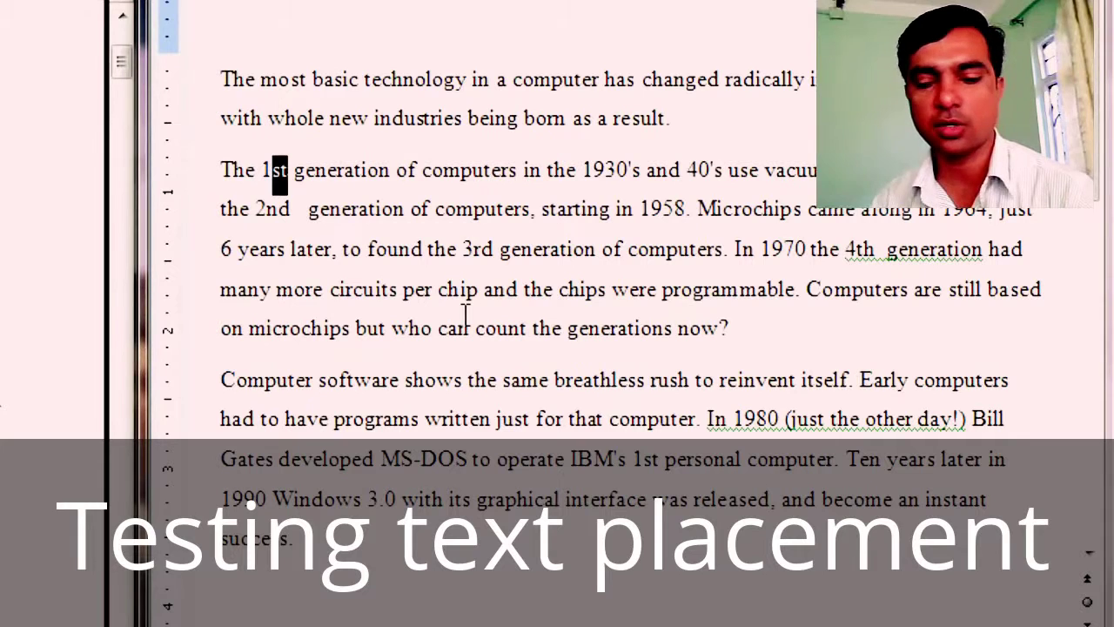
pyautogui.hotkey('ctrl', 'shift', '=')
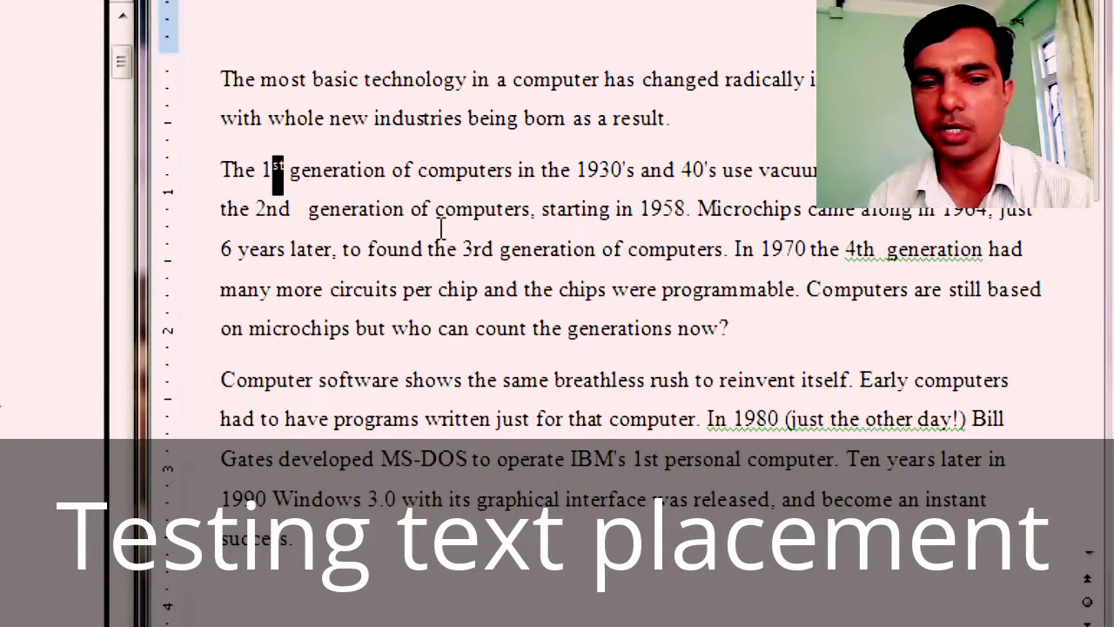
pyautogui.moveTo(266, 209); pyautogui.dragTo(294, 222)
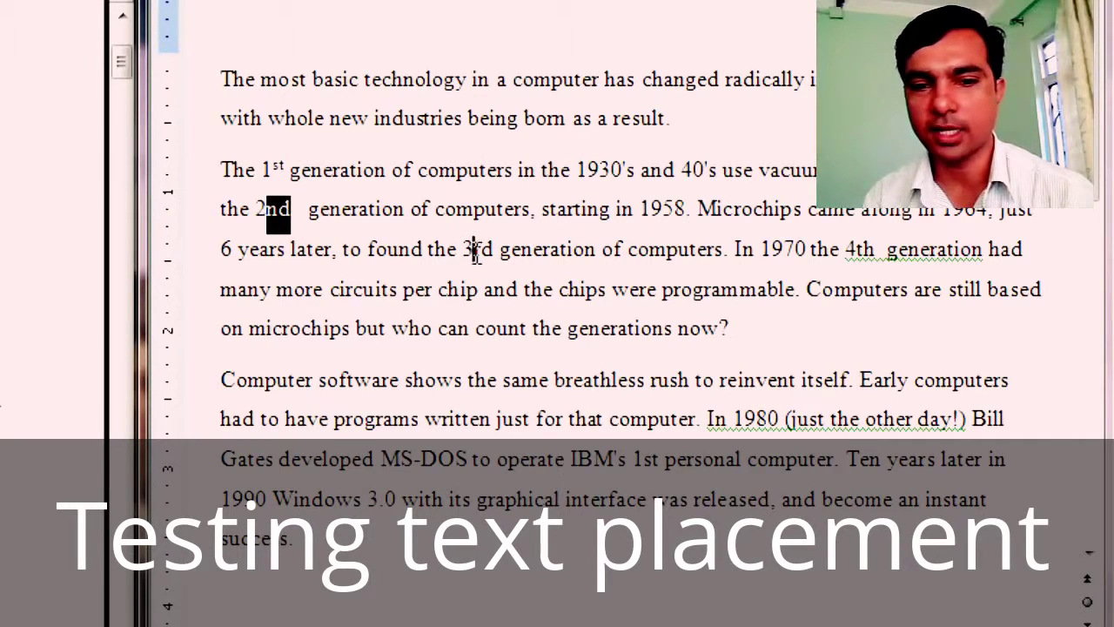
pyautogui.moveTo(474, 249); pyautogui.dragTo(494, 255)
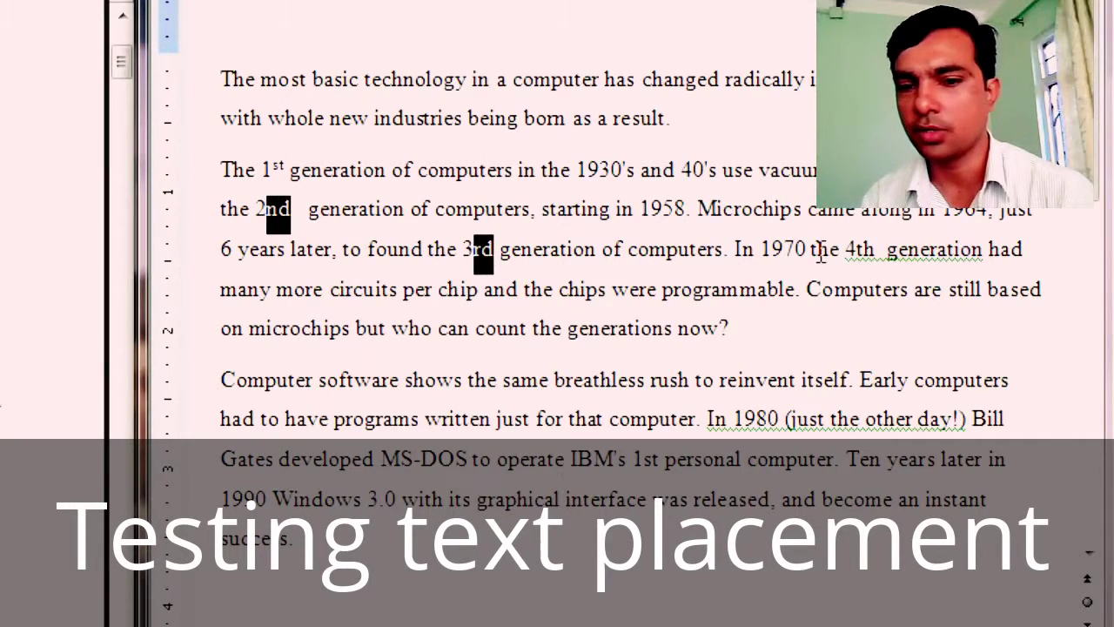
pyautogui.moveTo(857, 250); pyautogui.dragTo(879, 261)
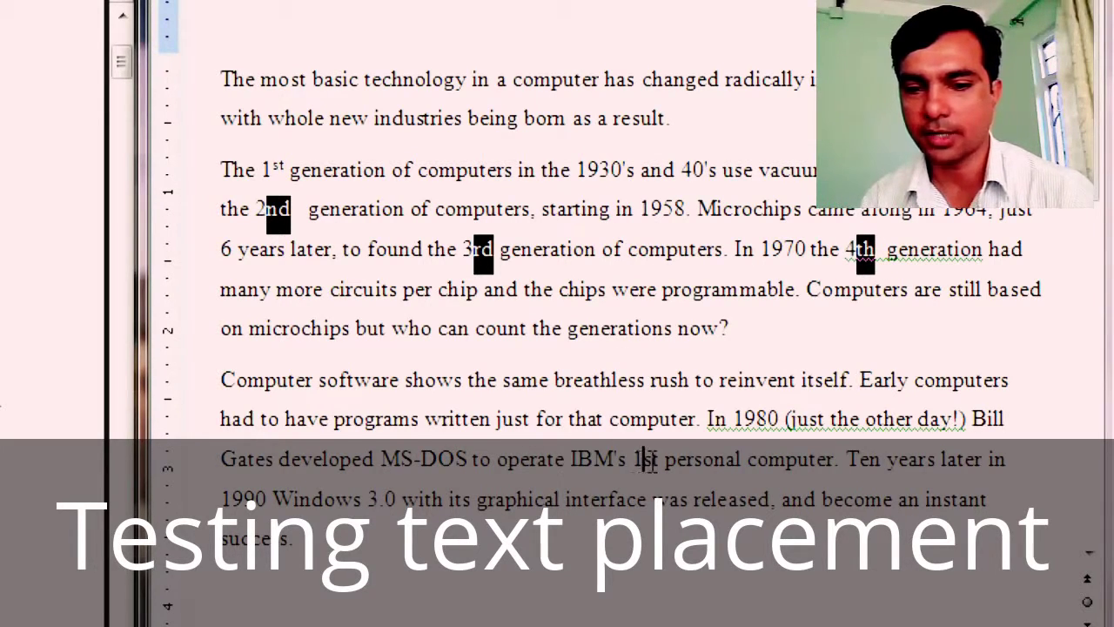
pyautogui.moveTo(645, 459)
pyautogui.mouseDown()
pyautogui.moveTo(670, 460)
pyautogui.moveTo(660, 460)
pyautogui.mouseUp()
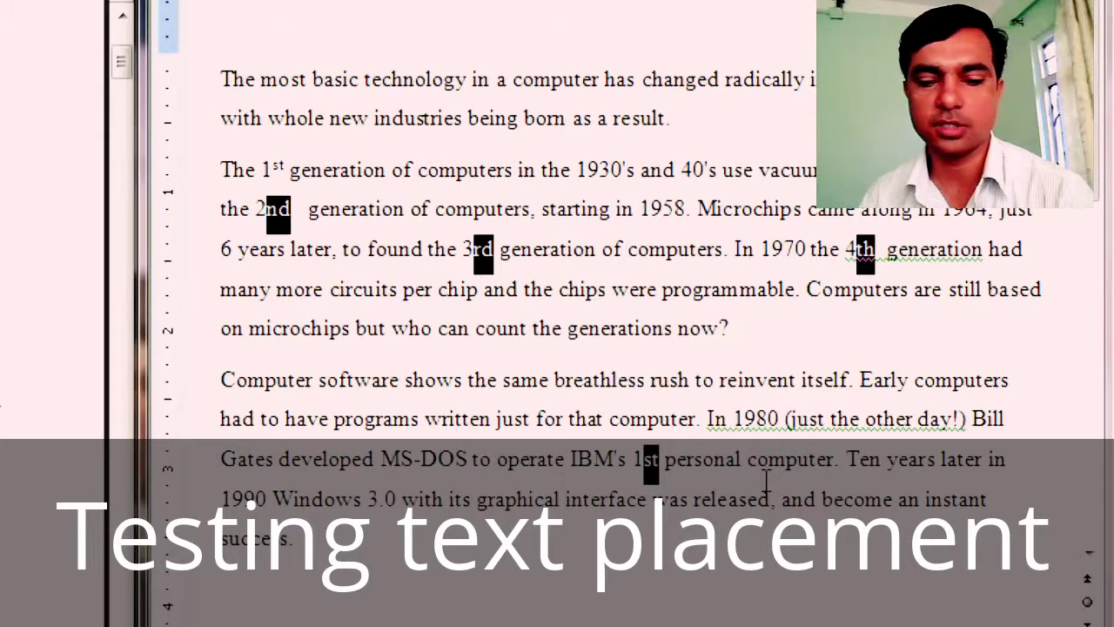
pyautogui.hotkey('ctrl', 'shift', '=')
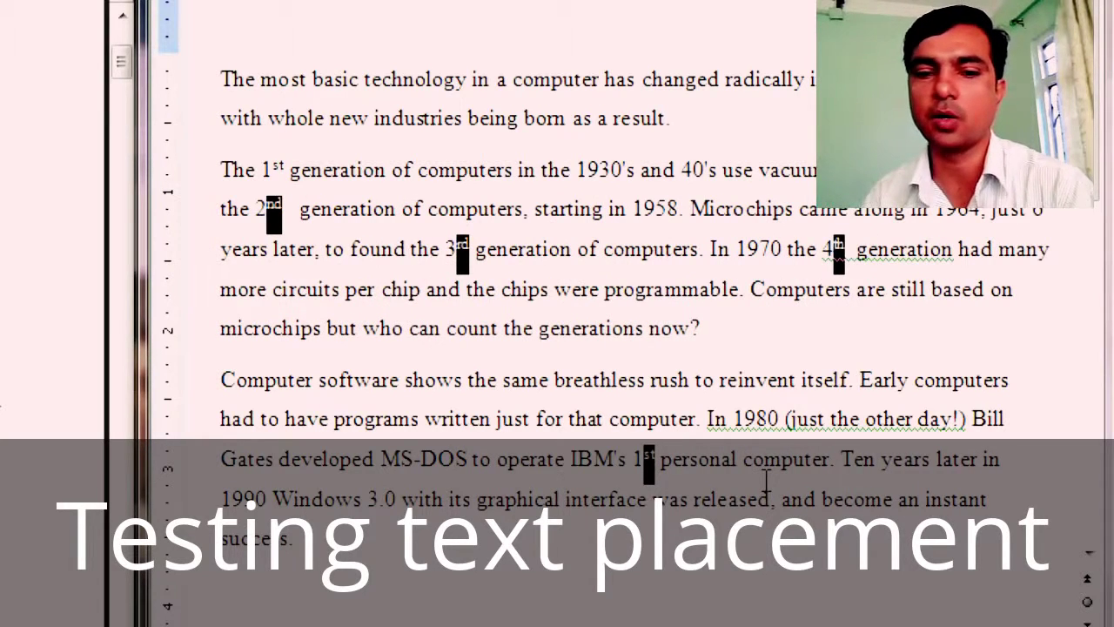
pyautogui.click(649, 296)
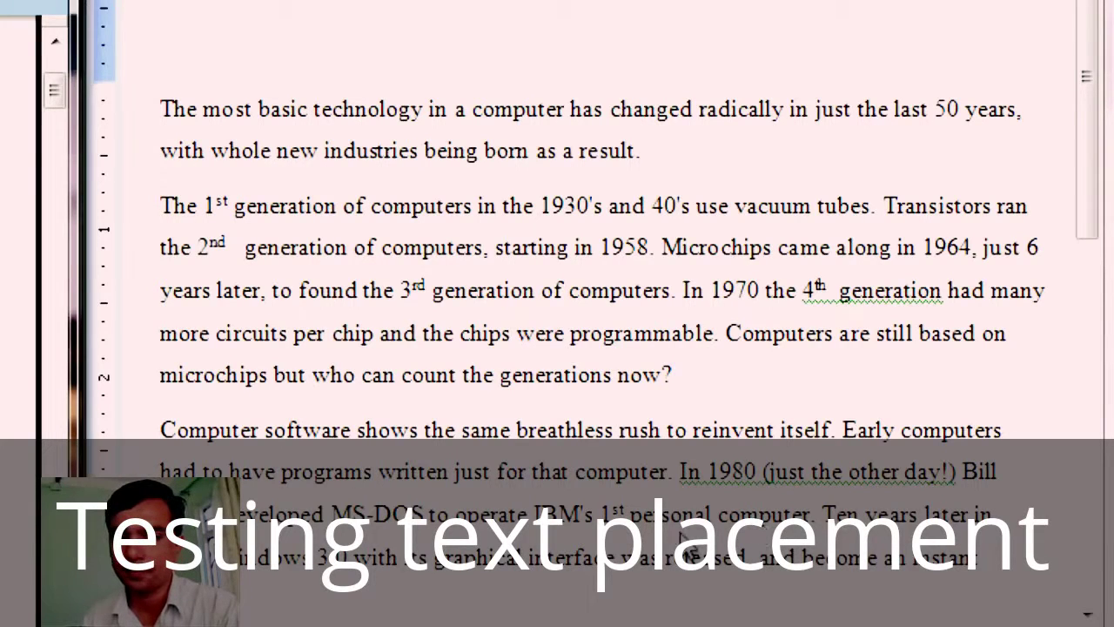
# Step: Underline 'computer' in the software paragraph, check the drop cap question, then click into paragraph one
pyautogui.doubleClick(618, 476)
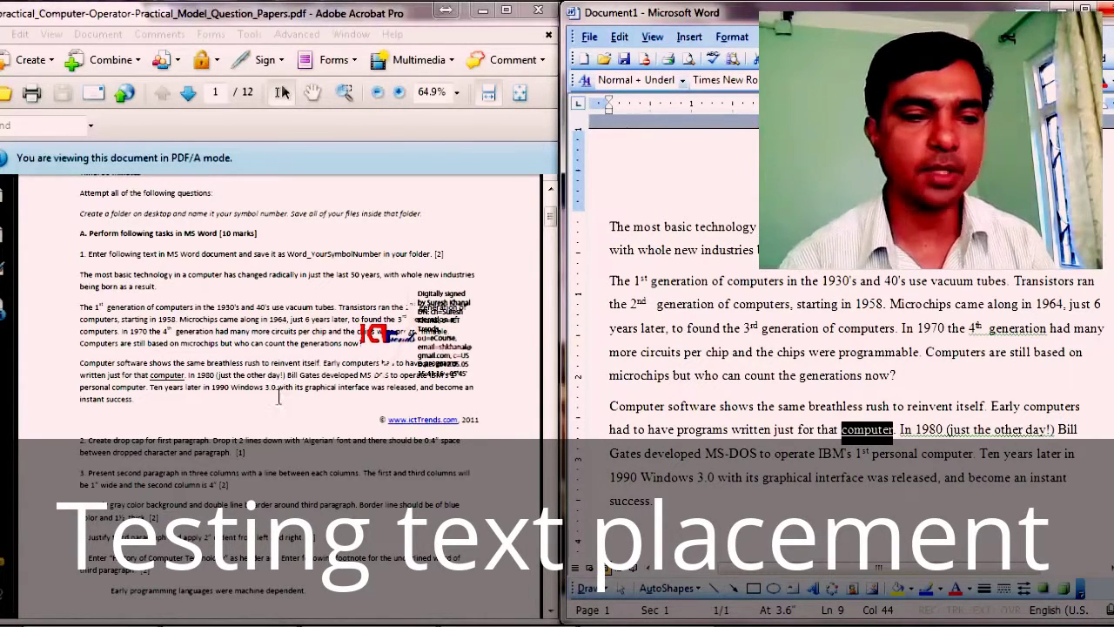
pyautogui.moveTo(98, 444); pyautogui.dragTo(249, 453)
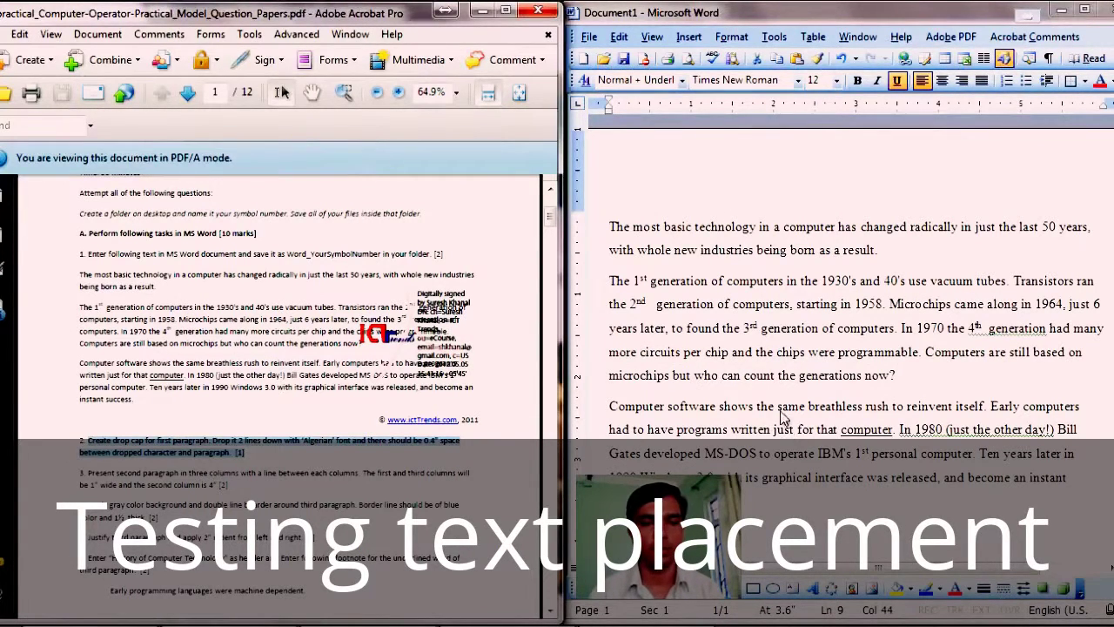
pyautogui.hotkey('alt', 'Tab')
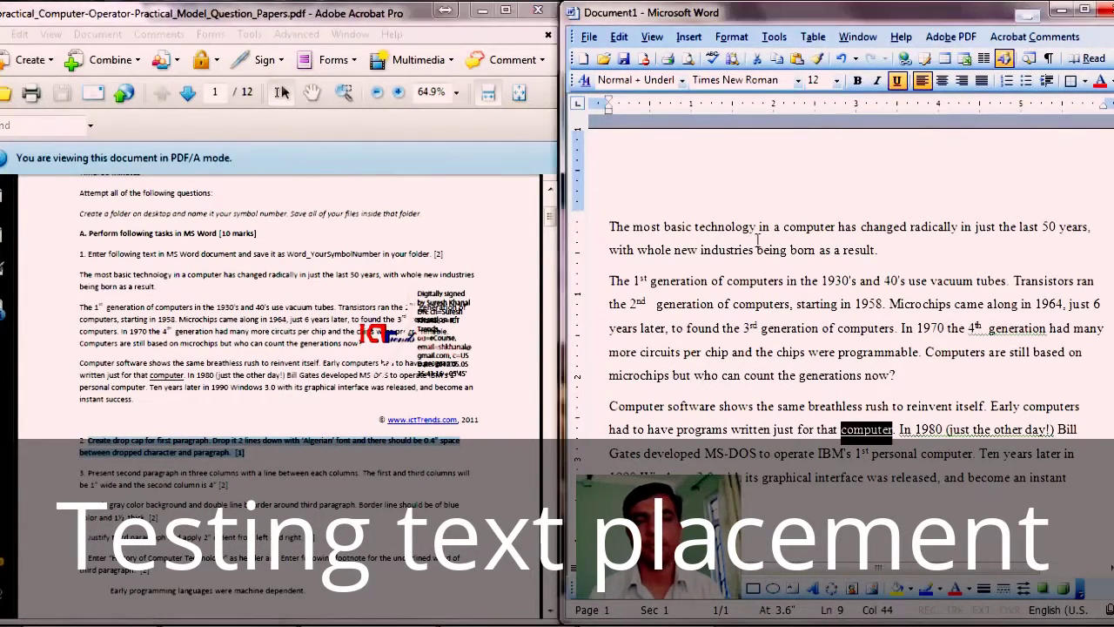
pyautogui.click(759, 228)
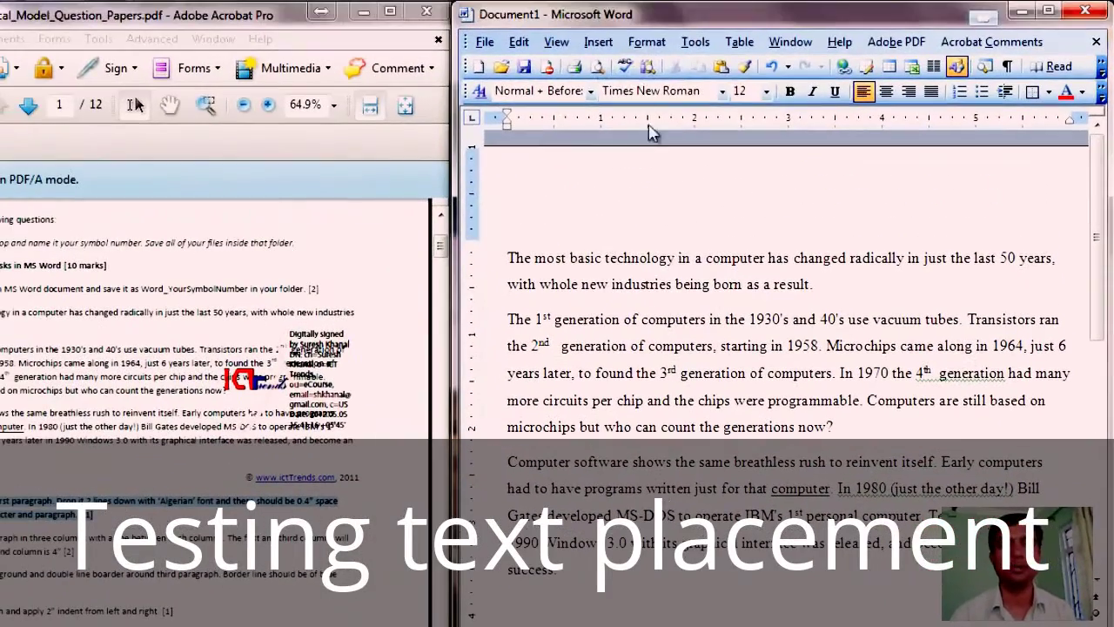
# Step: Open the Drop Cap dialog from the expanded Format menu
pyautogui.click(649, 44)
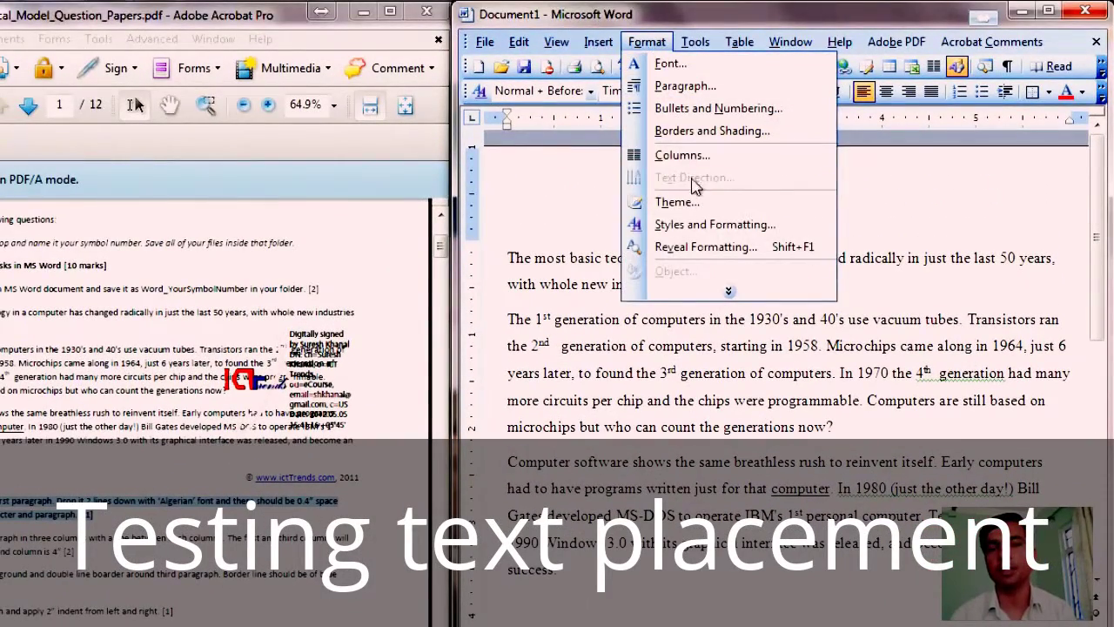
pyautogui.click(729, 291)
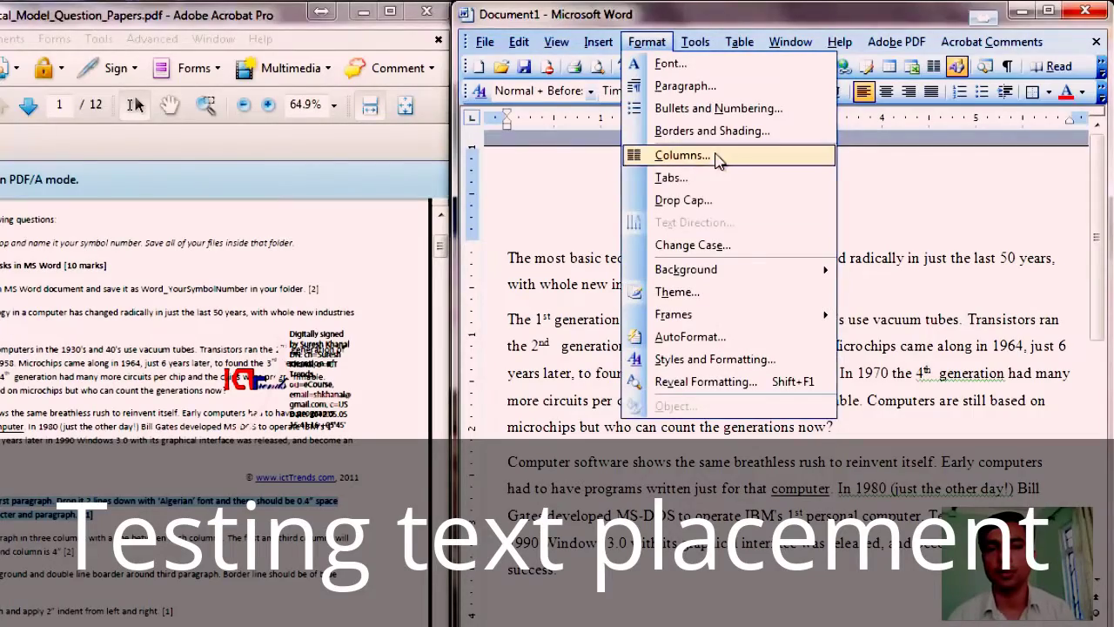
pyautogui.click(722, 199)
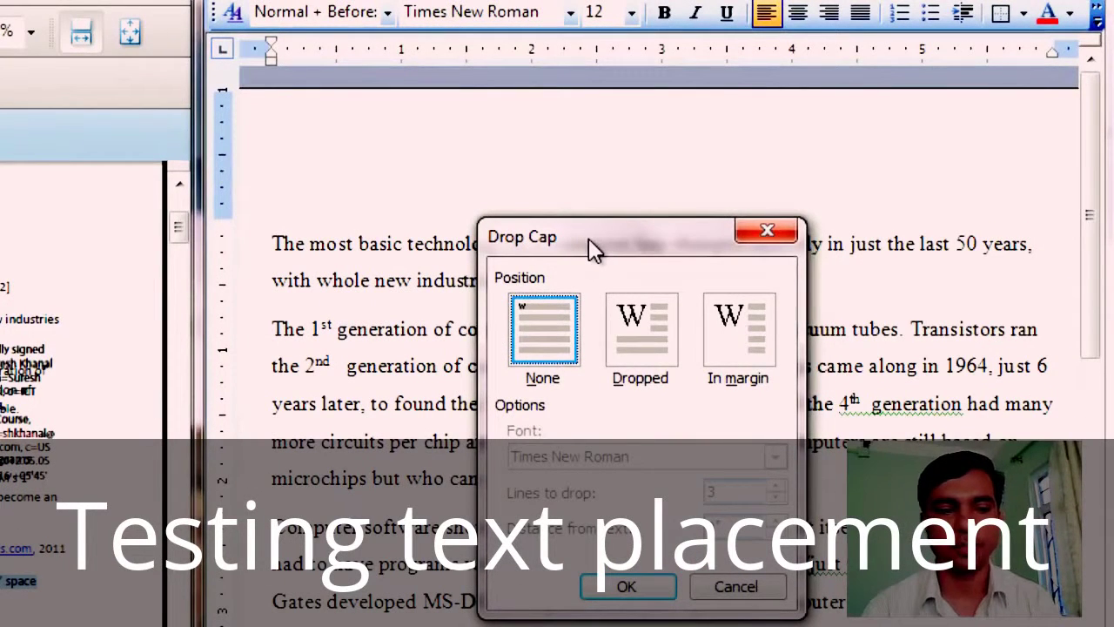
# Step: Apply a Dropped drop cap in Algerian, 2 lines deep, 0.4" from the text
pyautogui.click(654, 336)
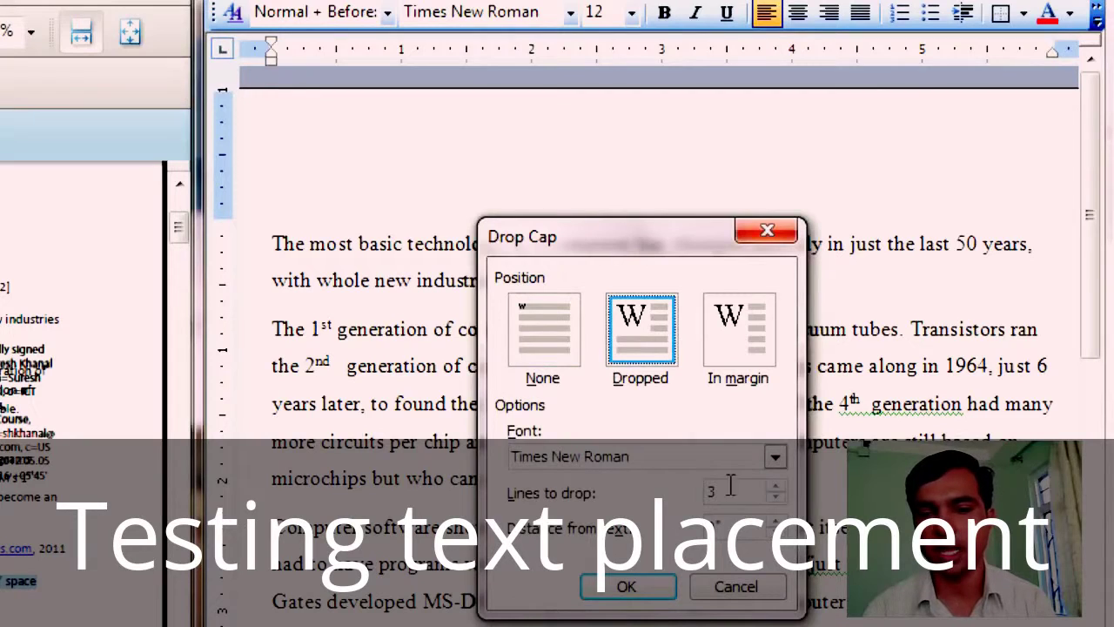
pyautogui.click(776, 498)
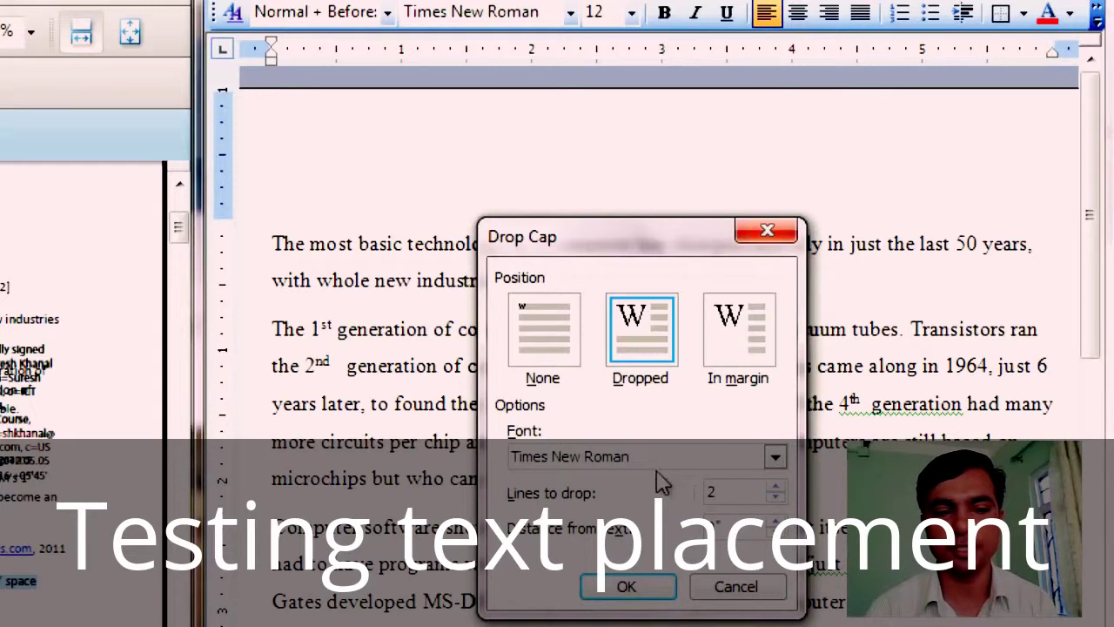
pyautogui.click(776, 468)
pyautogui.click(776, 459)
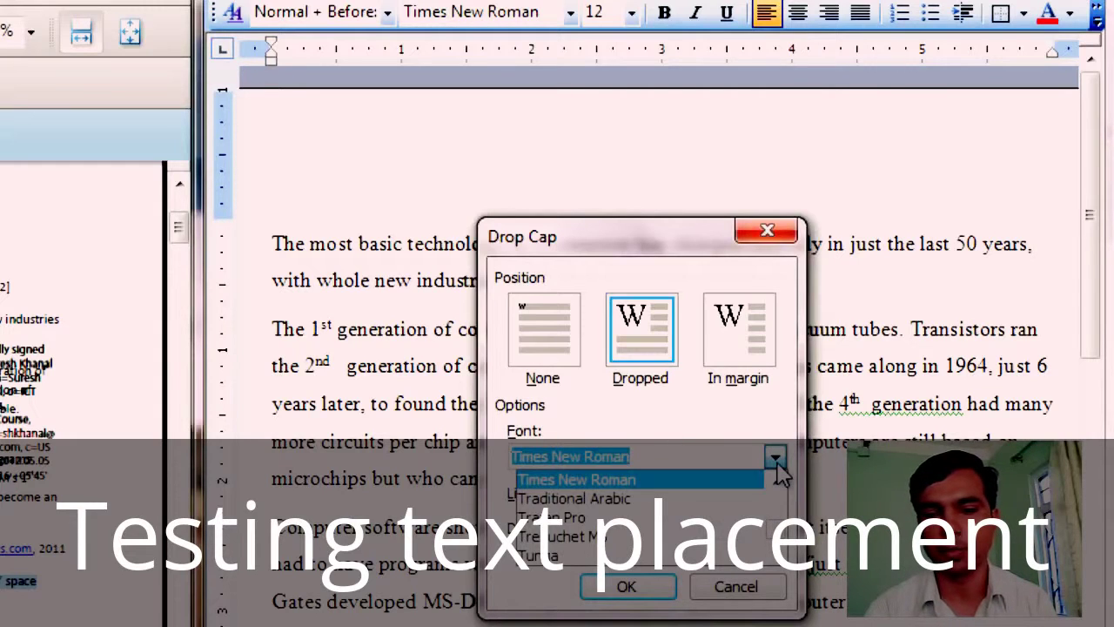
pyautogui.write('algeri')
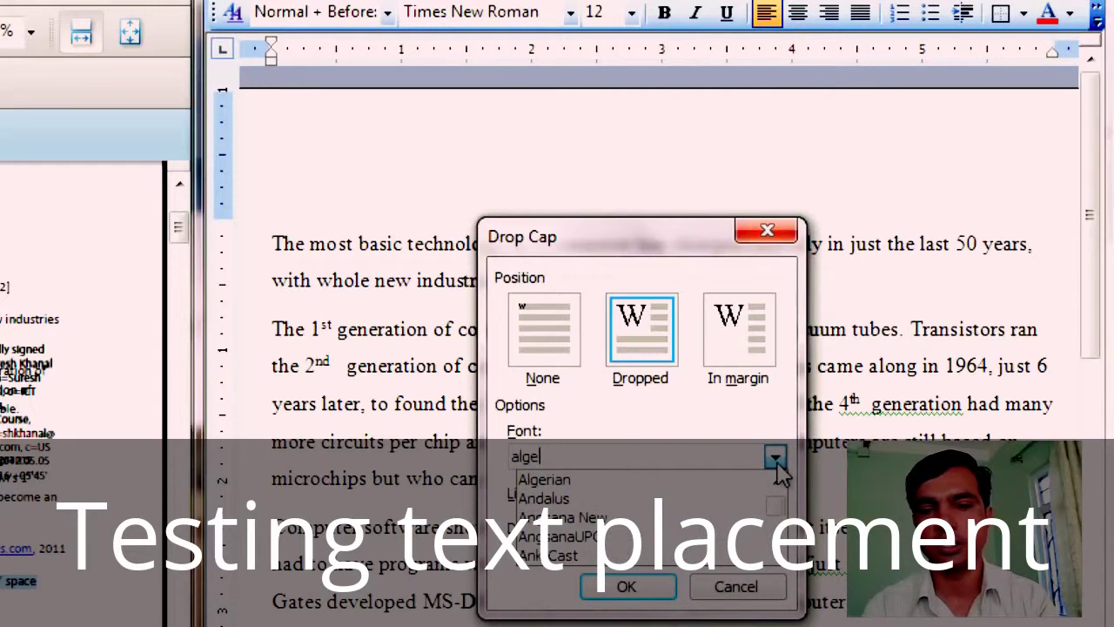
pyautogui.click(561, 482)
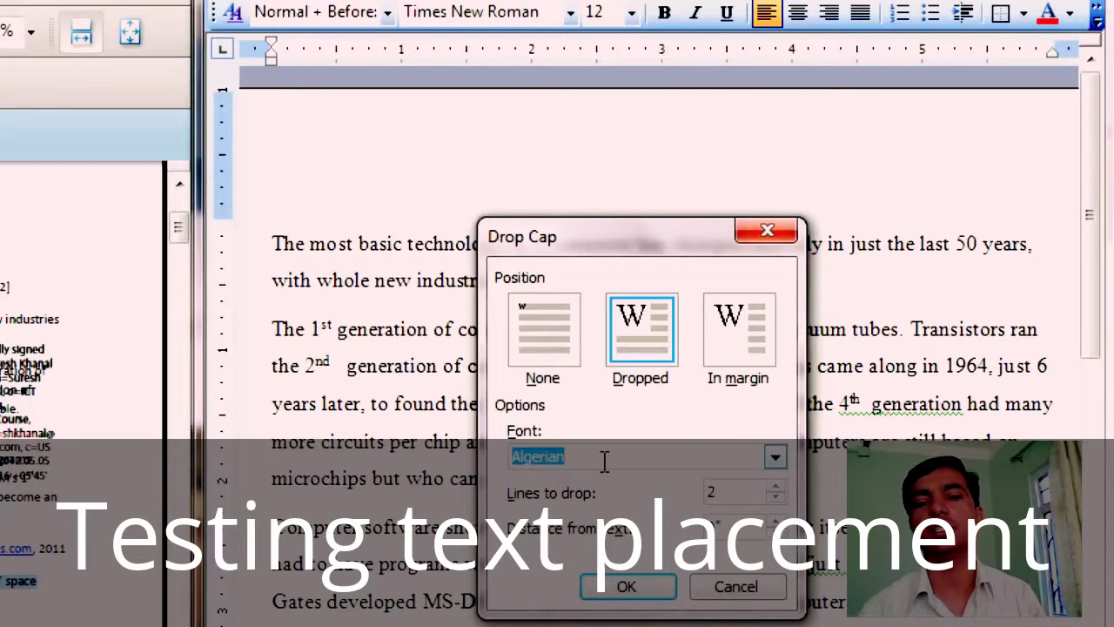
pyautogui.click(604, 461)
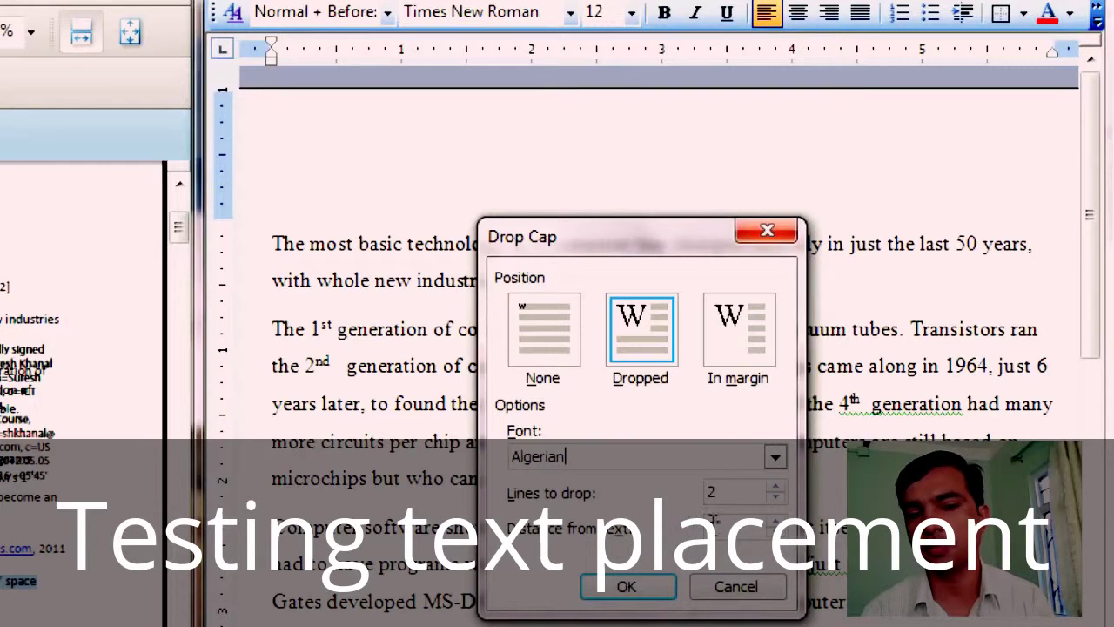
pyautogui.press('Tab')
pyautogui.press('Tab')
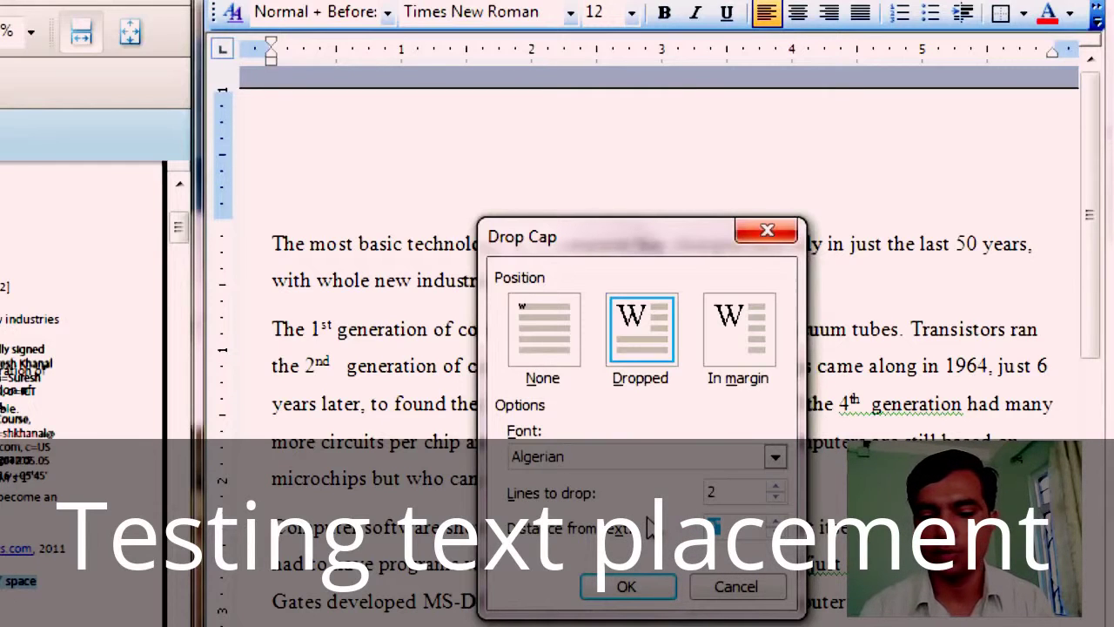
pyautogui.press('BackSpace')
pyautogui.write('0.4')
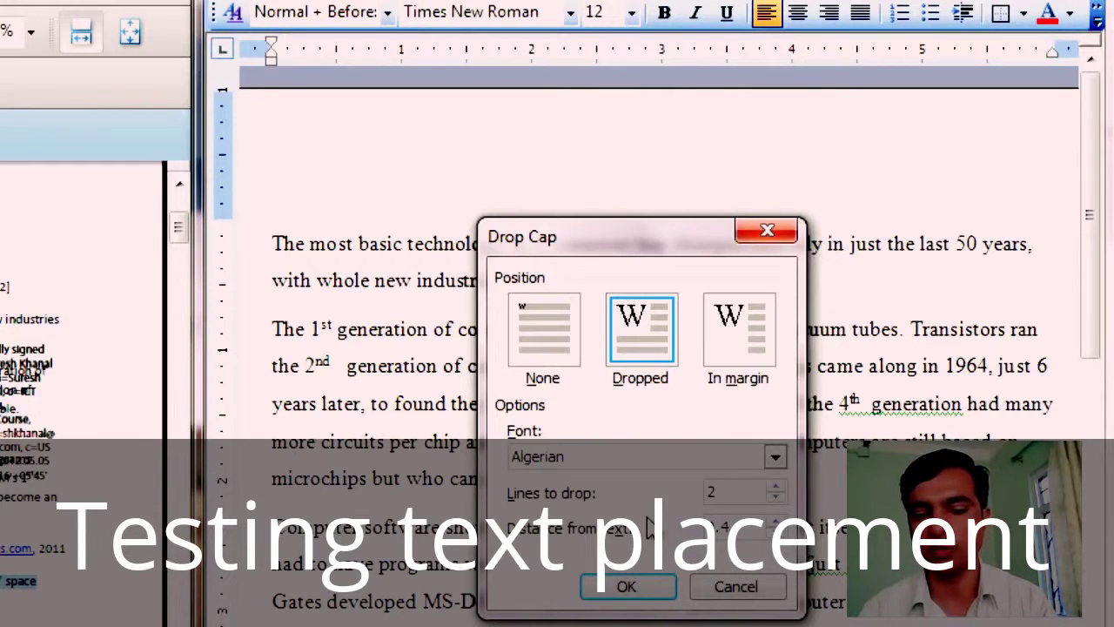
pyautogui.click(627, 589)
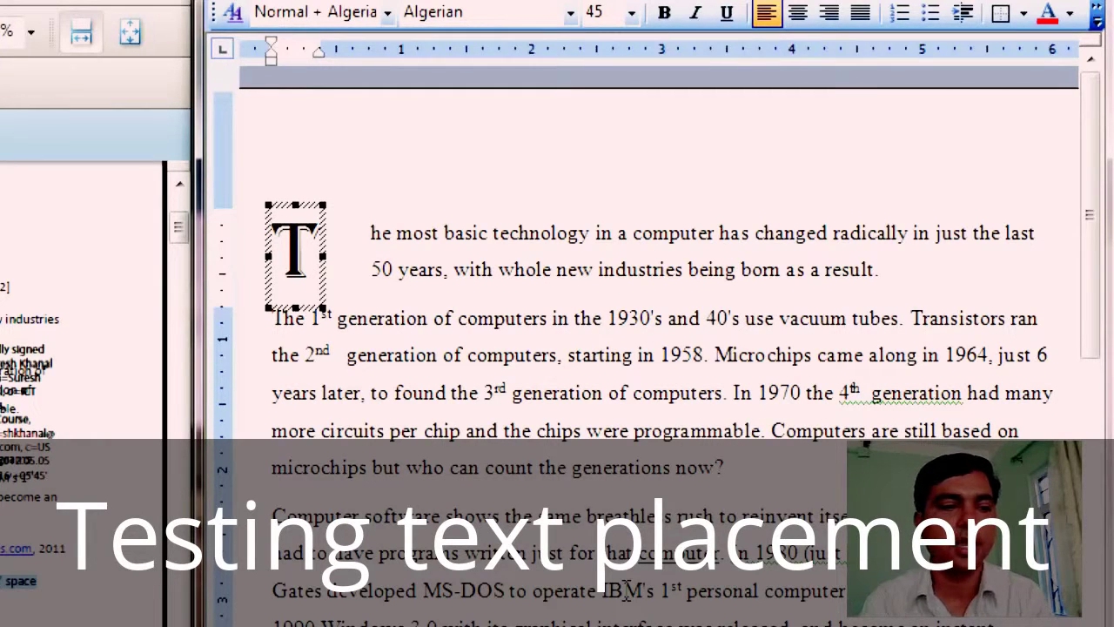
# Step: Highlight the three-column question in the PDF, then select the whole second paragraph in Word
pyautogui.click(618, 319)
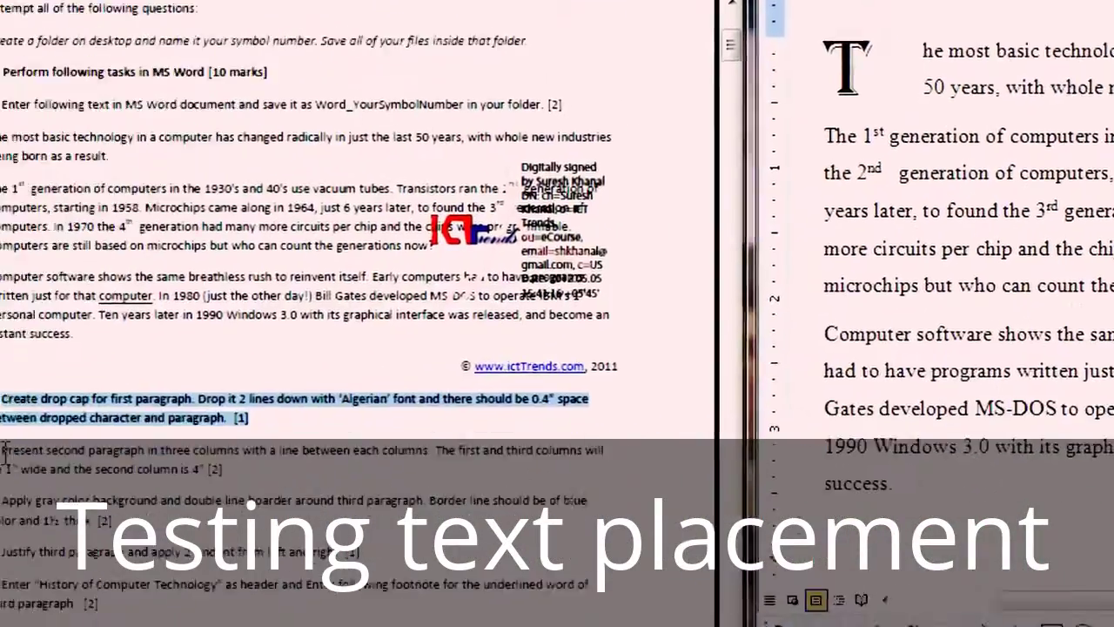
pyautogui.moveTo(202, 383); pyautogui.dragTo(638, 393)
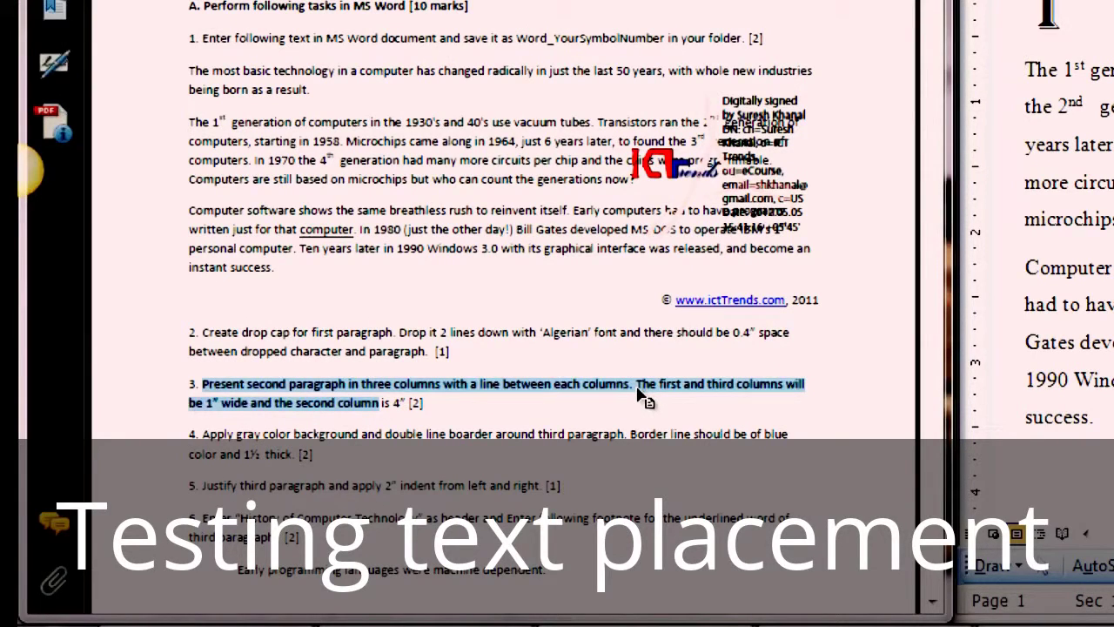
pyautogui.moveTo(638, 389); pyautogui.dragTo(667, 394)
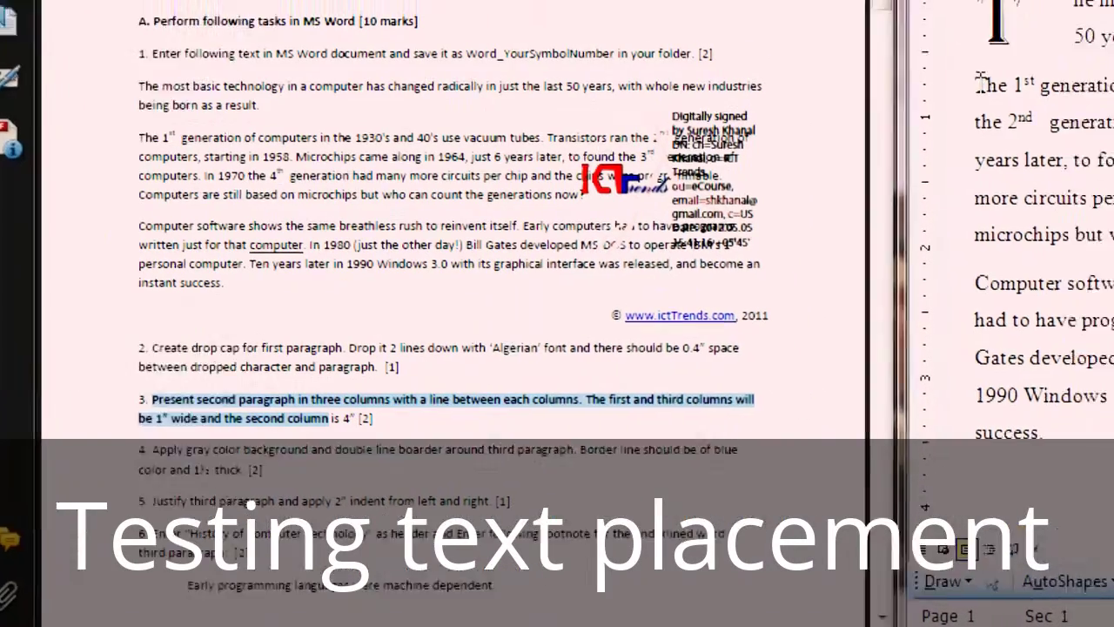
pyautogui.moveTo(979, 85); pyautogui.dragTo(1113, 229)
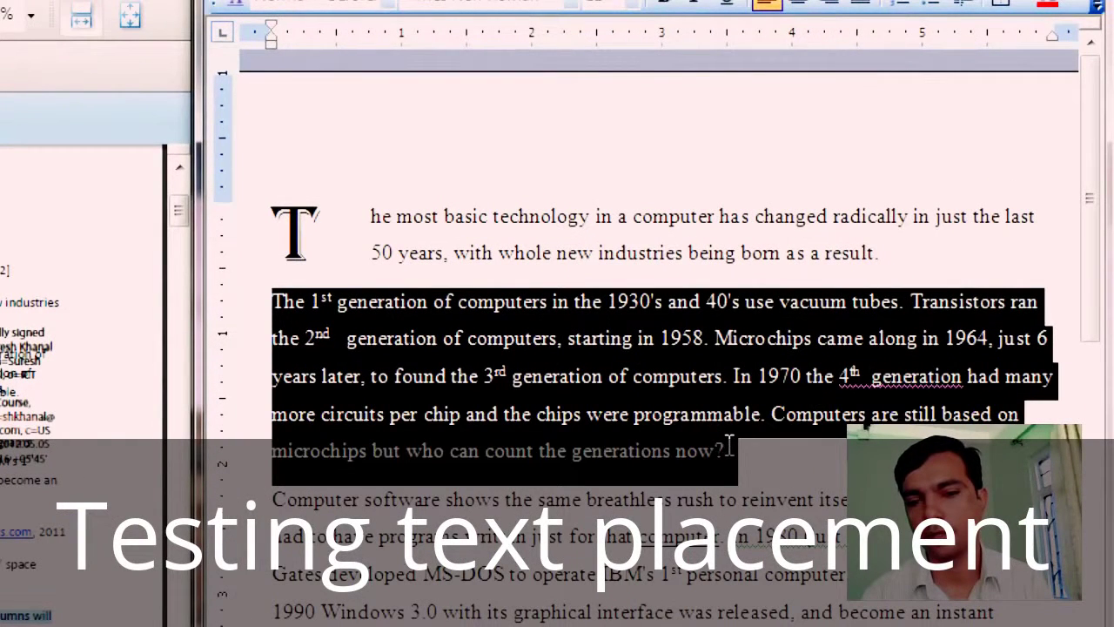
# Step: Leave the paragraph mark out of the second paragraph's selection and open the Format menu
pyautogui.moveTo(730, 444); pyautogui.dragTo(727, 444)
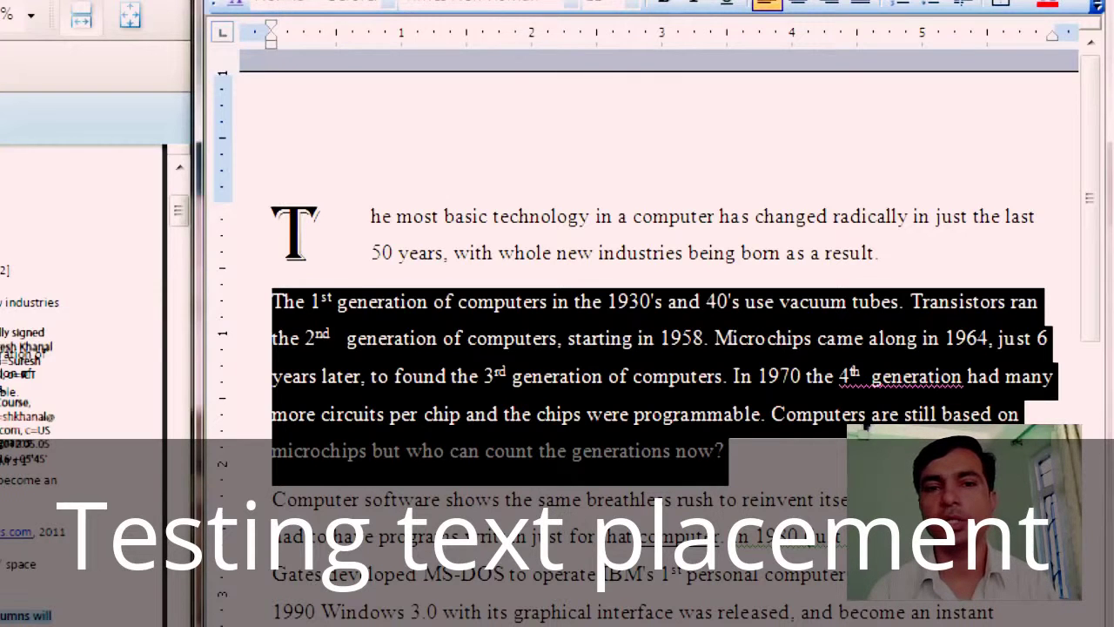
pyautogui.click(465, 30)
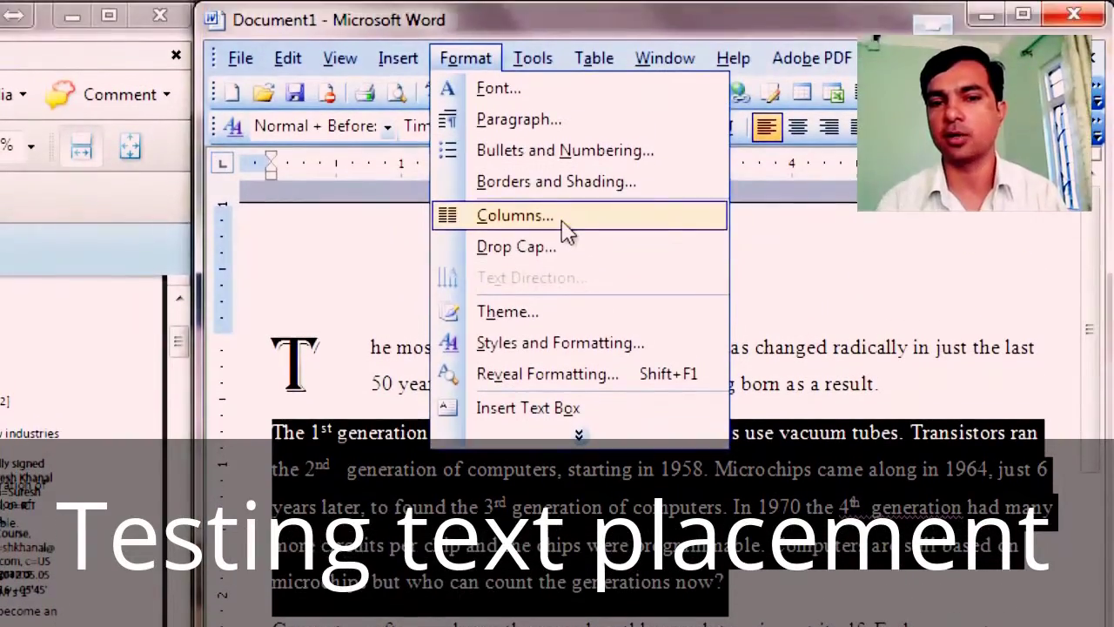
# Step: In the Columns dialog, pick the Three preset and turn off Equal column width
pyautogui.click(565, 230)
pyautogui.moveTo(323, 291); pyautogui.dragTo(758, 461)
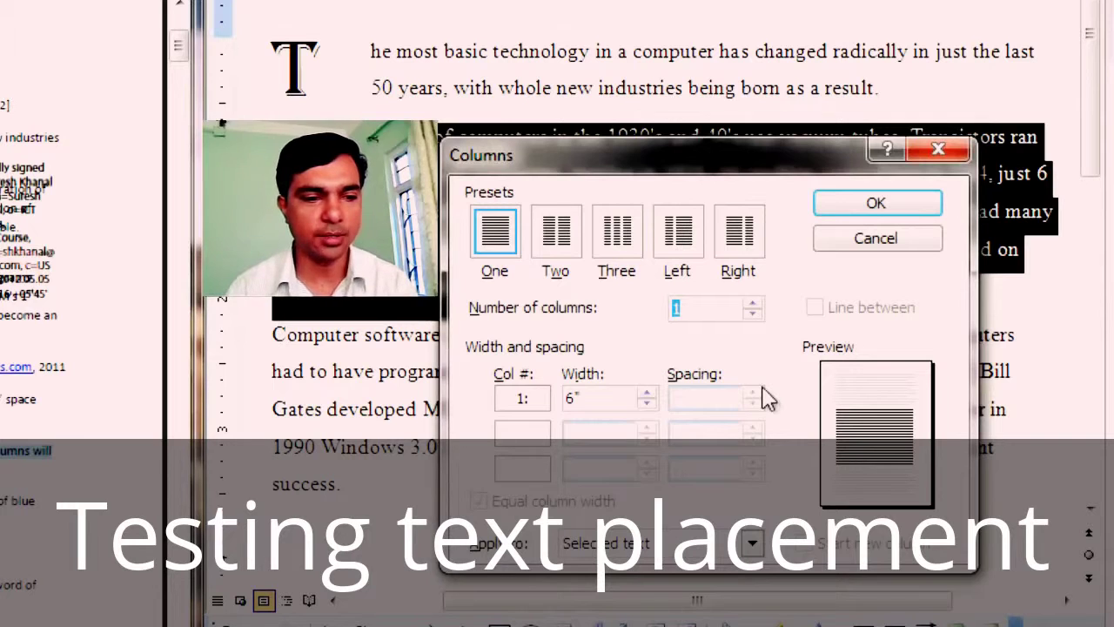
pyautogui.click(634, 241)
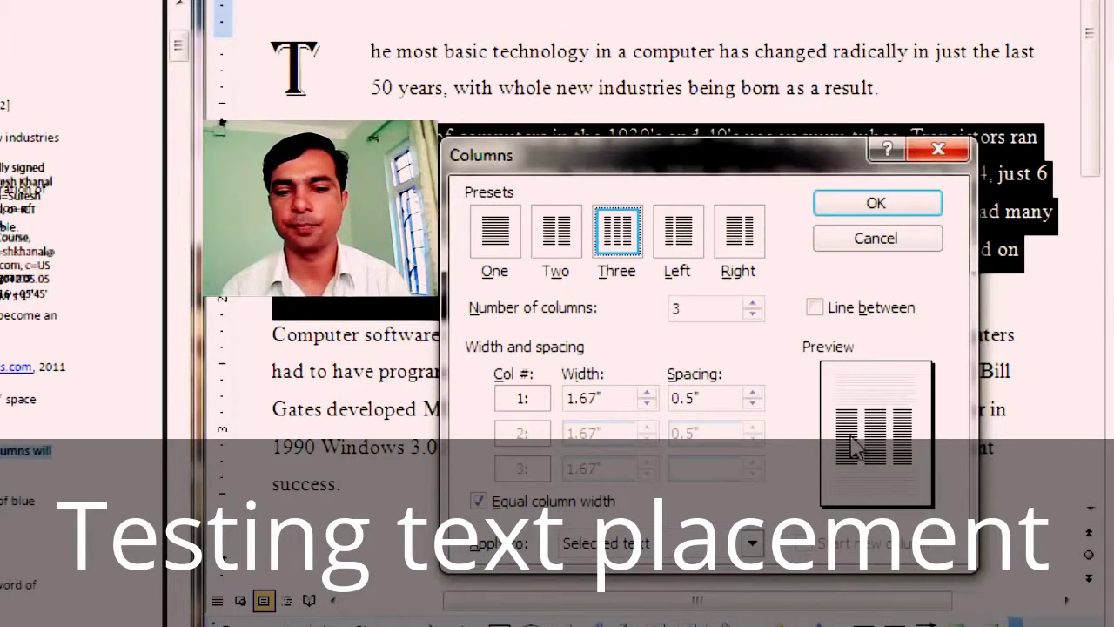
pyautogui.click(478, 503)
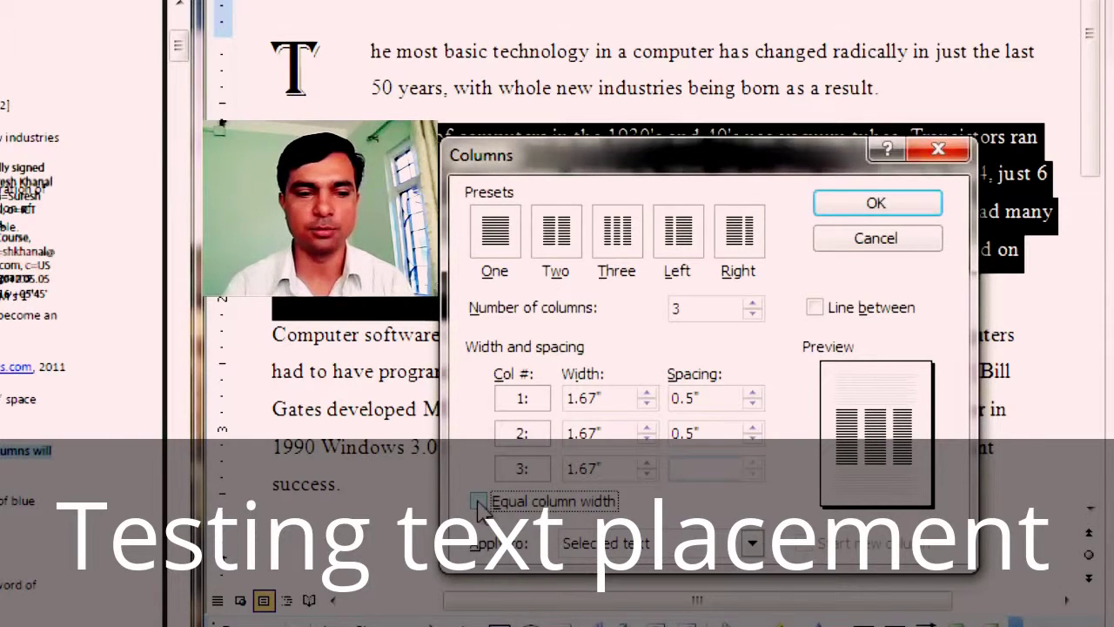
# Step: Set column 1 to 1" and column 2 to 4", reducing the spacing after column 1
pyautogui.click(632, 400)
pyautogui.write('1"')
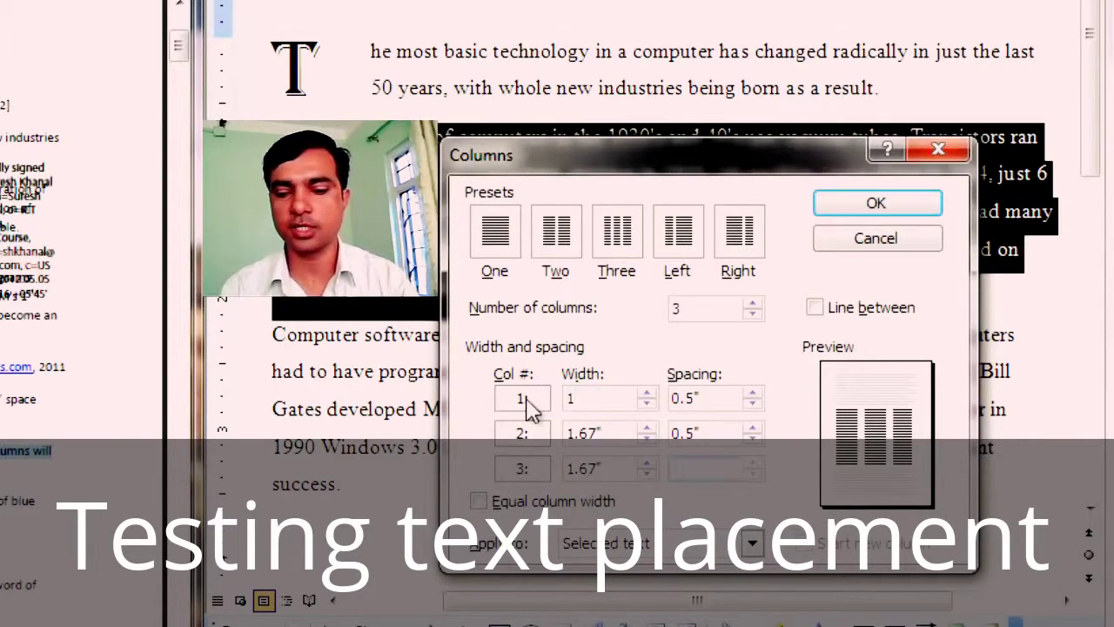
pyautogui.click(620, 430)
pyautogui.moveTo(597, 433); pyautogui.dragTo(527, 435)
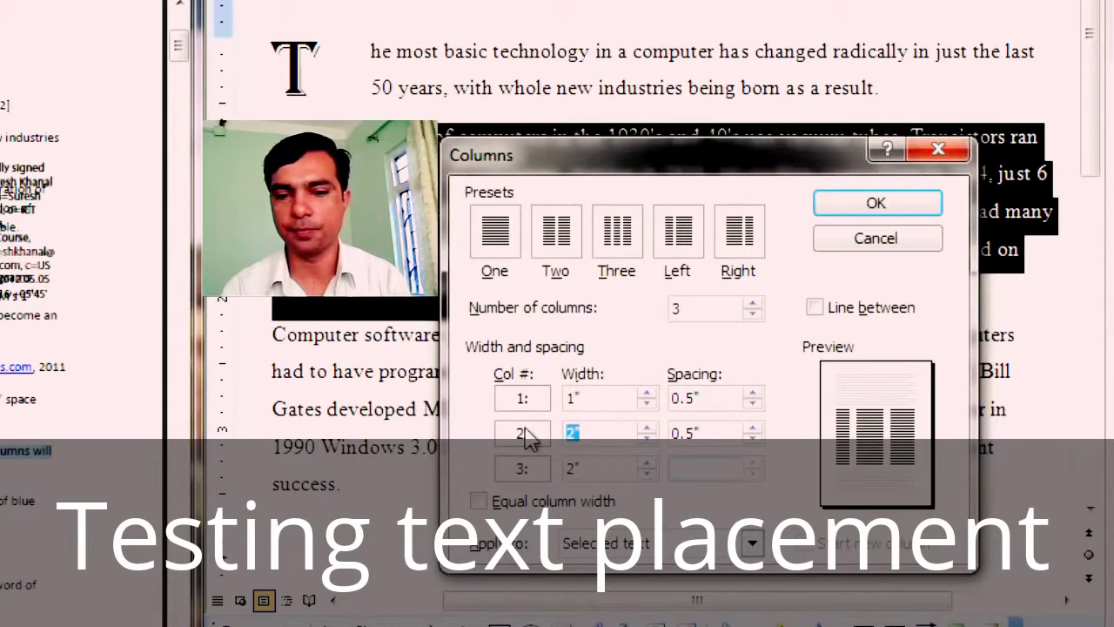
pyautogui.write('4')
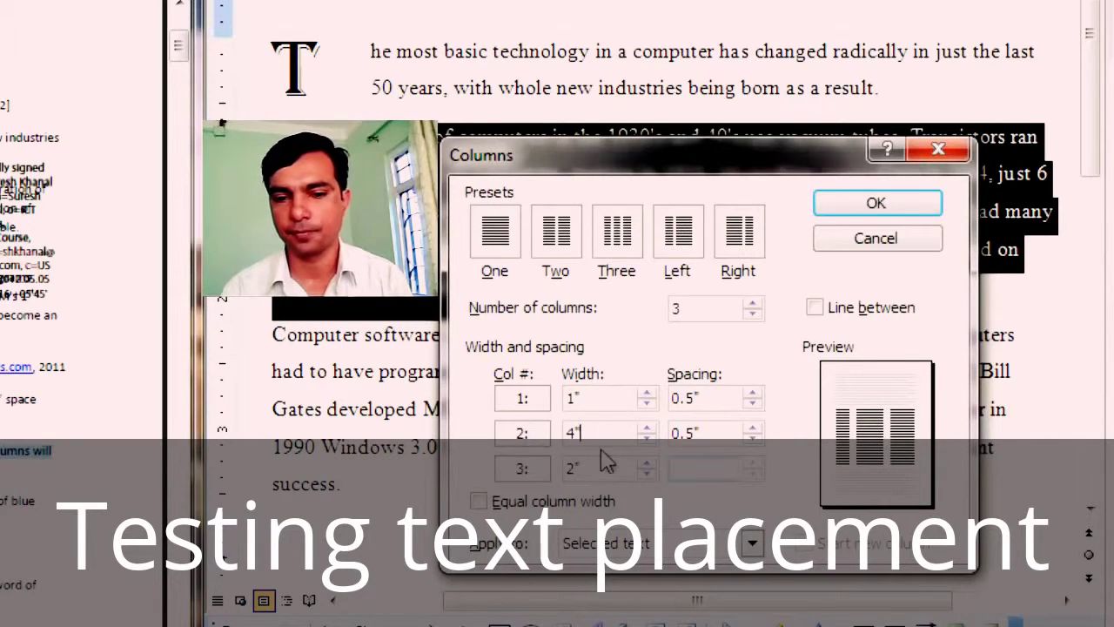
pyautogui.click(684, 424)
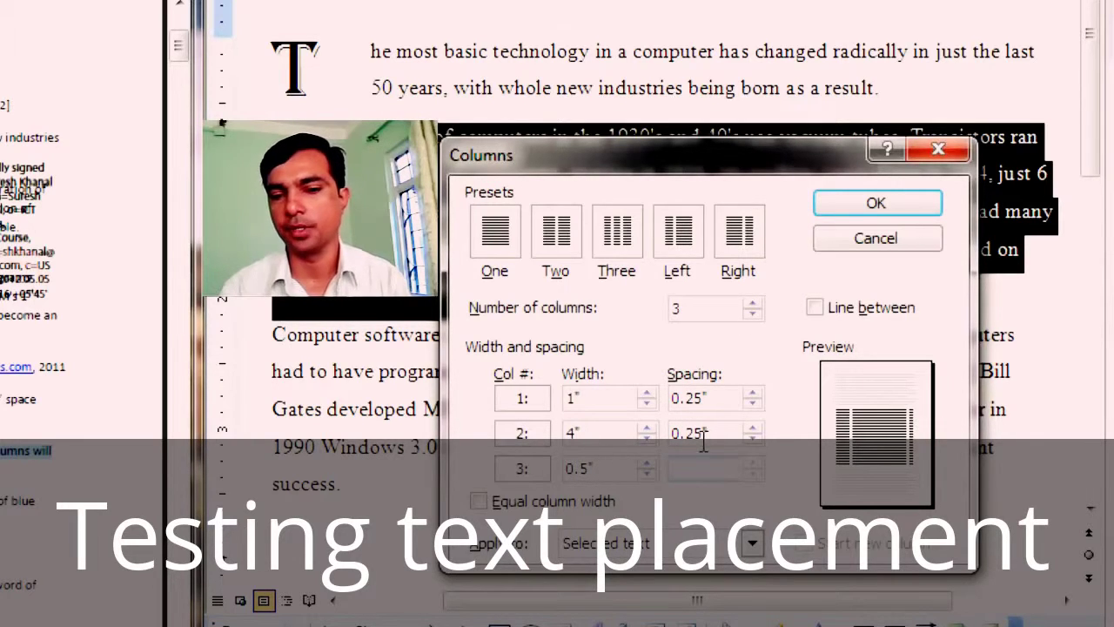
pyautogui.click(752, 403)
pyautogui.click(752, 403)
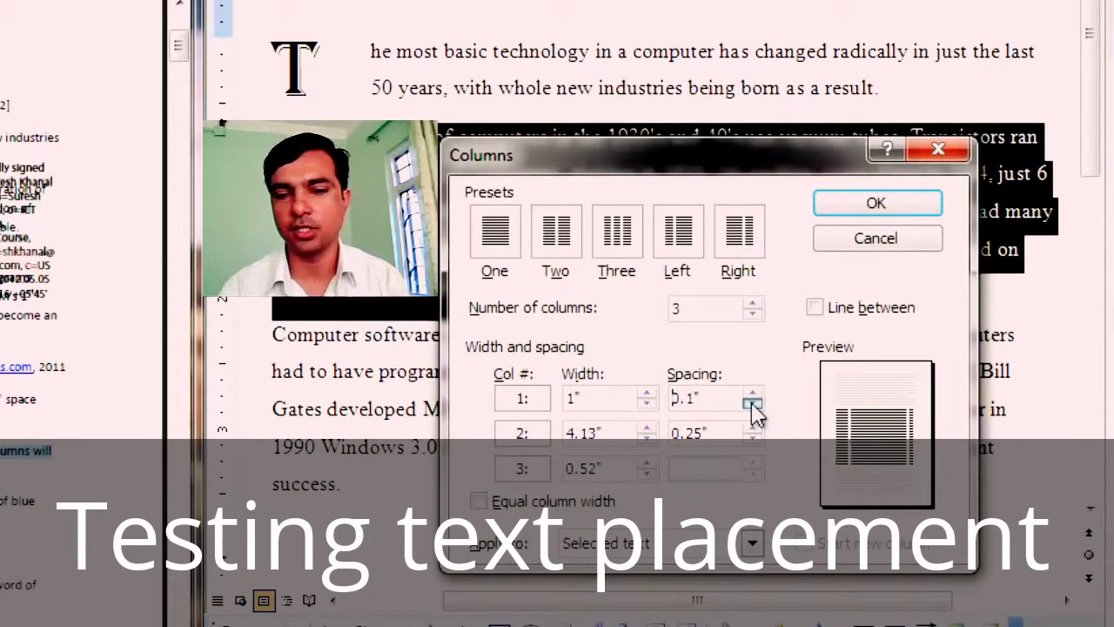
# Step: Re-enter column 2 as 4", adjust its spacing, and set column 3 to 1"
pyautogui.moveTo(622, 438); pyautogui.dragTo(562, 441)
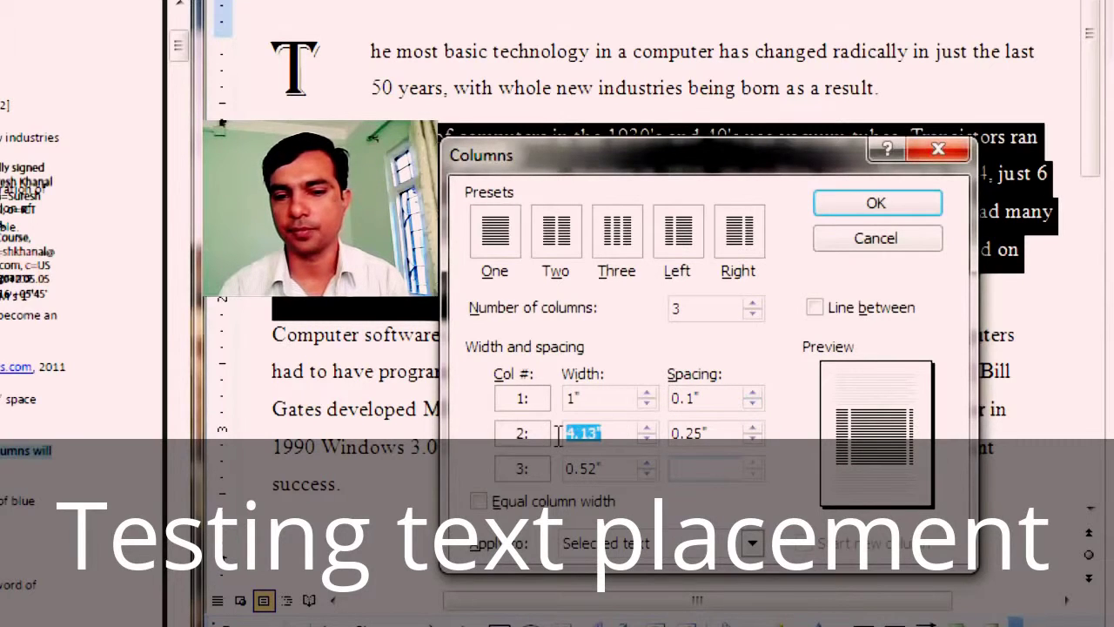
pyautogui.write('4')
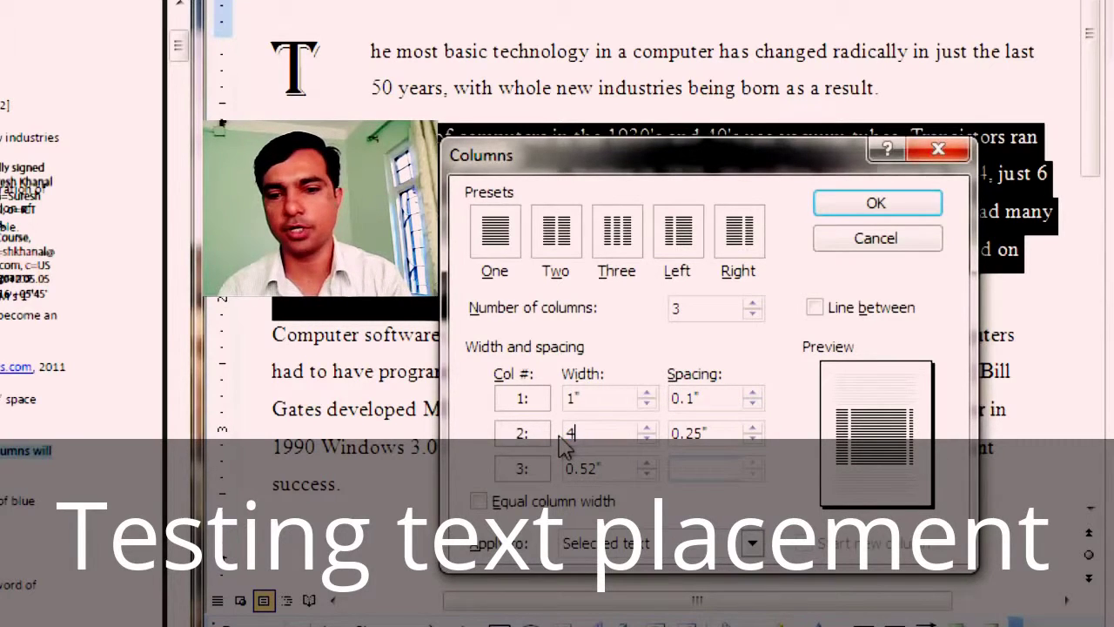
pyautogui.click(753, 438)
pyautogui.click(753, 438)
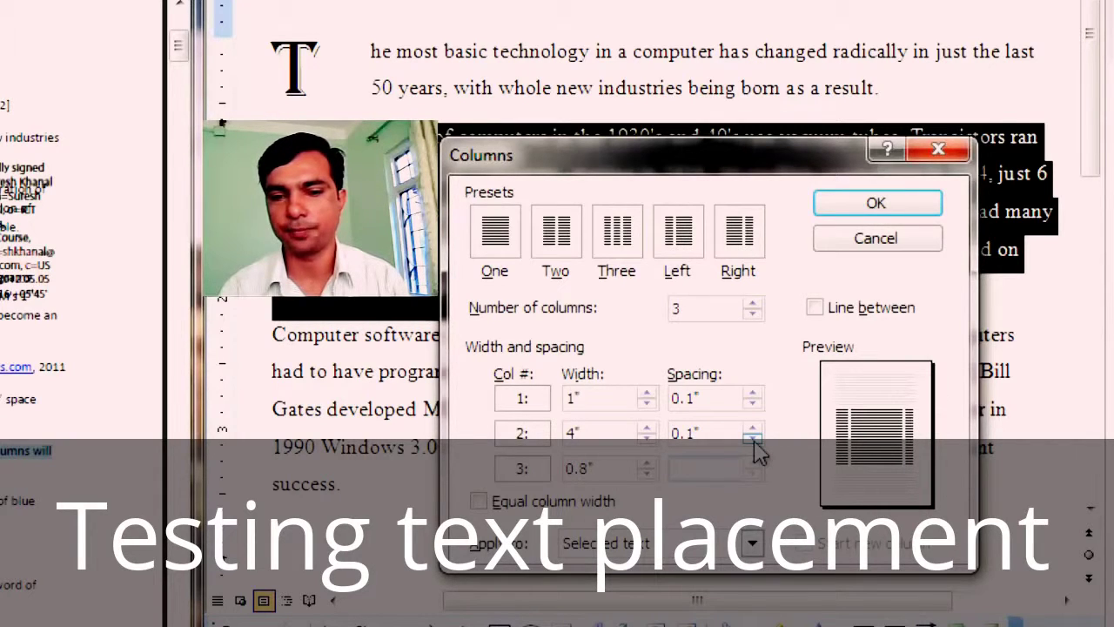
pyautogui.click(754, 441)
pyautogui.click(754, 427)
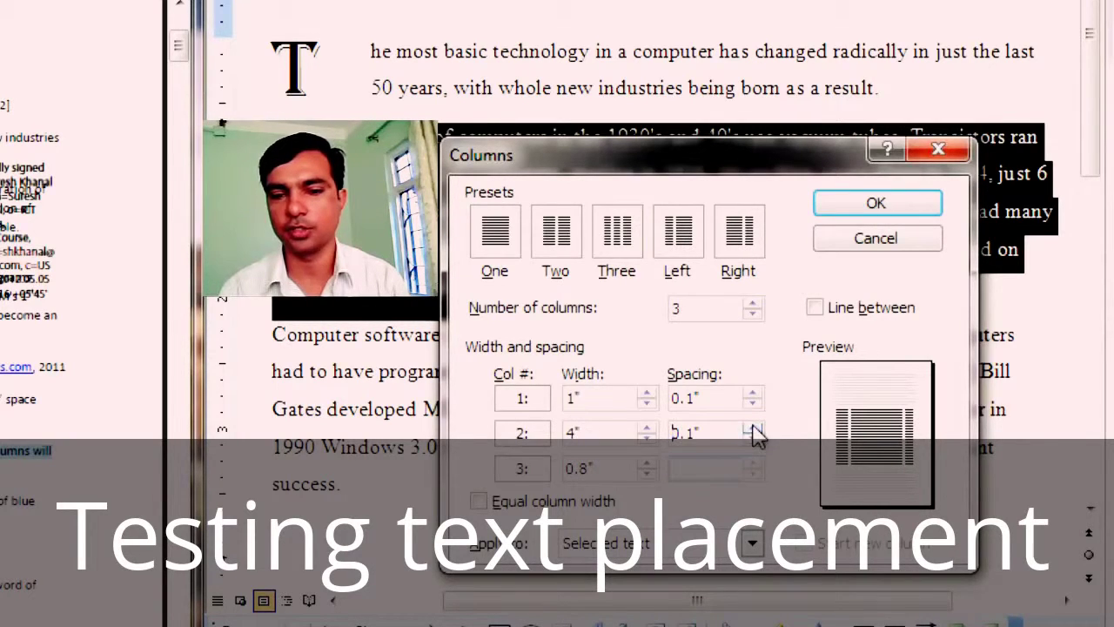
pyautogui.moveTo(608, 471); pyautogui.dragTo(557, 487)
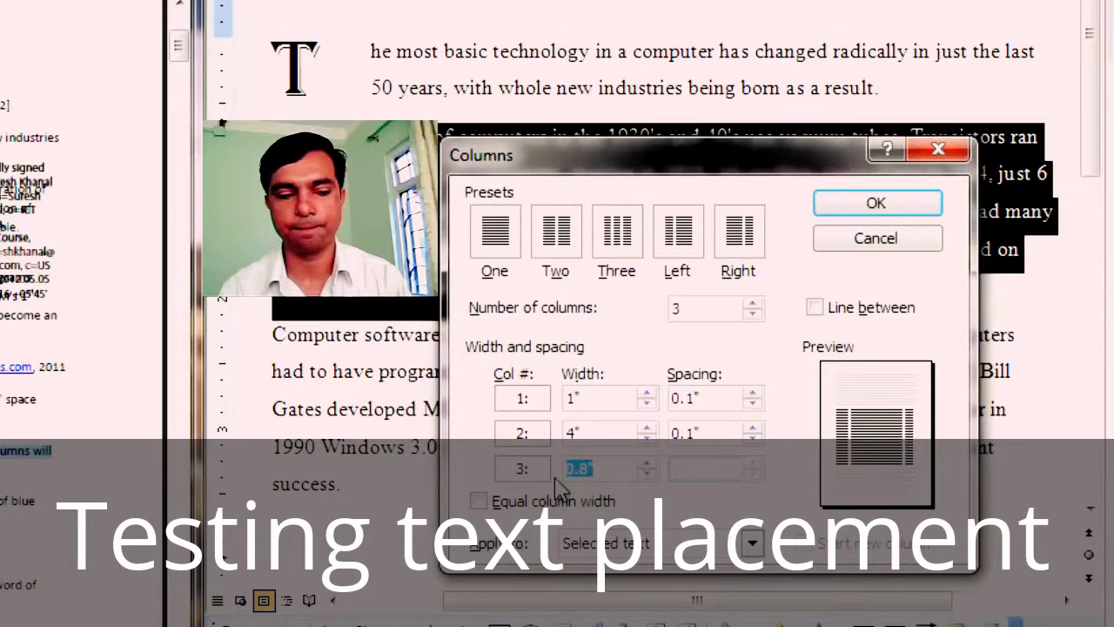
pyautogui.write('1')
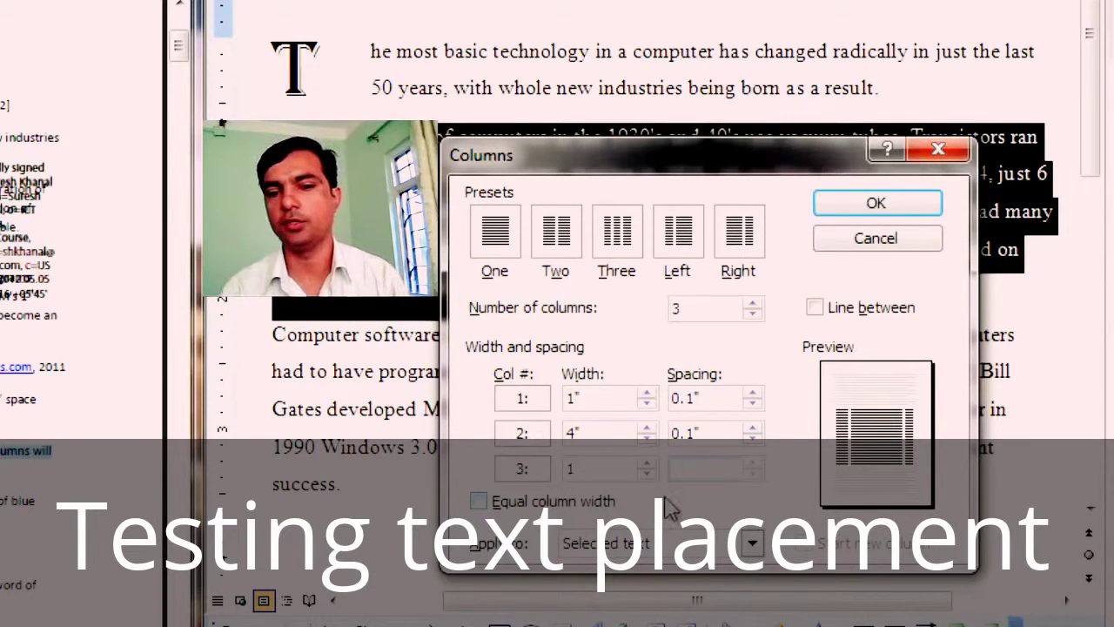
pyautogui.click(886, 209)
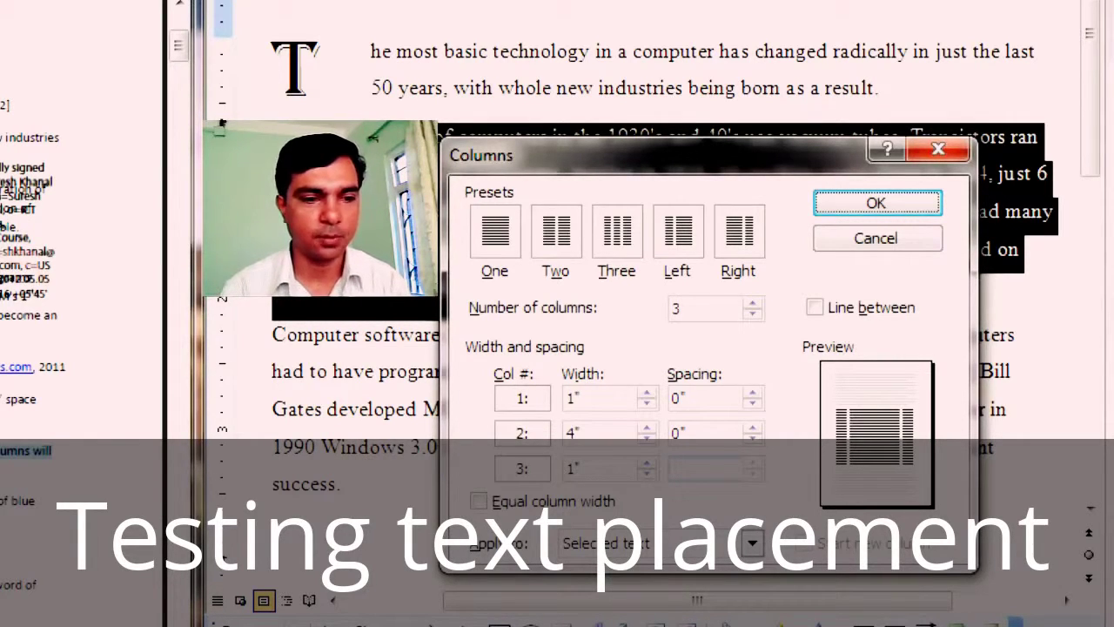
# Step: Turn on Line between and apply the 1", 4", 1" three-column layout
pyautogui.click(816, 309)
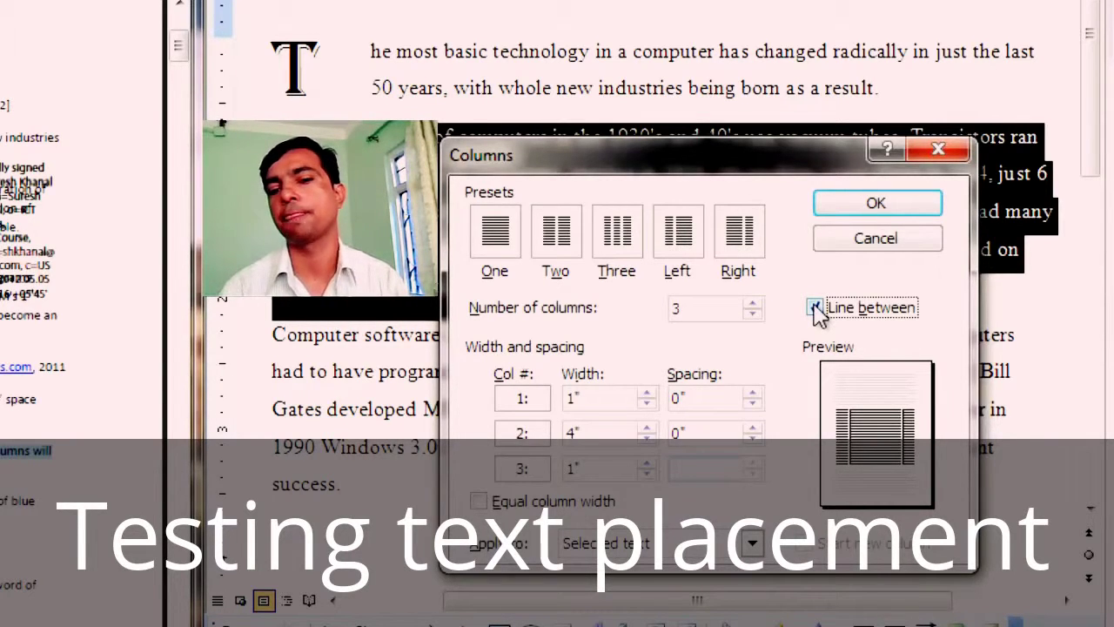
pyautogui.click(873, 205)
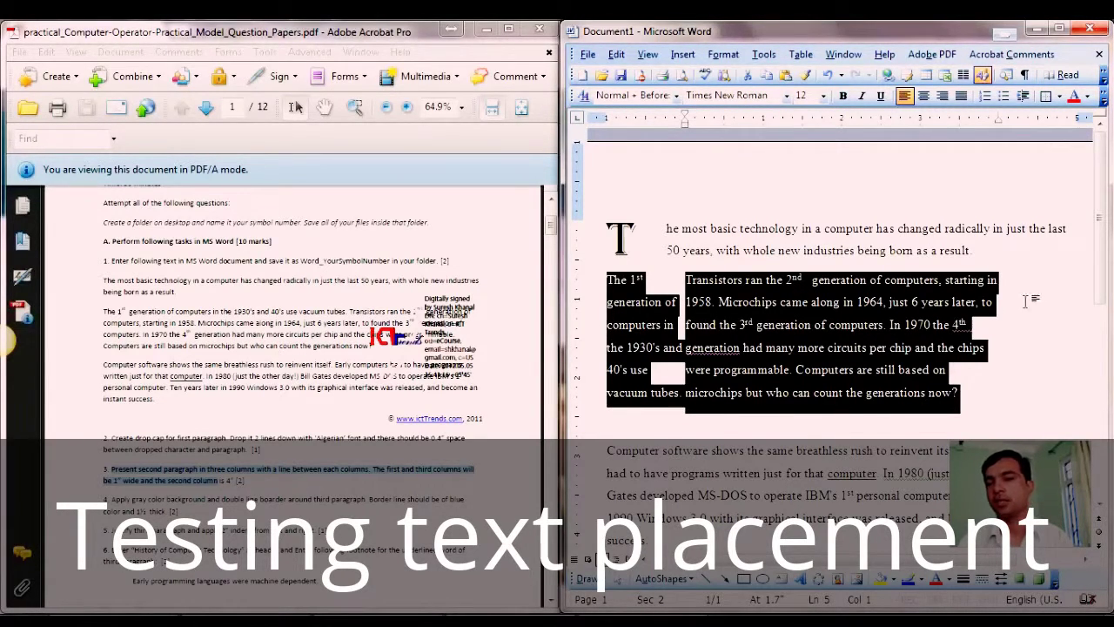
pyautogui.click(848, 341)
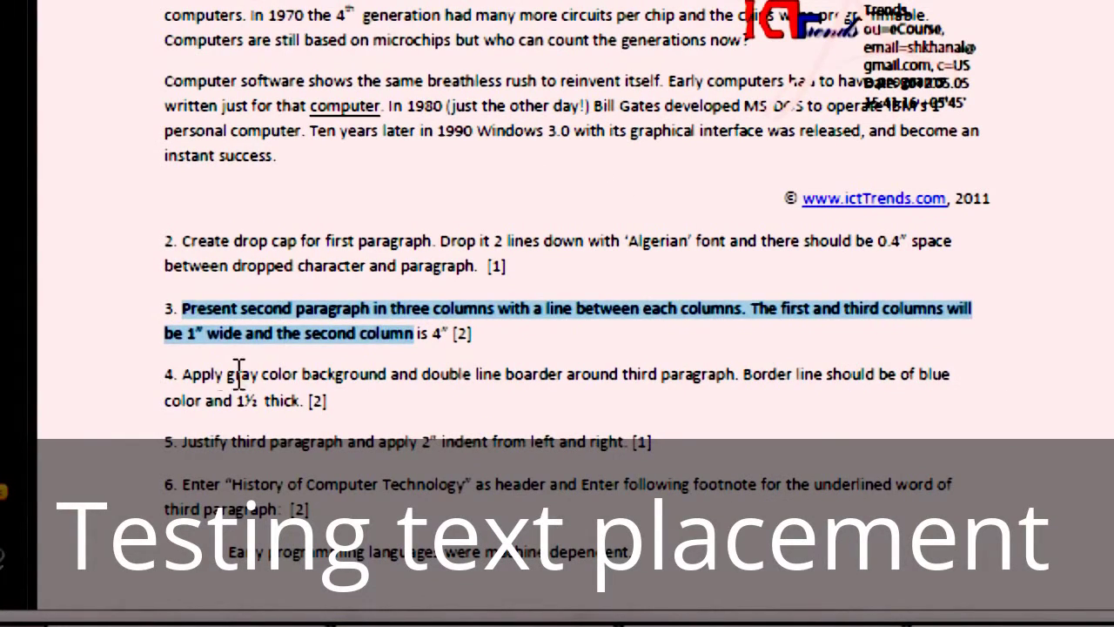
pyautogui.moveTo(184, 374); pyautogui.dragTo(307, 401)
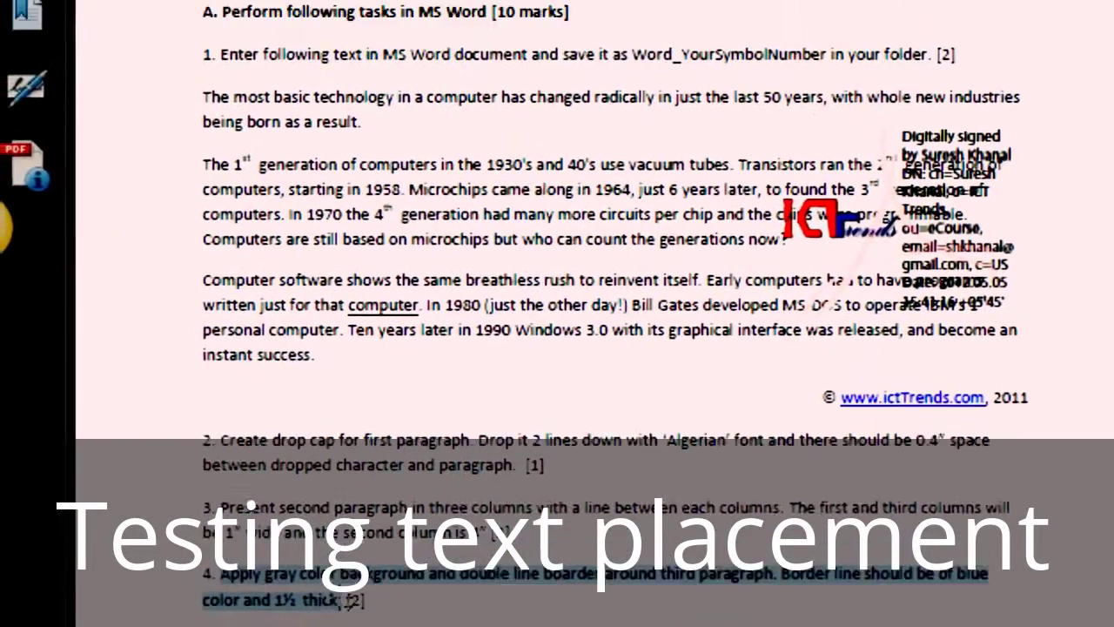
pyautogui.scroll(-4, 610, 261)
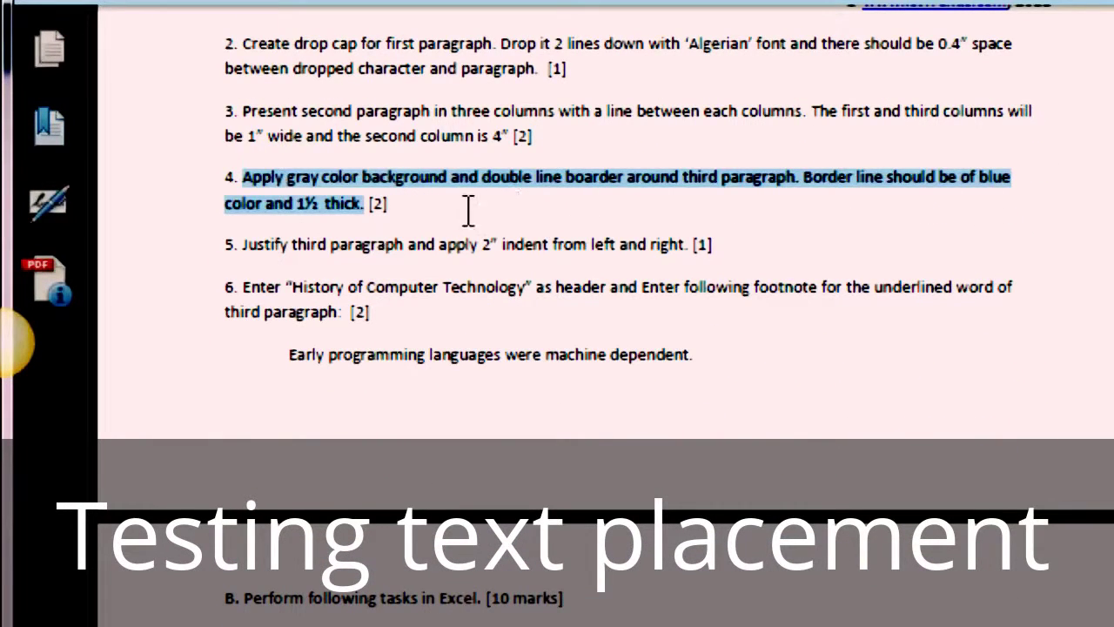
pyautogui.click(393, 207)
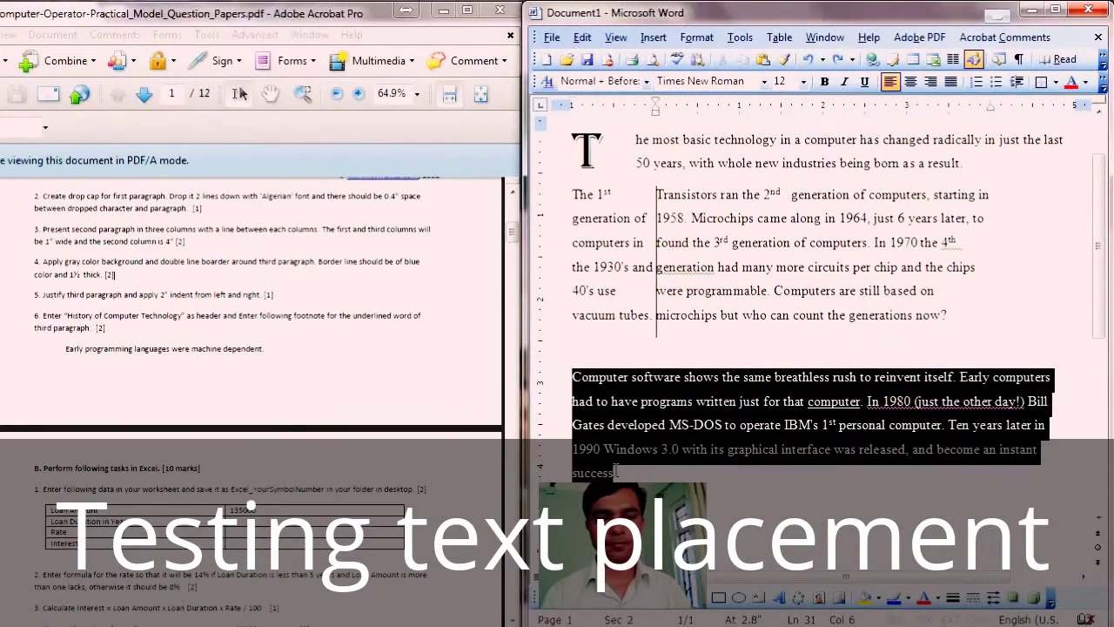
# Step: Select the 'Computer software shows the same breathless rush' paragraph and open Borders and Shading
pyautogui.moveTo(615, 471); pyautogui.dragTo(615, 471)
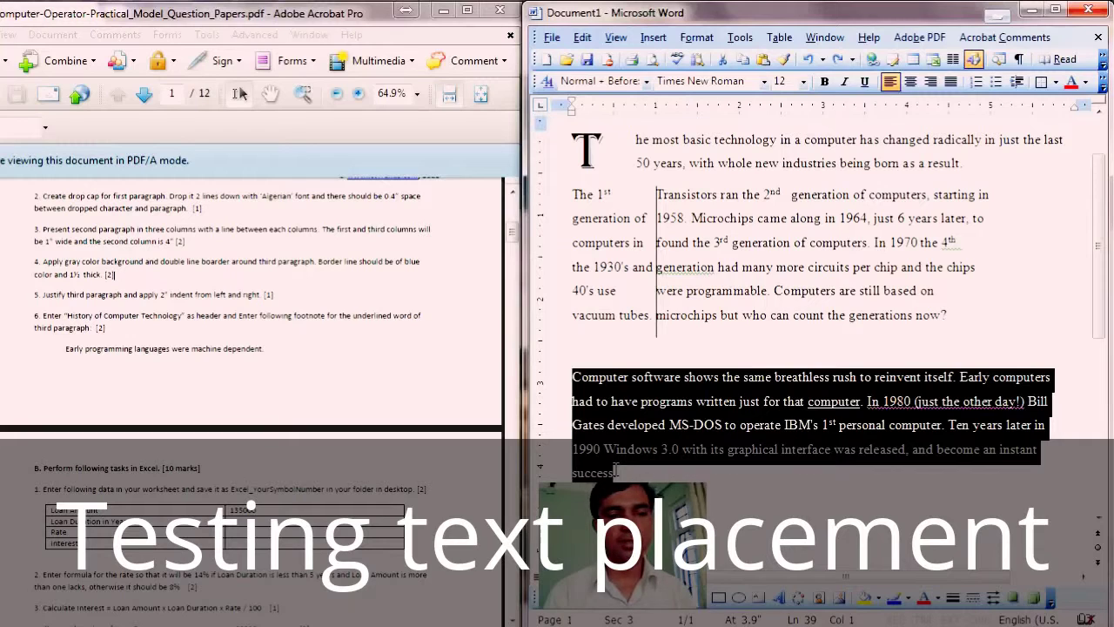
pyautogui.click(618, 472)
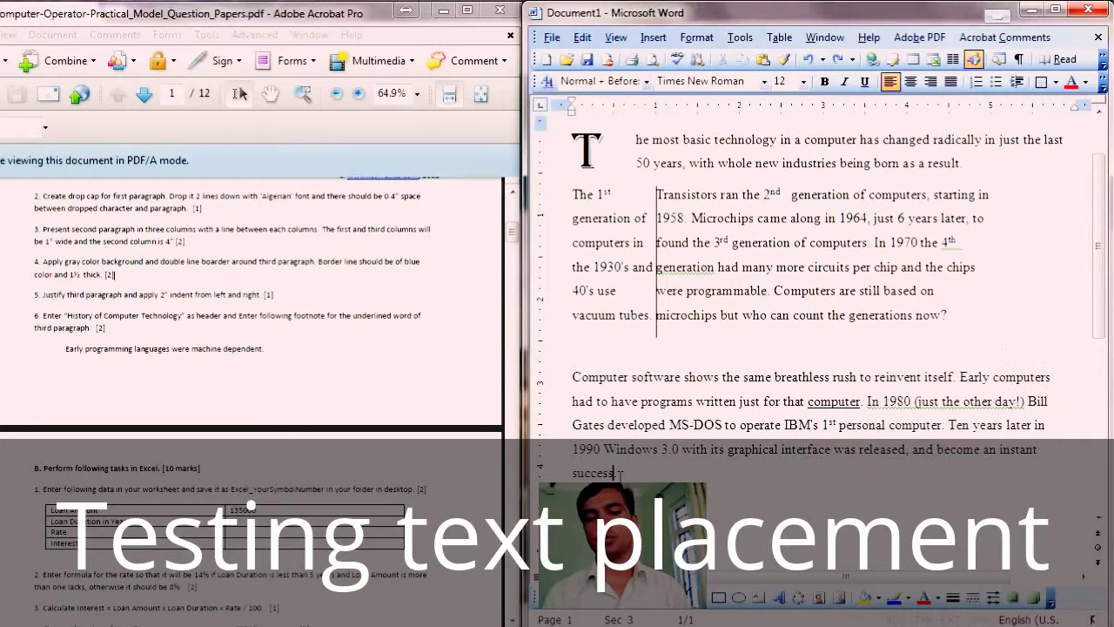
pyautogui.moveTo(562, 378); pyautogui.dragTo(612, 548)
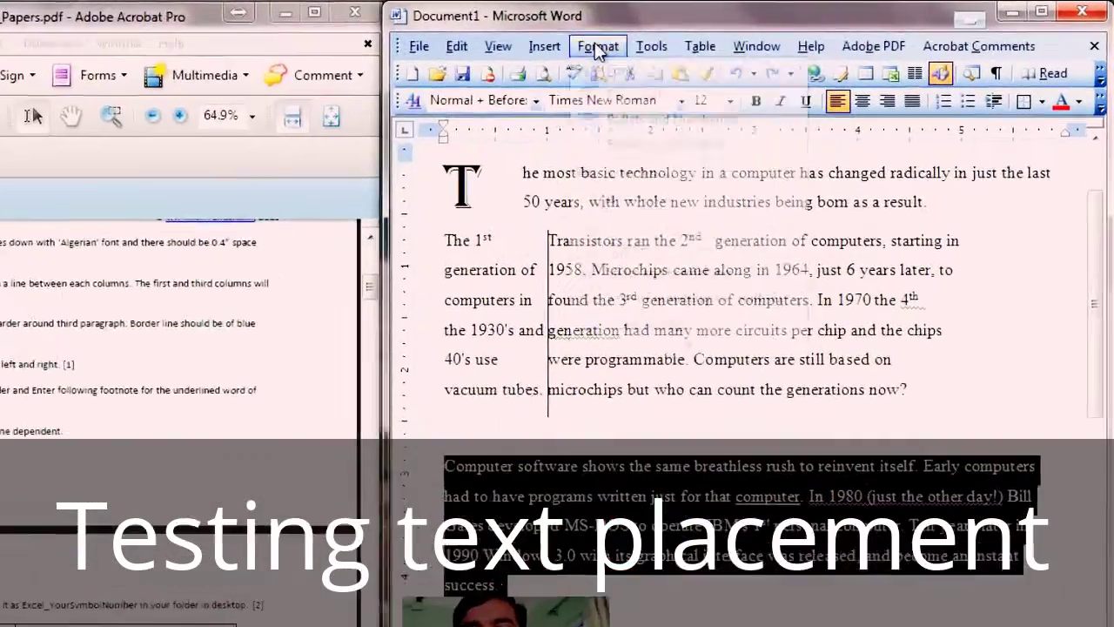
pyautogui.click(597, 47)
pyautogui.click(643, 147)
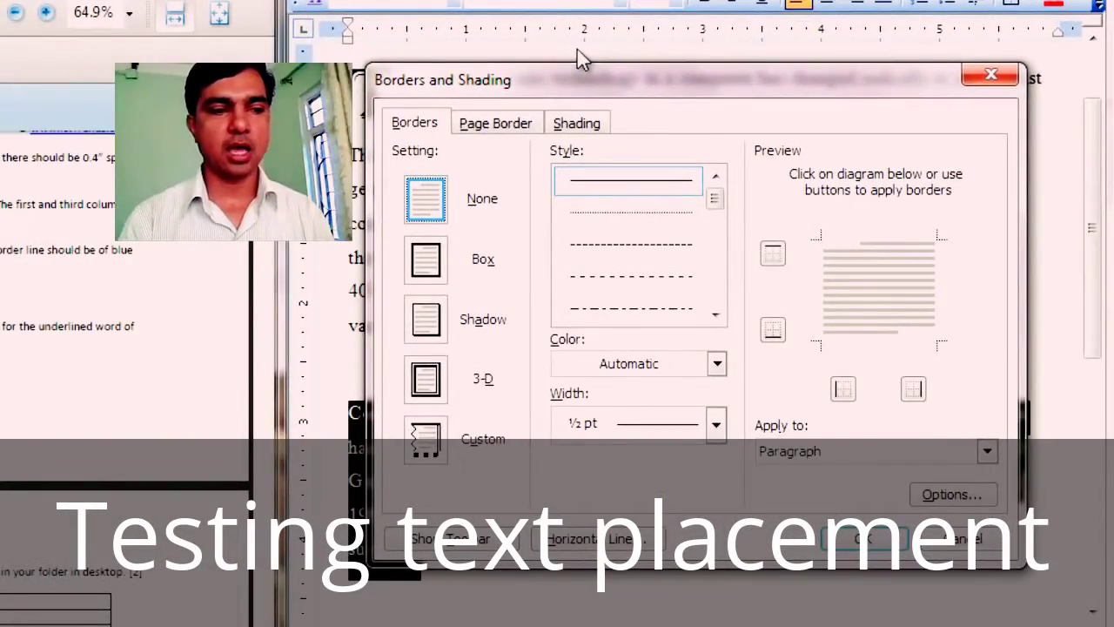
# Step: Give the third paragraph a Gray-35% background shading
pyautogui.click(578, 124)
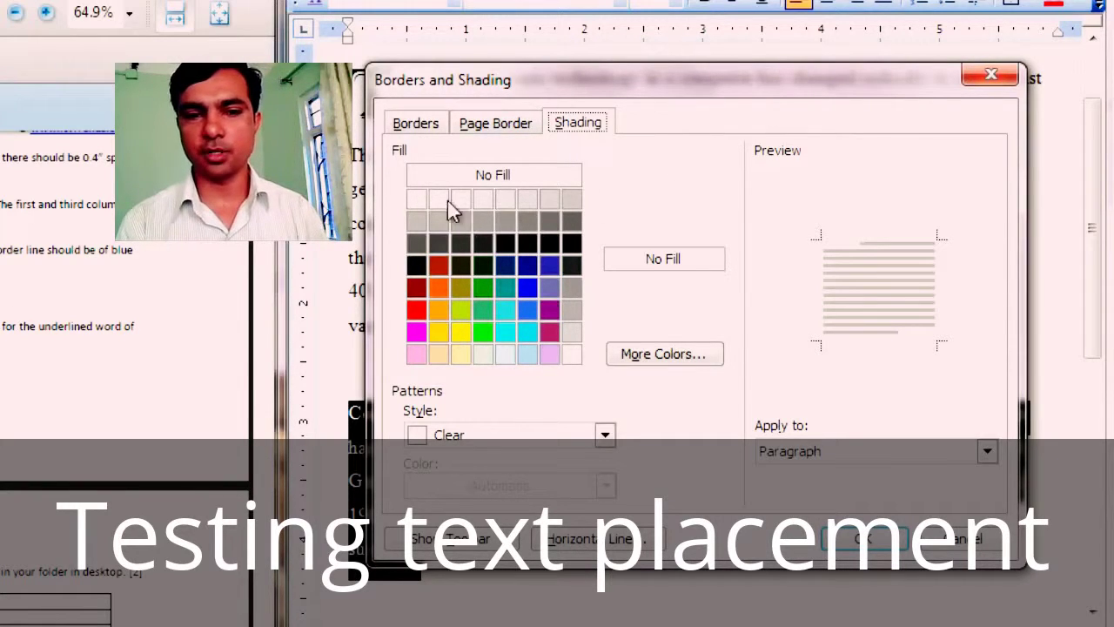
pyautogui.click(415, 223)
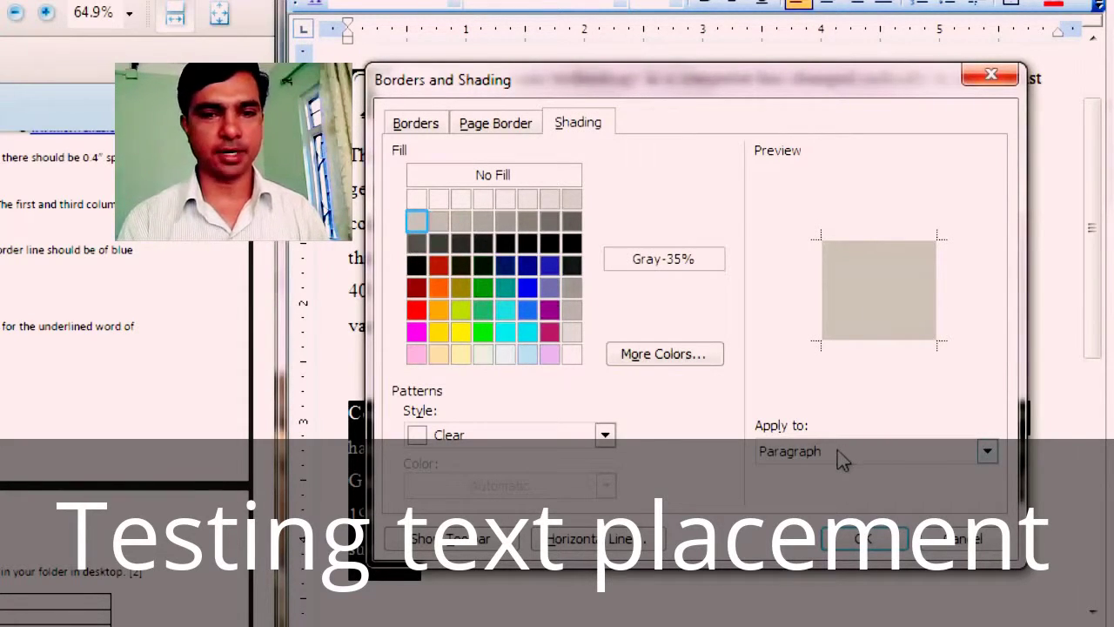
pyautogui.click(422, 129)
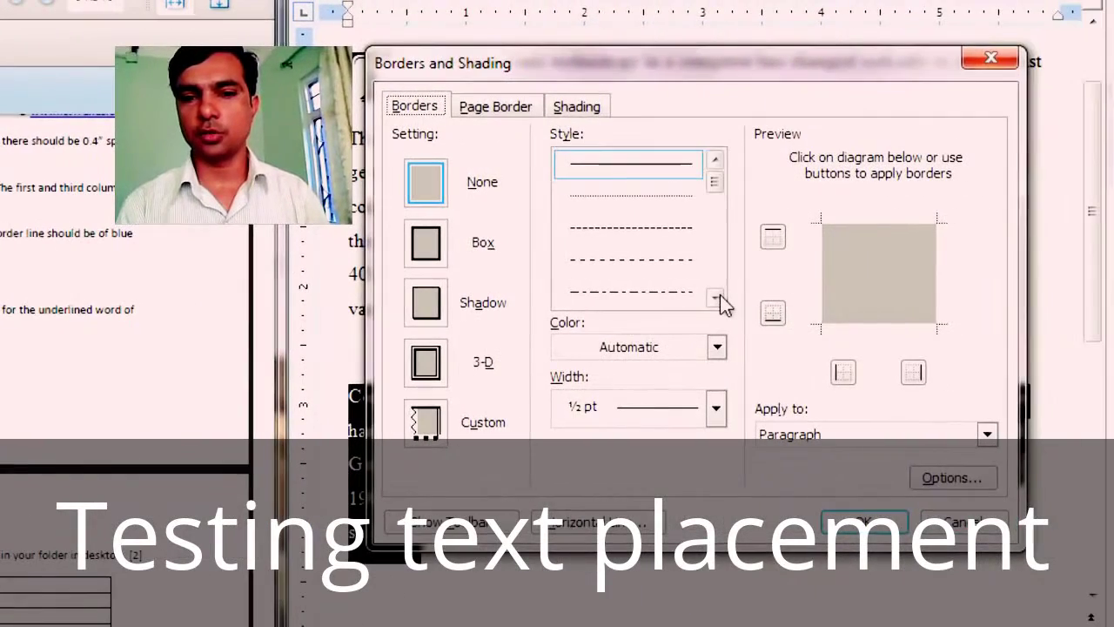
# Step: Apply a Dark Blue, 1½ pt double-line box border to the paragraph
pyautogui.click(717, 298)
pyautogui.click(716, 299)
pyautogui.click(716, 298)
pyautogui.click(645, 261)
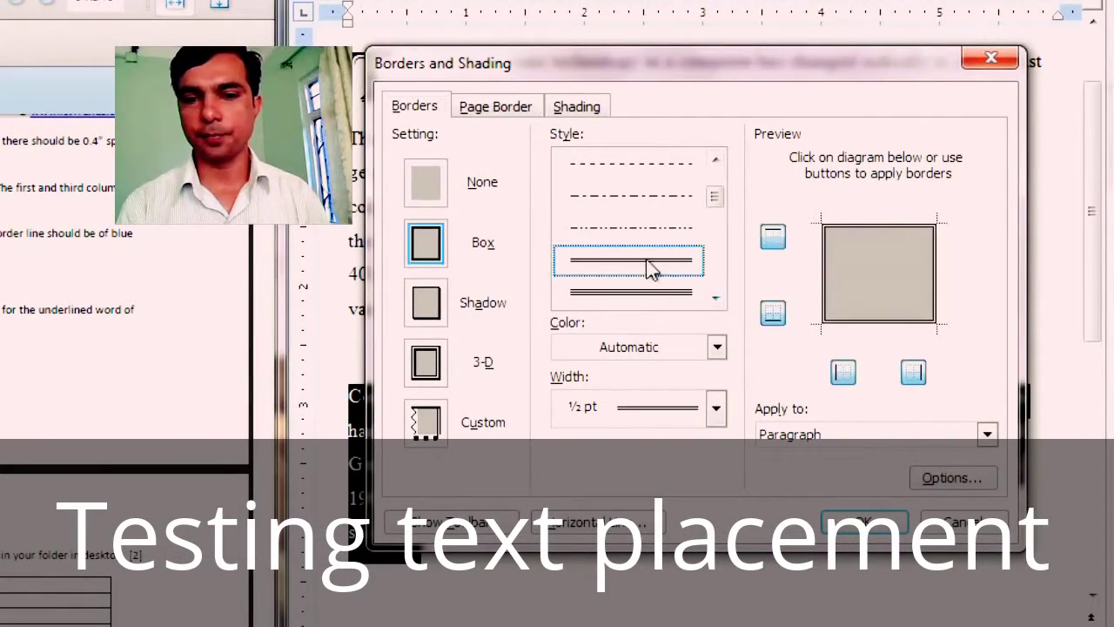
pyautogui.click(714, 418)
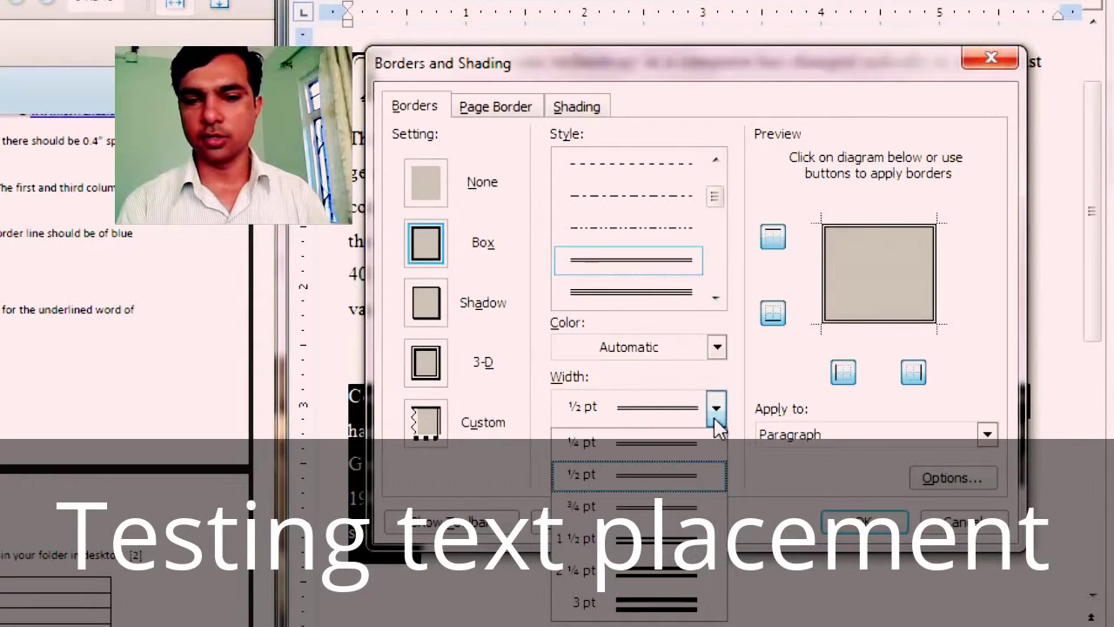
pyautogui.click(666, 548)
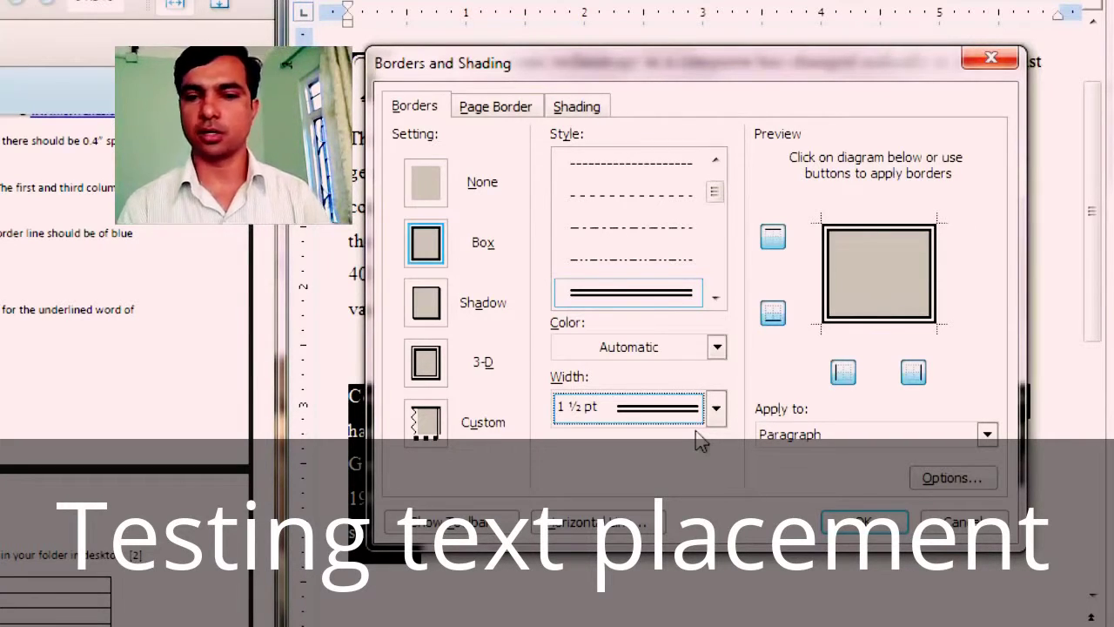
pyautogui.click(717, 347)
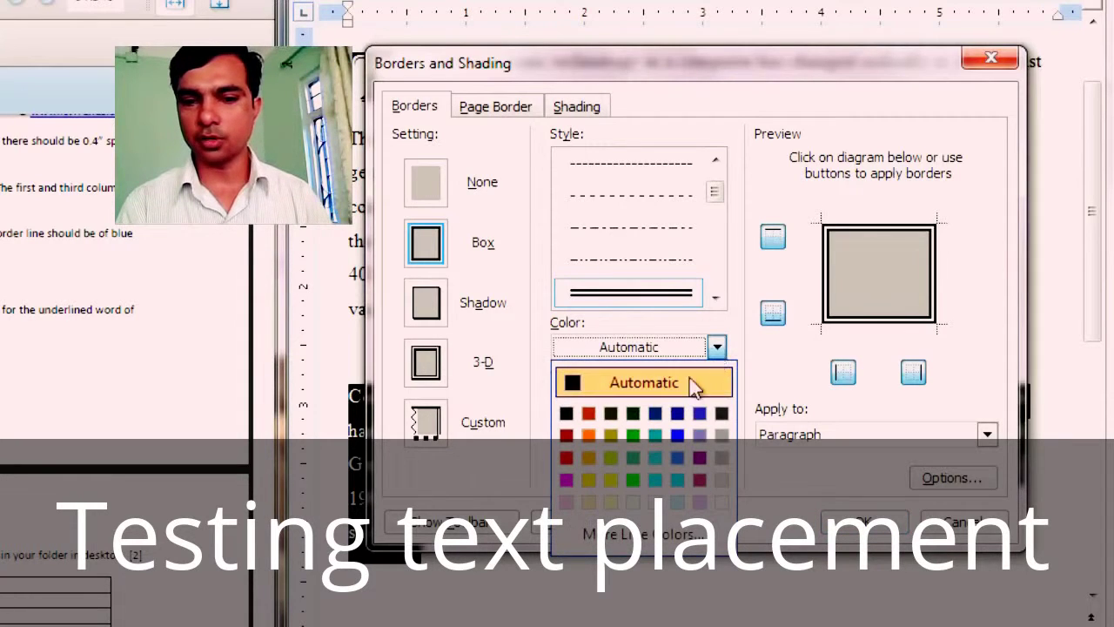
pyautogui.click(678, 415)
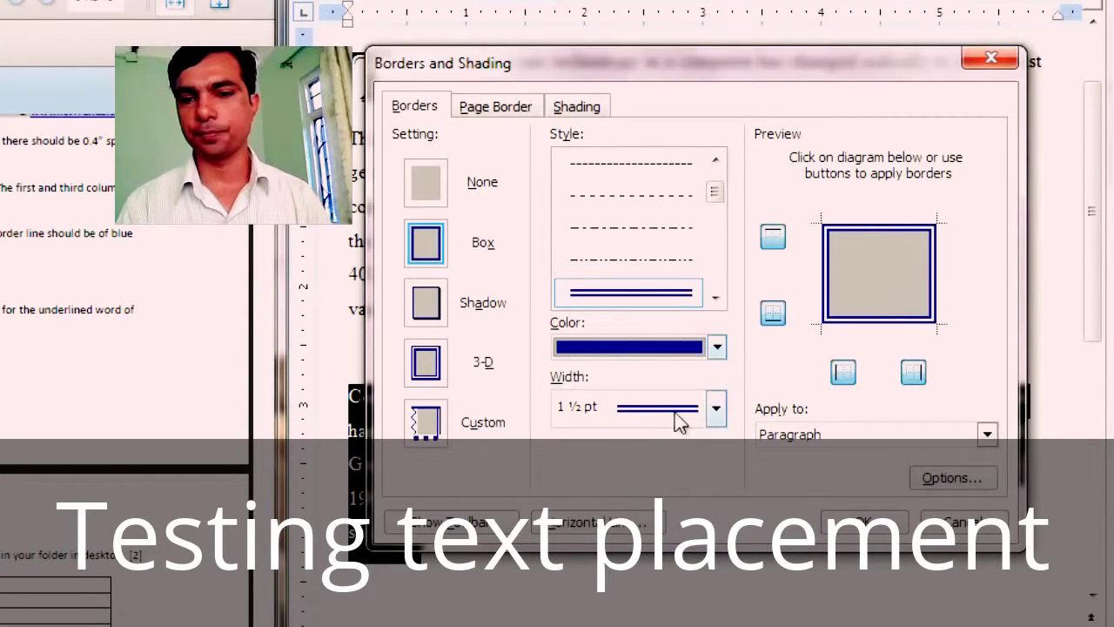
pyautogui.click(901, 526)
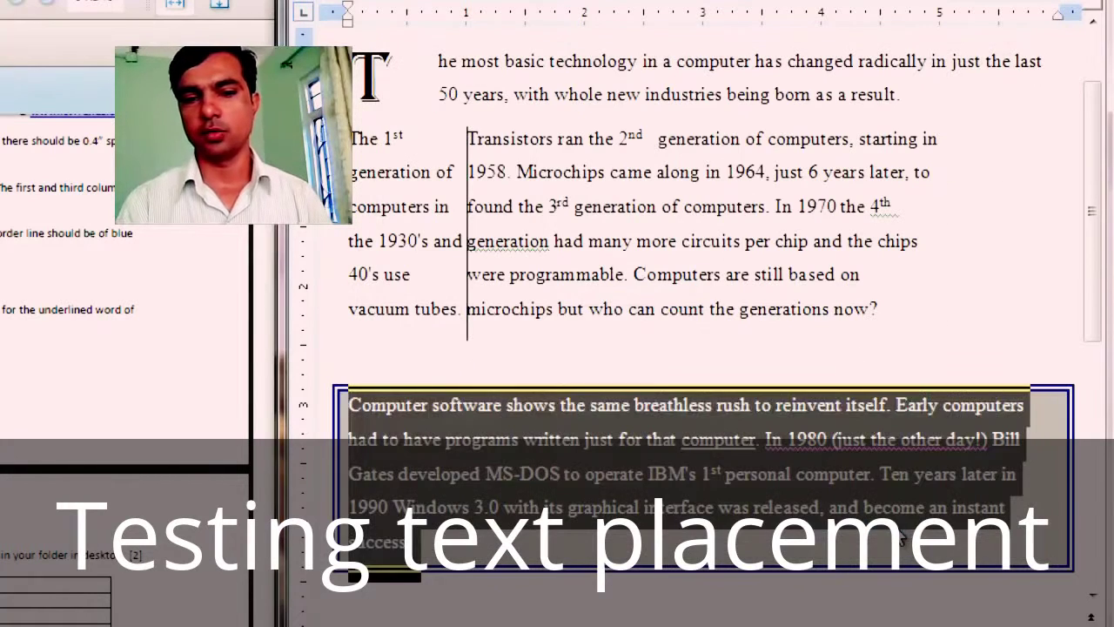
pyautogui.click(651, 480)
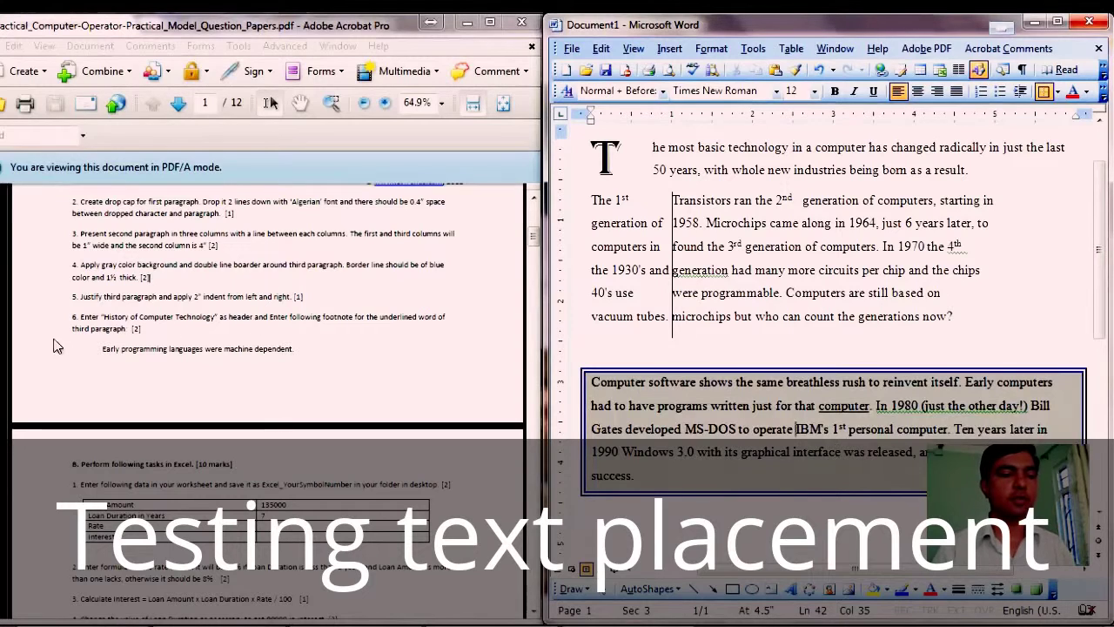
# Step: Highlight the header instruction (item 6) in the question paper, then return to the top of the Word page
pyautogui.moveTo(80, 316); pyautogui.dragTo(253, 318)
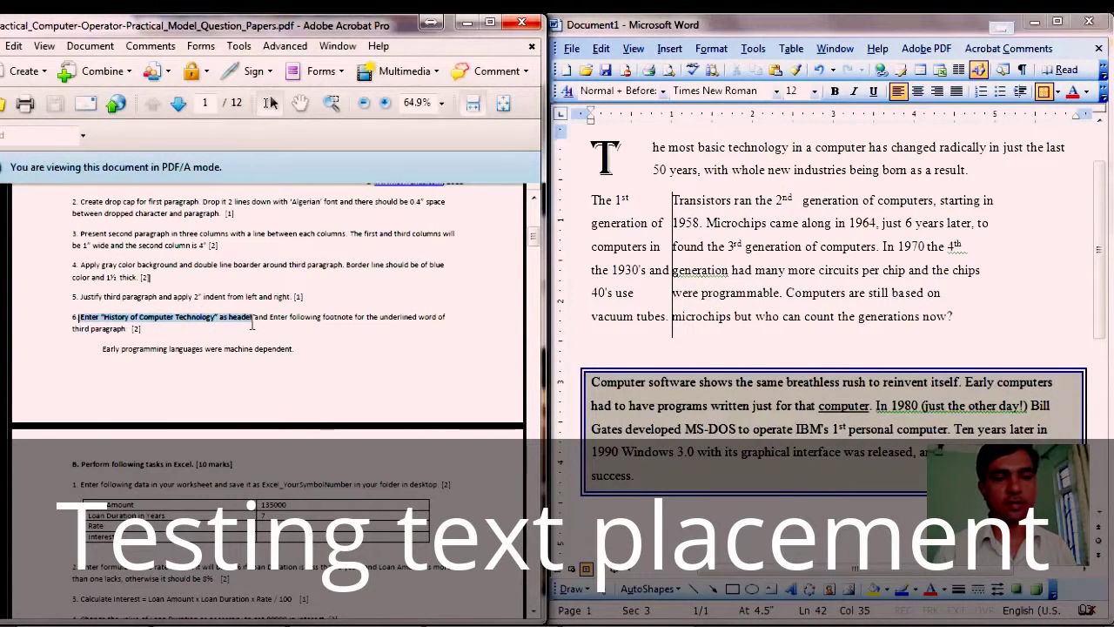
pyautogui.click(824, 394)
pyautogui.scroll(1, 823, 393)
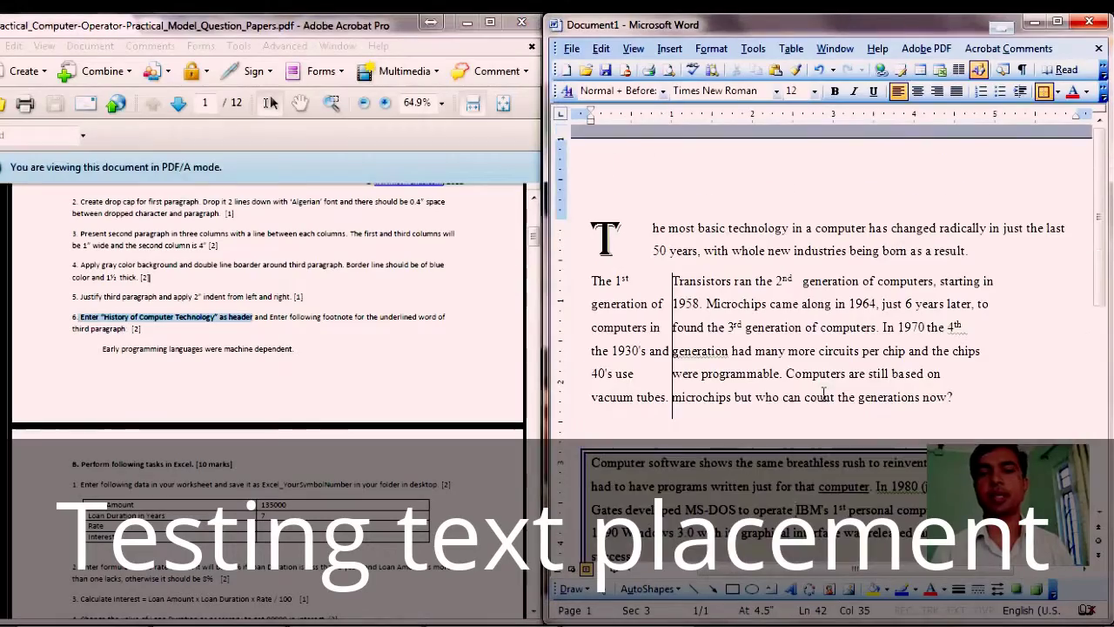
# Step: Add a centred page header reading 'History of Computer Technology' and close header editing
pyautogui.click(711, 50)
pyautogui.moveTo(633, 49)
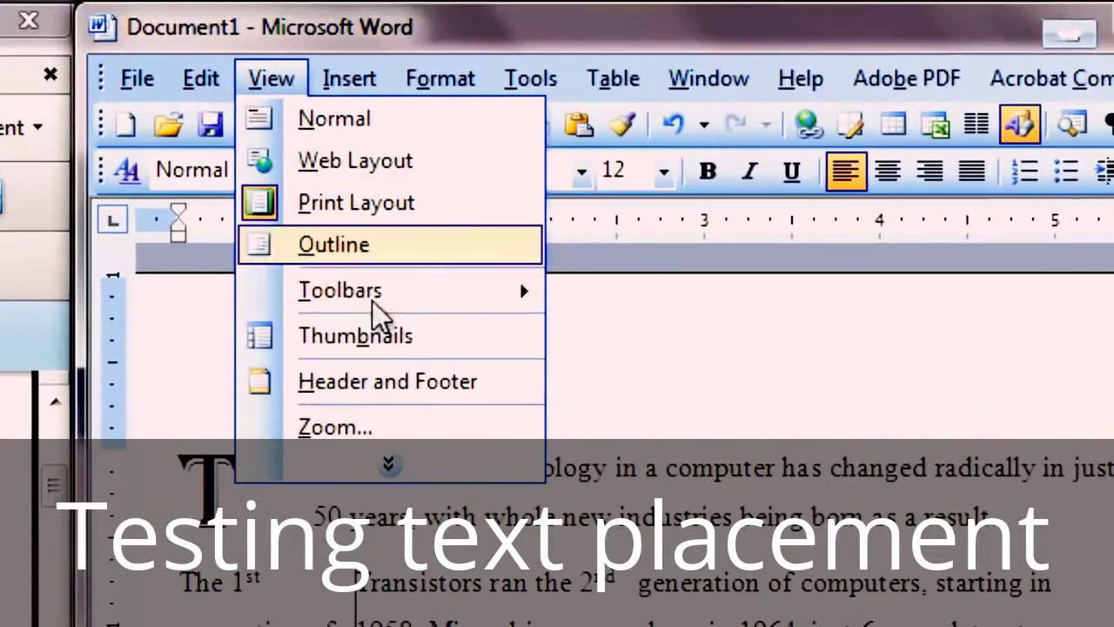
pyautogui.click(479, 381)
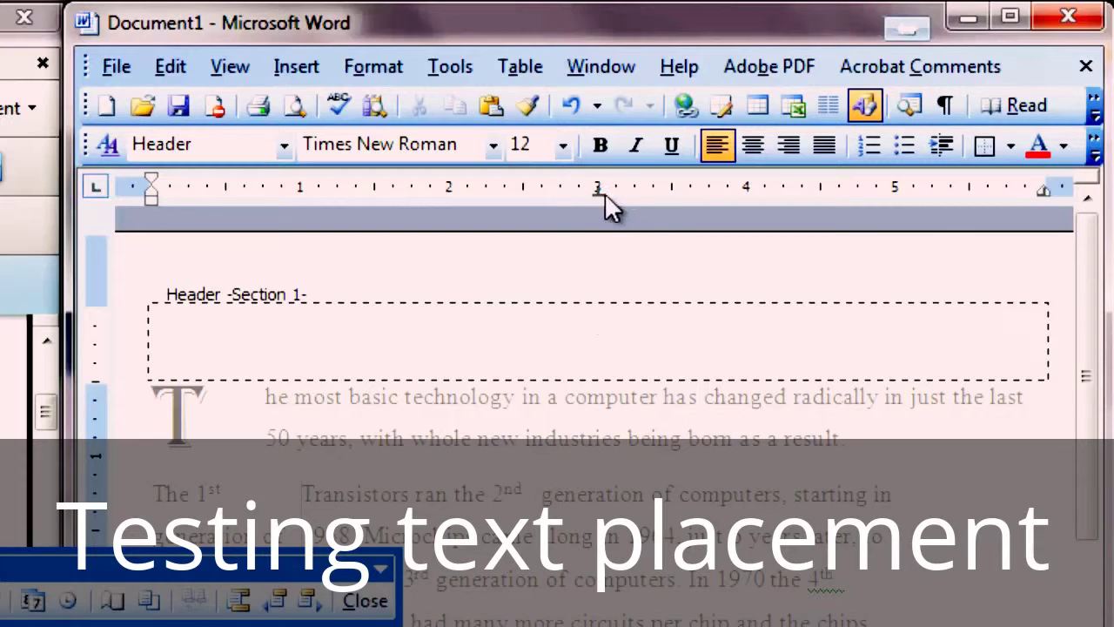
pyautogui.doubleClick(615, 331)
pyautogui.write('History of Co')
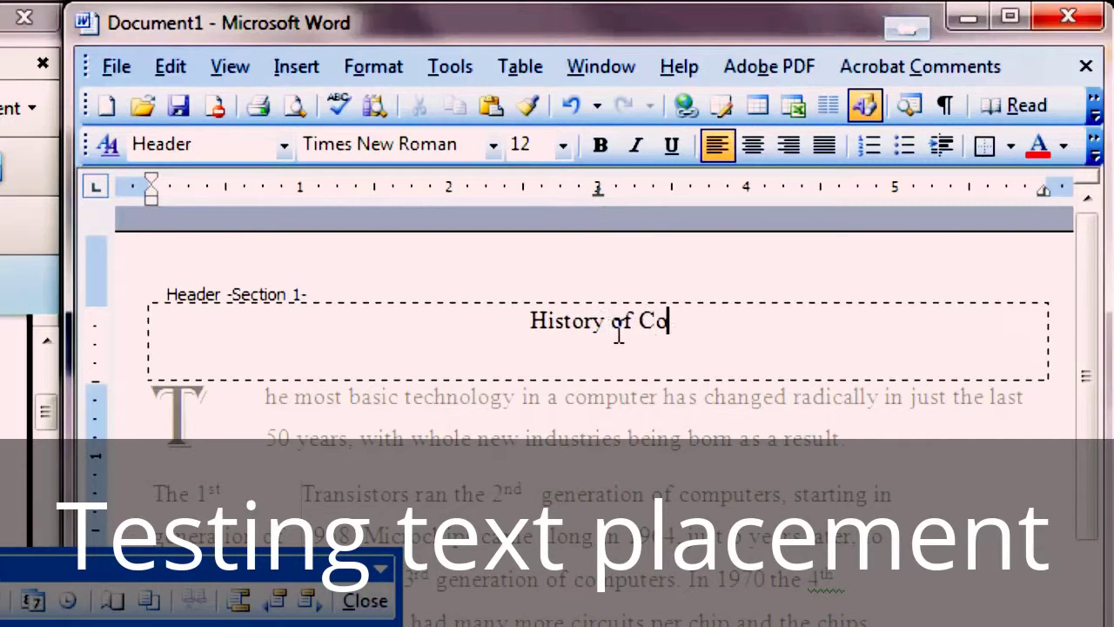
pyautogui.write('mputer tec')
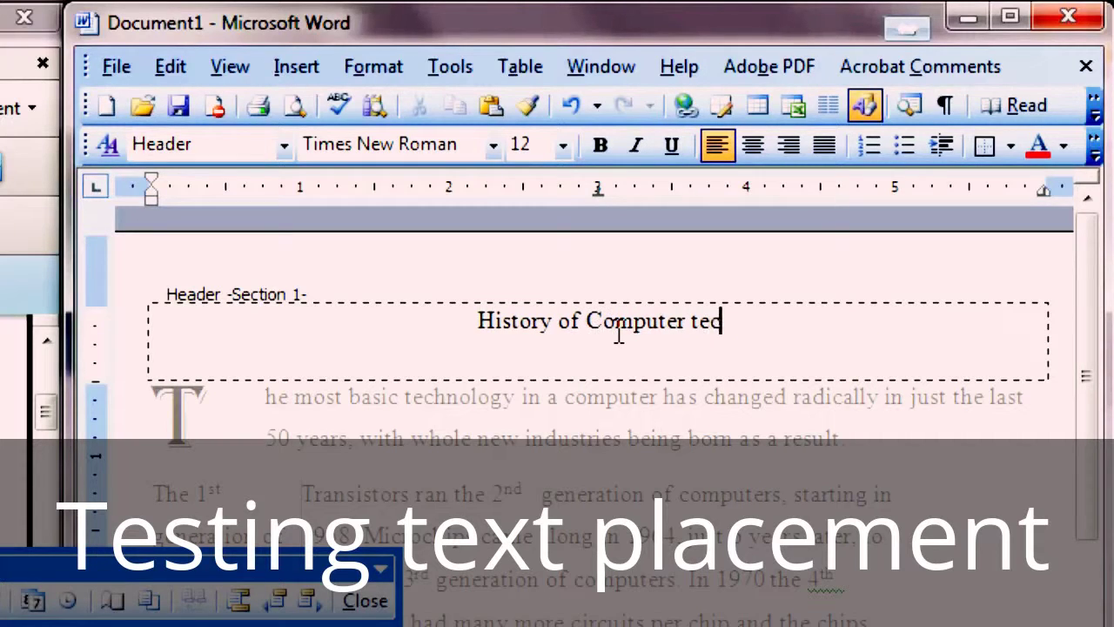
pyautogui.write('hn')
pyautogui.press('BackSpace')
pyautogui.press('BackSpace')
pyautogui.press('BackSpace')
pyautogui.press('BackSpace')
pyautogui.press('BackSpace')
pyautogui.write('Tec')
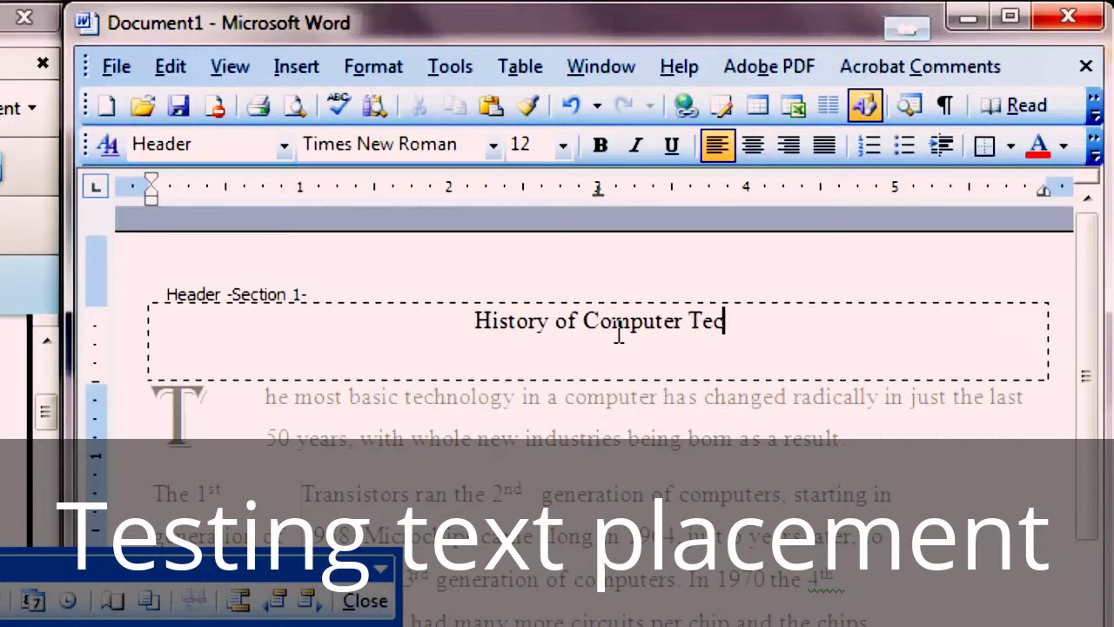
pyautogui.write('hnology')
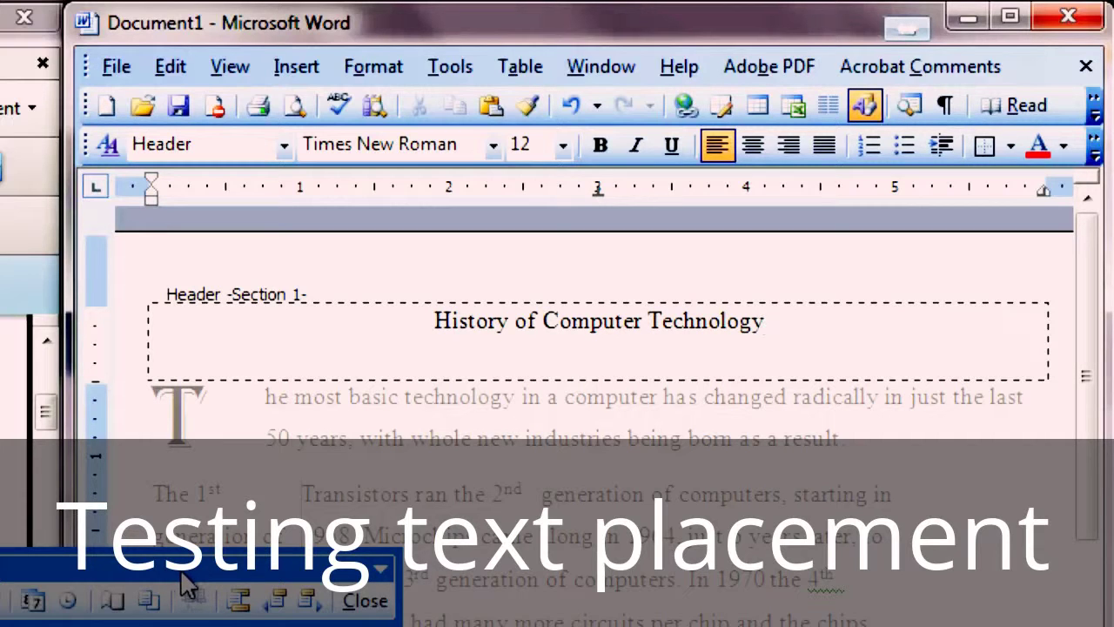
pyautogui.moveTo(182, 585); pyautogui.dragTo(411, 626)
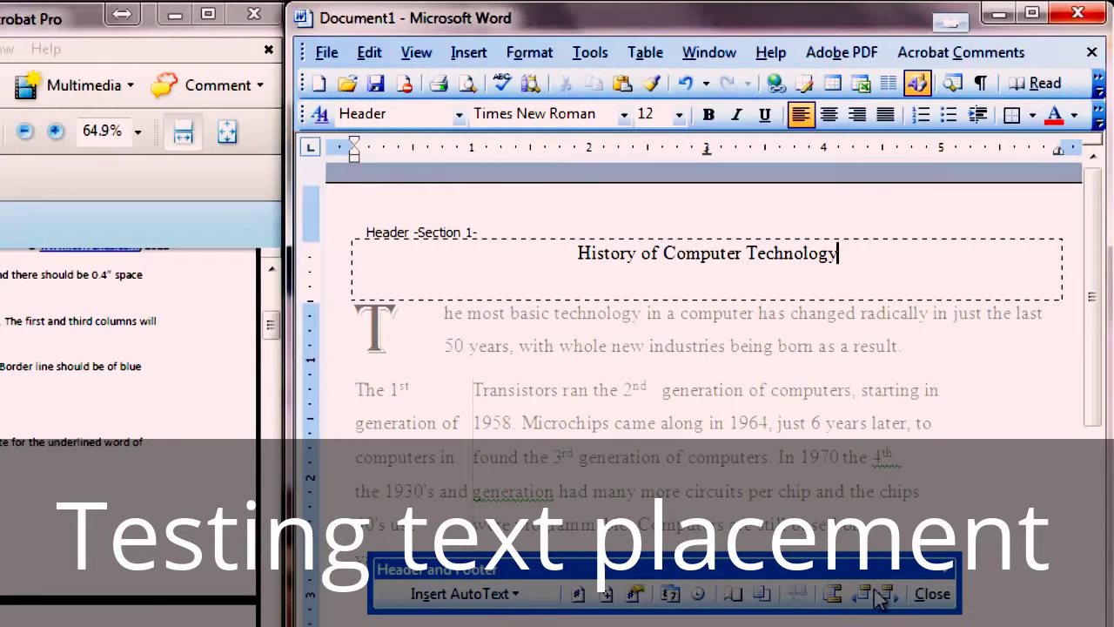
pyautogui.click(932, 594)
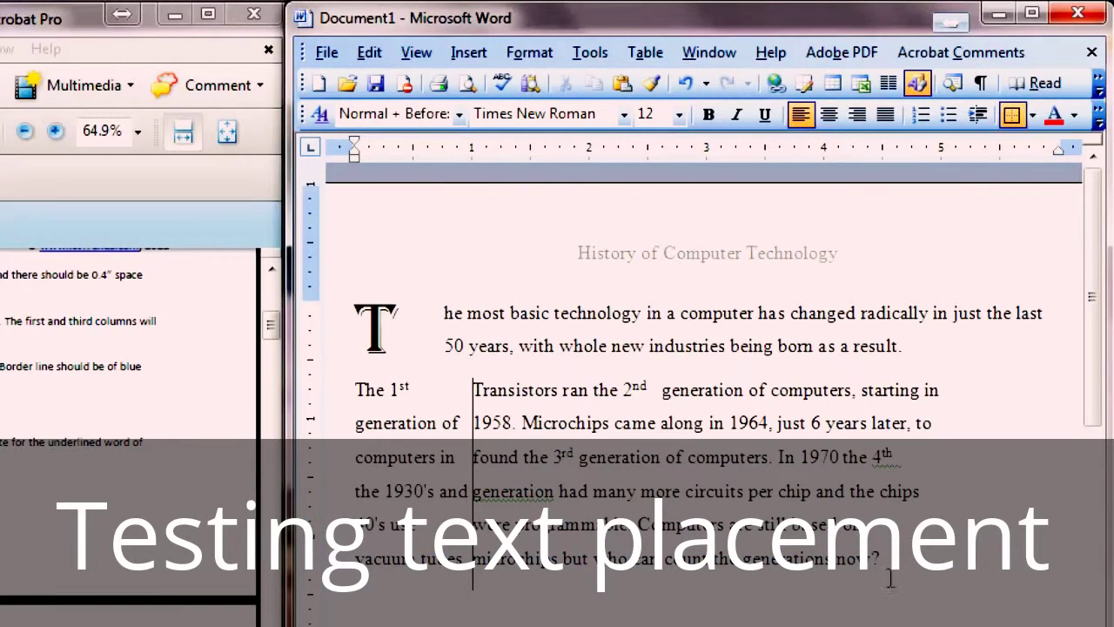
# Step: Place the insertion point right after the underlined word 'computer' and open the Insert menu
pyautogui.click(627, 452)
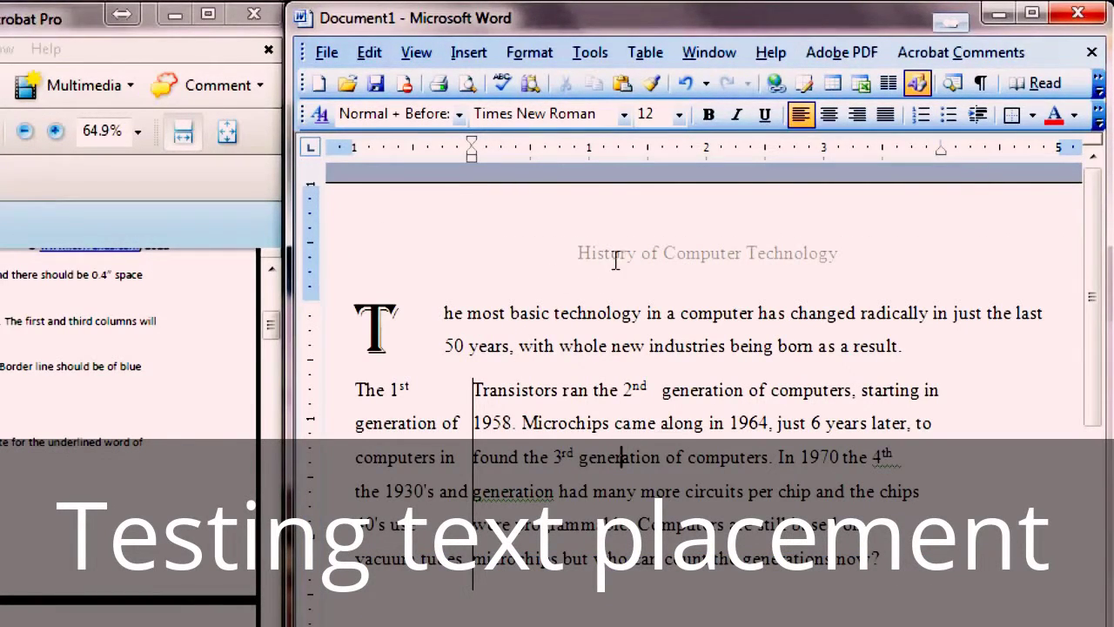
pyautogui.scroll(-6, 616, 260)
pyautogui.scroll(4, 616, 260)
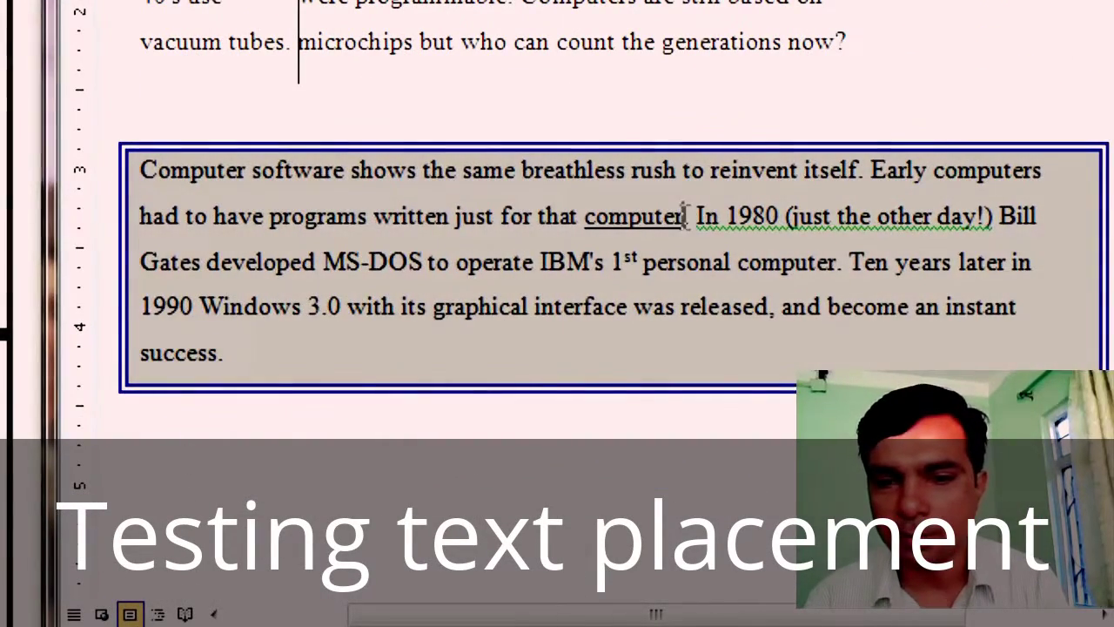
pyautogui.click(697, 241)
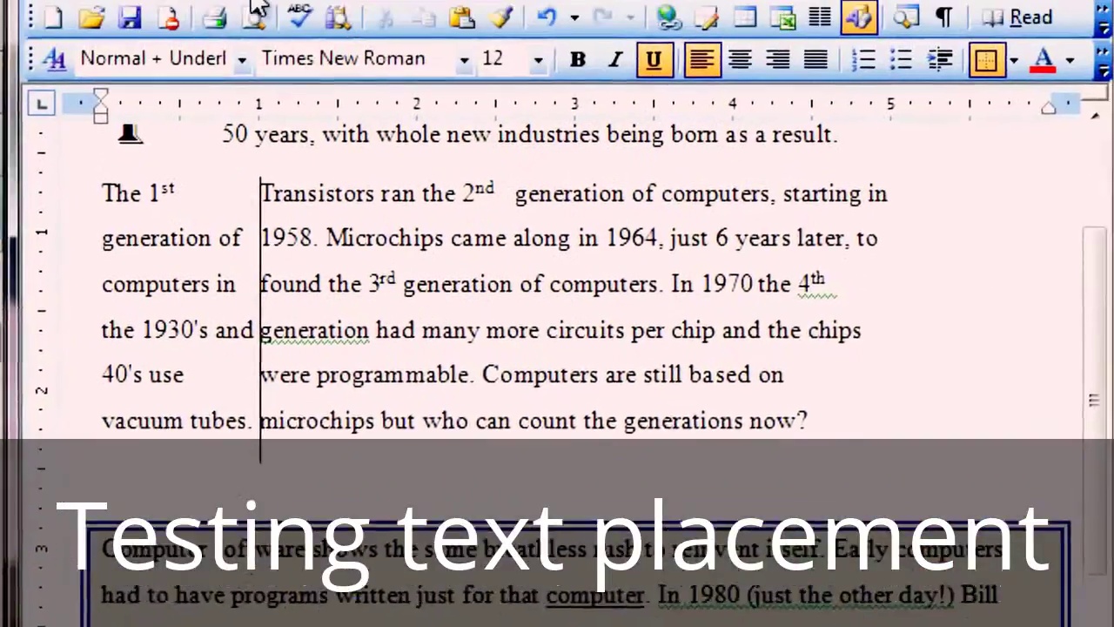
pyautogui.click(244, 69)
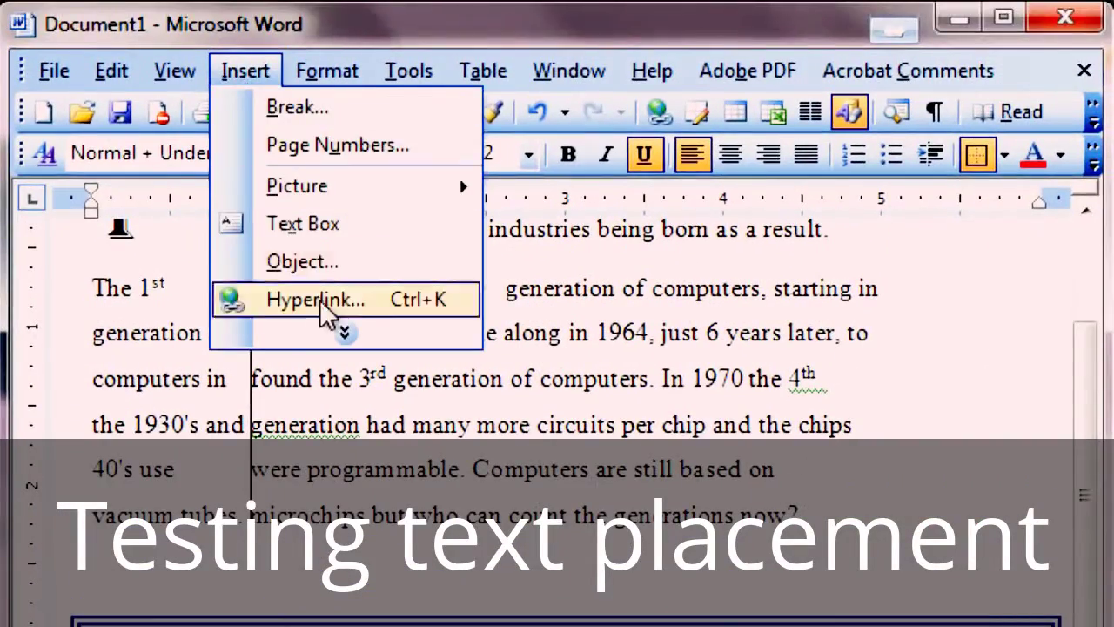
# Step: Insert a bottom-of-page footnote, numbered 1, 2, 3, after the word 'computer'
pyautogui.press('Escape')
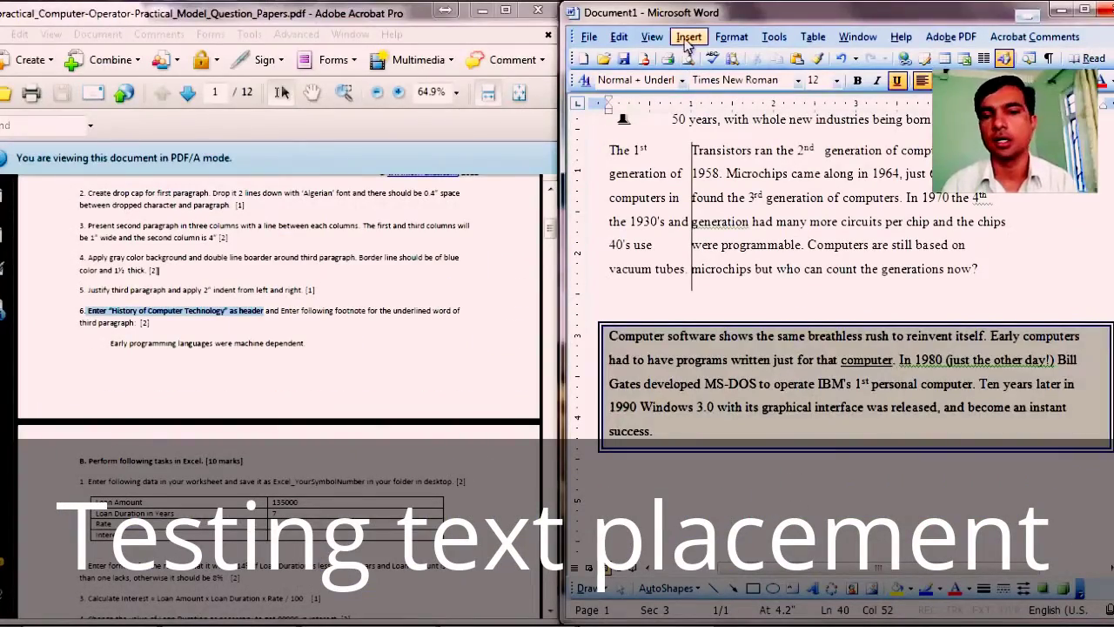
pyautogui.click(688, 37)
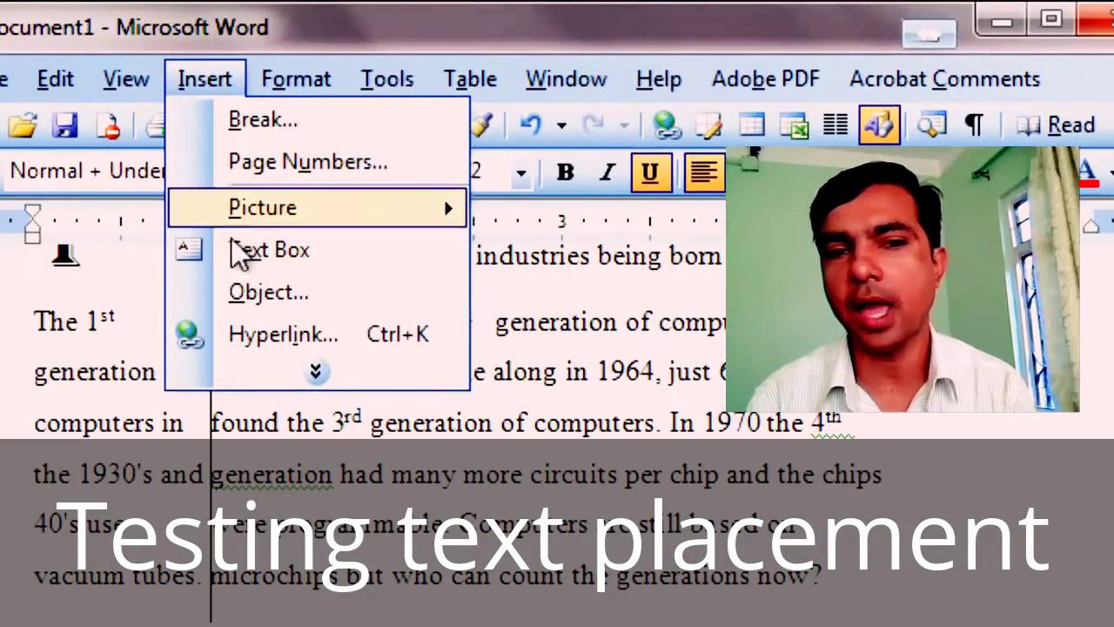
pyautogui.click(287, 378)
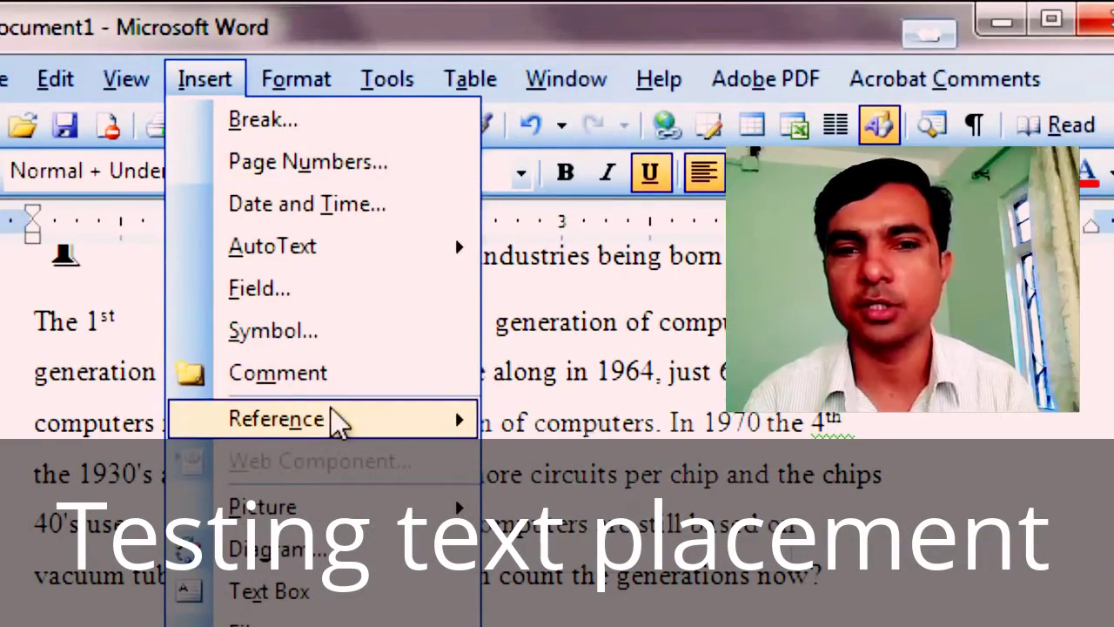
pyautogui.moveTo(331, 411)
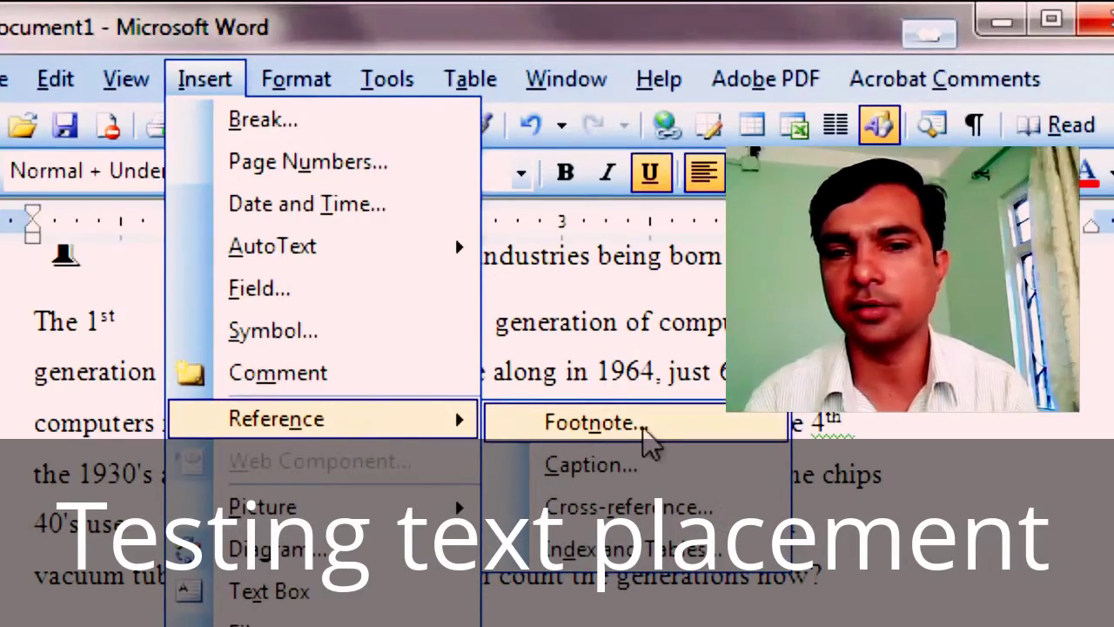
pyautogui.click(655, 425)
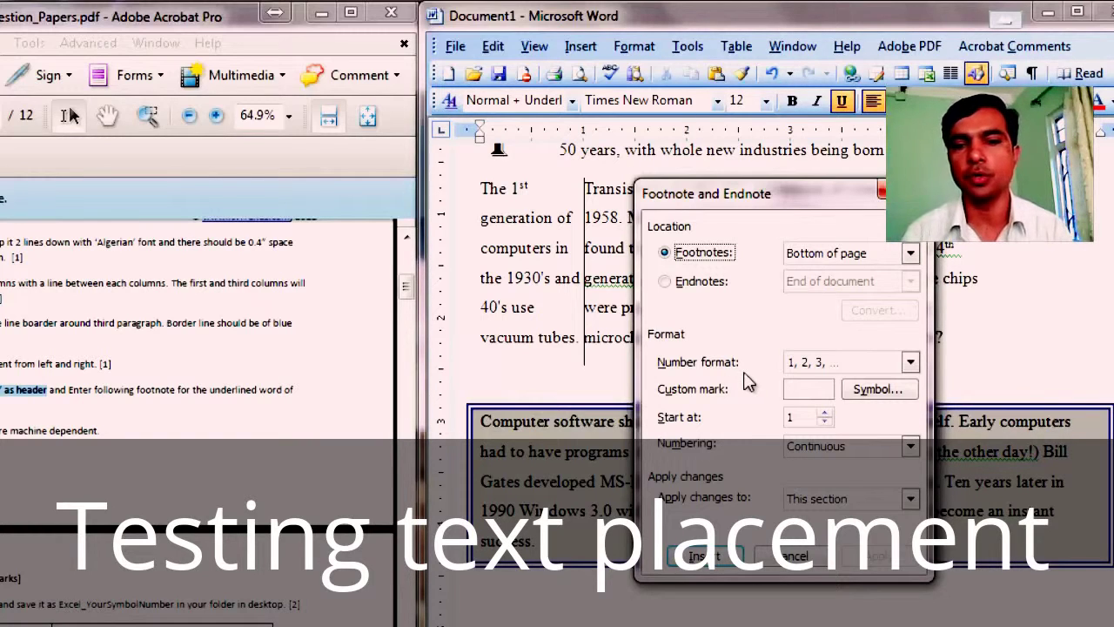
pyautogui.click(716, 557)
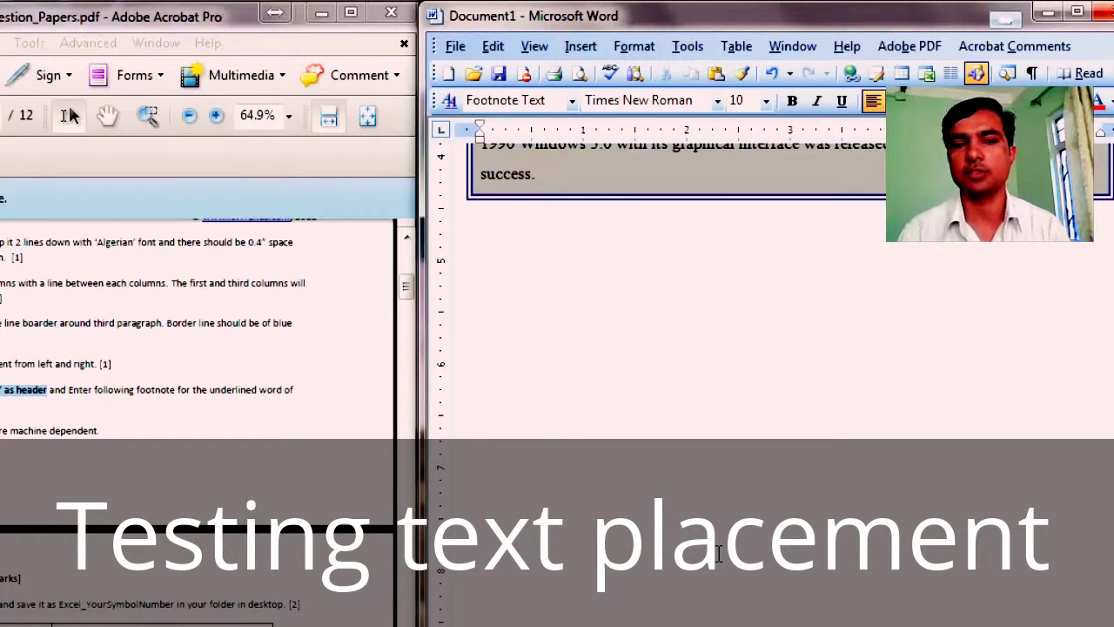
# Step: Type the footnote text 'Early programming languages were machine dependent.'
pyautogui.scroll(2, 720, 554)
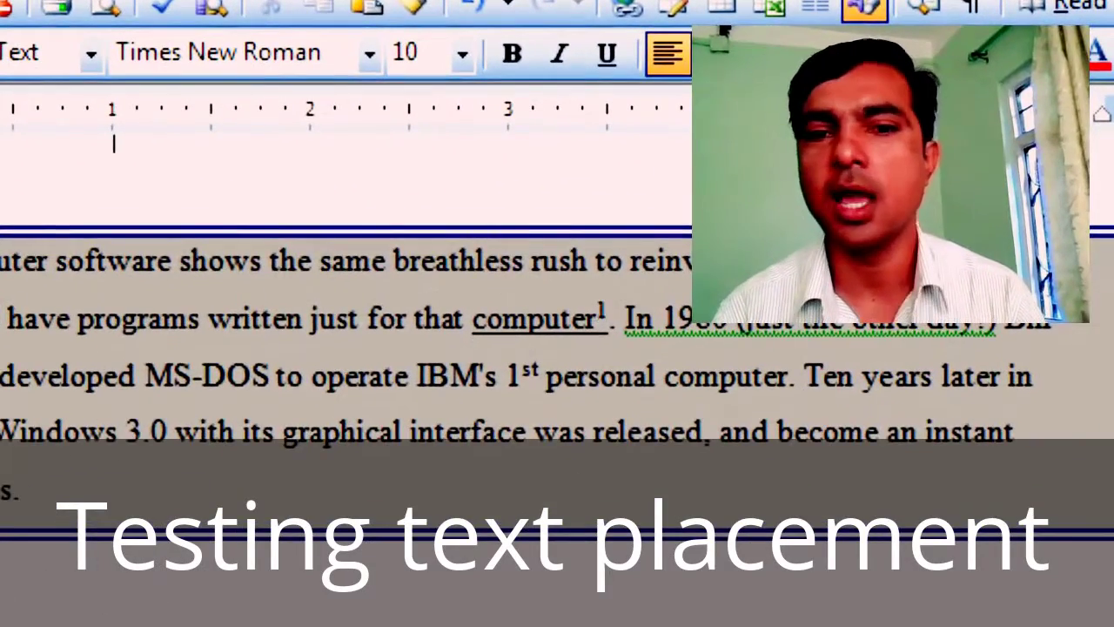
pyautogui.scroll(-3, 649, 557)
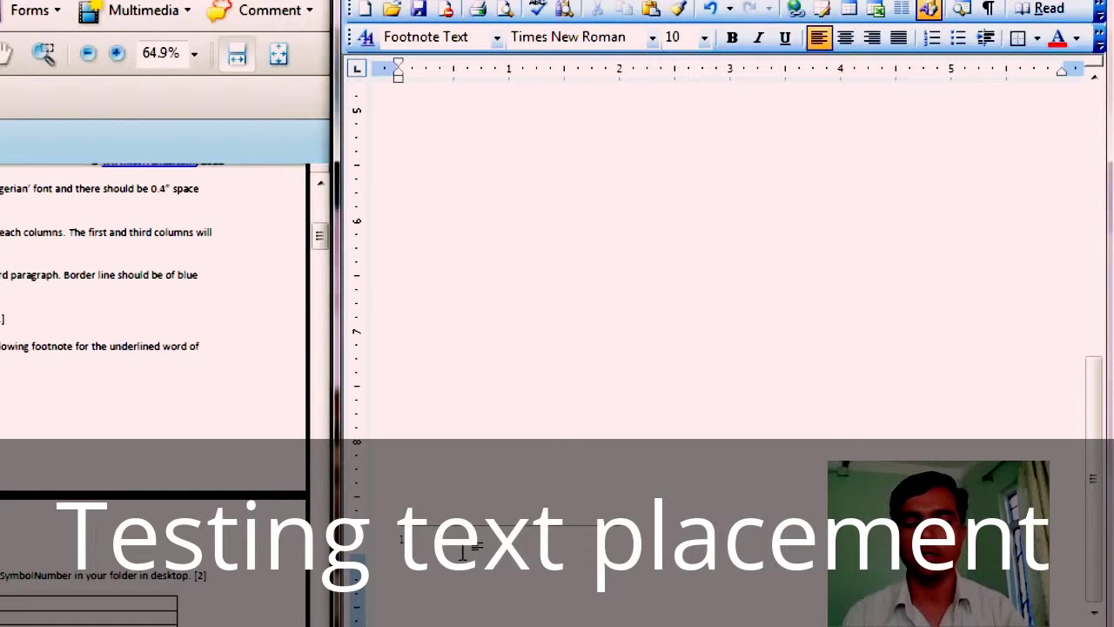
pyautogui.write('Earl')
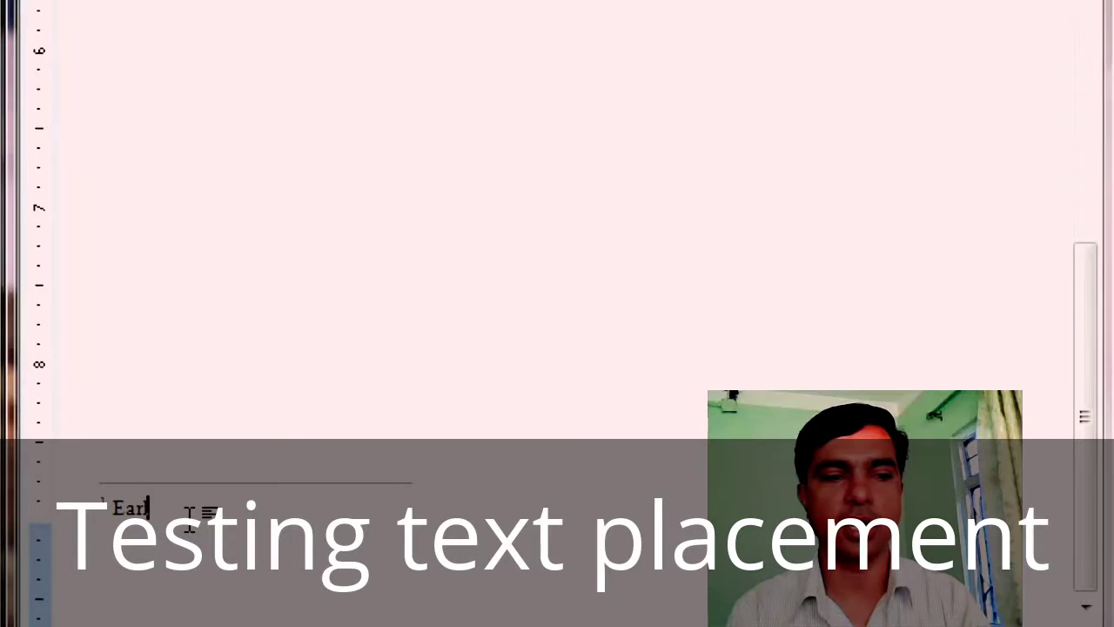
pyautogui.write('y')
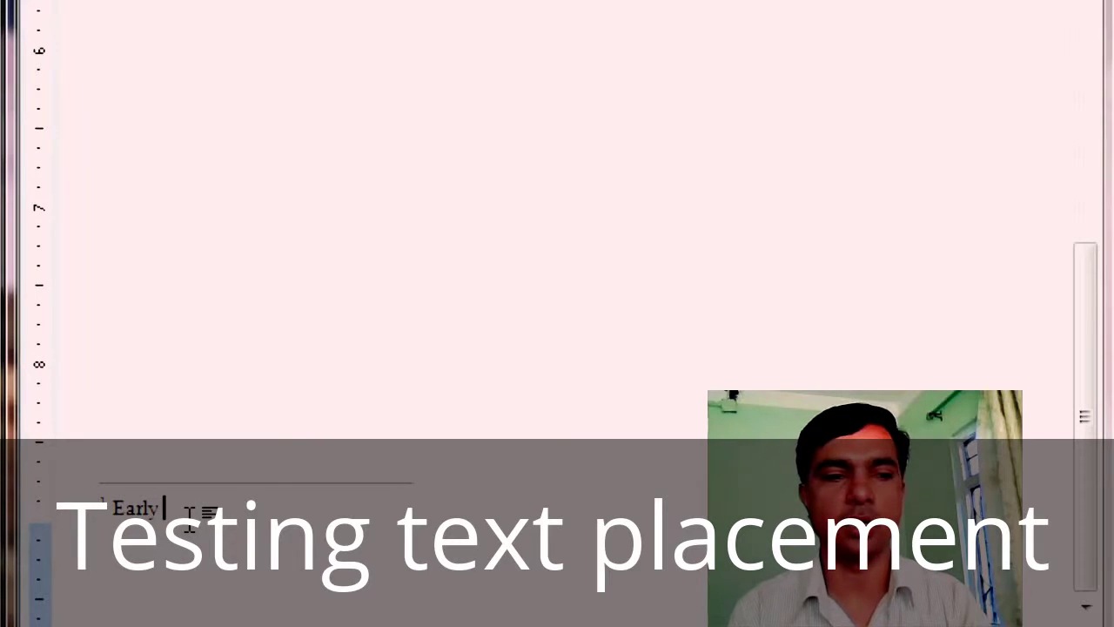
pyautogui.write(' programming')
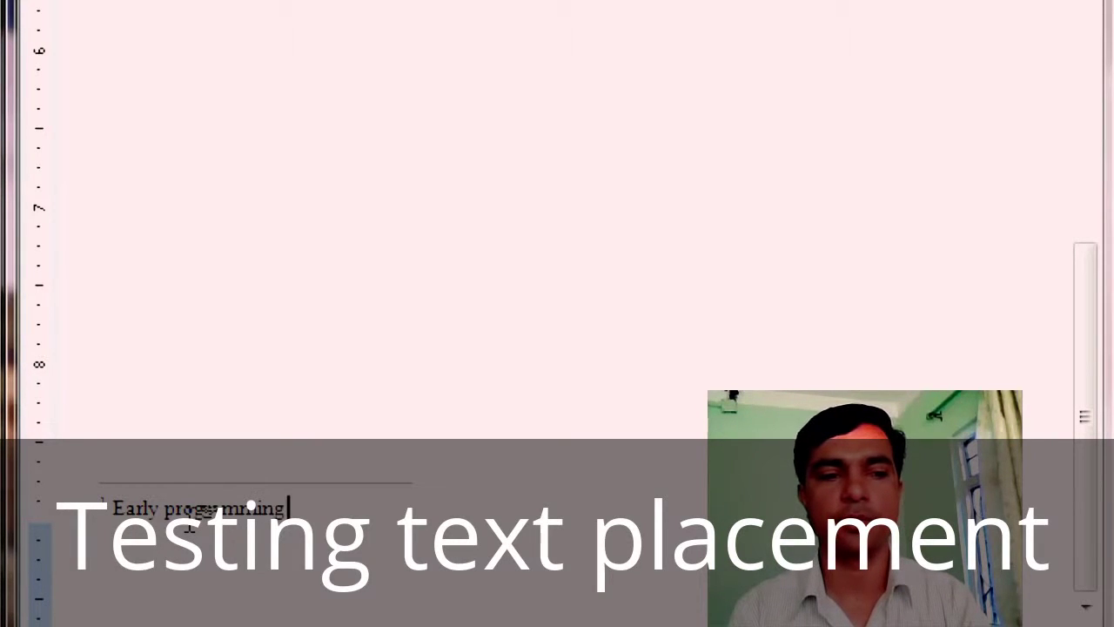
pyautogui.write(' languages were machine d')
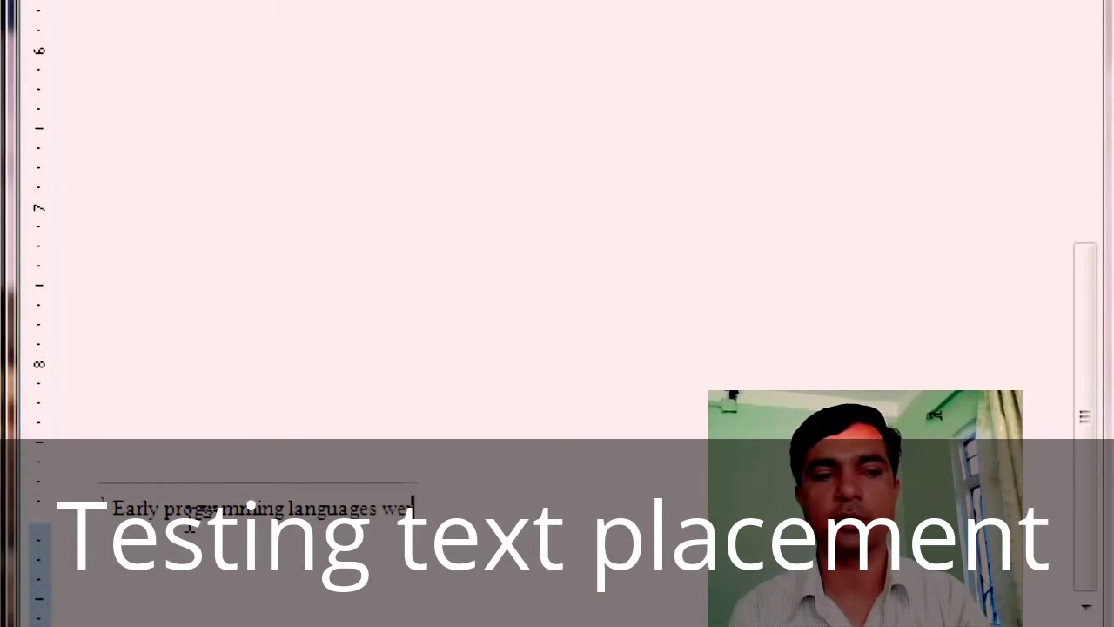
pyautogui.write('ependent.')
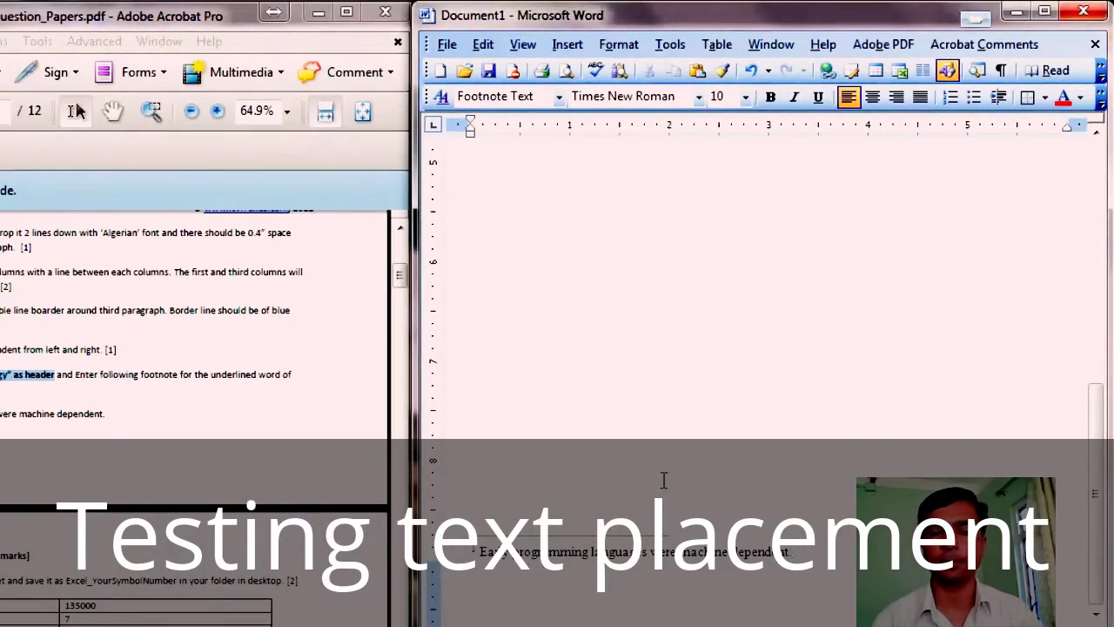
pyautogui.scroll(10, 740, 483)
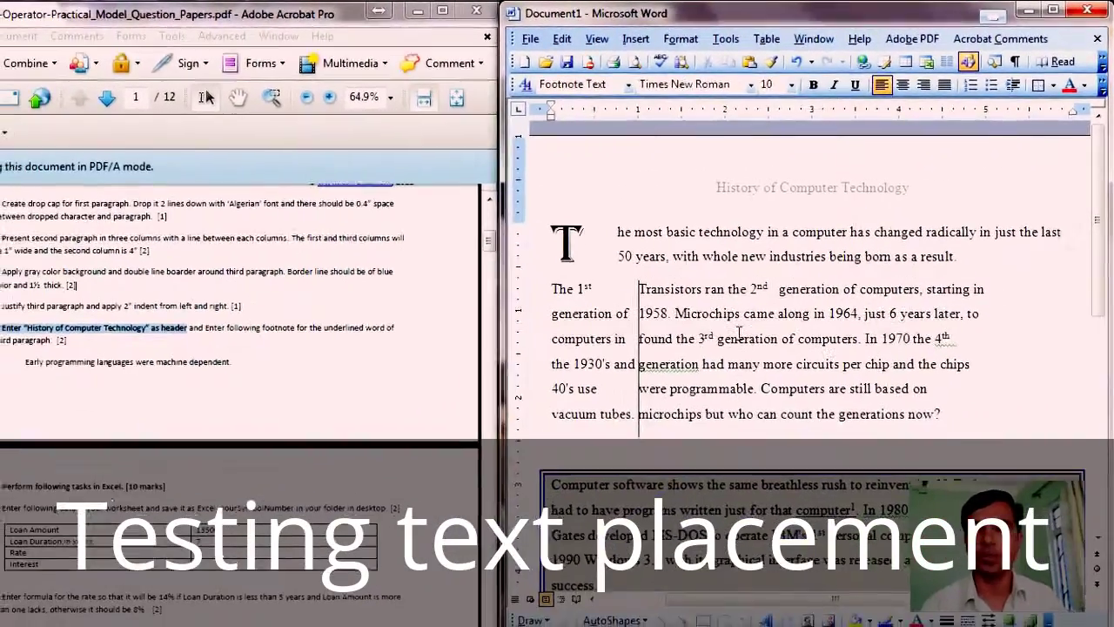
# Step: Return to the body text and bring the question paper back to its top
pyautogui.click(686, 386)
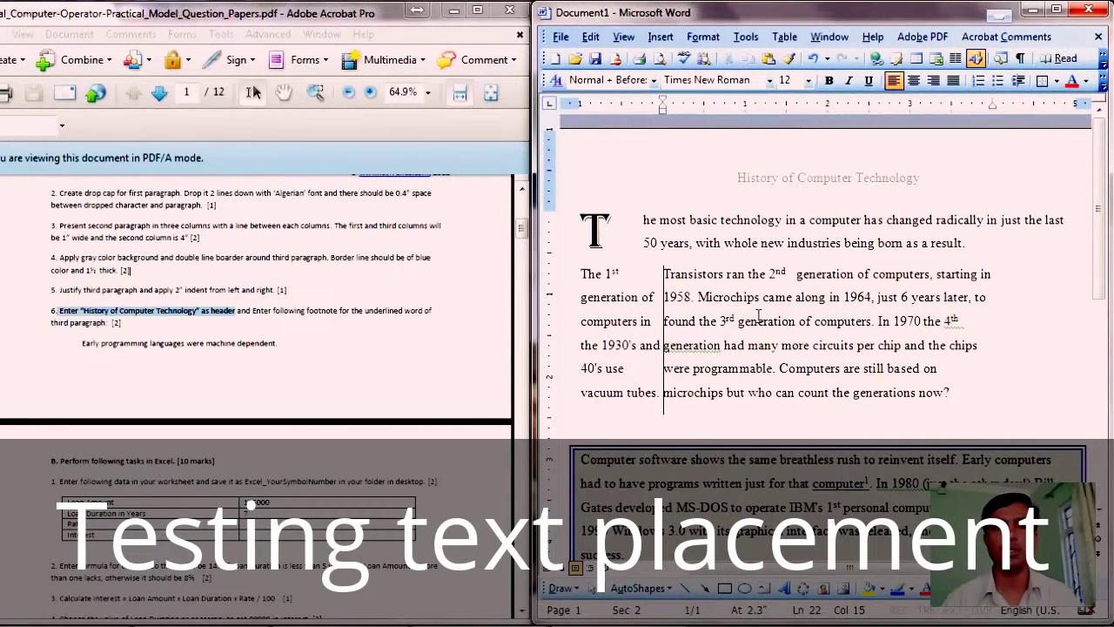
pyautogui.click(256, 268)
pyautogui.scroll(5, 256, 268)
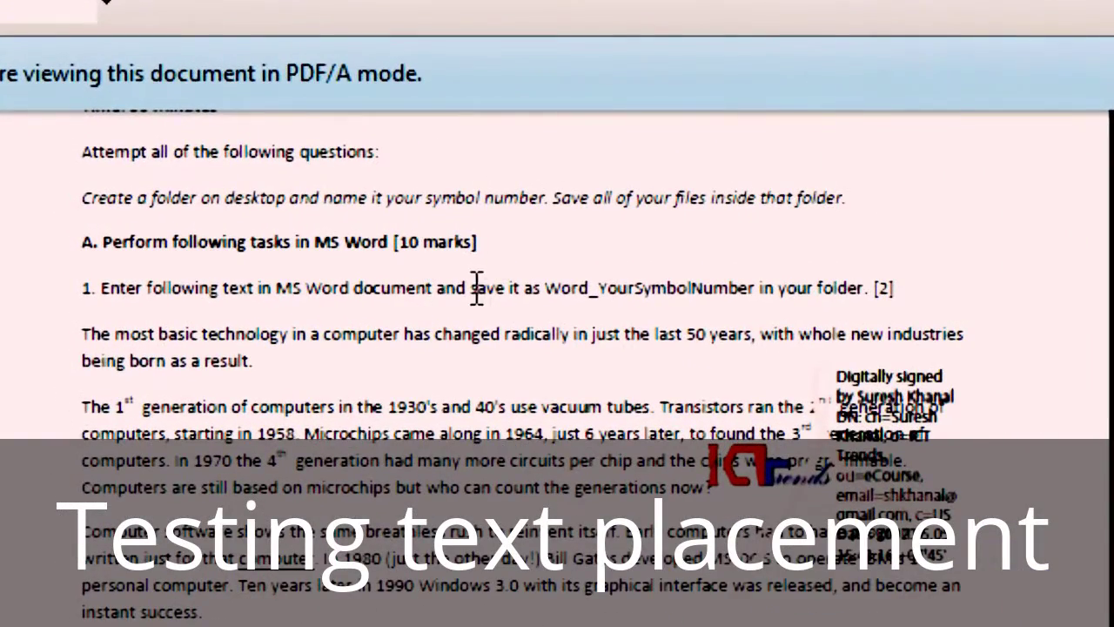
# Step: Highlight the question paper's save instruction and the required file name Word_YourSymbolNumber
pyautogui.moveTo(266, 260); pyautogui.dragTo(378, 260)
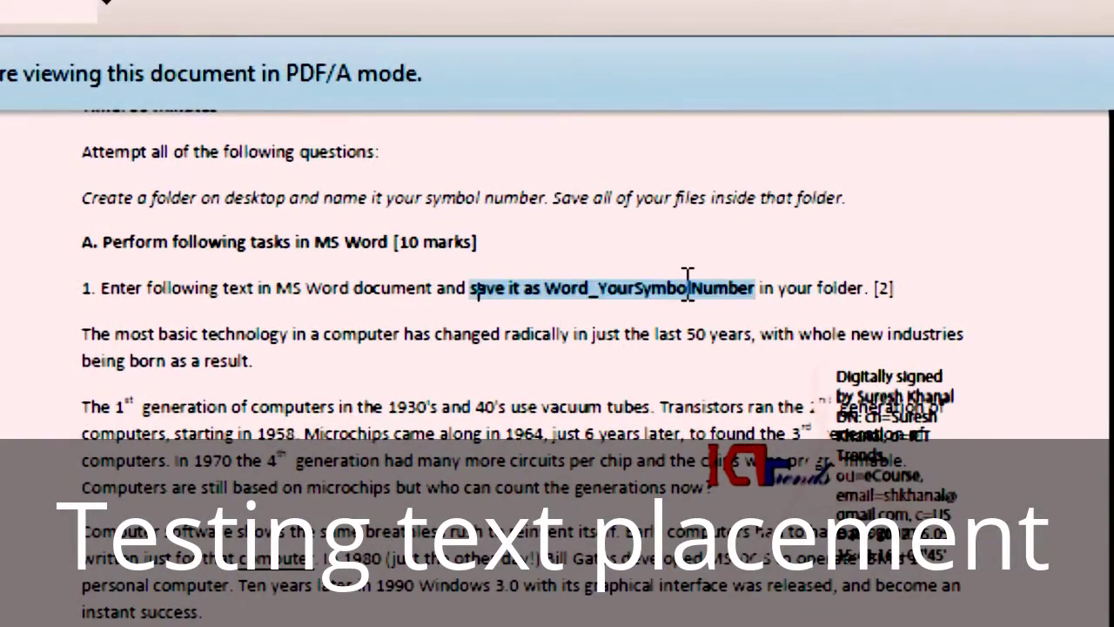
pyautogui.moveTo(477, 288); pyautogui.dragTo(352, 289)
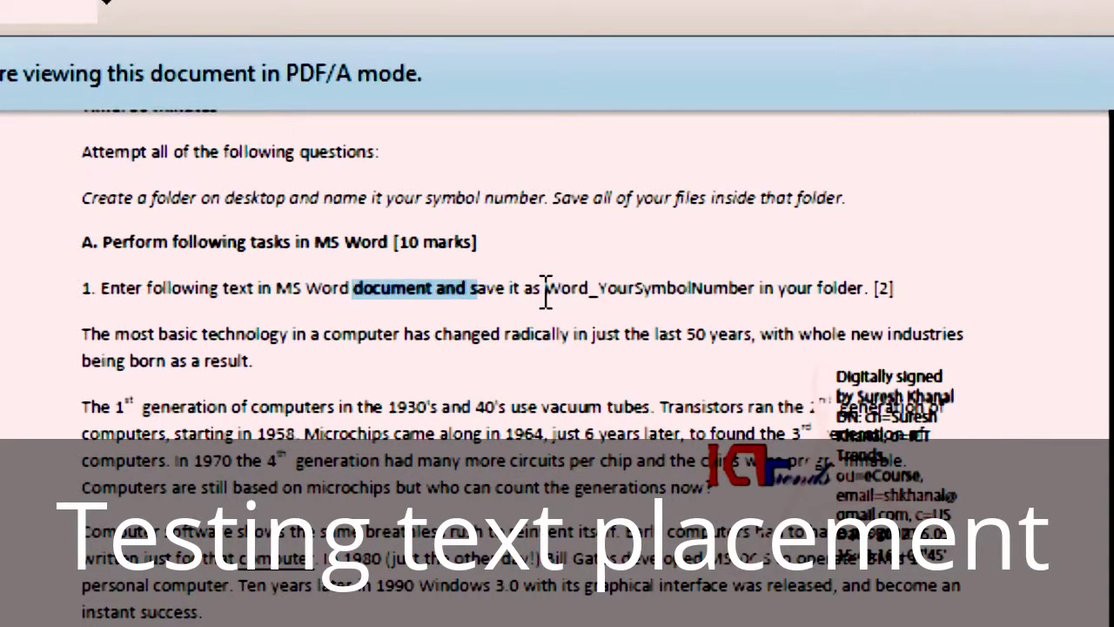
pyautogui.moveTo(545, 288); pyautogui.dragTo(760, 289)
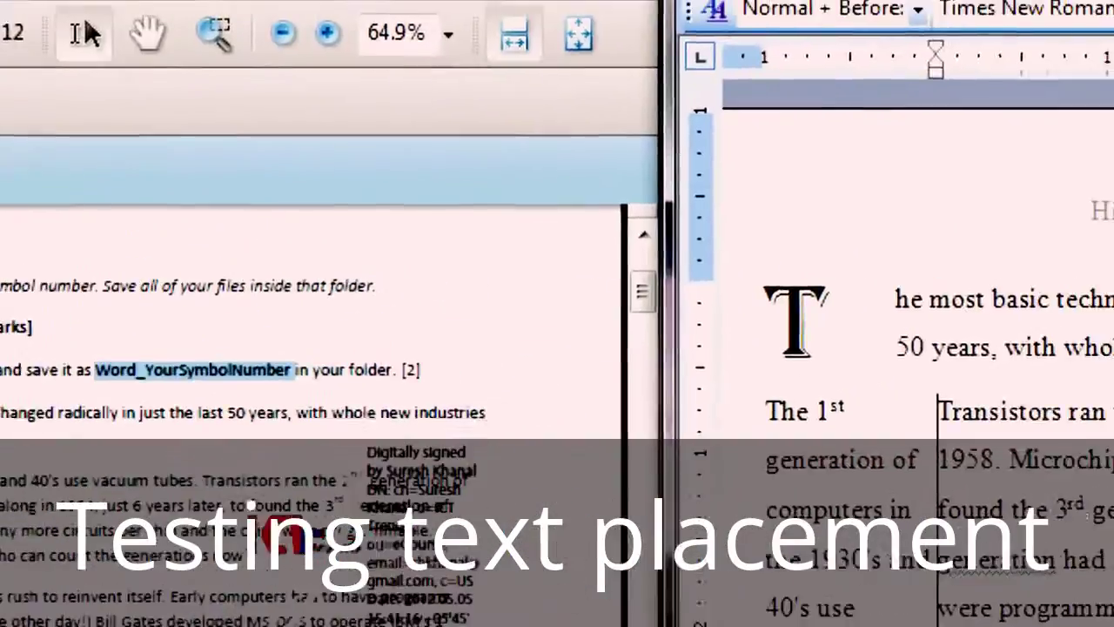
# Step: Start Save As on the Desktop and begin creating a new folder there
pyautogui.click(149, 53)
pyautogui.click(192, 260)
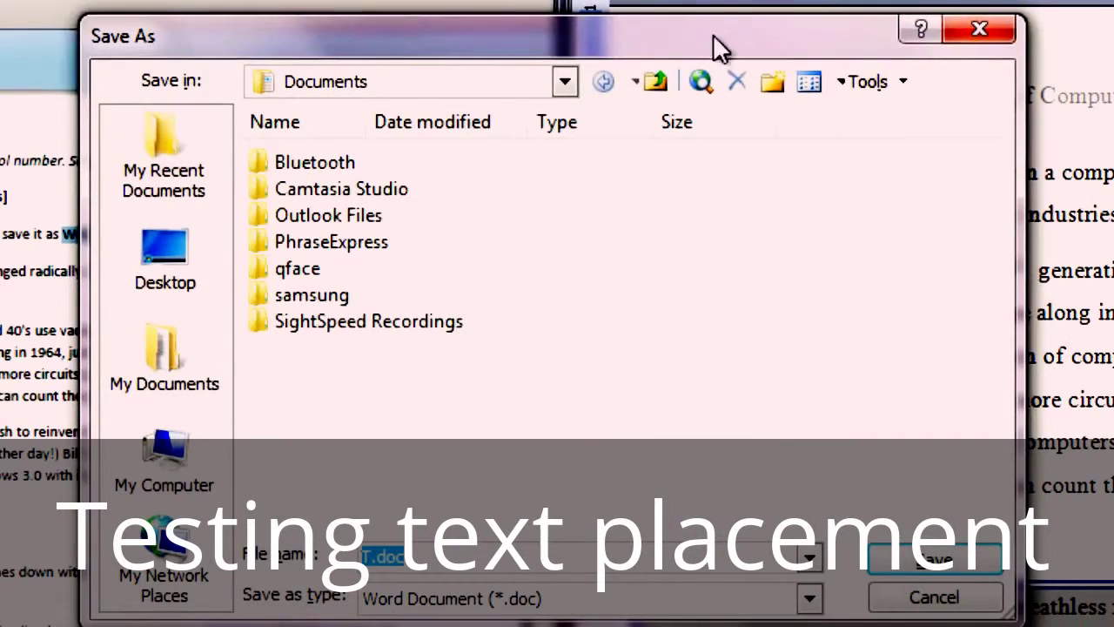
pyautogui.click(154, 251)
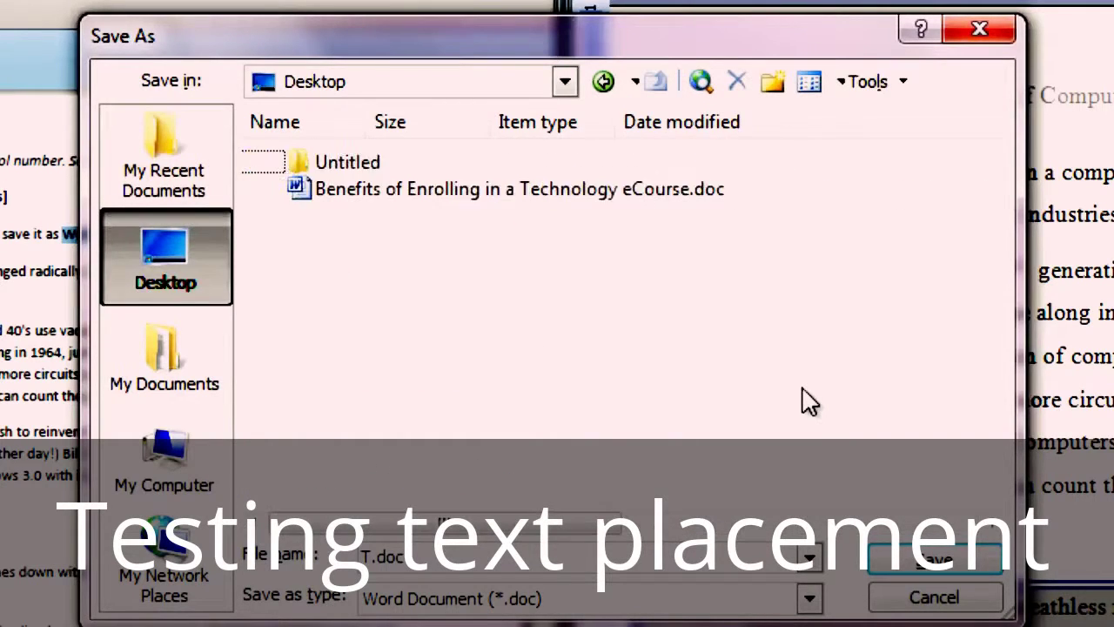
pyautogui.click(774, 87)
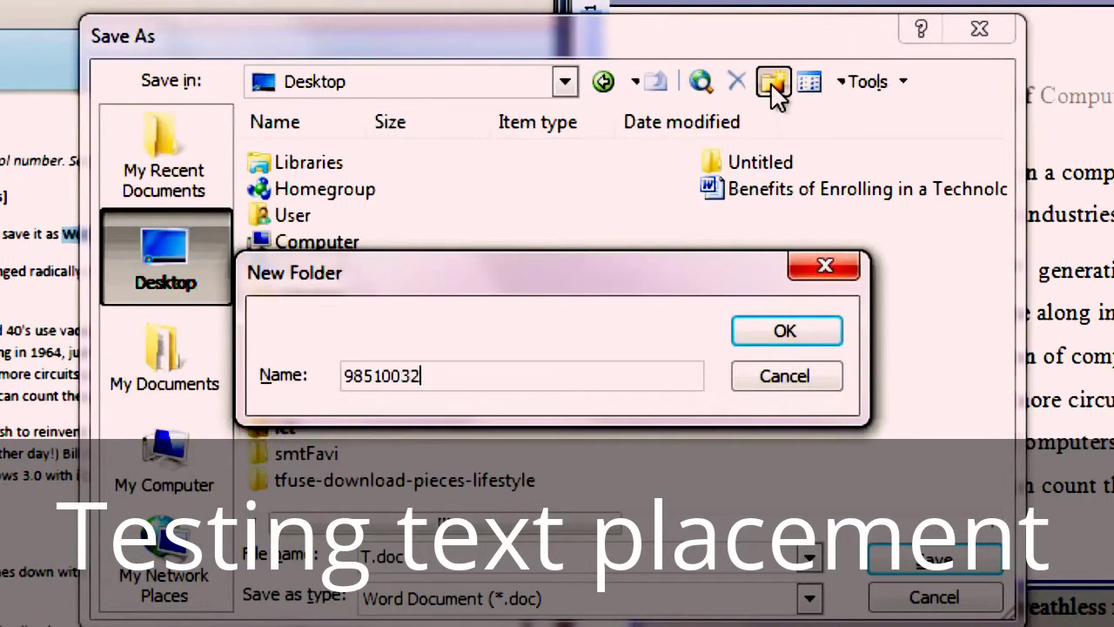
# Step: Create the 98510032 folder and save the document inside it as word_98510032
pyautogui.click(800, 336)
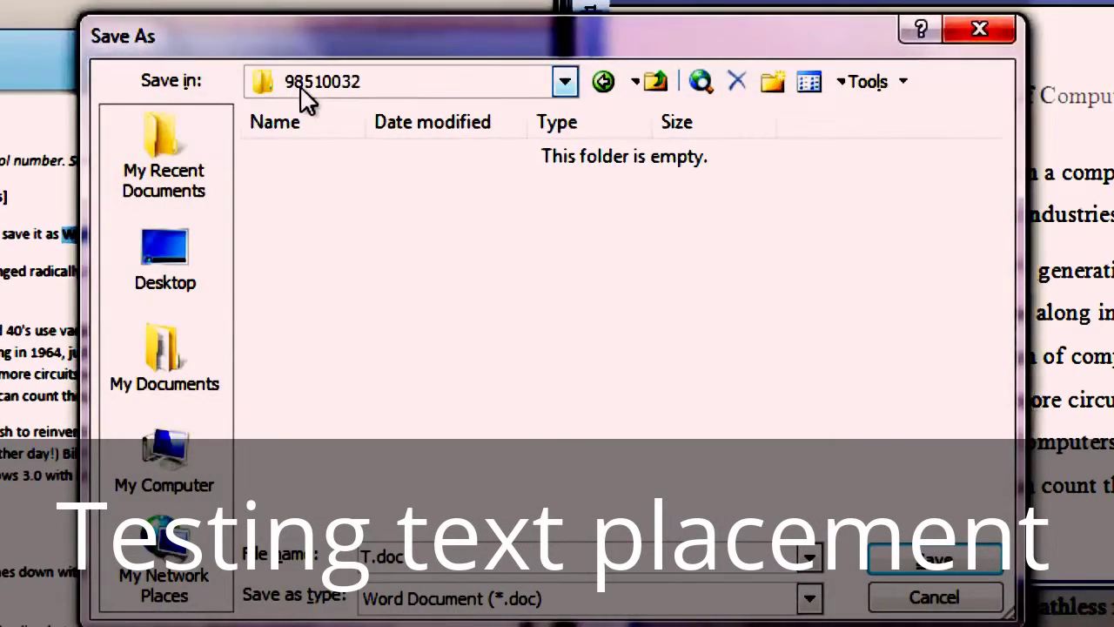
pyautogui.moveTo(405, 44); pyautogui.dragTo(925, 186)
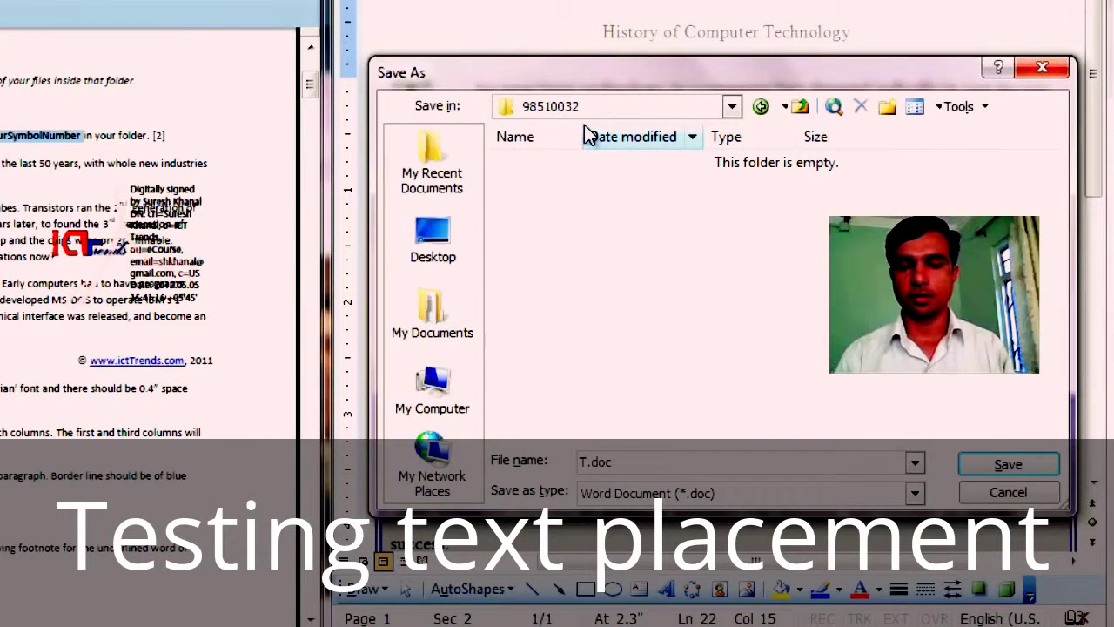
pyautogui.moveTo(641, 460); pyautogui.dragTo(579, 461)
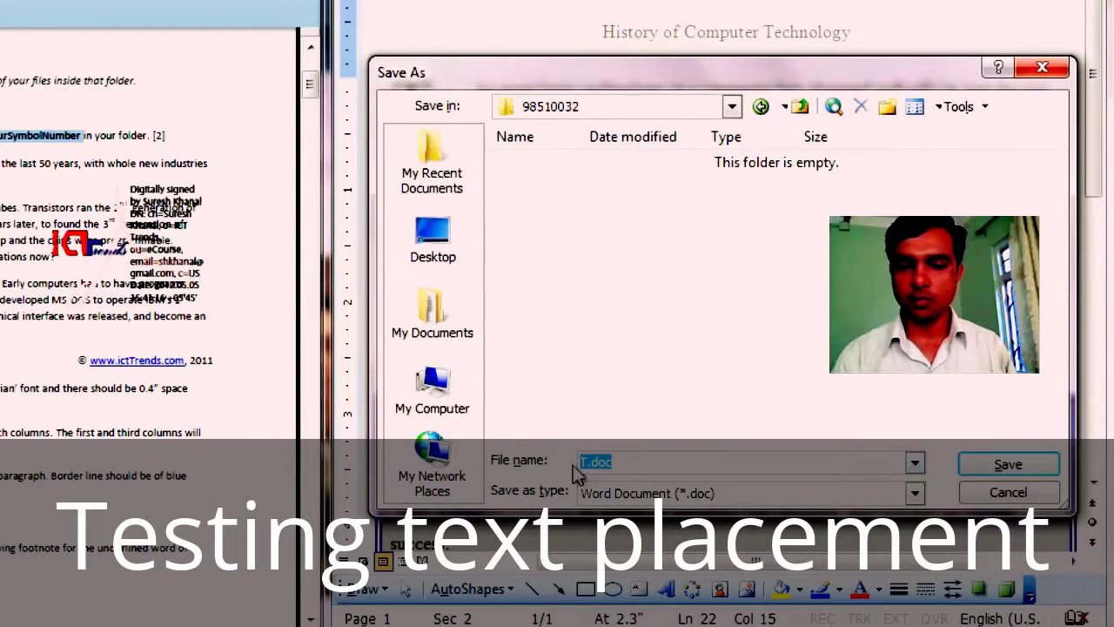
pyautogui.write('word')
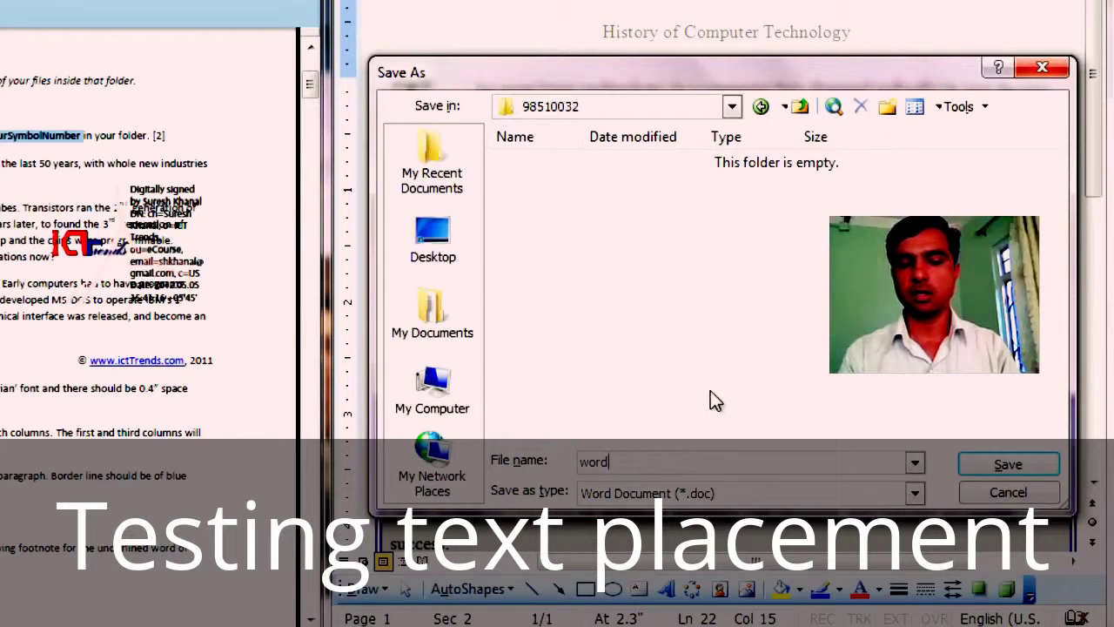
pyautogui.write('_')
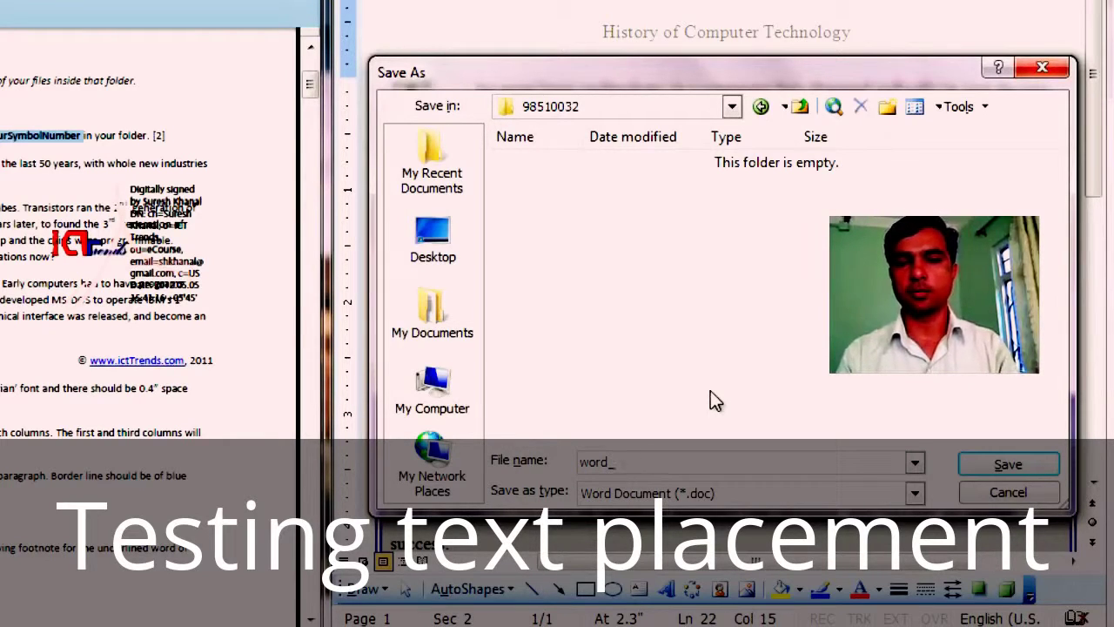
pyautogui.write('98510')
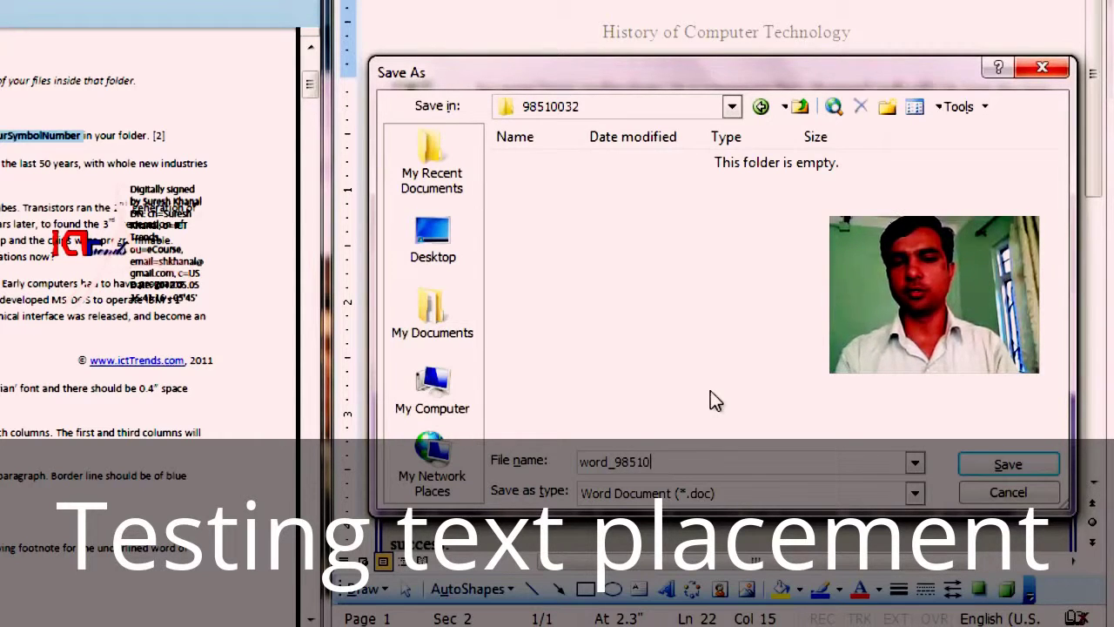
pyautogui.write('032')
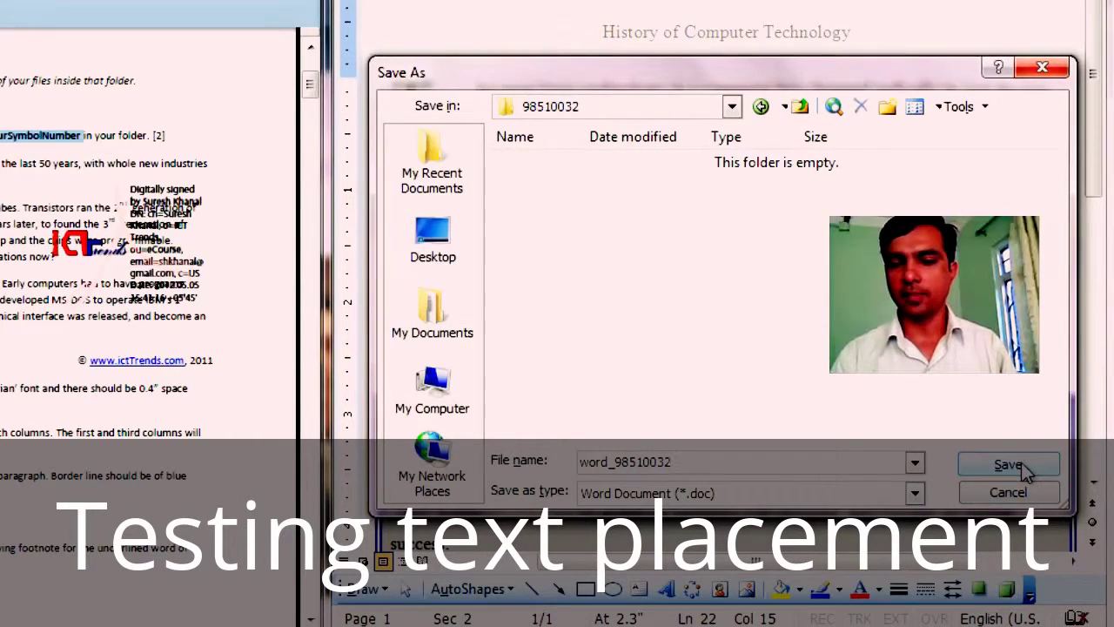
pyautogui.click(1008, 465)
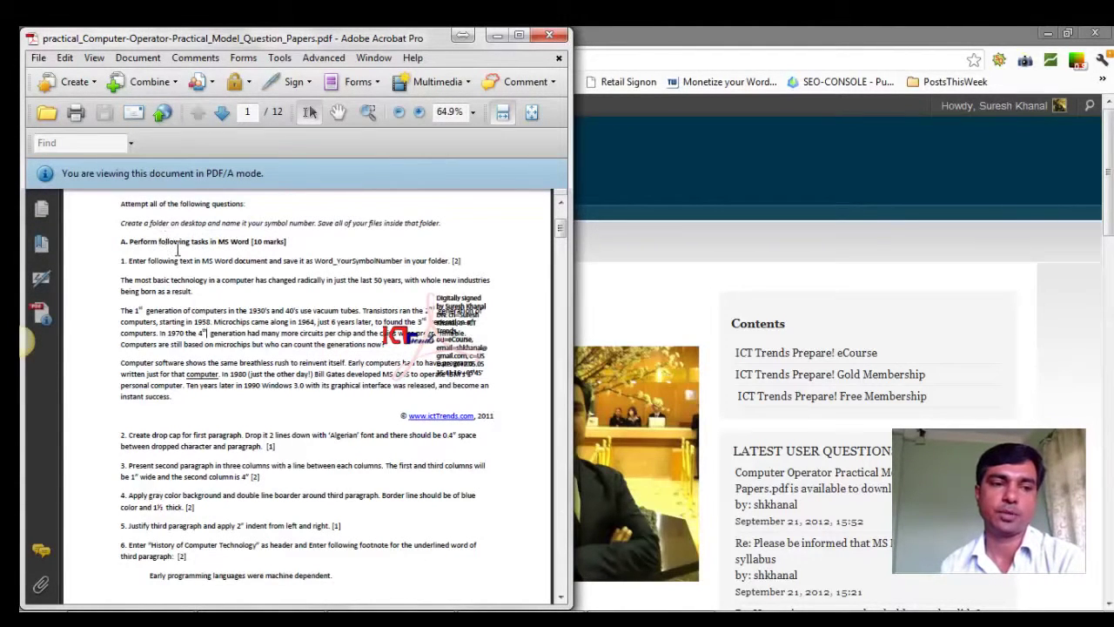
# Step: Scroll through page 1 of the question paper to review MS Word tasks 1 to 6
pyautogui.scroll(4, 178, 250)
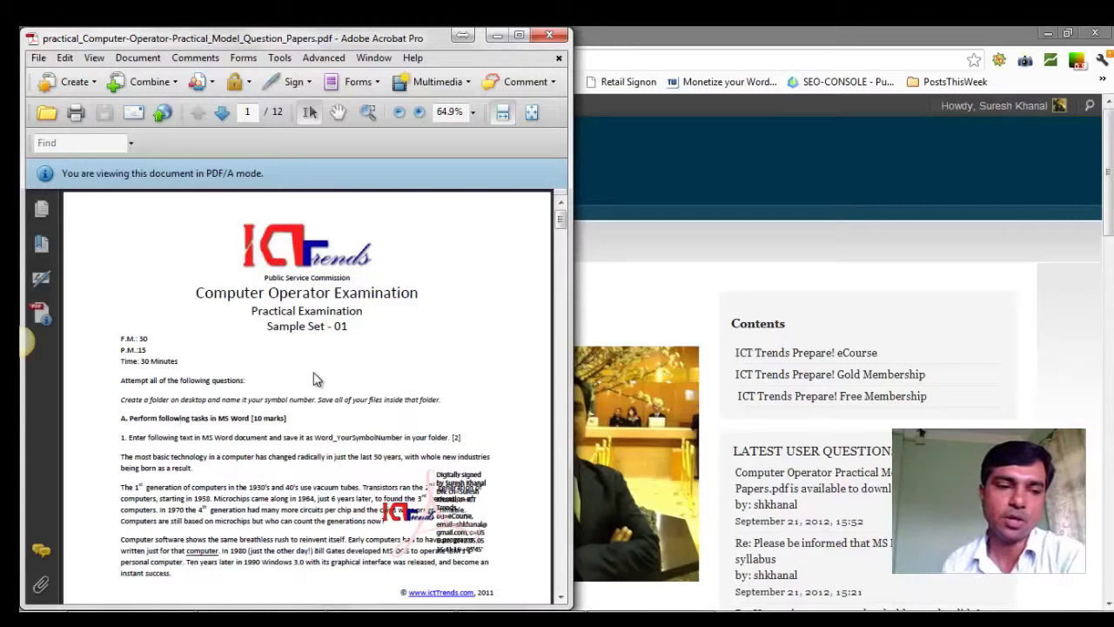
pyautogui.scroll(-2, 225, 394)
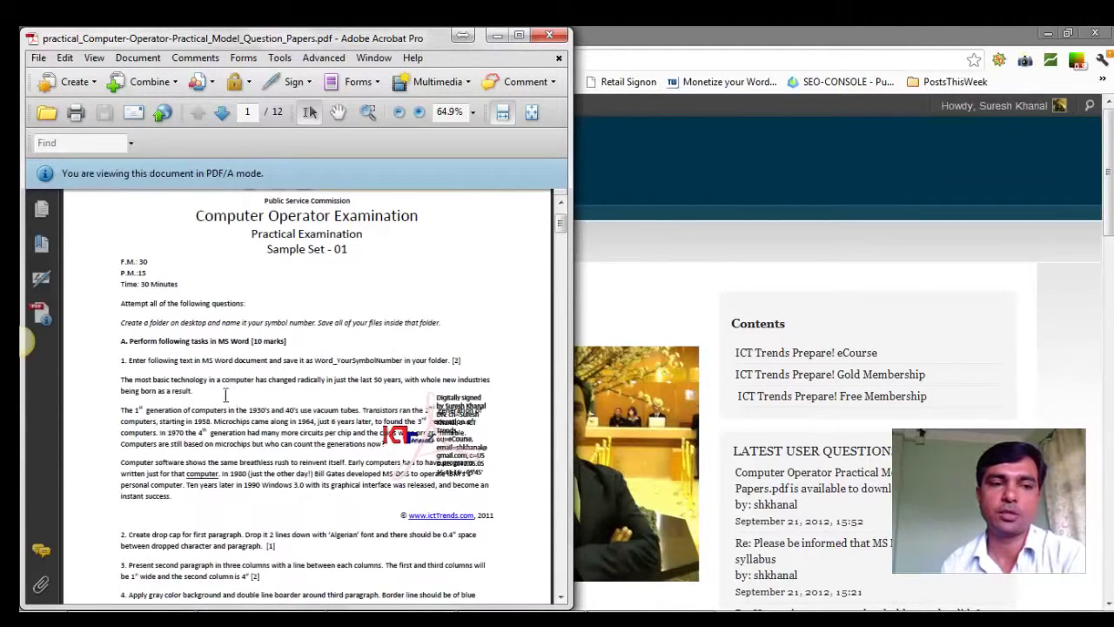
pyautogui.scroll(-1, 225, 399)
pyautogui.scroll(-1, 225, 396)
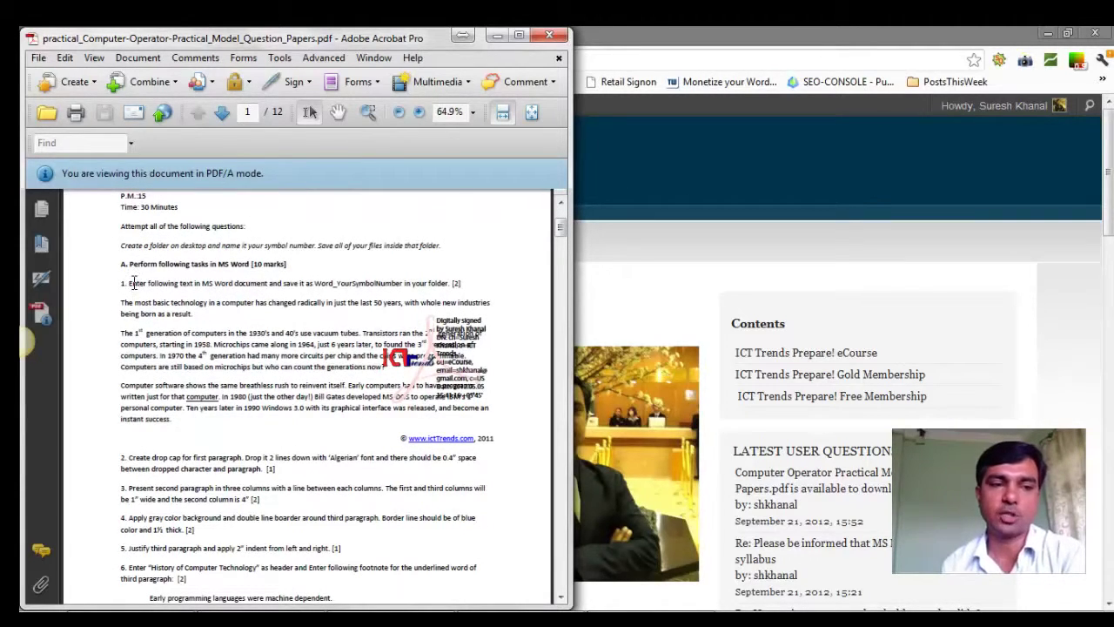
pyautogui.moveTo(177, 285); pyautogui.dragTo(193, 285)
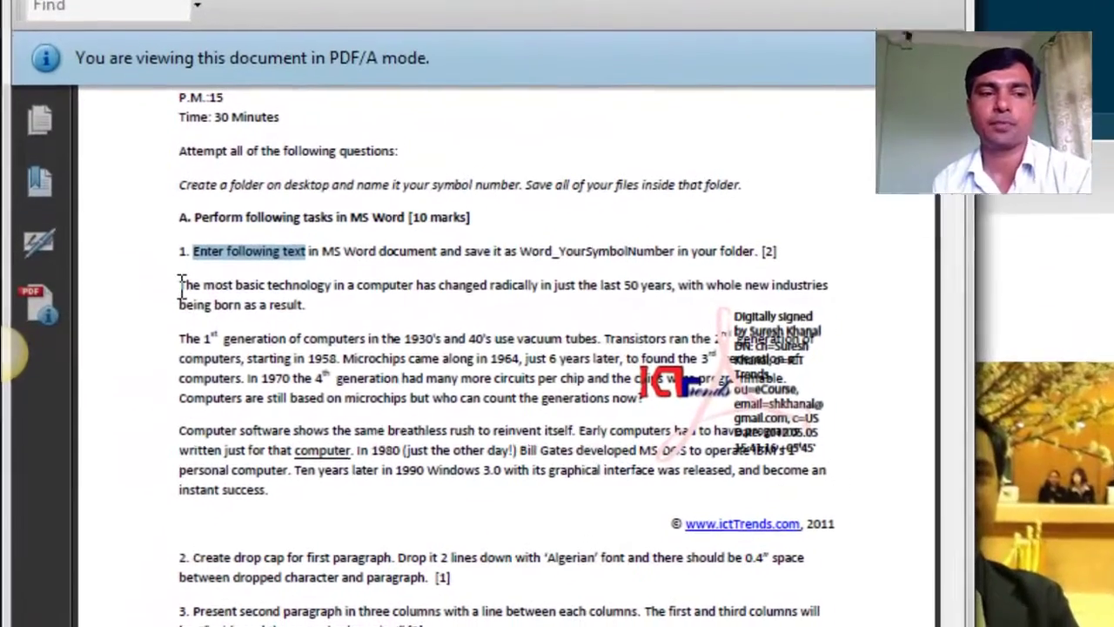
pyautogui.moveTo(121, 302); pyautogui.dragTo(139, 313)
pyautogui.moveTo(266, 379); pyautogui.dragTo(281, 497)
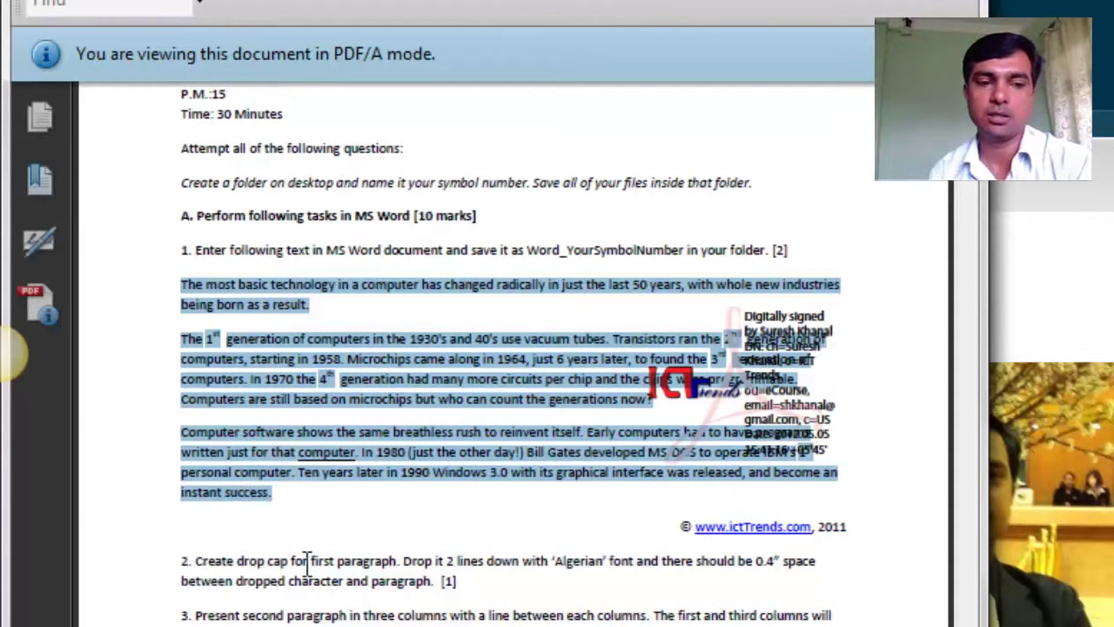
pyautogui.moveTo(282, 558); pyautogui.dragTo(427, 581)
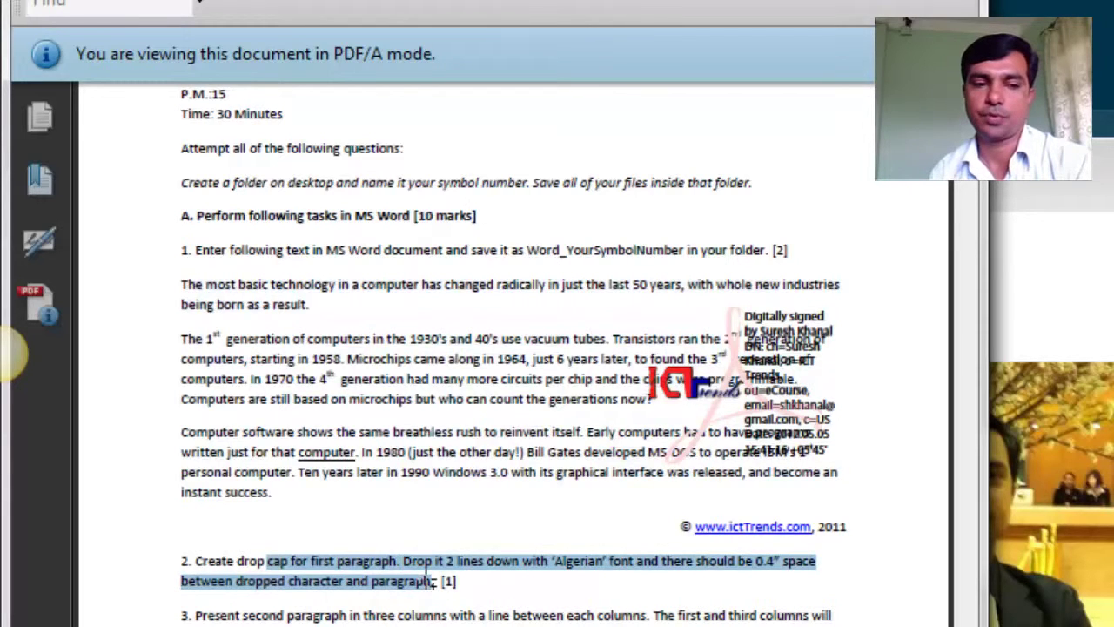
pyautogui.scroll(-4, 428, 584)
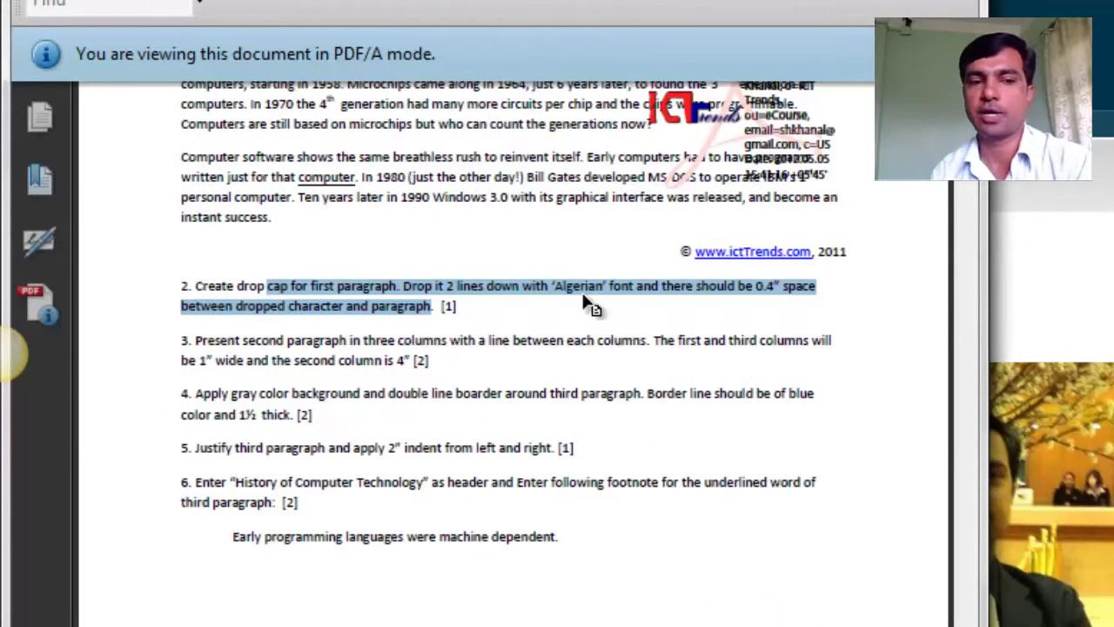
pyautogui.doubleClick(582, 288)
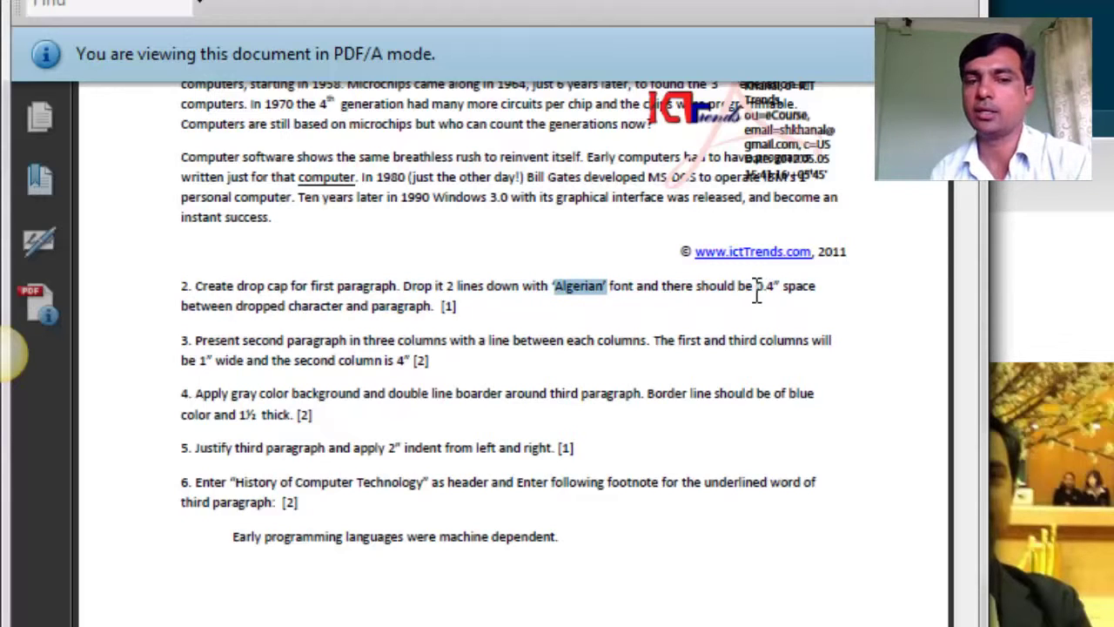
pyautogui.moveTo(755, 287); pyautogui.dragTo(765, 288)
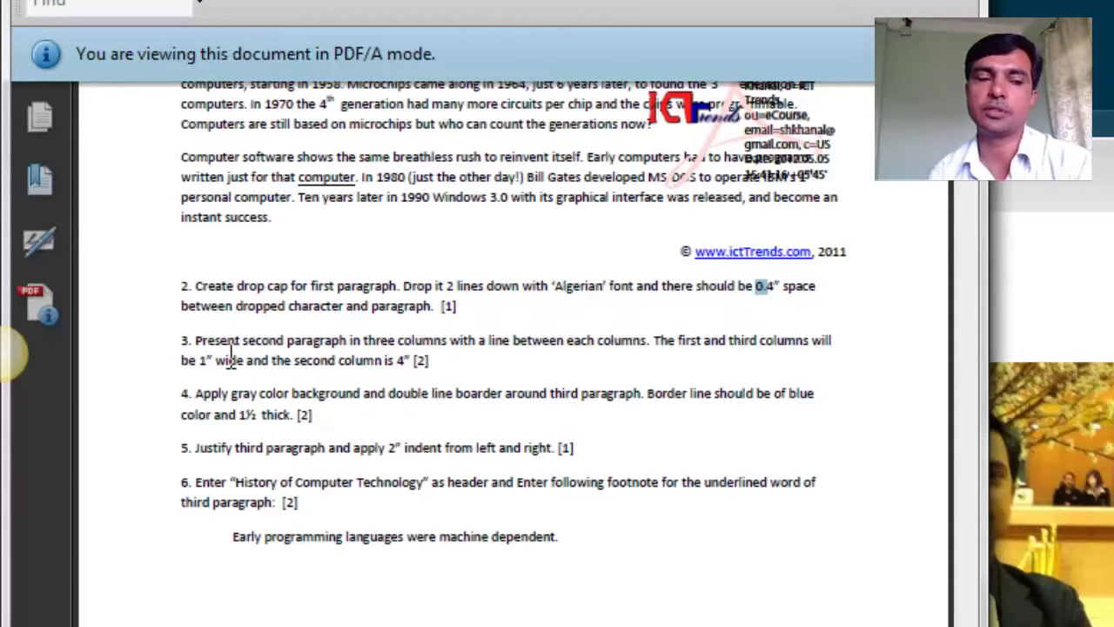
pyautogui.moveTo(200, 360); pyautogui.dragTo(209, 360)
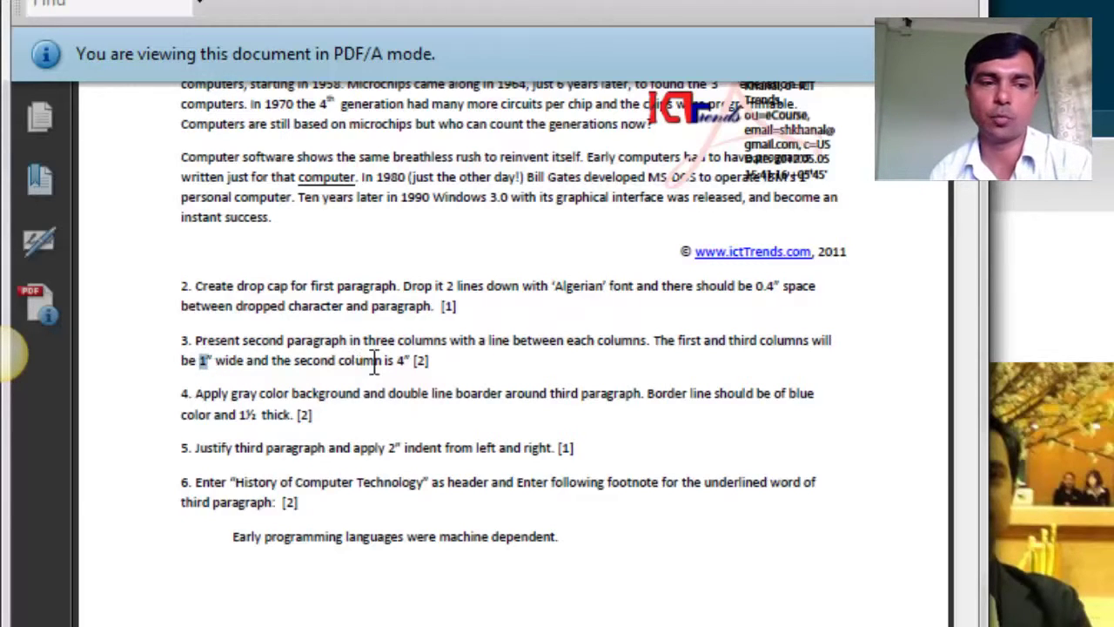
pyautogui.moveTo(395, 360); pyautogui.dragTo(407, 360)
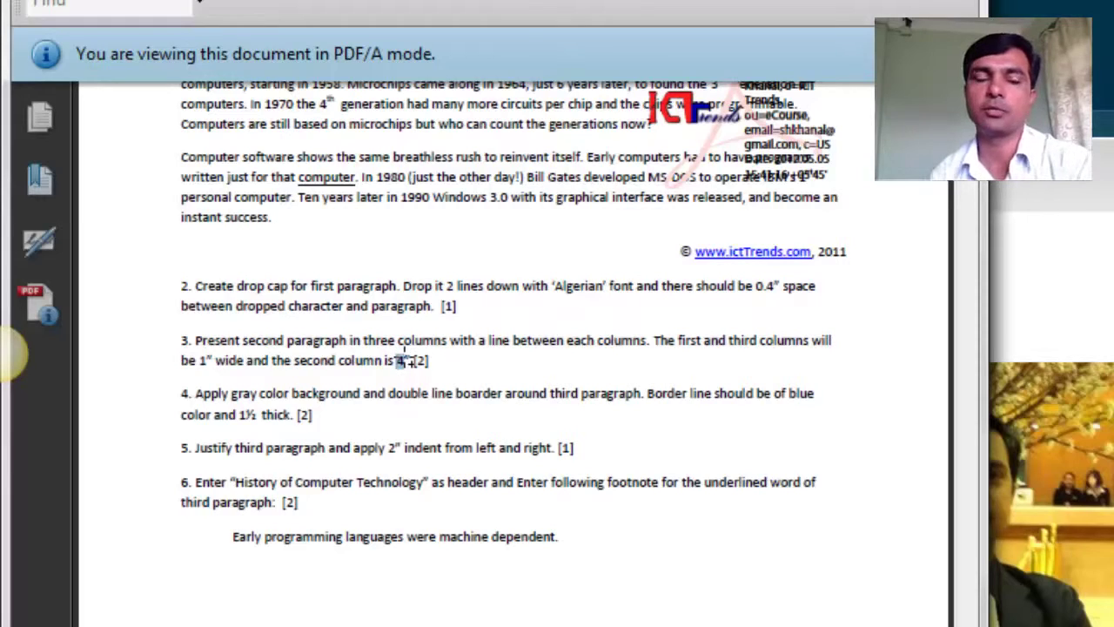
pyautogui.click(197, 394)
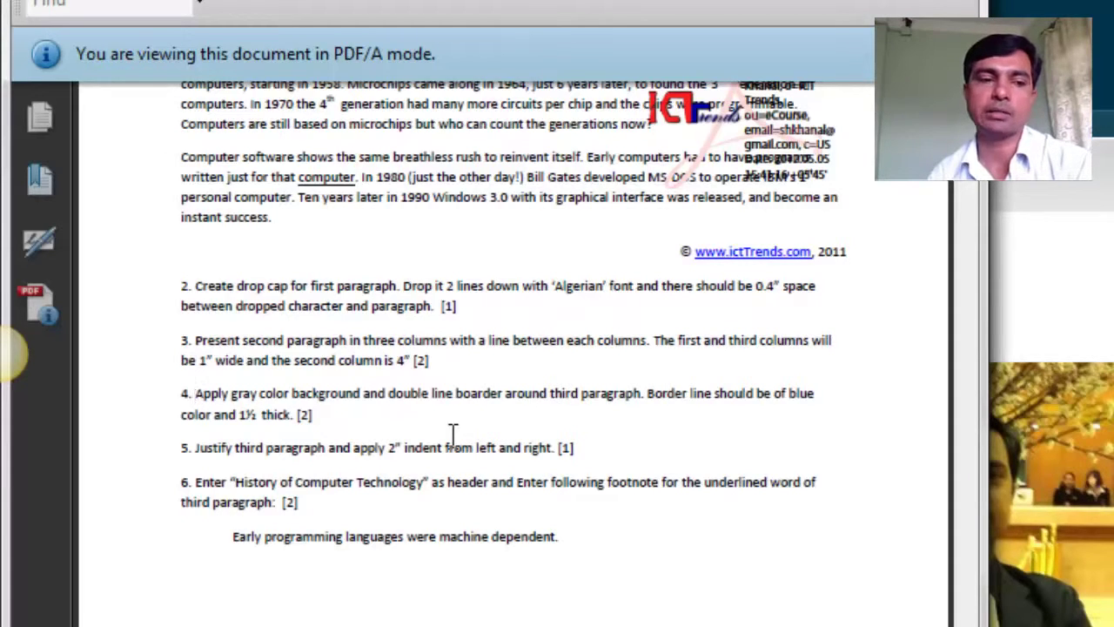
pyautogui.click(197, 448)
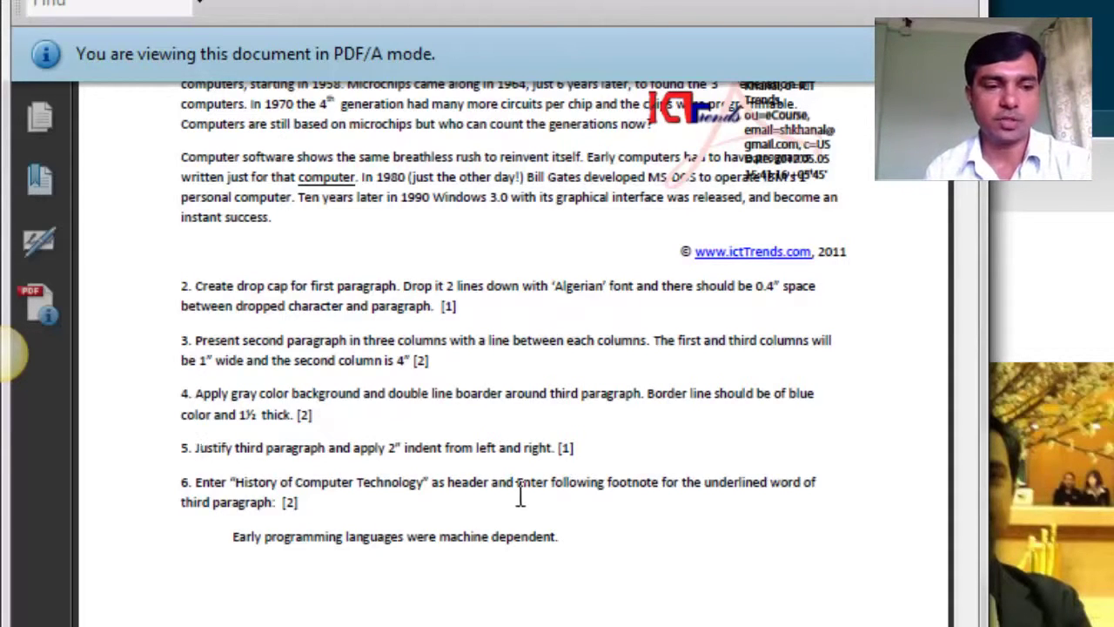
pyautogui.scroll(5, 520, 495)
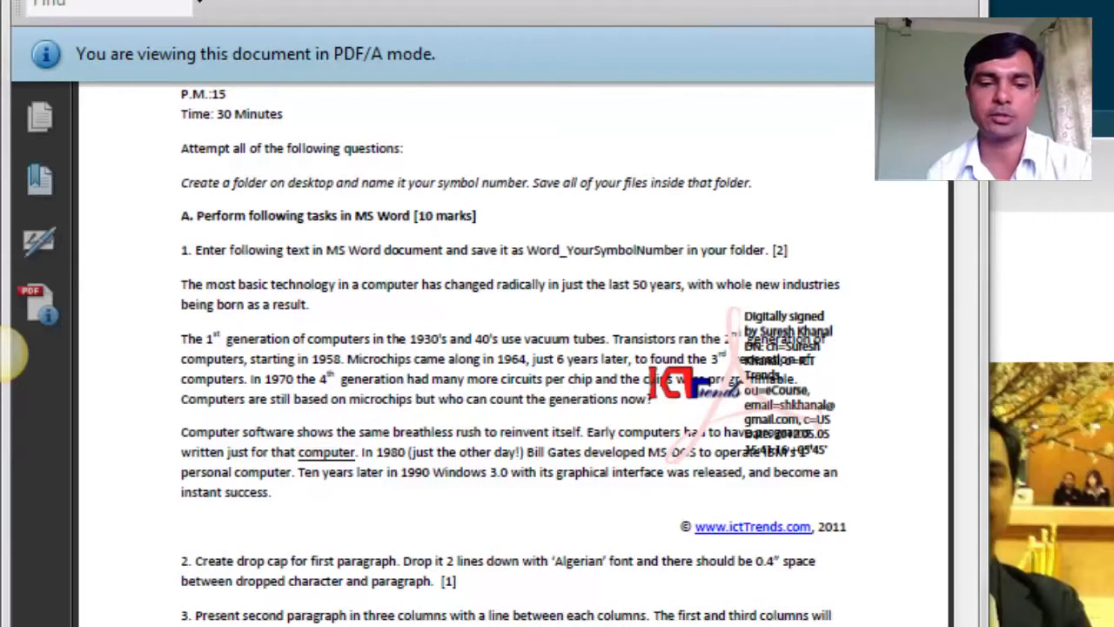
# Step: Type the three paragraphs starting 'The most basic technology…', 'The 1st generation…' and 'Computer software…'
pyautogui.hotkey('alt', 'Tab')
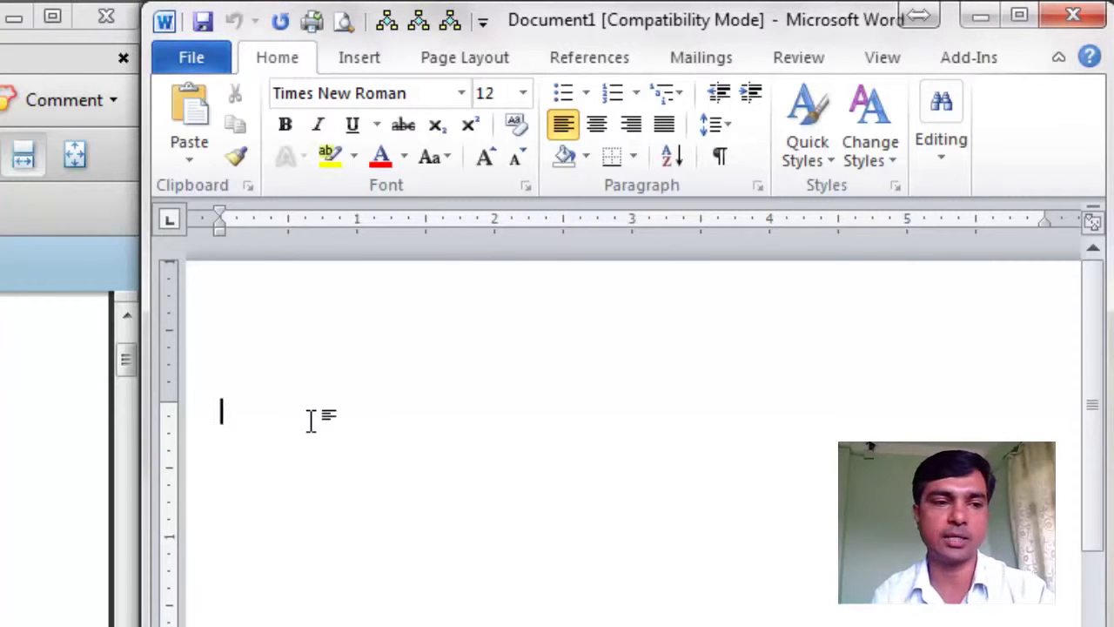
pyautogui.write('thm')
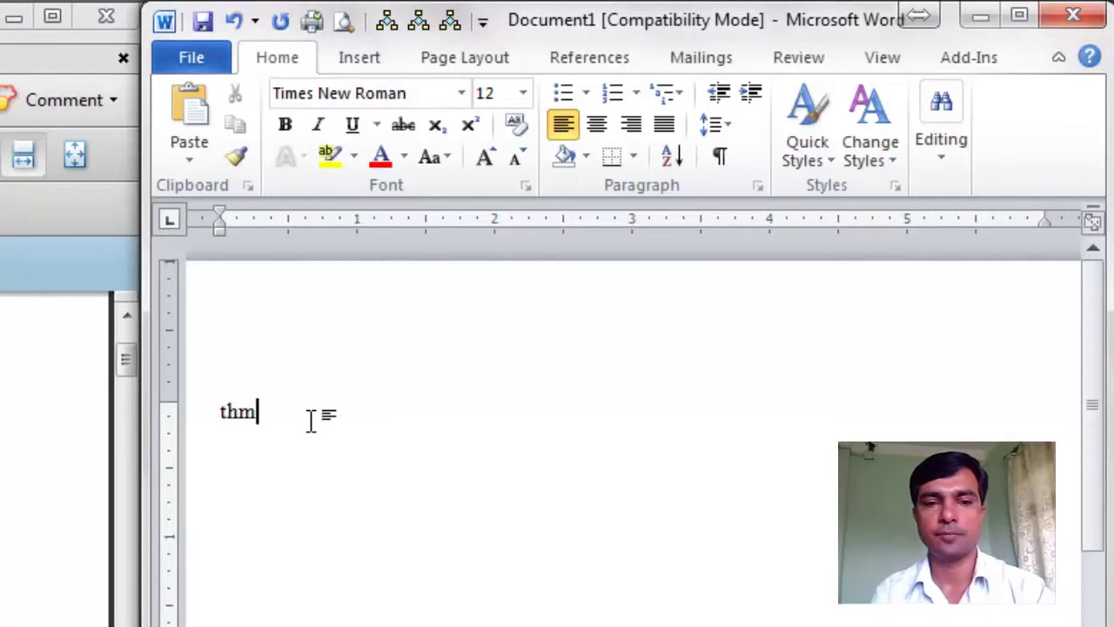
pyautogui.press('BackSpace')
pyautogui.press('BackSpace')
pyautogui.write('he most basic technology in a computer has changed radically in just the last 50 years, with whole new industries being born as a result.')
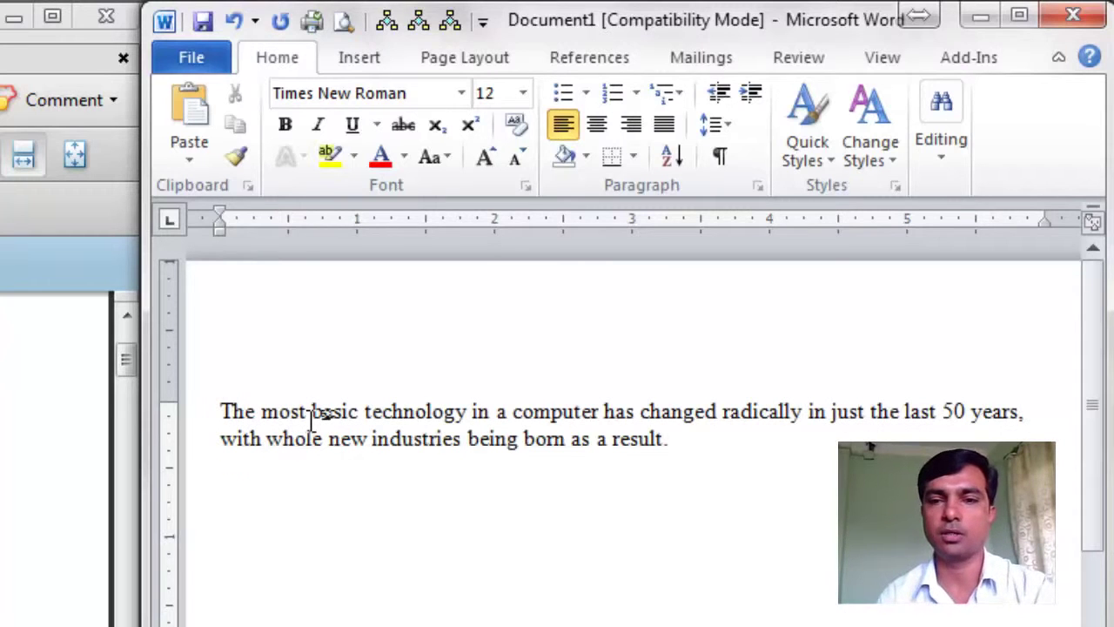
pyautogui.press('Return')
pyautogui.write("The 1st generation of computers in the 1930's and 40's use vacuum tubes. Transistors replaced them in the 2nd generation of computers, starting in 1958. Microchips came along a few years later, to found the 3rd generation of computers. In 1970 the 4th generation put more circuits per chip and the chips were programmable. Computers are in the 5th generation of microchips but who can count the generations now?")
pyautogui.press('Return')
pyautogui.write('Computer software shows the same breathless rush to reinvent itself. Early computers had to have programs written just for that computer. In 1980 (just the other day!) Bill')
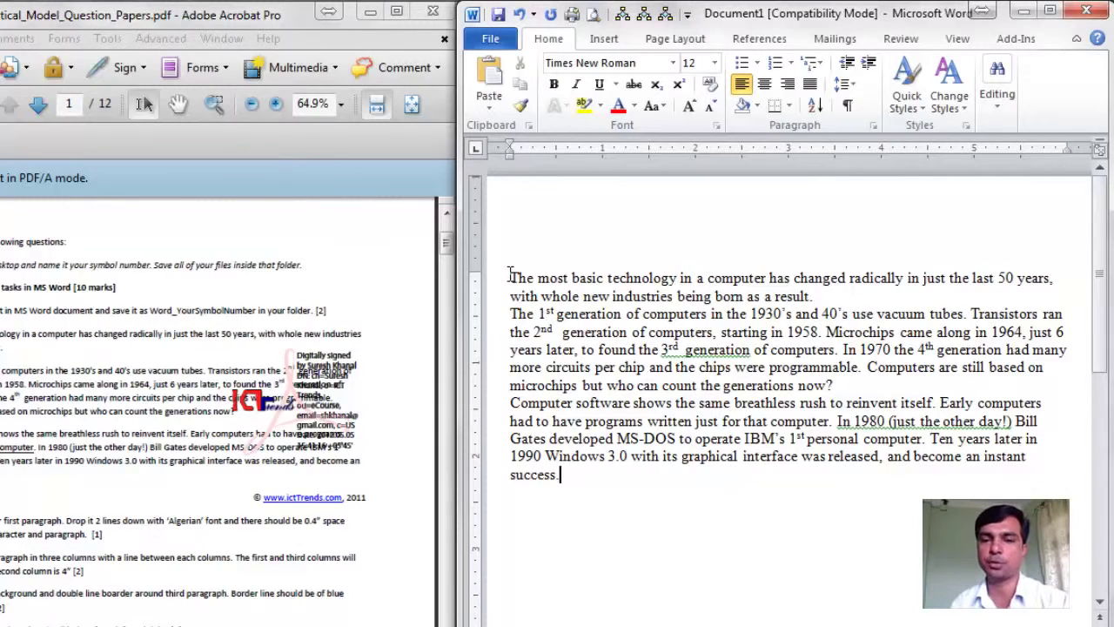
# Step: Set all three paragraphs to 6 pt before, 6 pt after and 1.5 line spacing
pyautogui.moveTo(510, 277); pyautogui.dragTo(571, 476)
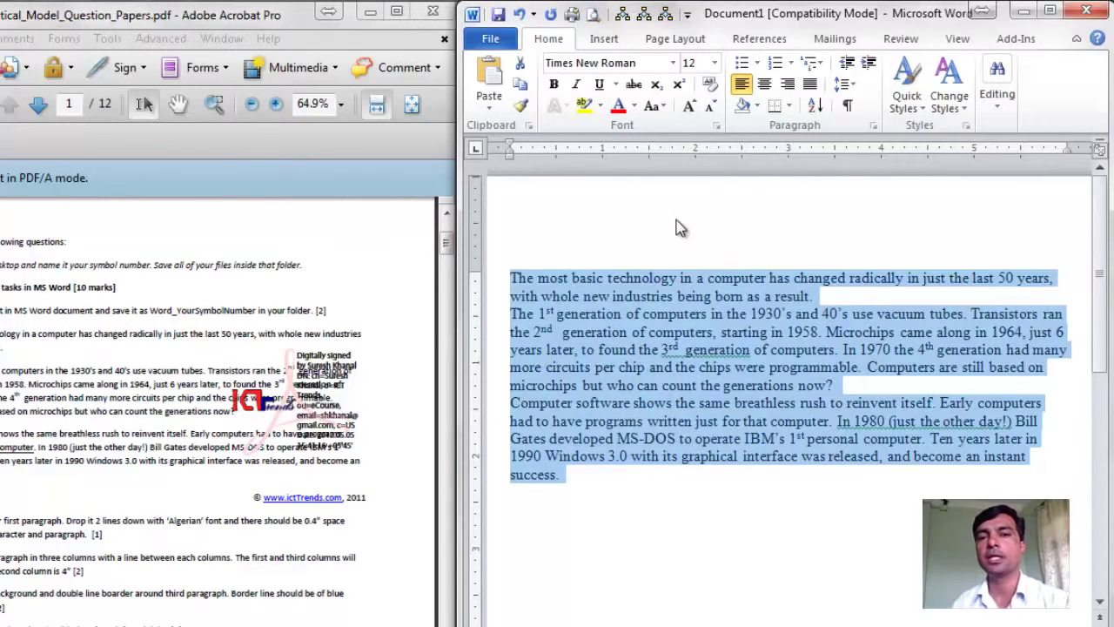
pyautogui.click(874, 126)
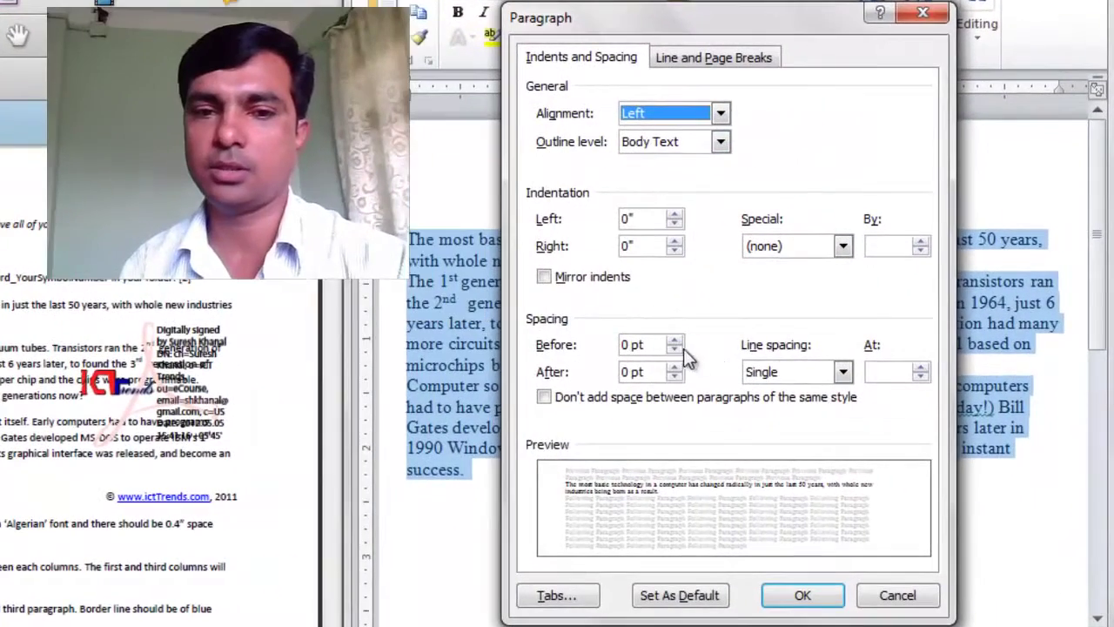
pyautogui.doubleClick(631, 345)
pyautogui.write('6')
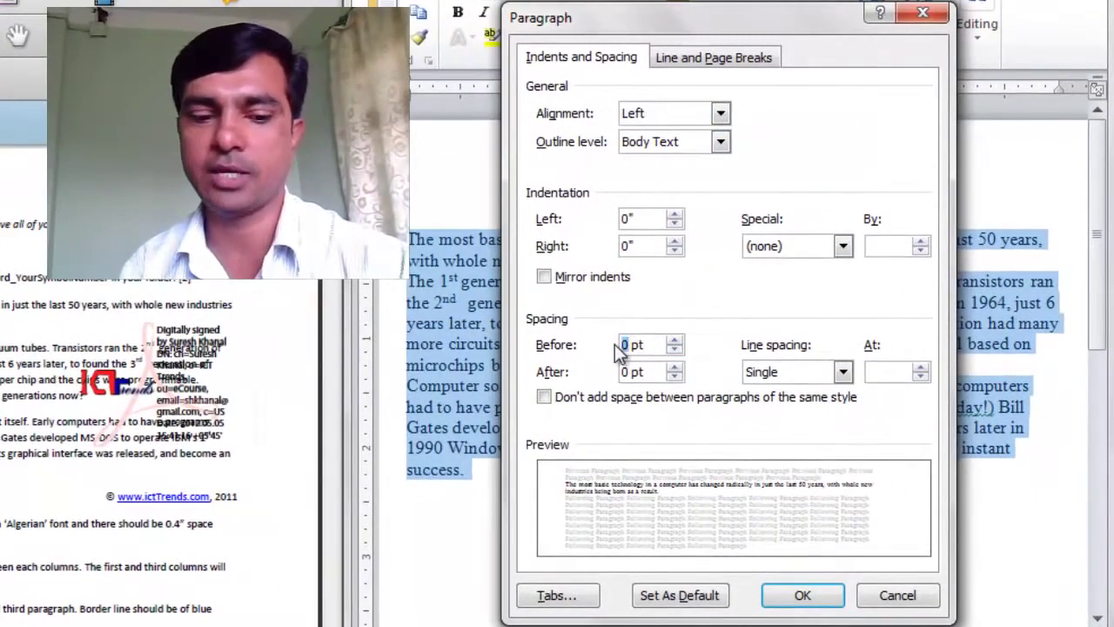
pyautogui.click(626, 372)
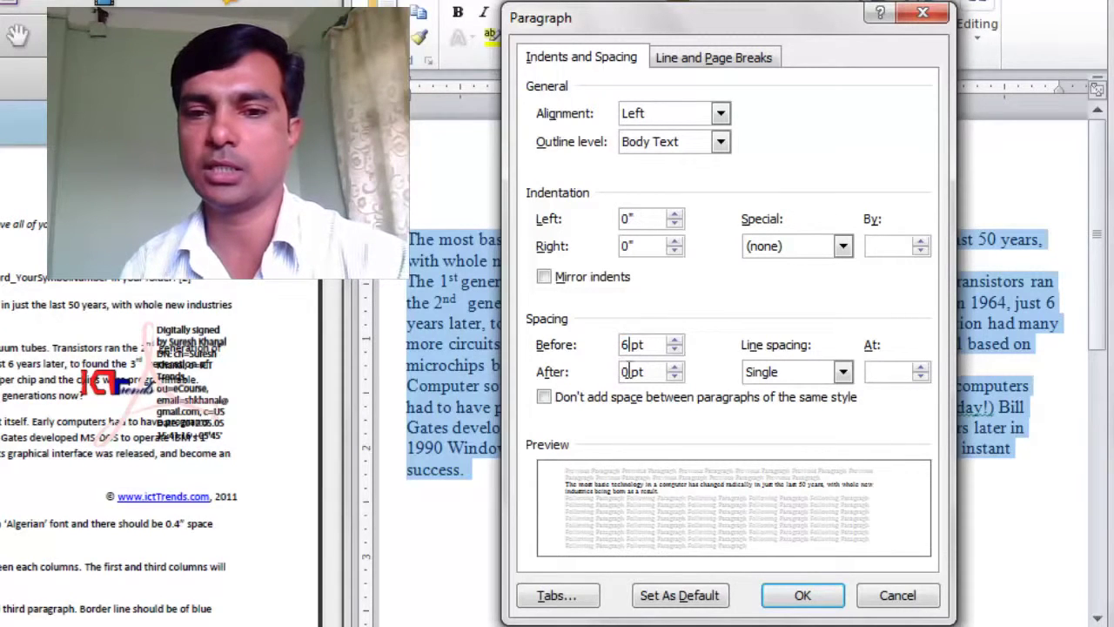
pyautogui.moveTo(629, 372); pyautogui.dragTo(615, 372)
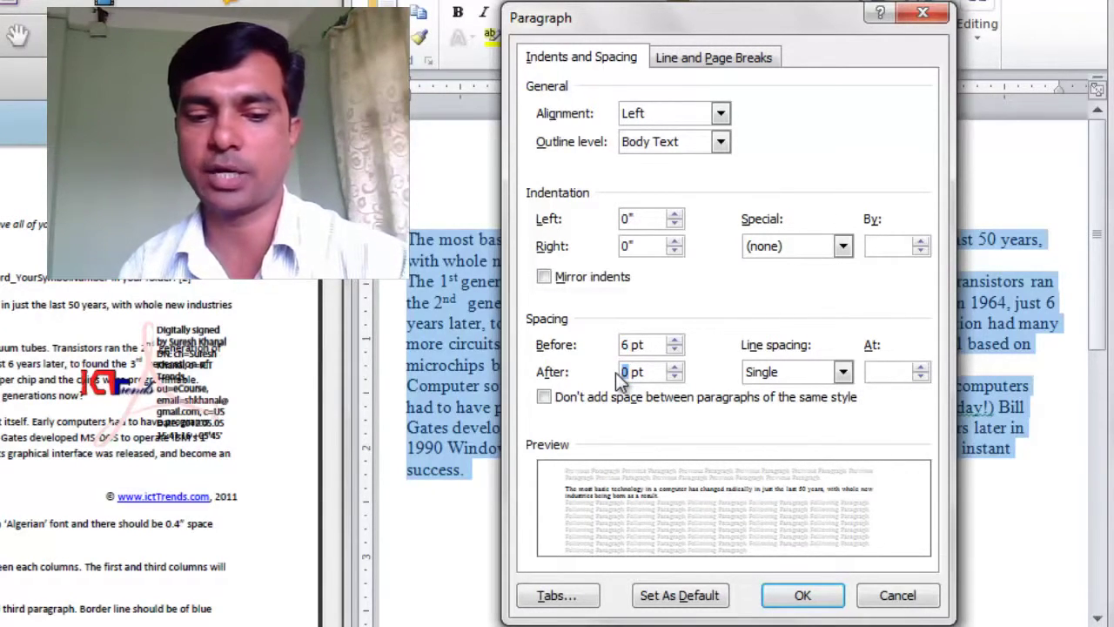
pyautogui.write('6')
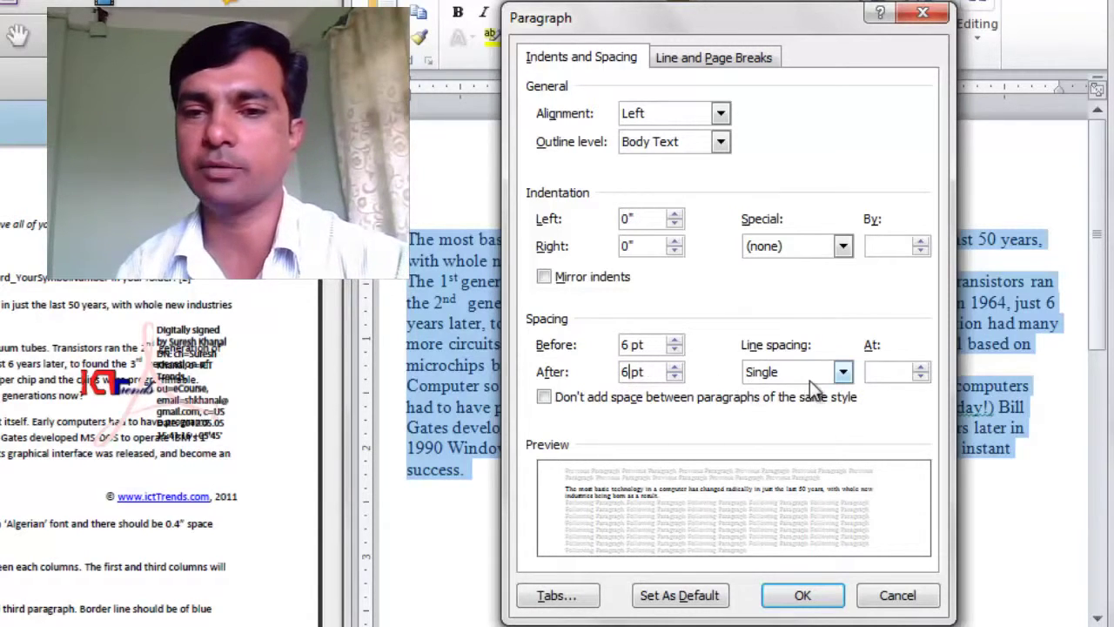
pyautogui.click(843, 373)
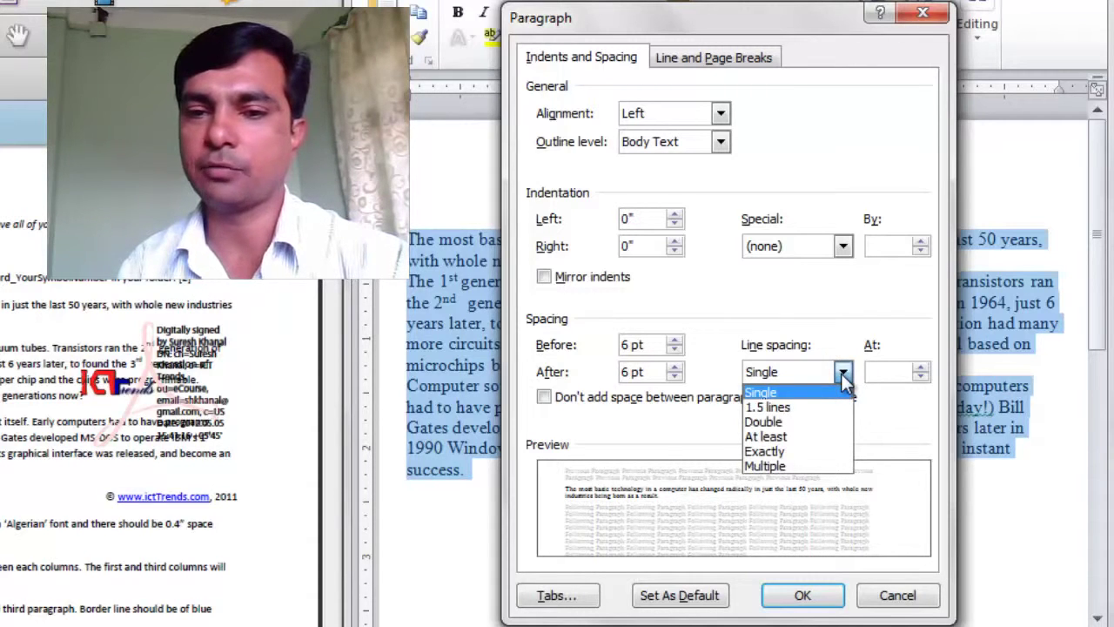
pyautogui.click(795, 407)
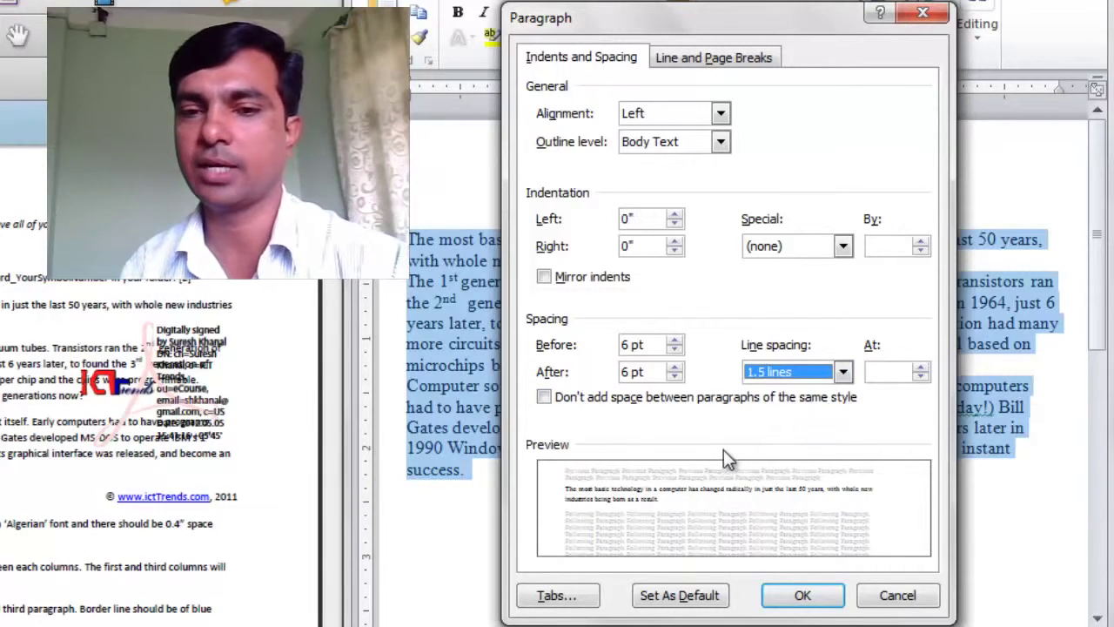
pyautogui.click(802, 599)
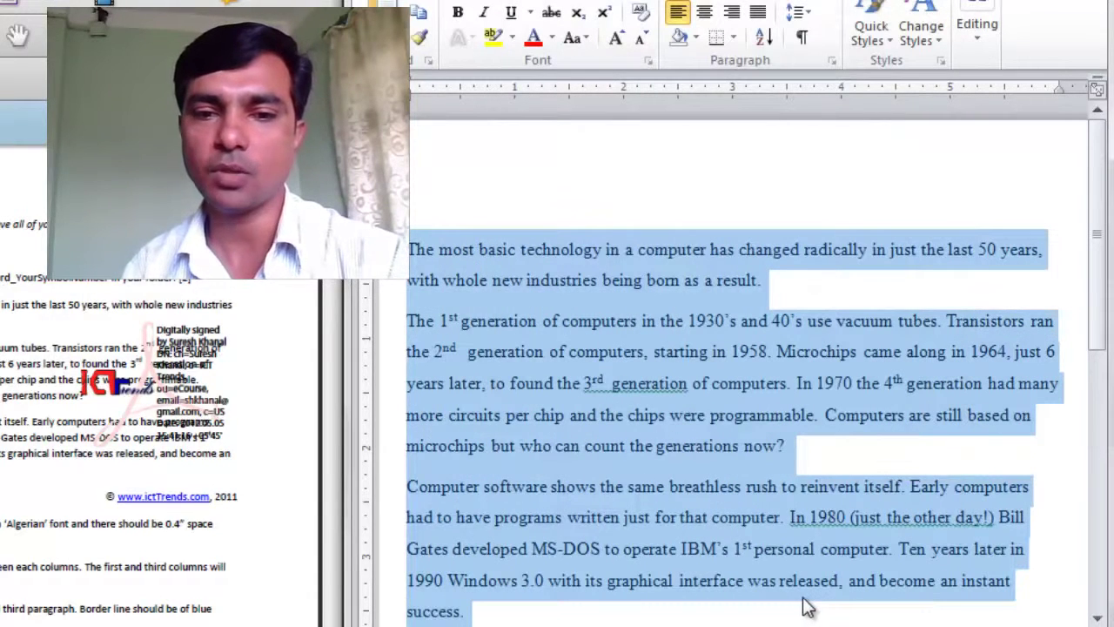
pyautogui.click(578, 411)
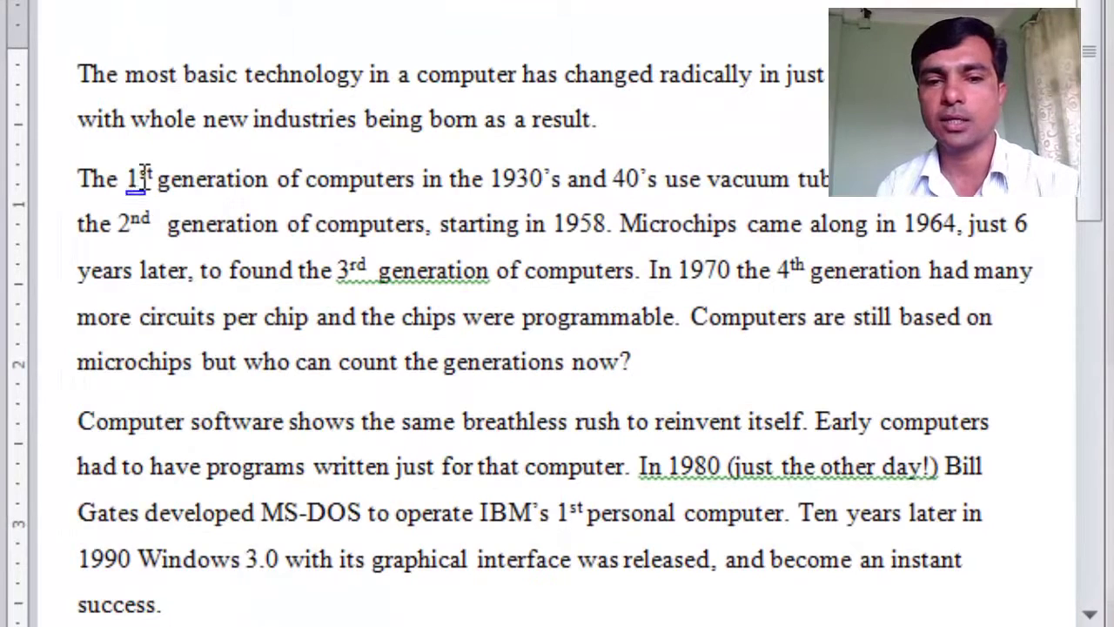
# Step: Confirm '1st' is superscript, then underline 'computer' in 'written just for that computer'
pyautogui.moveTo(133, 215)
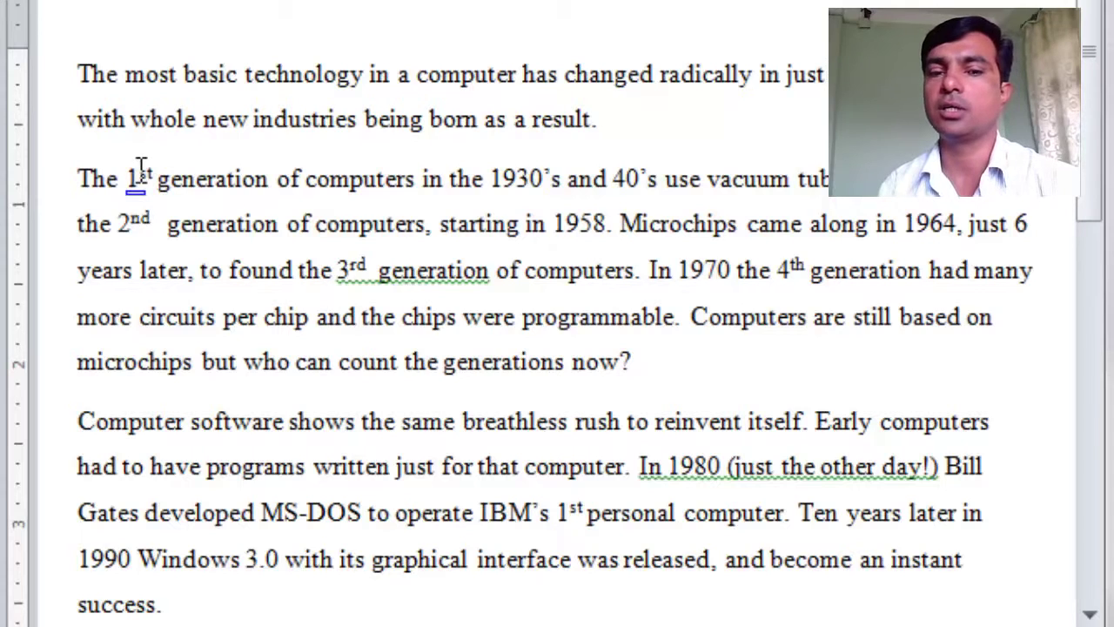
pyautogui.moveTo(141, 168)
pyautogui.moveTo(142, 168); pyautogui.dragTo(154, 170)
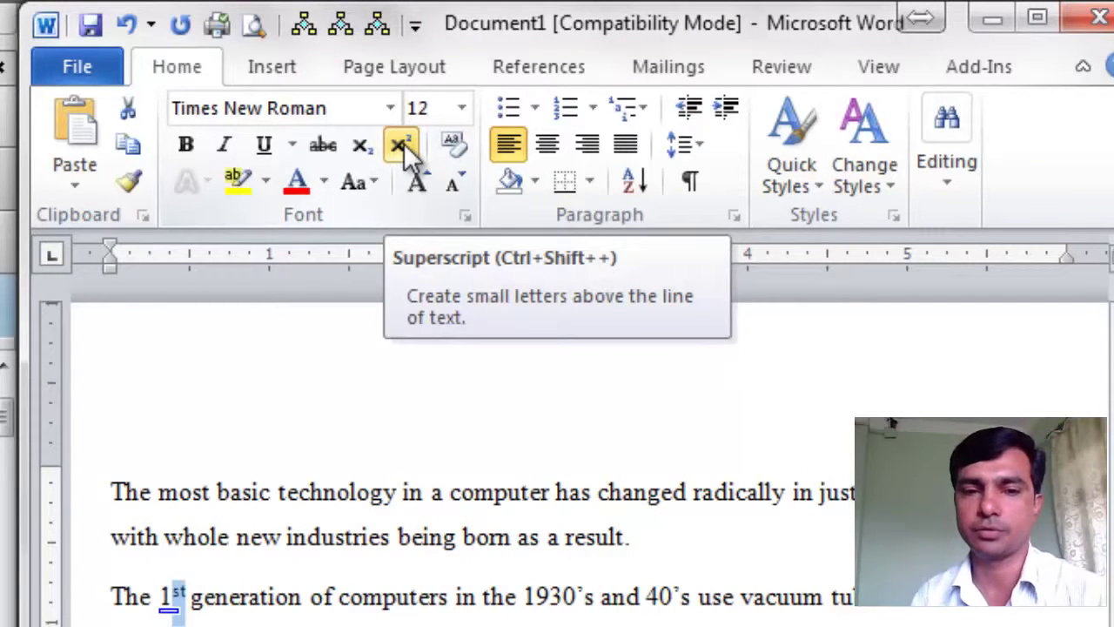
pyautogui.press('Right')
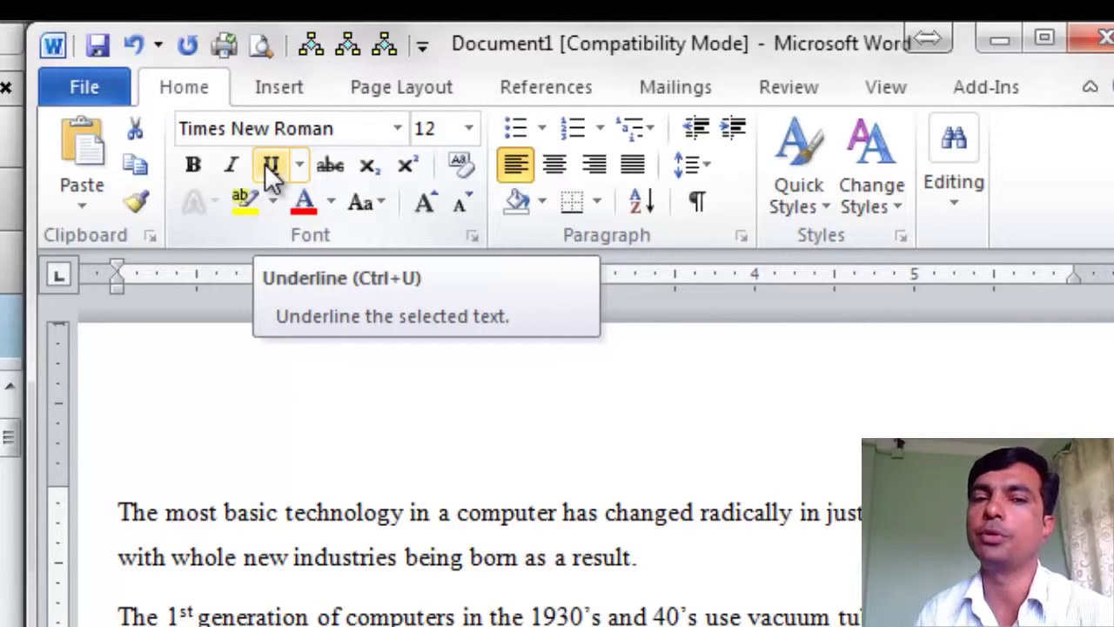
pyautogui.click(265, 163)
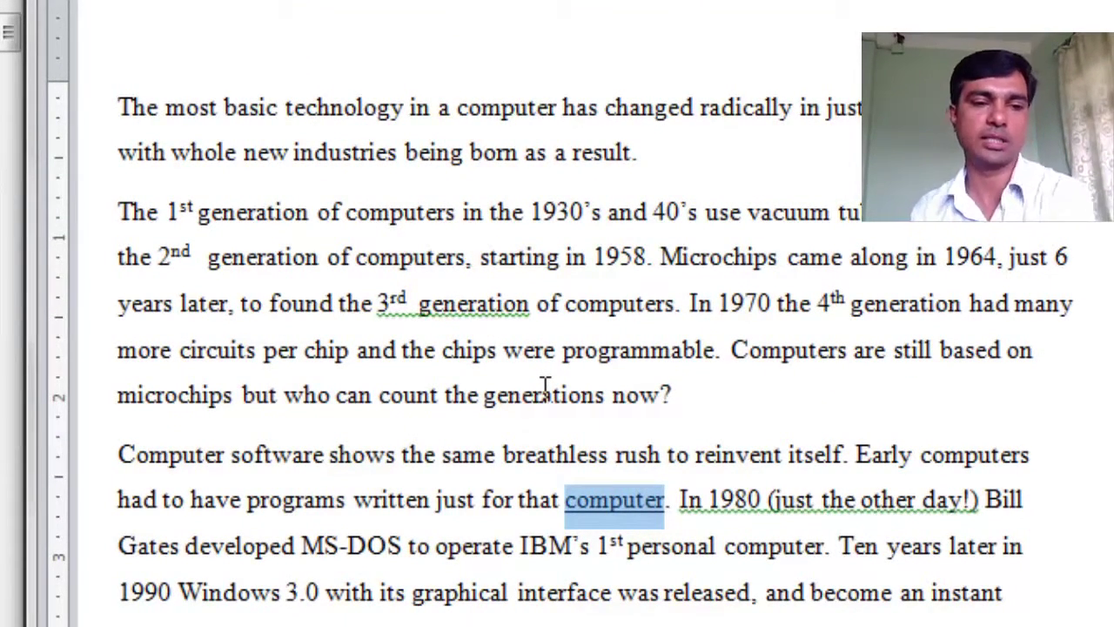
pyautogui.click(432, 495)
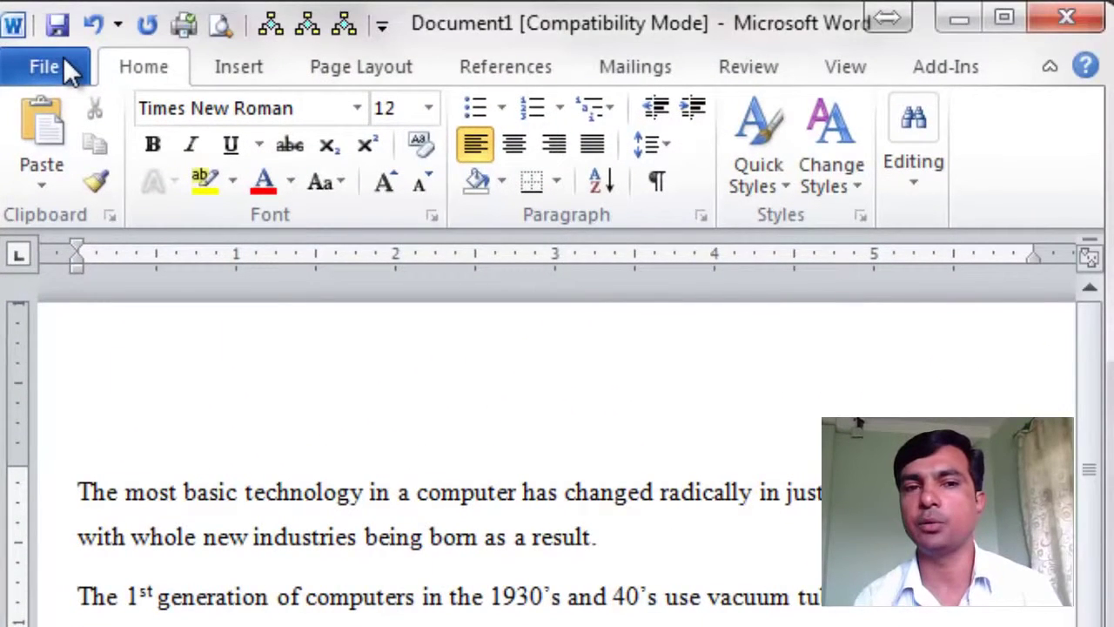
# Step: Open Save As and go to the 98510032 folder on the Desktop
pyautogui.click(36, 63)
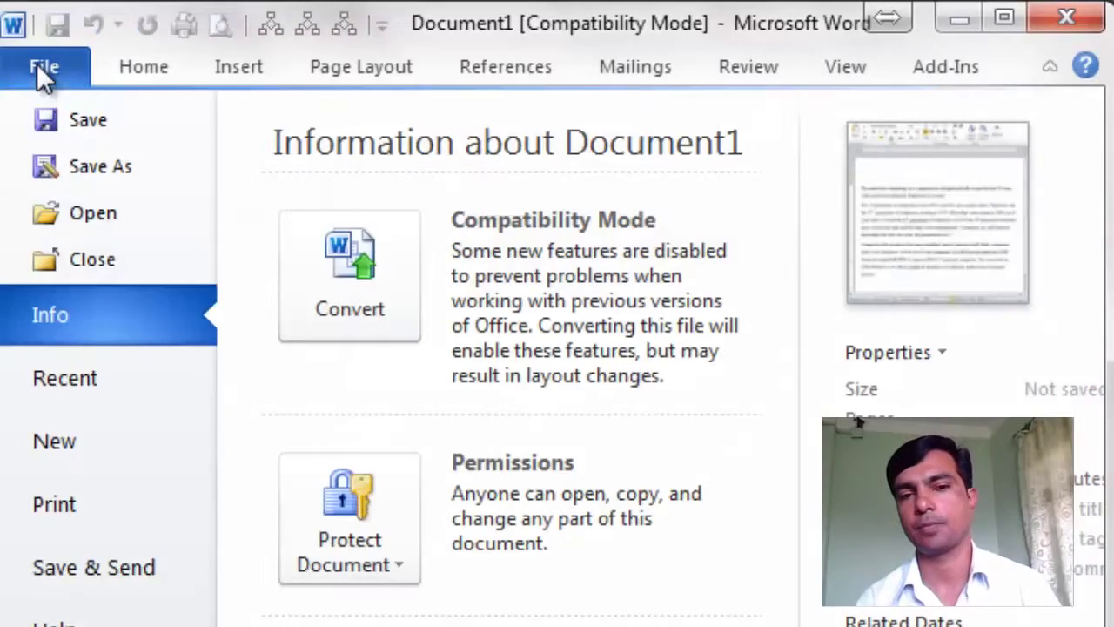
pyautogui.click(100, 189)
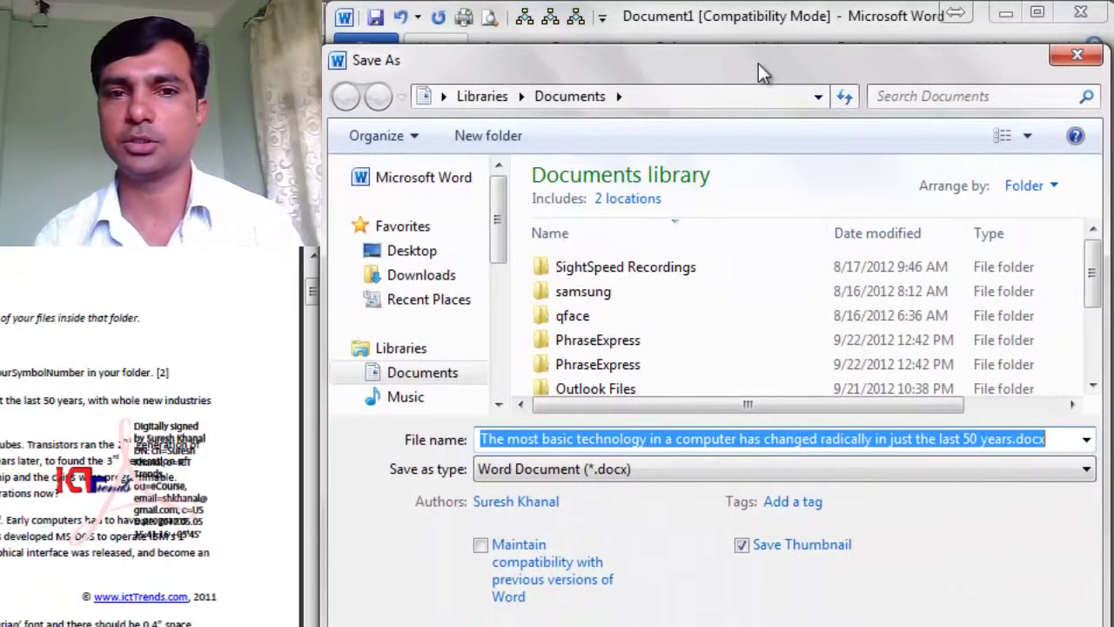
pyautogui.click(408, 250)
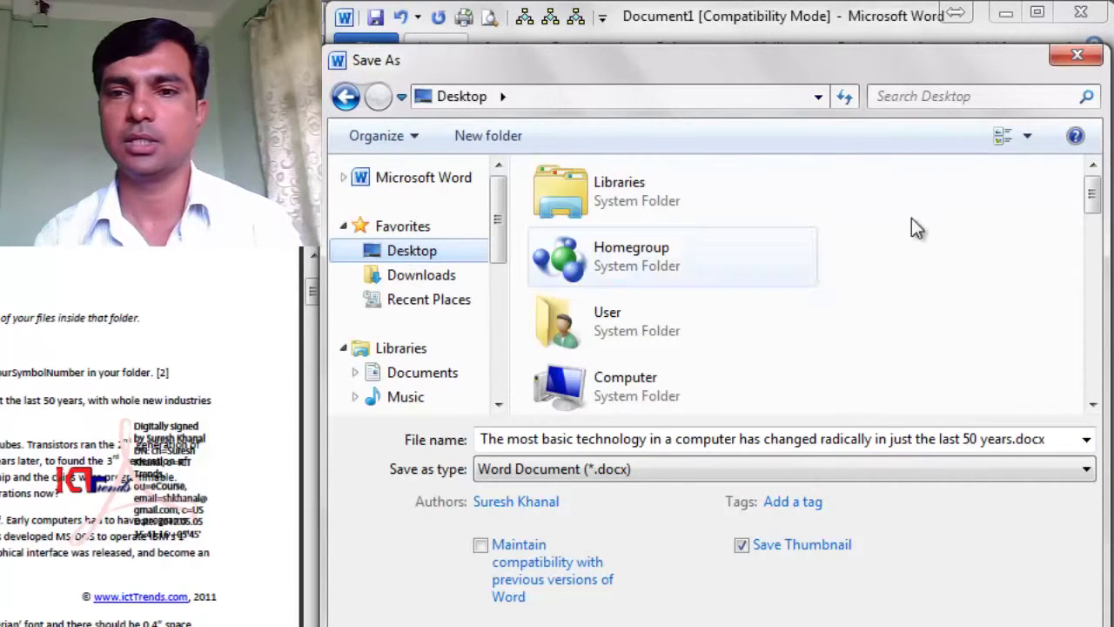
pyautogui.moveTo(1094, 200); pyautogui.dragTo(1089, 241)
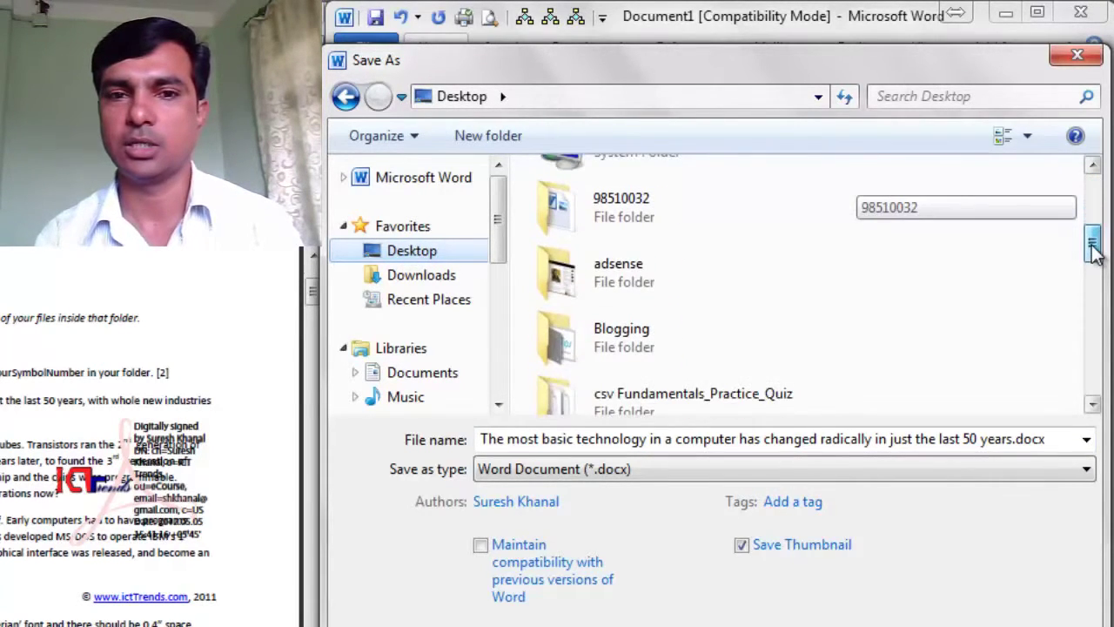
pyautogui.doubleClick(544, 218)
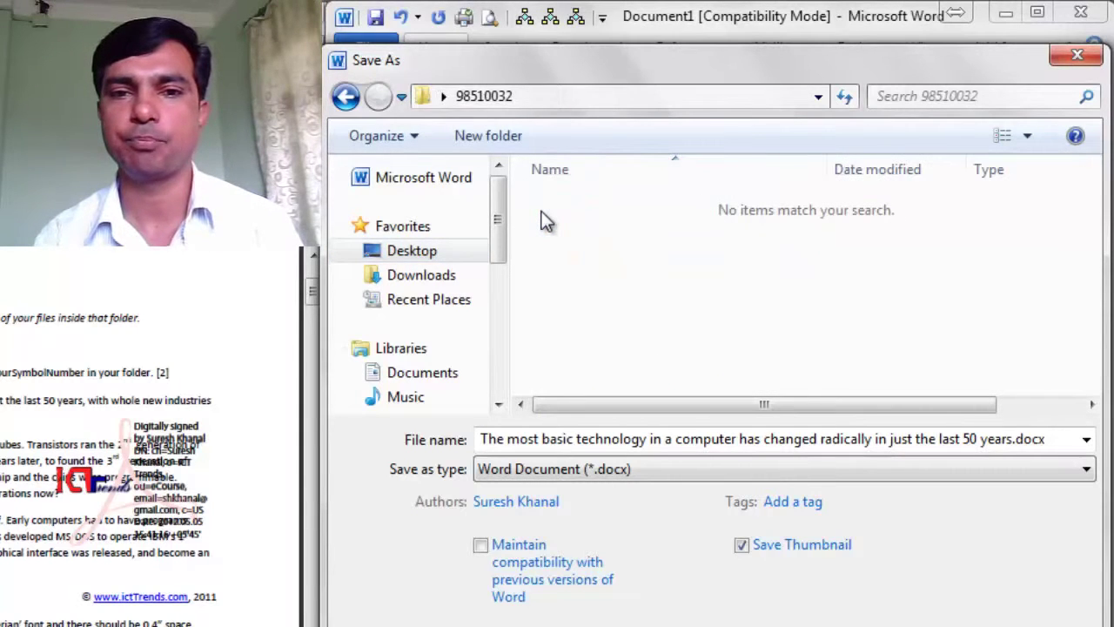
# Step: Save the file as word_98510032.docx, accepting the newer file format
pyautogui.click(595, 437)
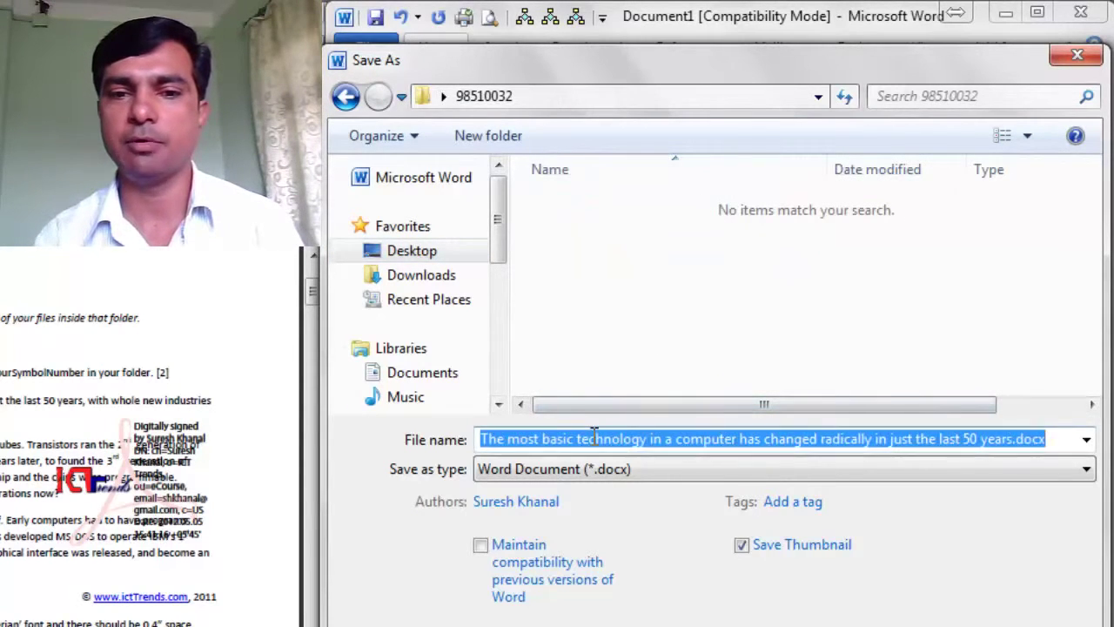
pyautogui.write('word_98')
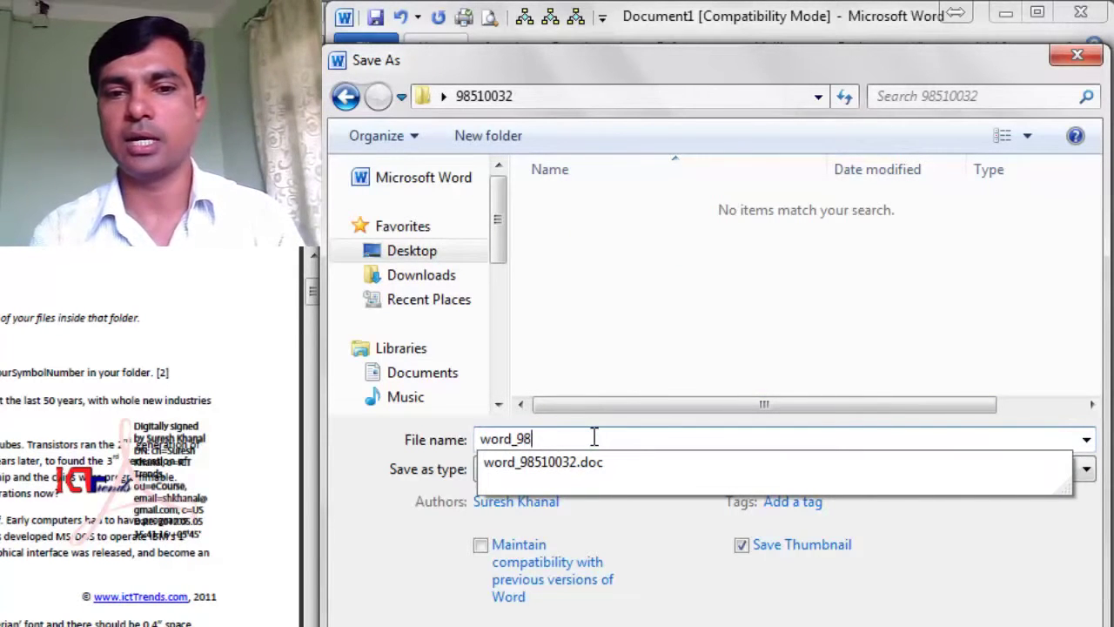
pyautogui.write('510032')
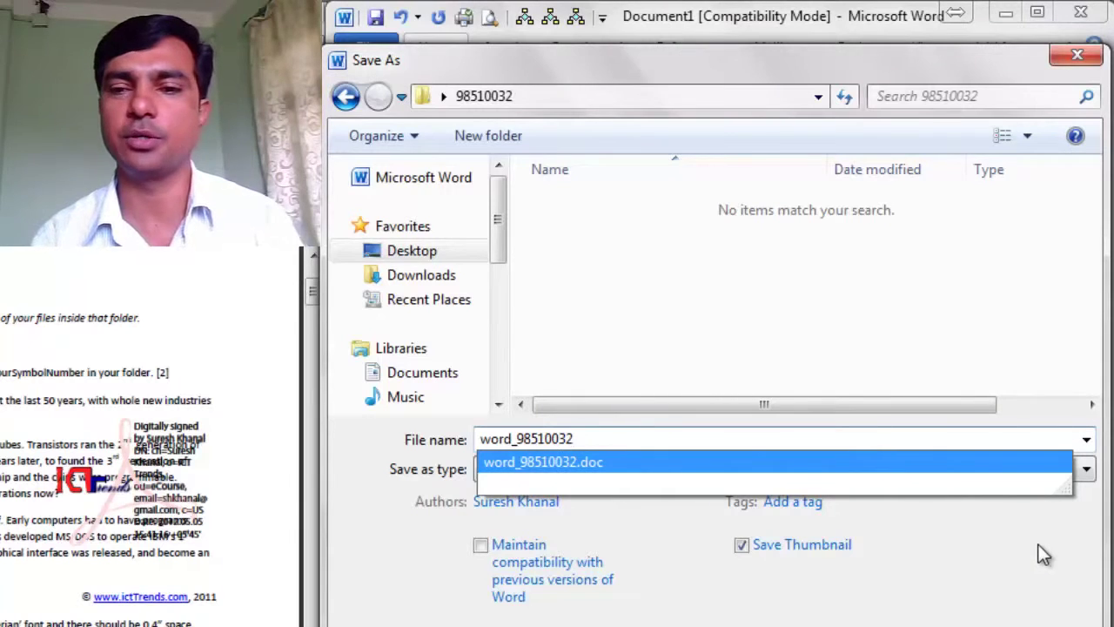
pyautogui.press('Escape')
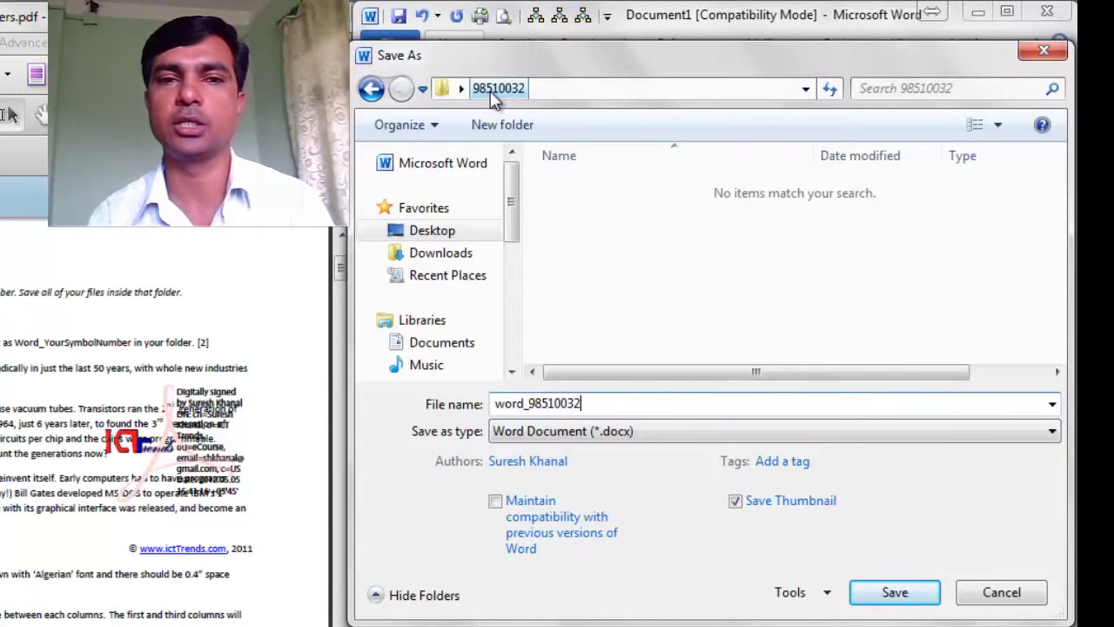
pyautogui.click(807, 88)
pyautogui.click(807, 89)
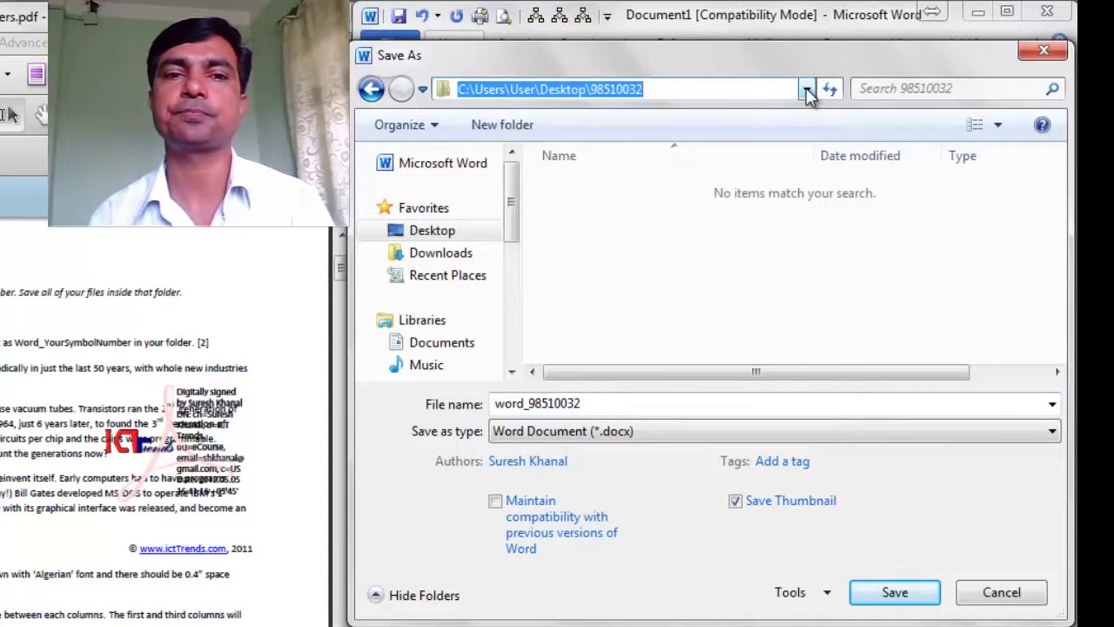
pyautogui.click(895, 593)
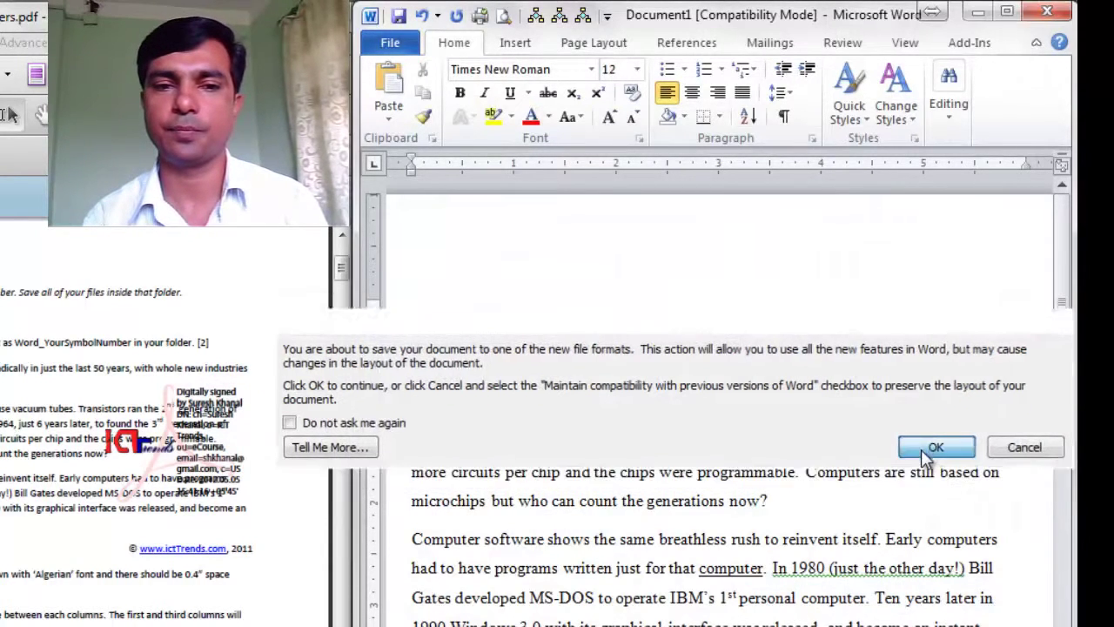
pyautogui.click(936, 448)
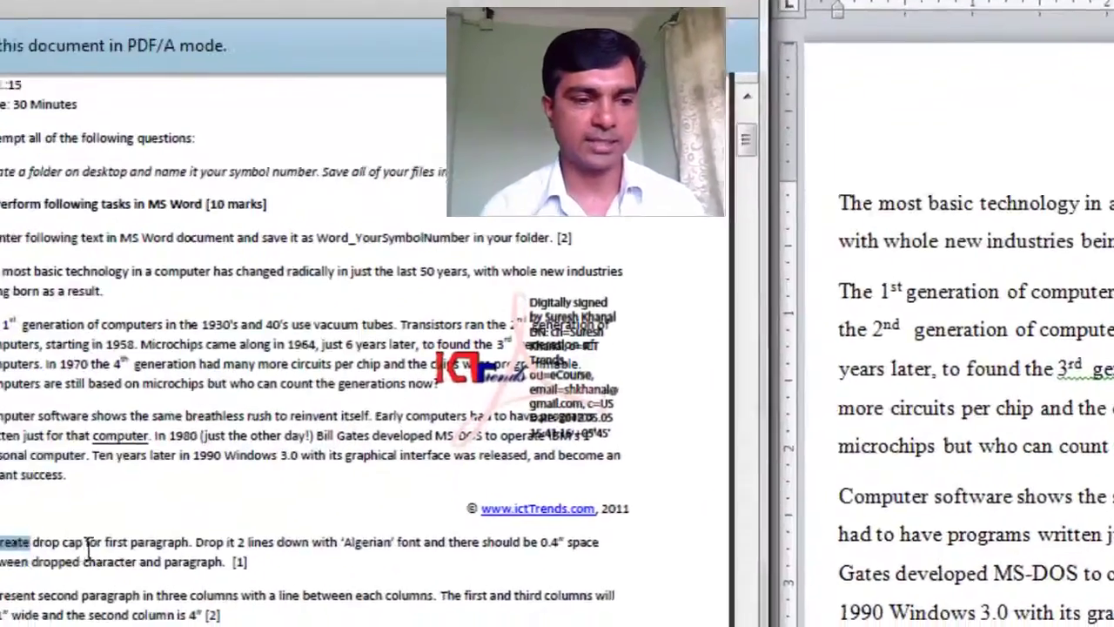
# Step: Note the drop cap task, place the caret in the first paragraph and show Drop Cap choices
pyautogui.moveTo(199, 510); pyautogui.dragTo(549, 535)
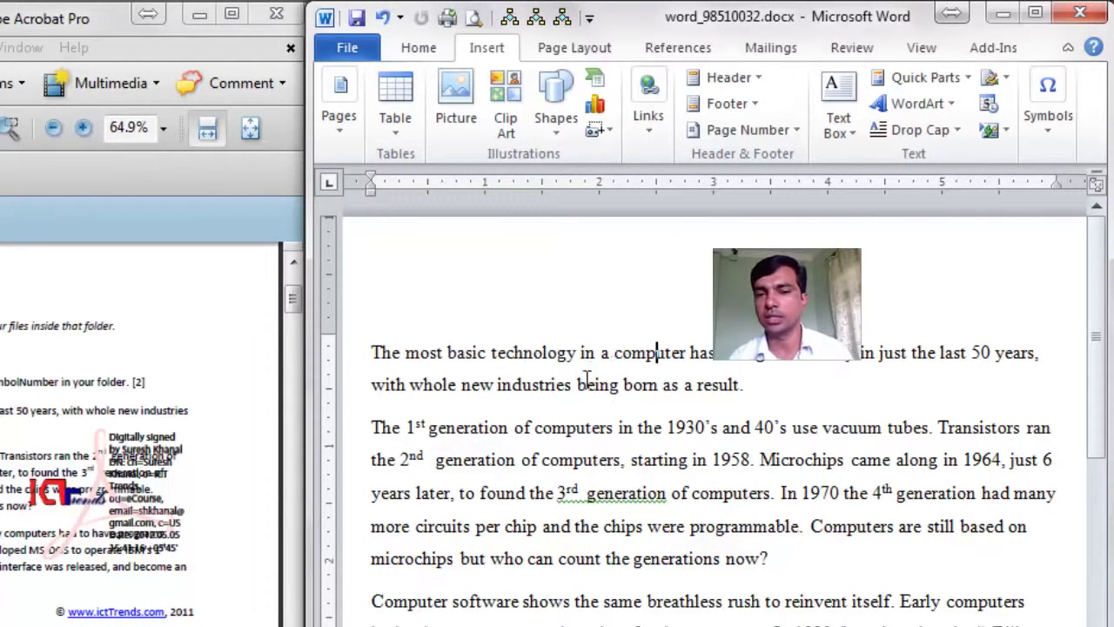
pyautogui.click(657, 364)
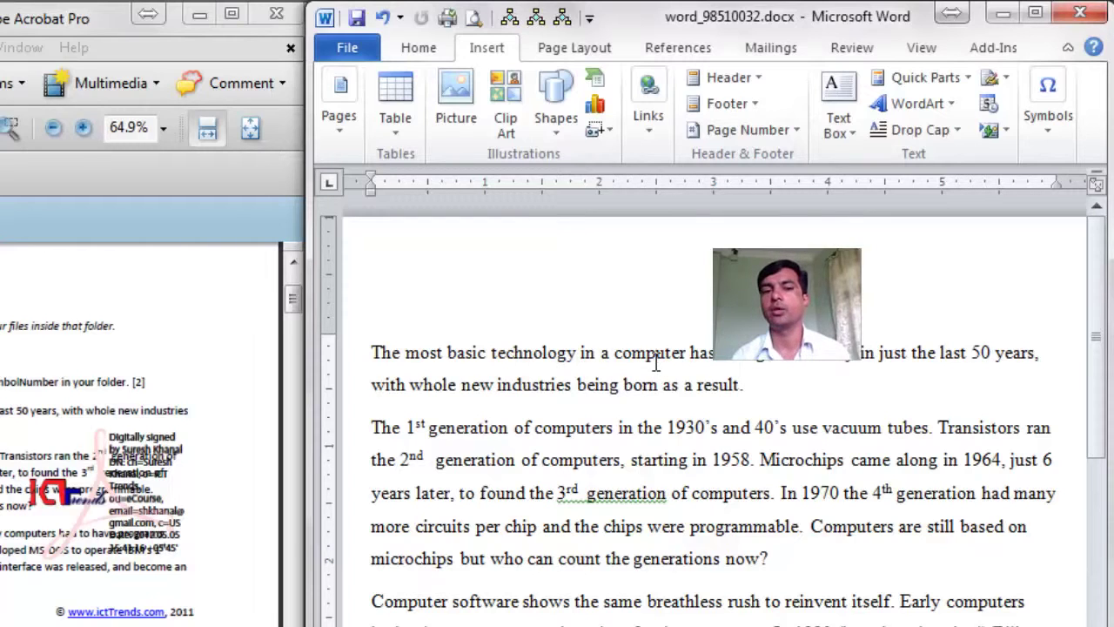
pyautogui.click(957, 129)
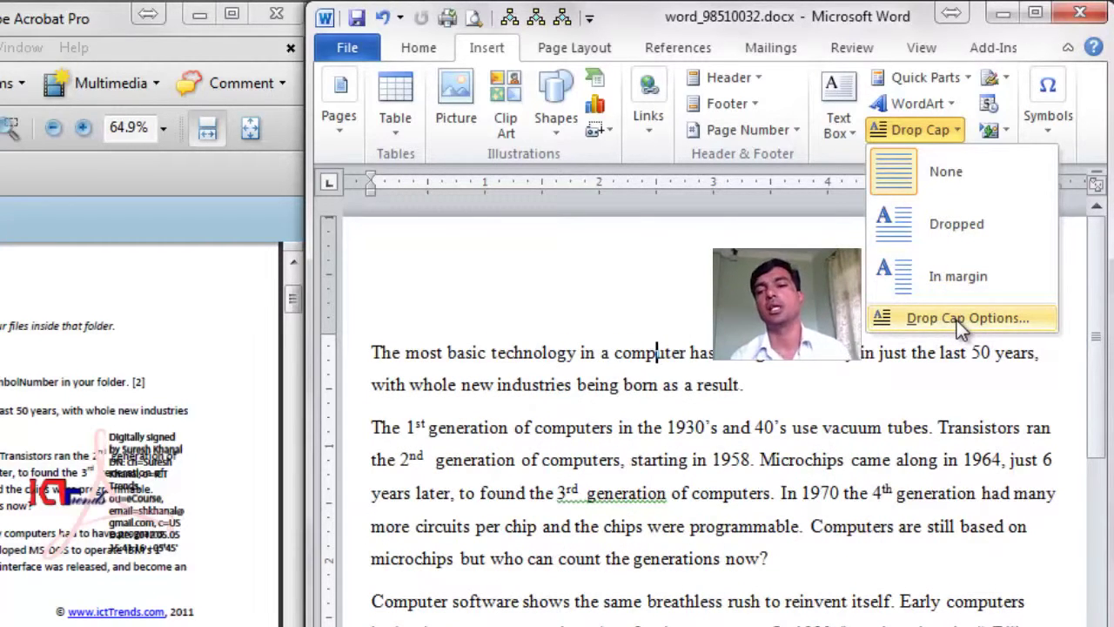
# Step: Apply a Dropped Algerian drop cap, 2 lines tall and 0.4" from the text
pyautogui.click(957, 319)
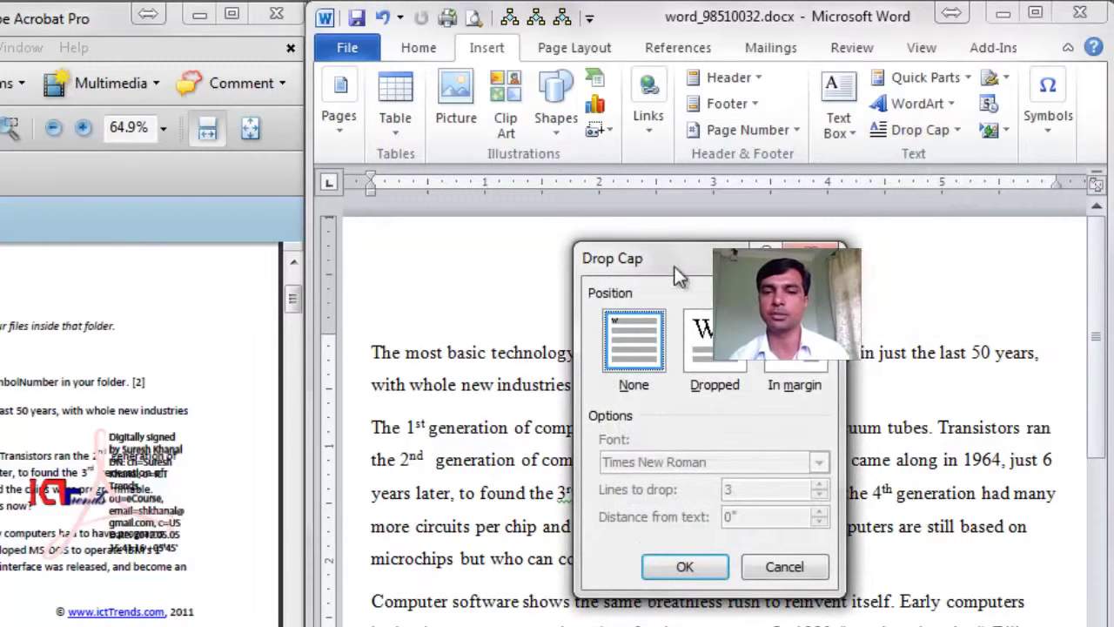
pyautogui.moveTo(680, 277); pyautogui.dragTo(806, 373)
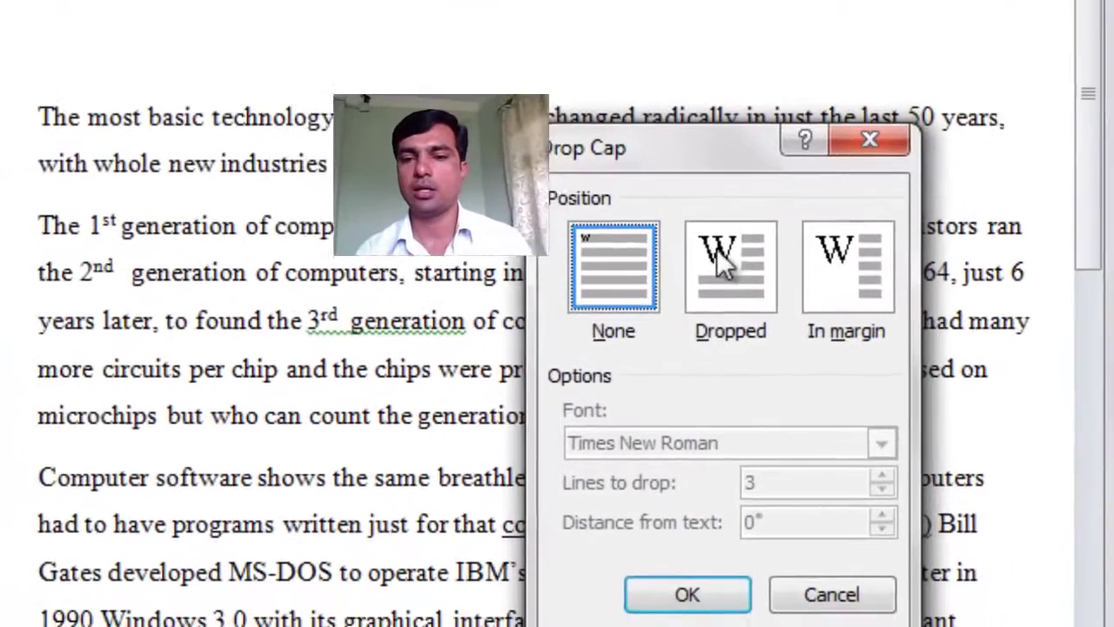
pyautogui.click(726, 266)
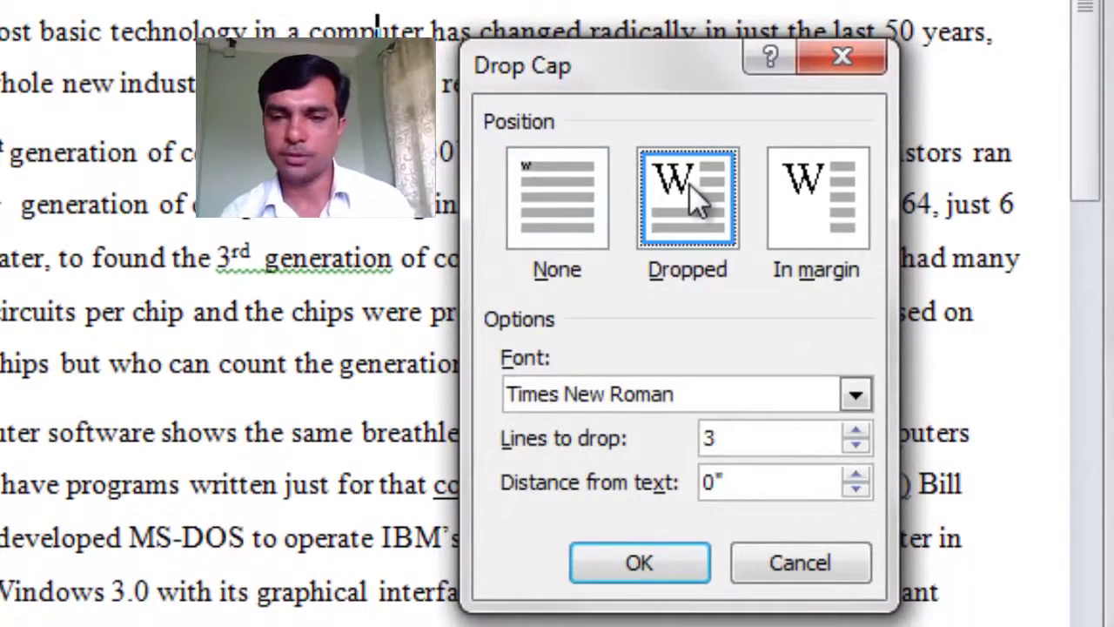
pyautogui.click(857, 446)
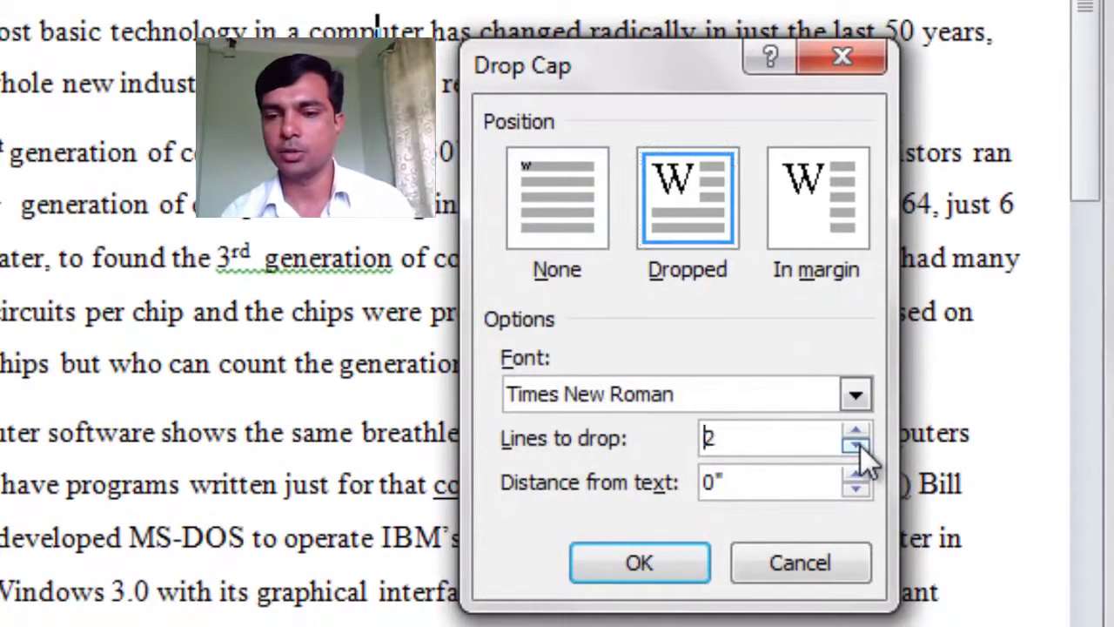
pyautogui.click(853, 396)
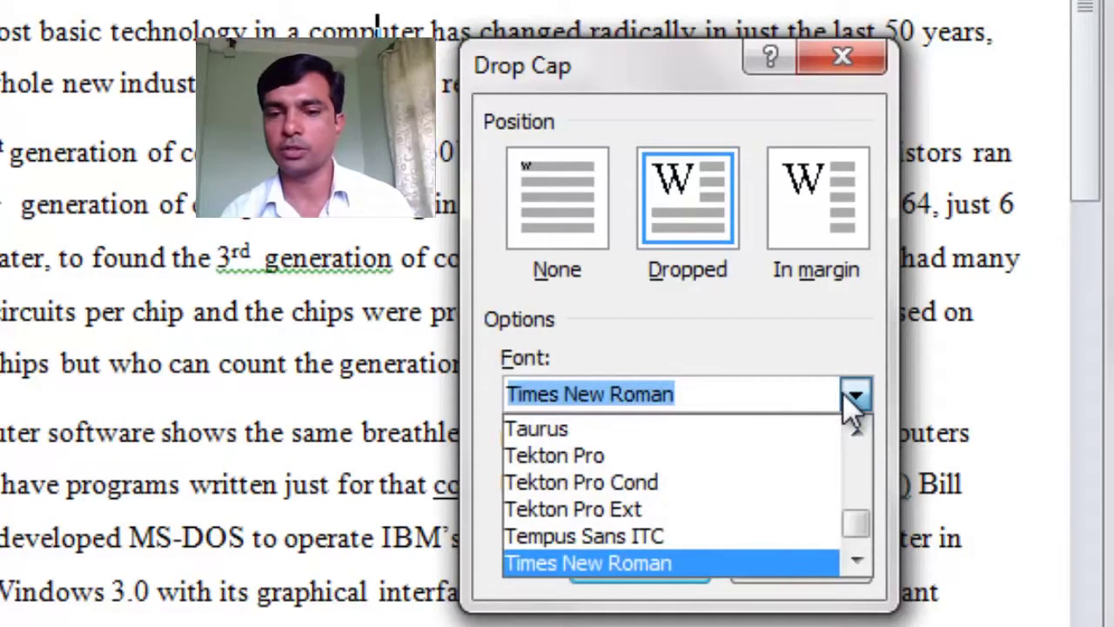
pyautogui.write('alger')
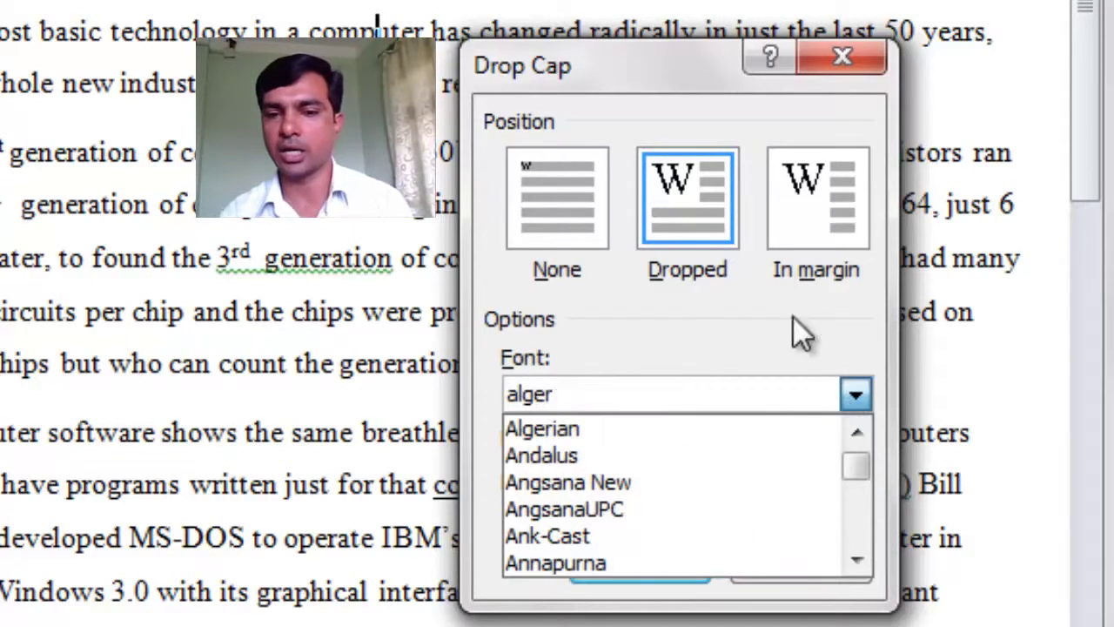
pyautogui.click(540, 429)
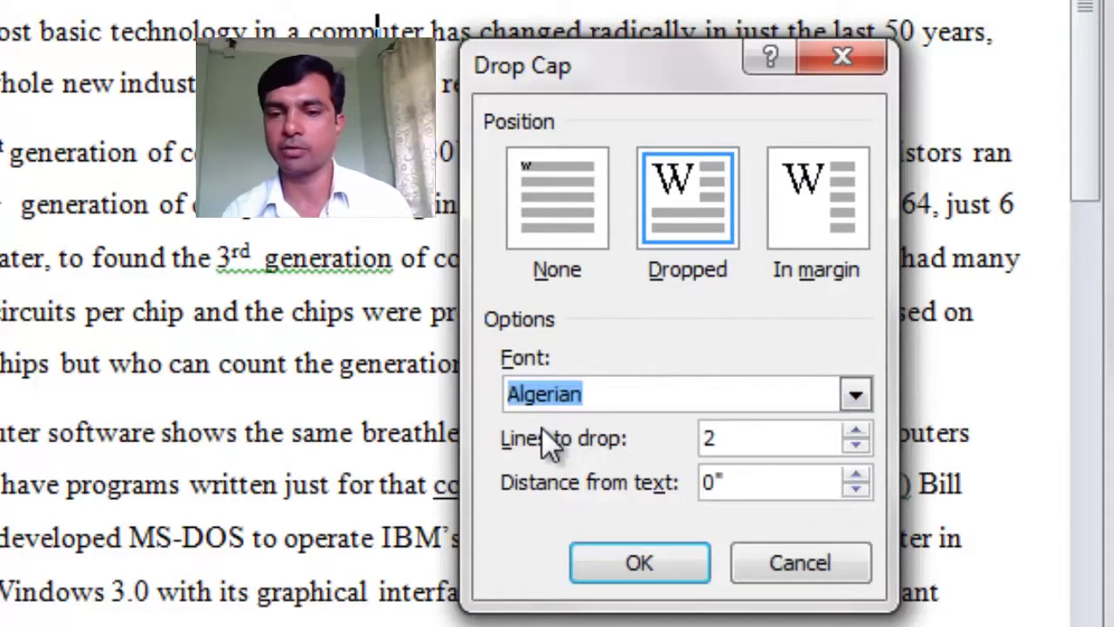
pyautogui.moveTo(743, 477); pyautogui.dragTo(697, 479)
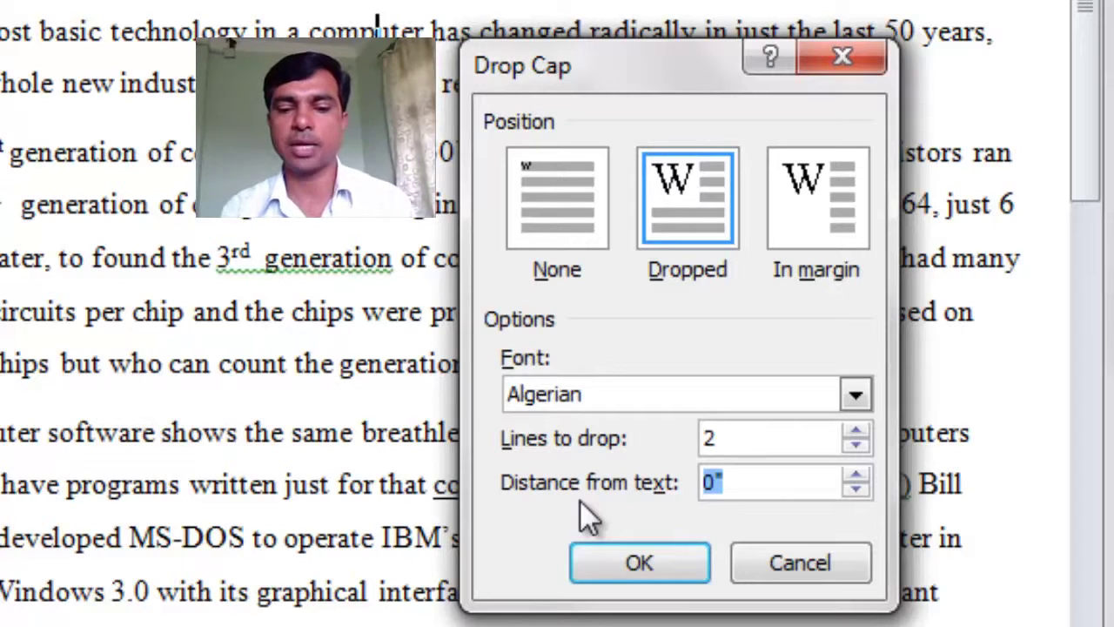
pyautogui.write('0.4"')
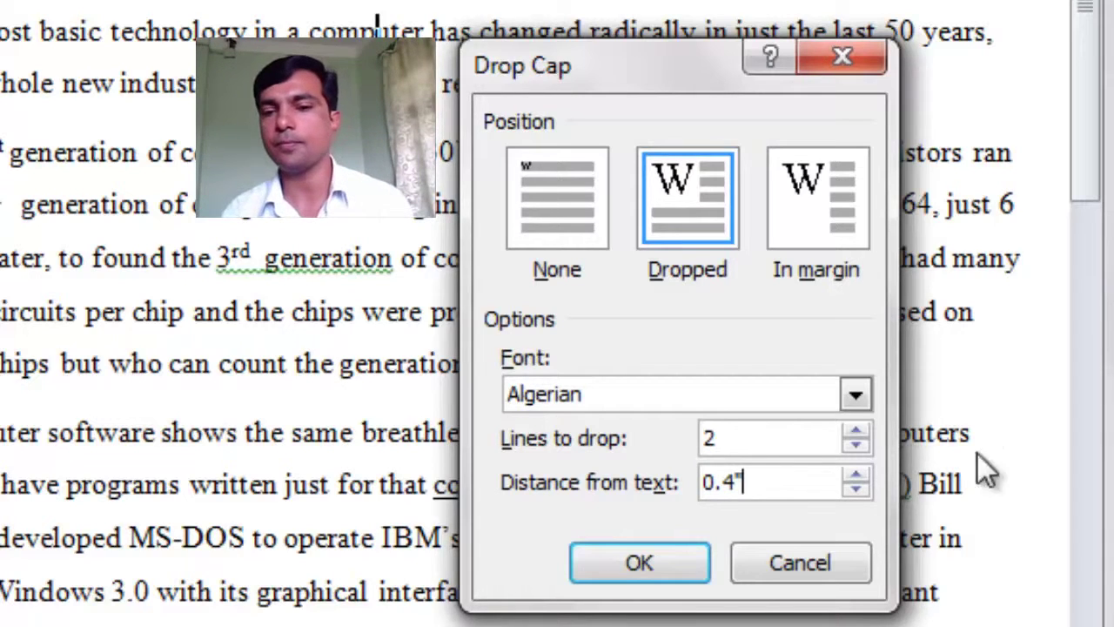
pyautogui.click(666, 566)
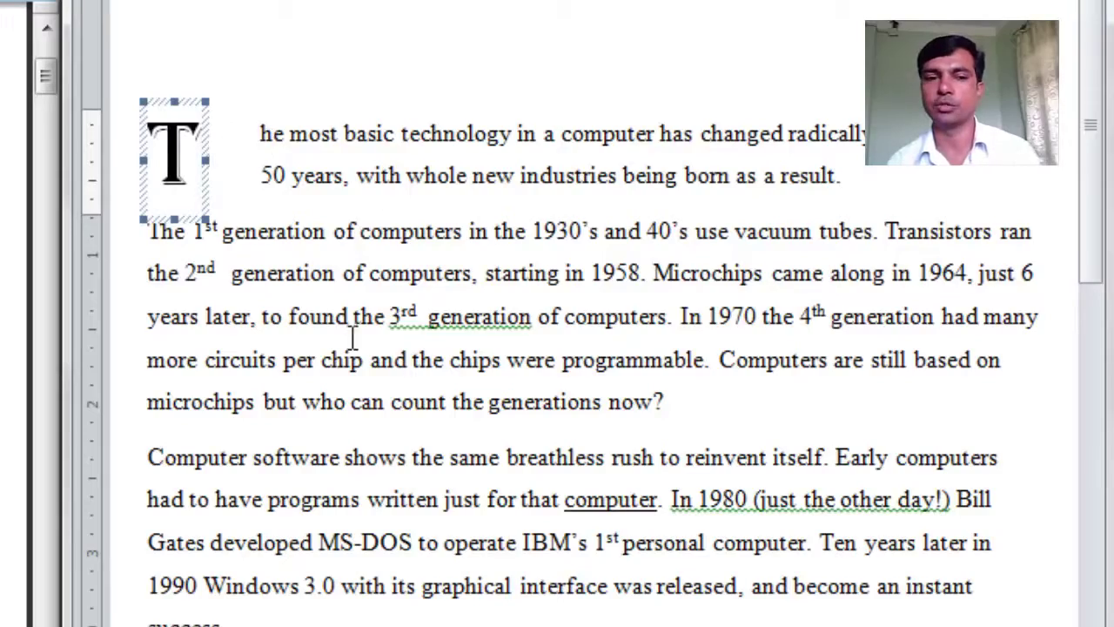
# Step: Highlight the three-column task on the sheet, then select the entire computer-generations paragraph
pyautogui.click(322, 279)
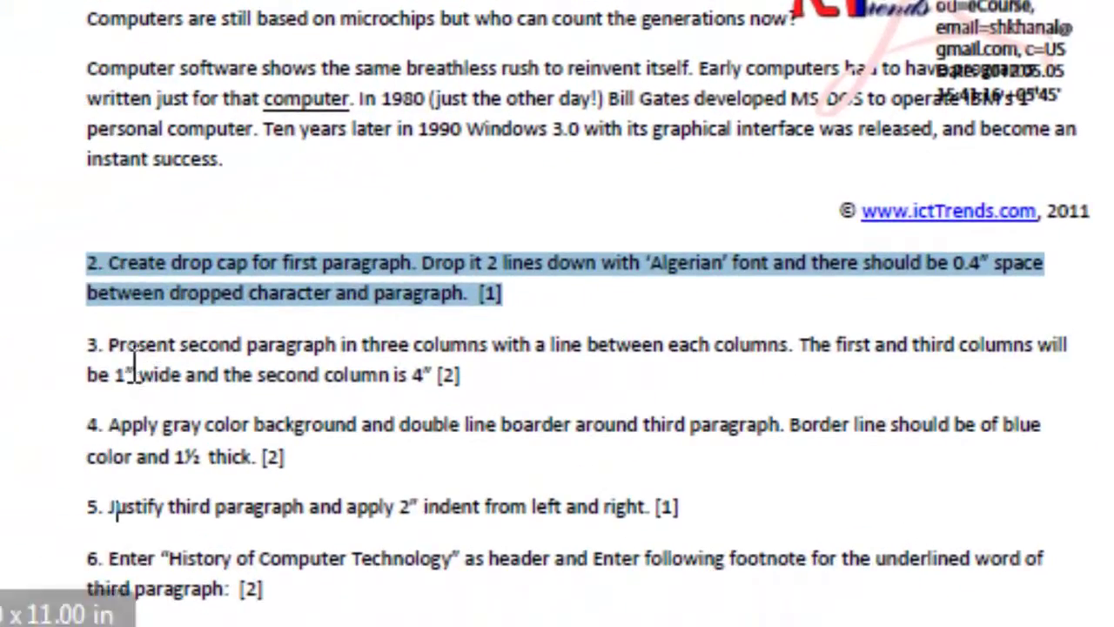
pyautogui.moveTo(87, 344); pyautogui.dragTo(482, 379)
pyautogui.scroll(-5, 490, 356)
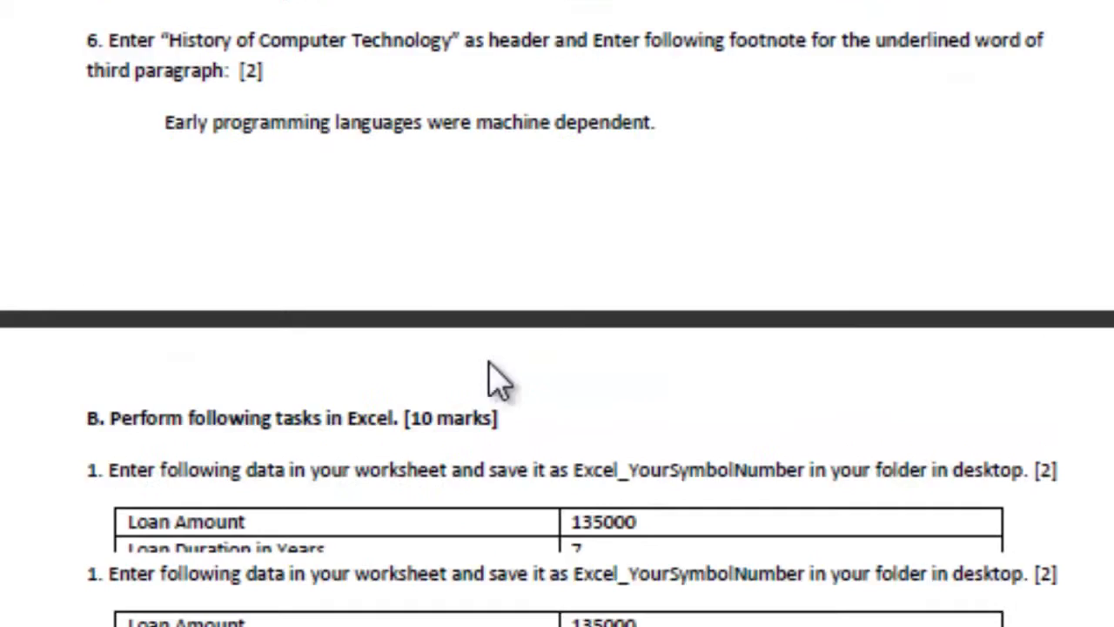
pyautogui.scroll(2, 490, 427)
pyautogui.scroll(3, 174, 278)
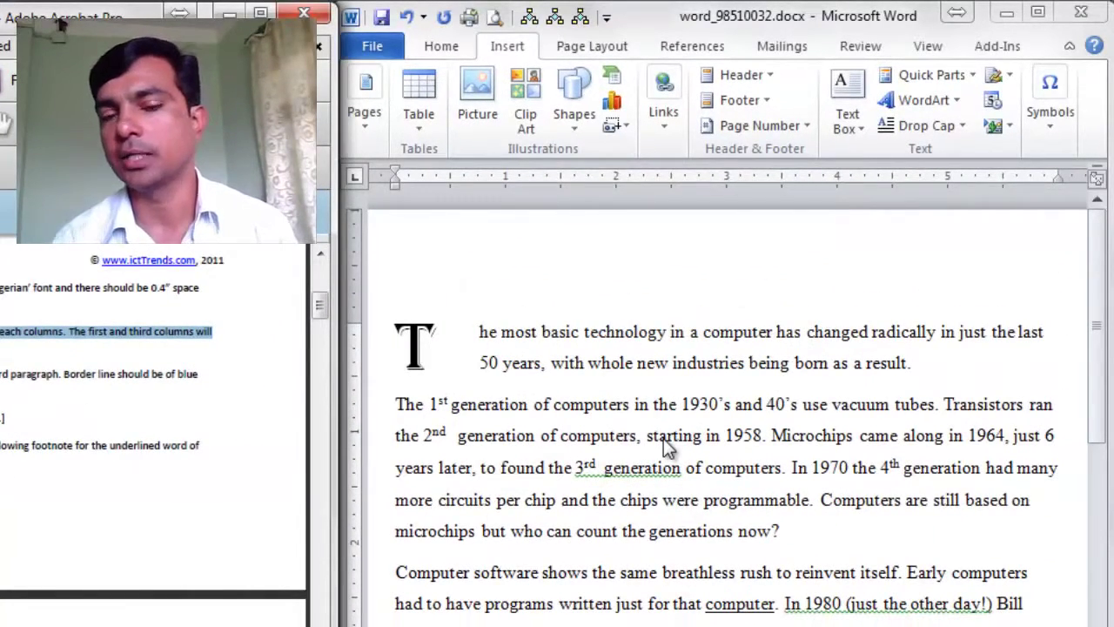
pyautogui.tripleClick(663, 438)
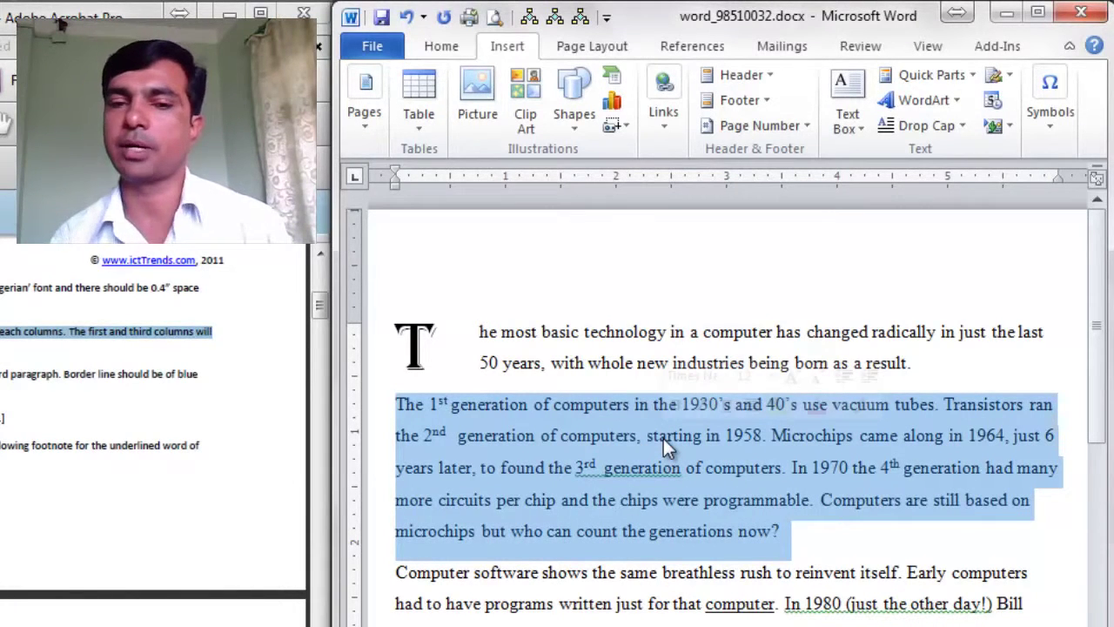
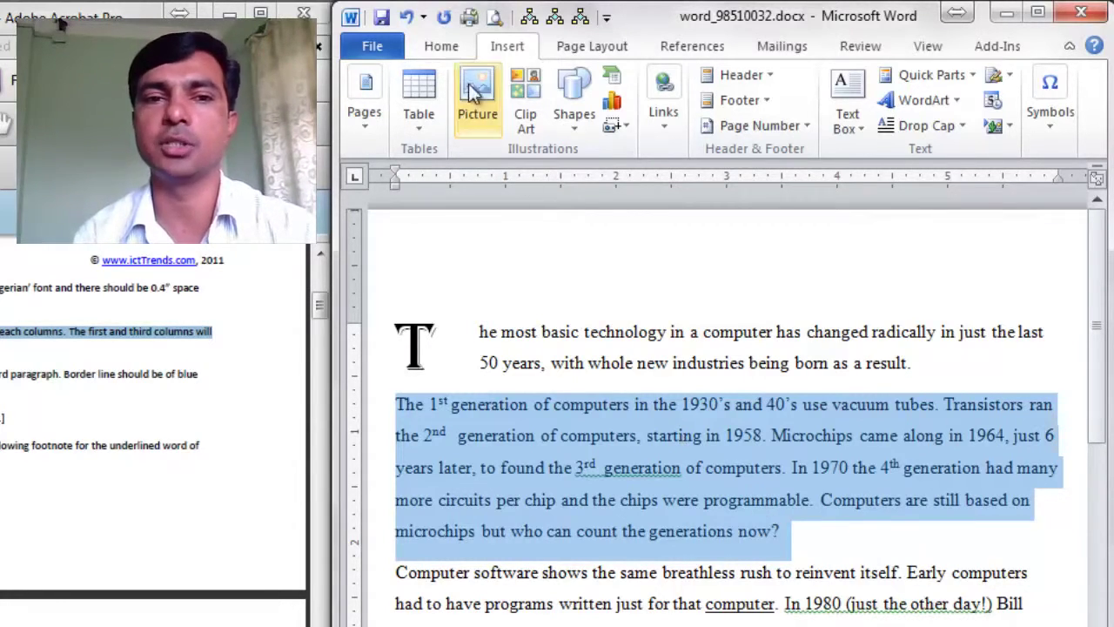
# Step: Open the Columns dropdown on the Page Layout tab for the selected second paragraph
pyautogui.click(441, 48)
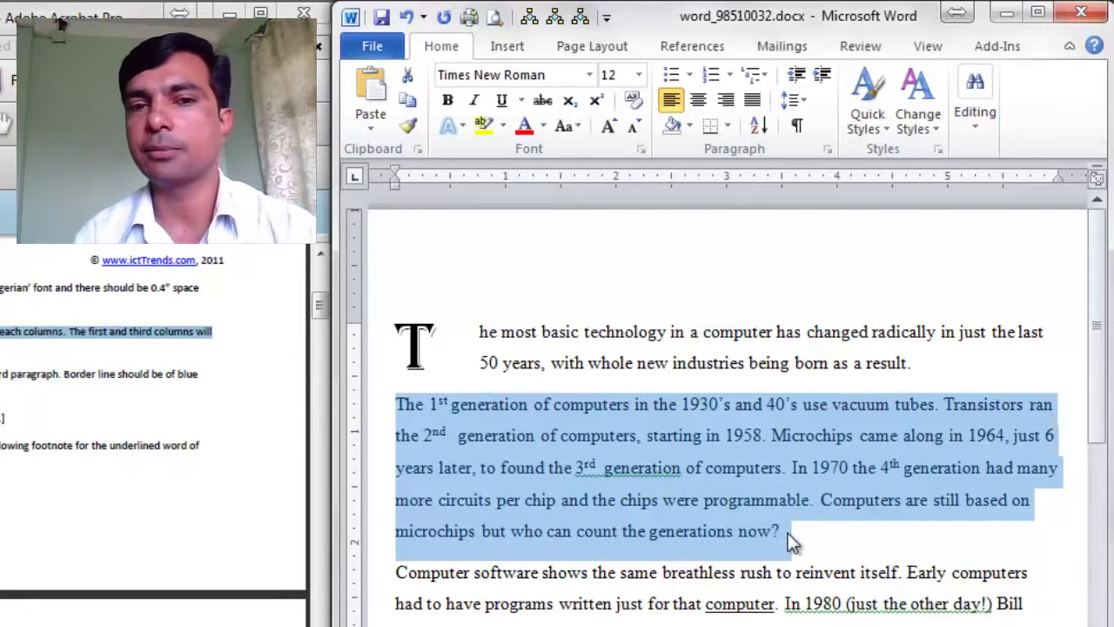
pyautogui.click(624, 52)
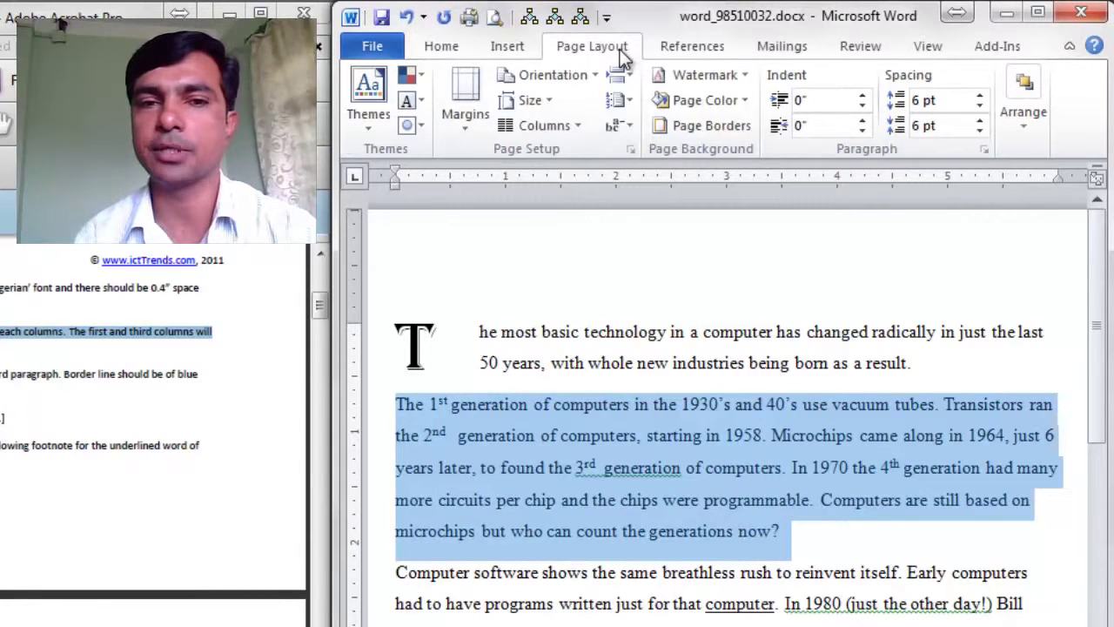
pyautogui.click(575, 125)
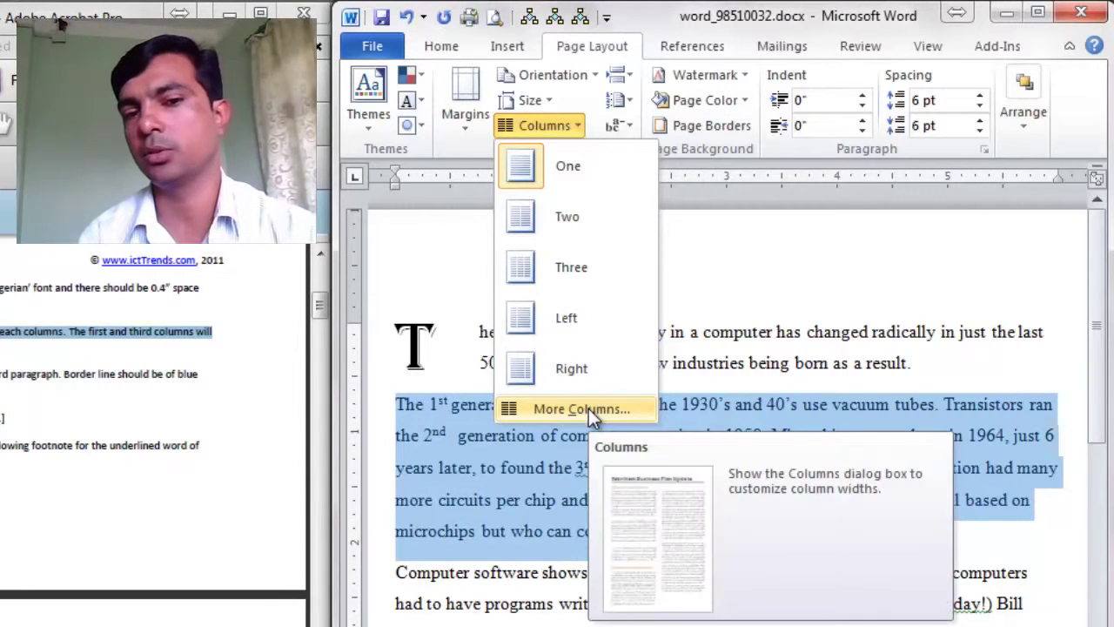
# Step: In More Columns, choose the Three preset with a line between and unequal column widths
pyautogui.click(589, 410)
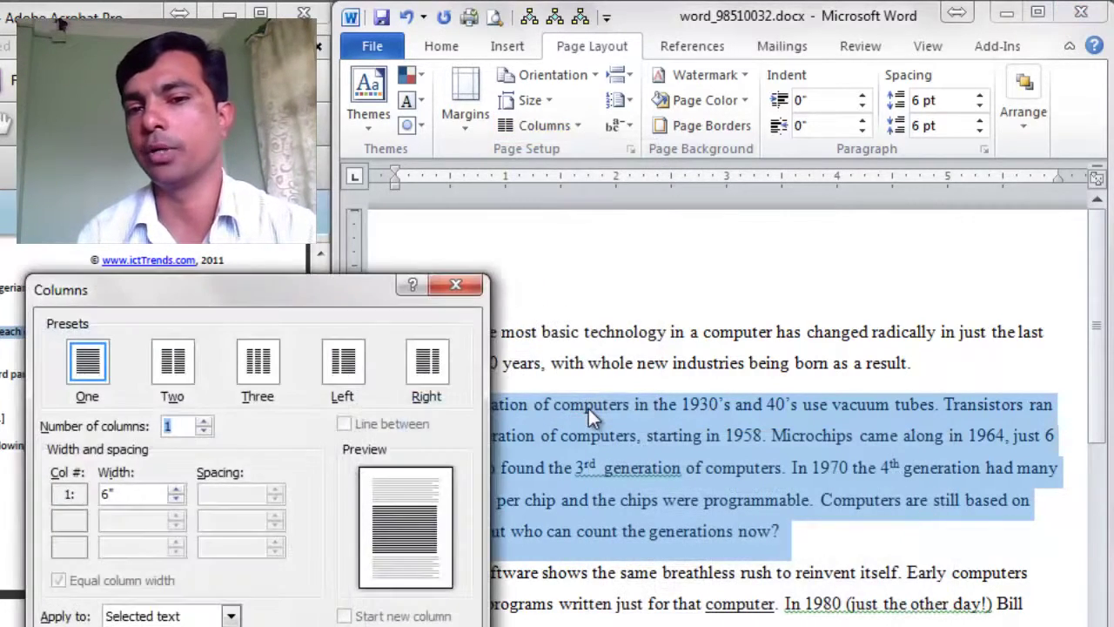
pyautogui.moveTo(193, 291); pyautogui.dragTo(316, 305)
pyautogui.moveTo(568, 328); pyautogui.dragTo(714, 346)
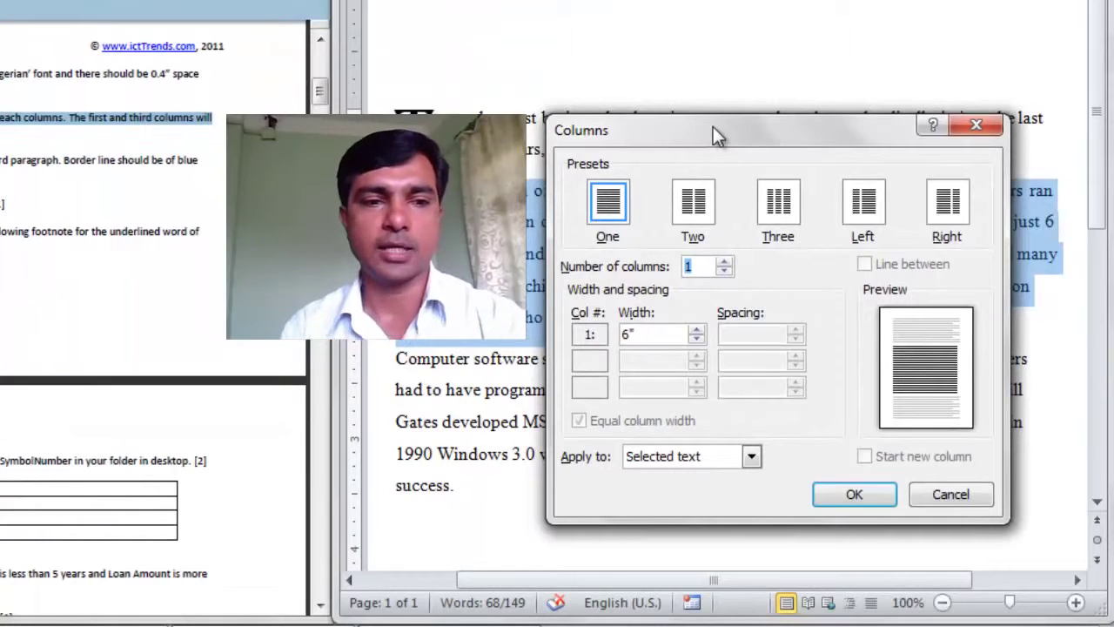
pyautogui.click(774, 204)
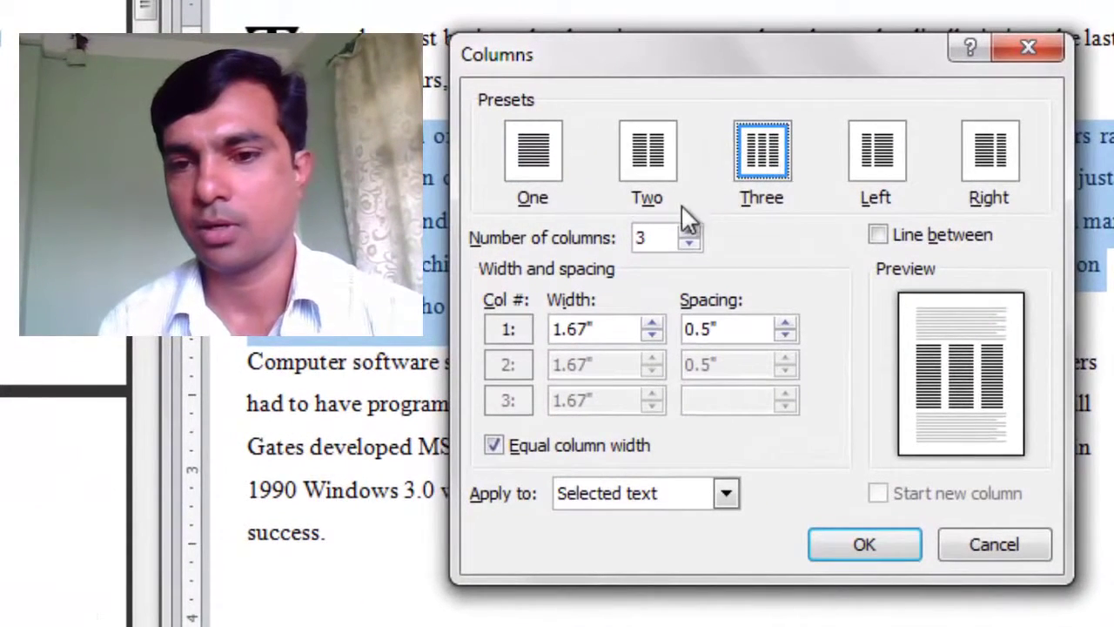
pyautogui.click(878, 234)
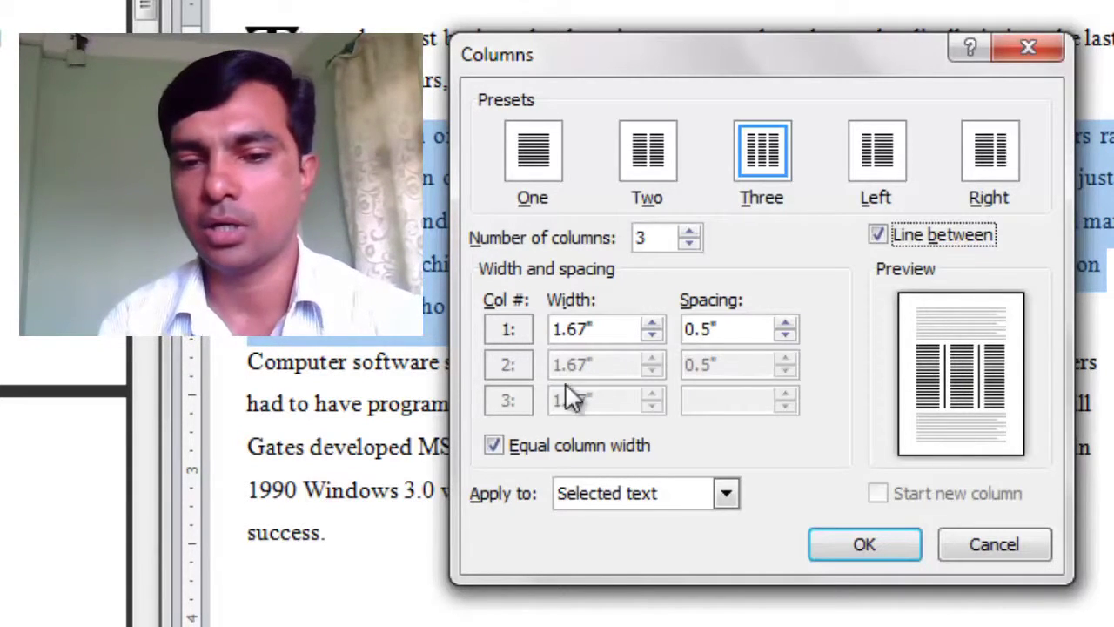
pyautogui.click(492, 447)
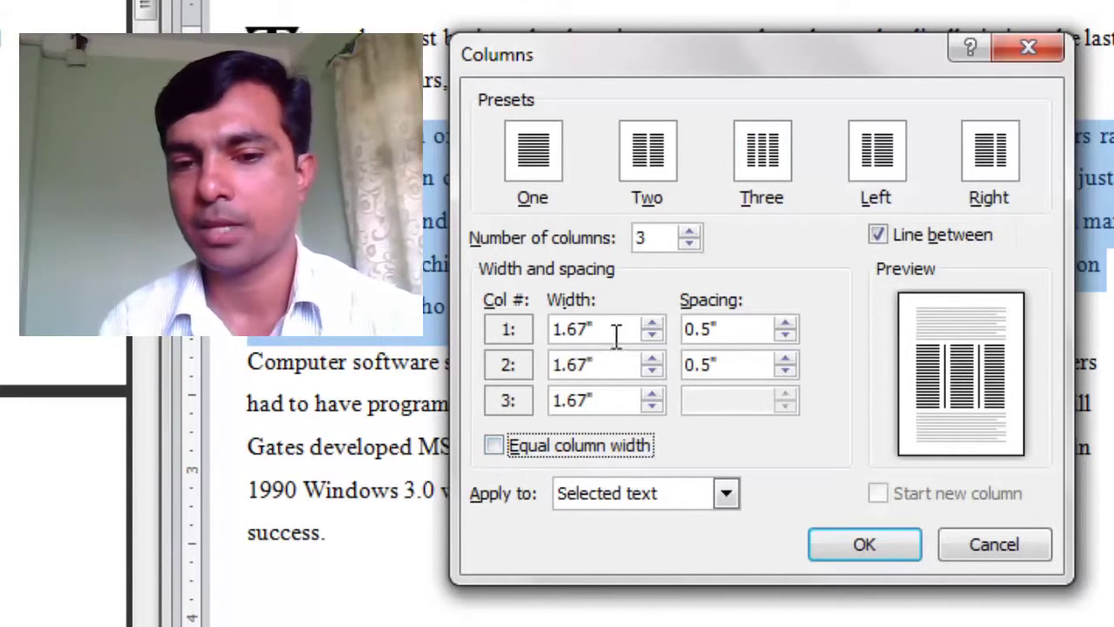
# Step: Make column 1 1" wide with 0.1" spacing and column 2 4" wide
pyautogui.moveTo(615, 330); pyautogui.dragTo(549, 340)
pyautogui.write('1')
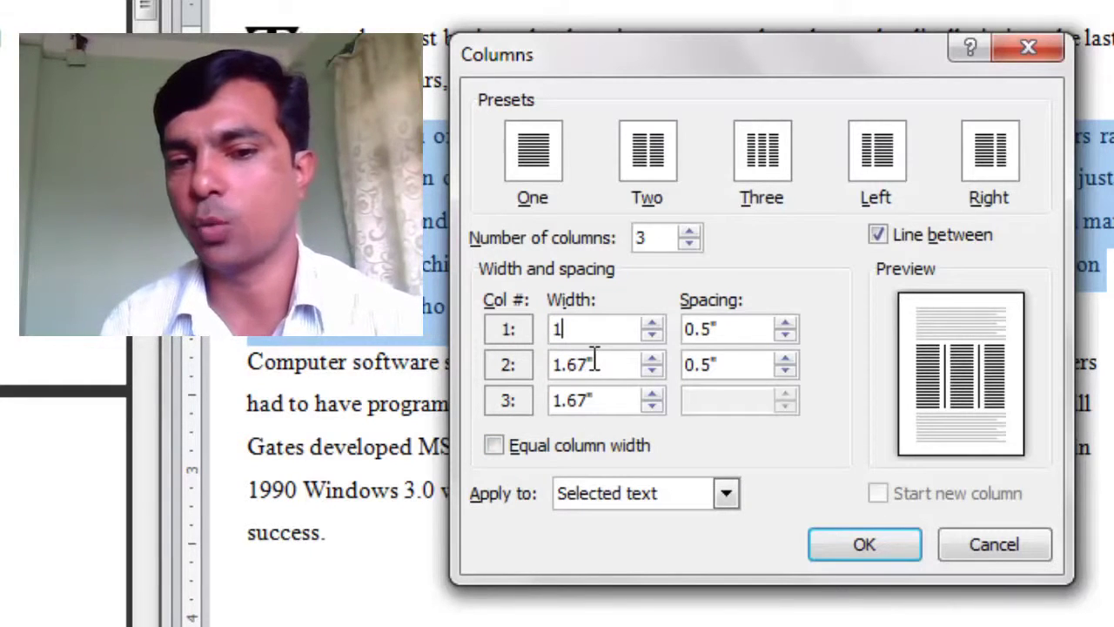
pyautogui.click(787, 336)
pyautogui.click(786, 336)
pyautogui.click(786, 336)
pyautogui.click(786, 336)
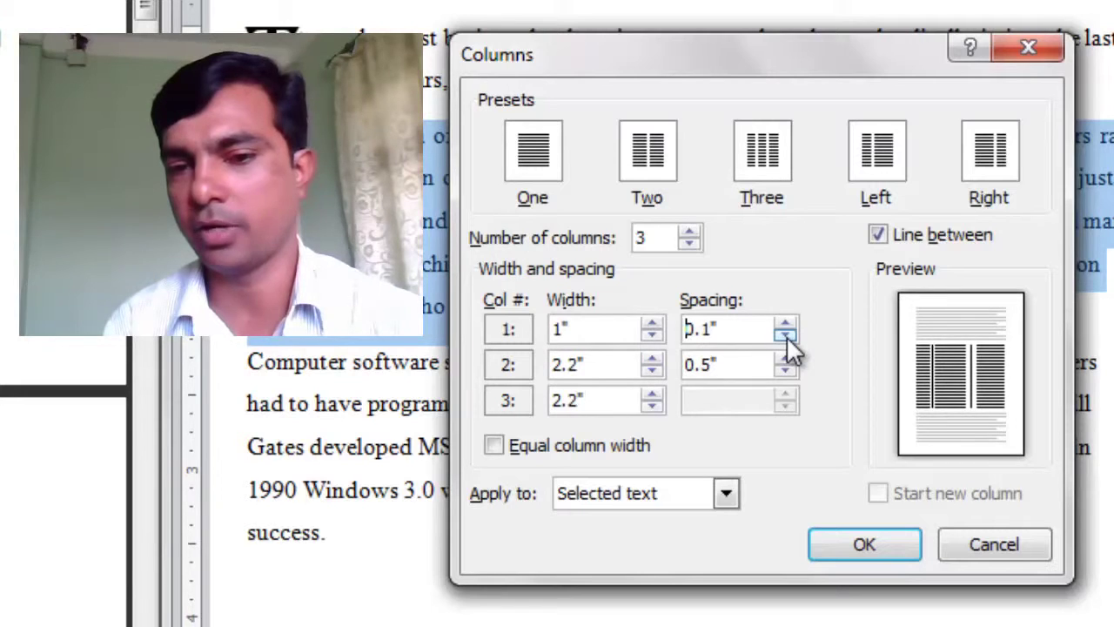
pyautogui.click(610, 365)
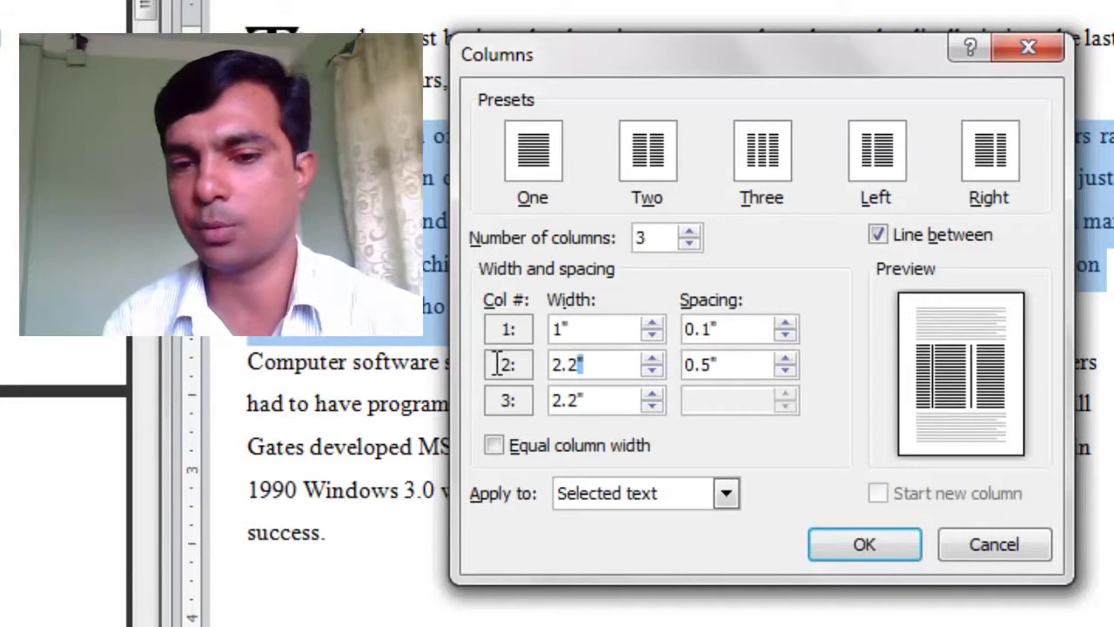
pyautogui.moveTo(499, 364); pyautogui.dragTo(507, 366)
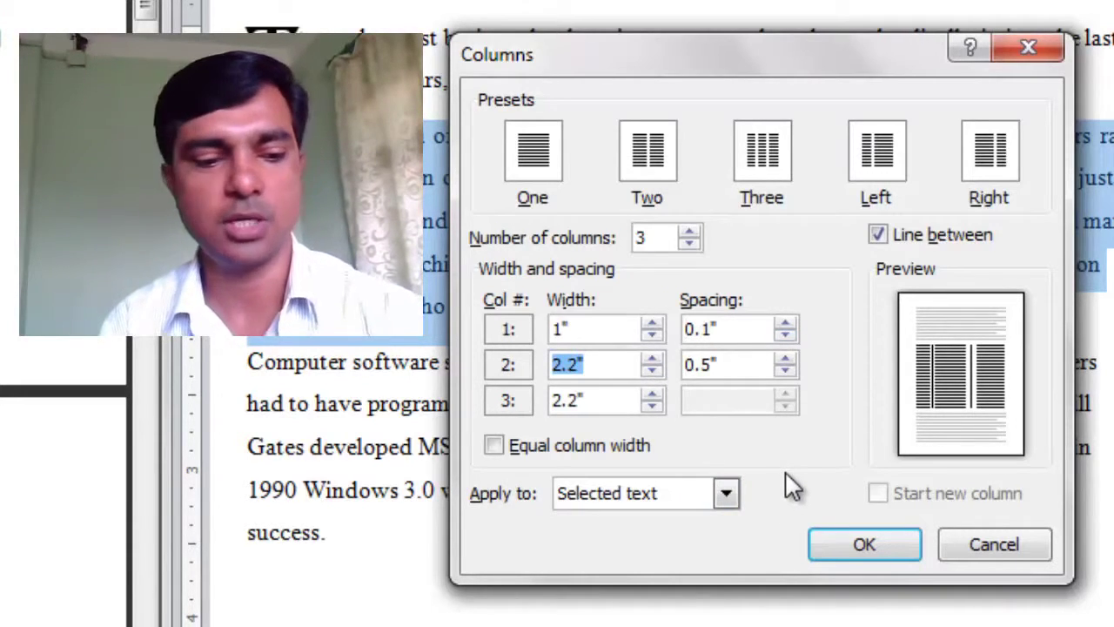
pyautogui.write('4')
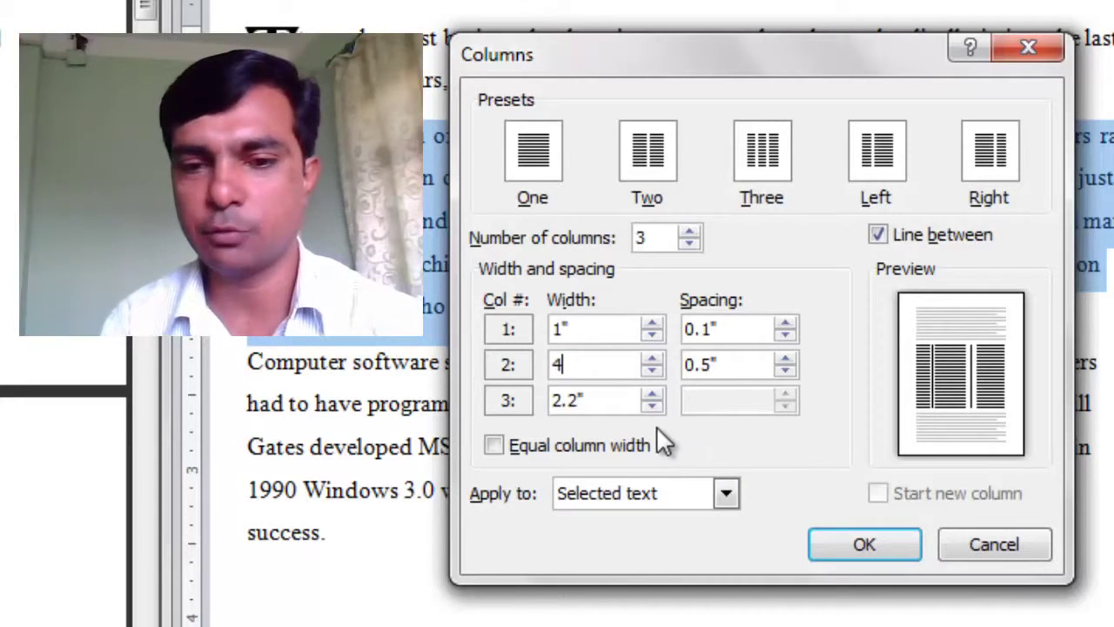
# Step: Make column 3 1" wide and apply the columns to the selected text only
pyautogui.moveTo(630, 405); pyautogui.dragTo(481, 393)
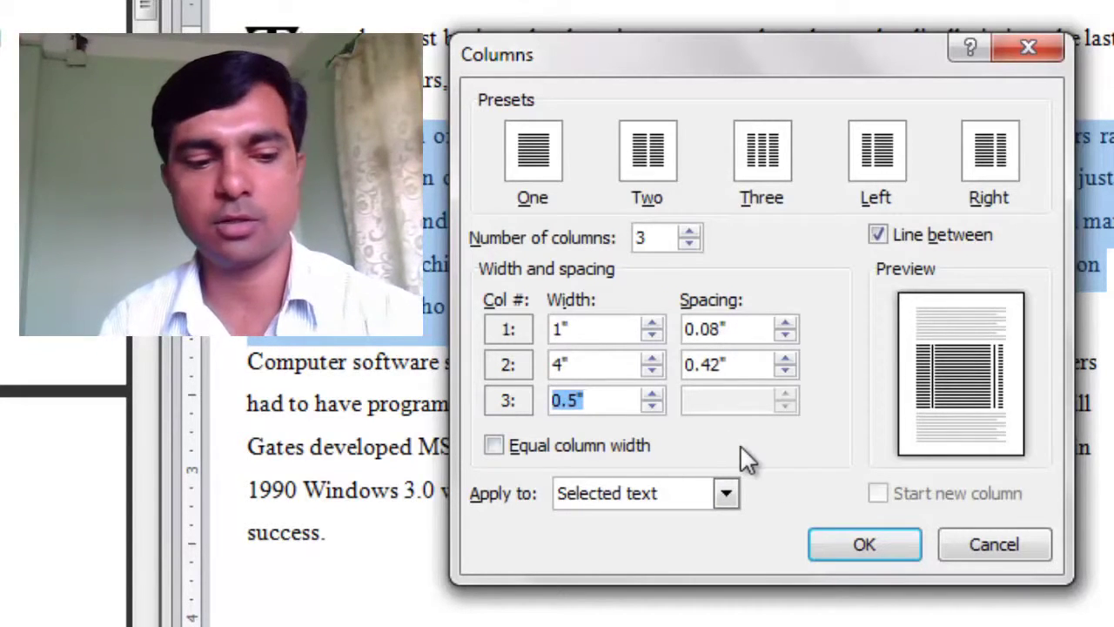
pyautogui.write('1')
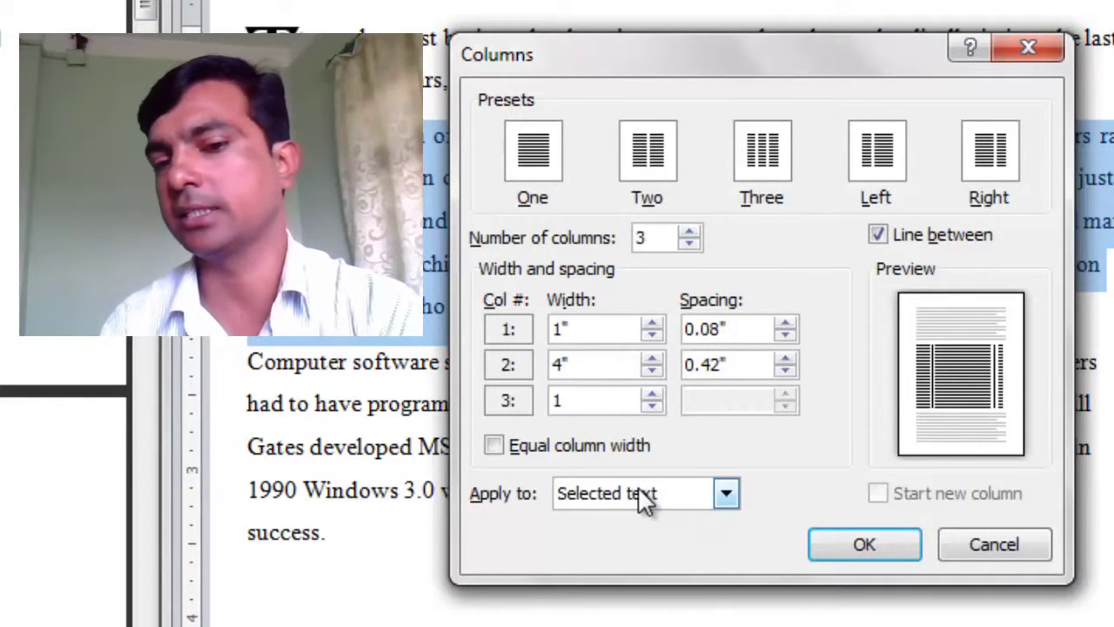
pyautogui.click(727, 493)
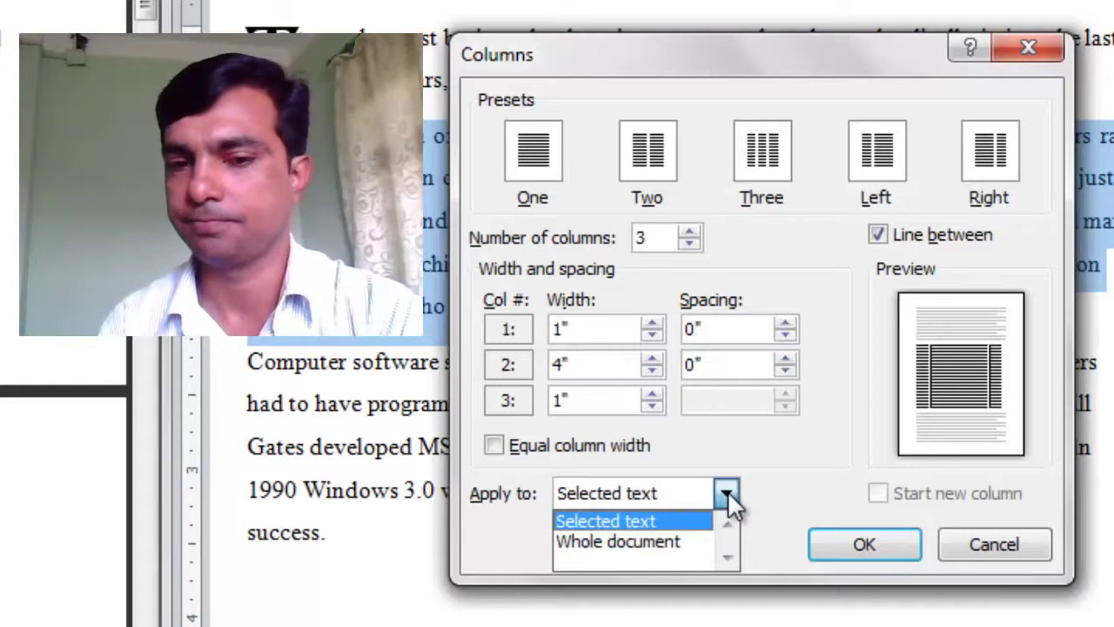
pyautogui.click(728, 493)
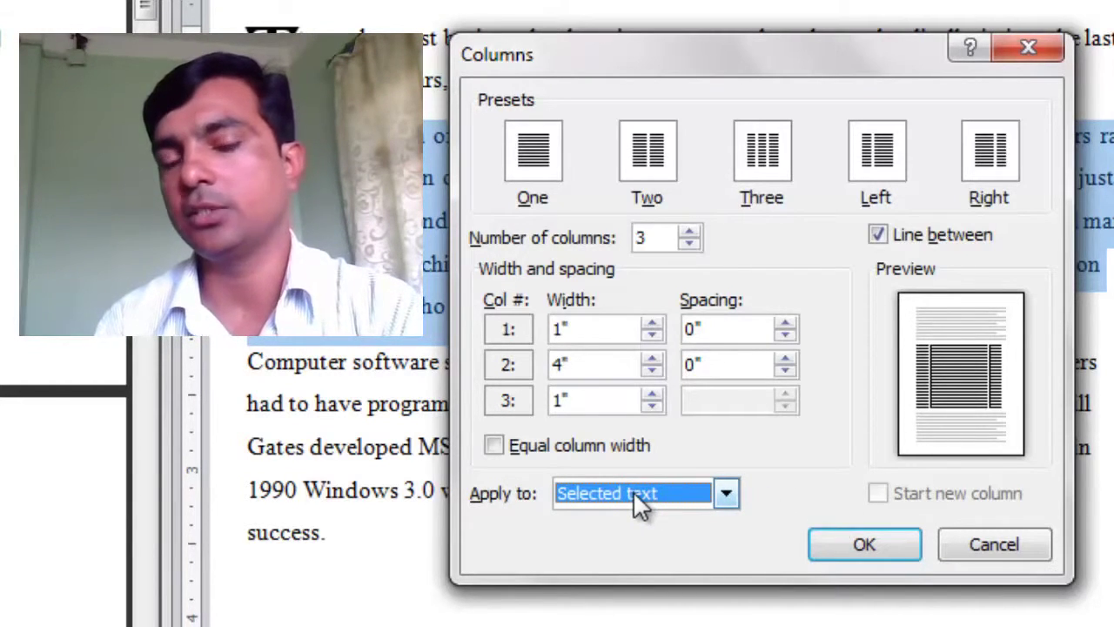
pyautogui.click(864, 547)
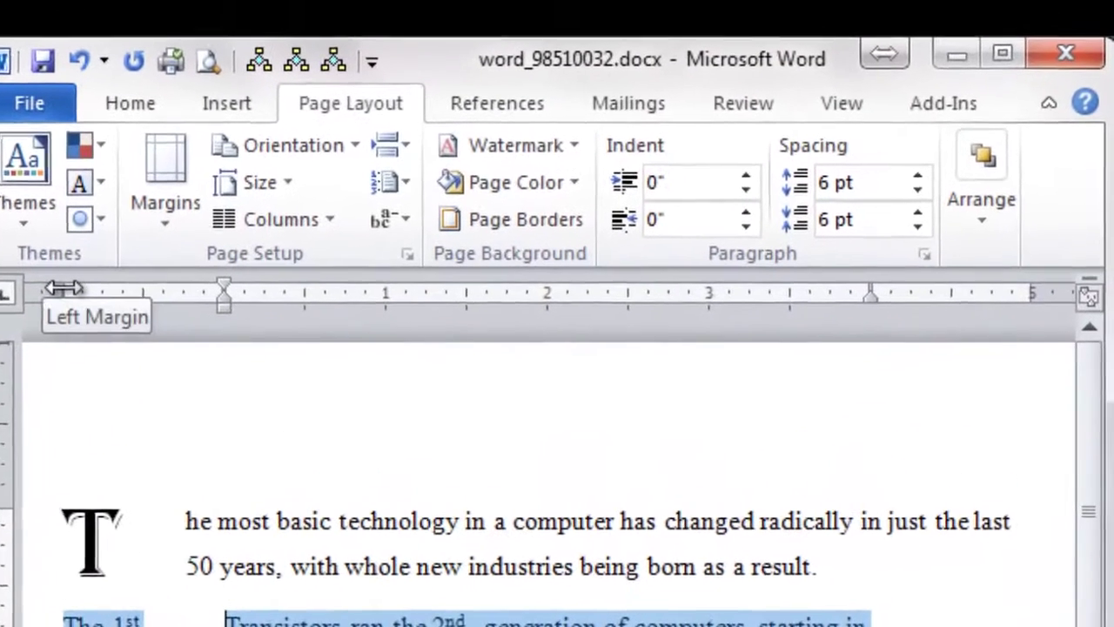
# Step: Check the column measurements on the ruler, deselect, and begin marking task 4 in the PDF
pyautogui.moveTo(52, 292); pyautogui.dragTo(52, 292)
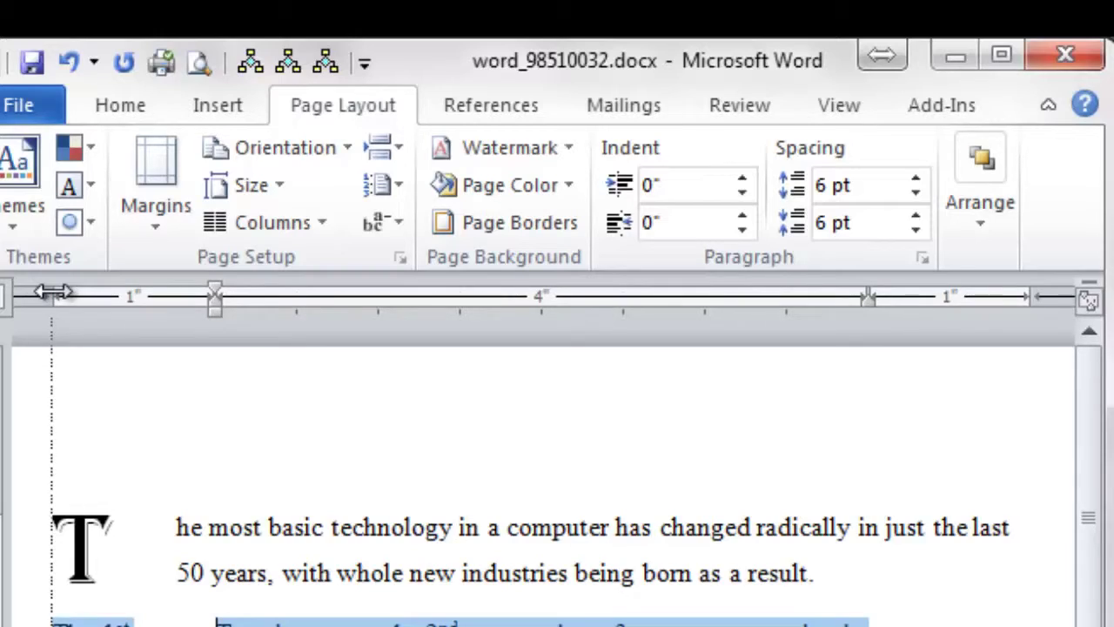
pyautogui.moveTo(53, 293); pyautogui.dragTo(52, 293)
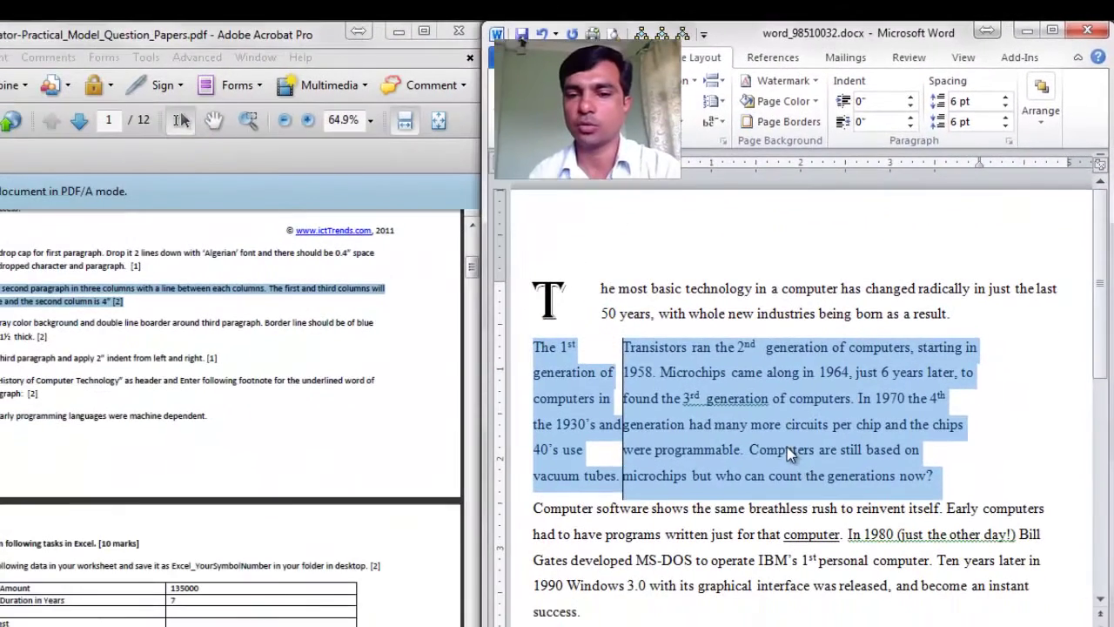
pyautogui.click(787, 447)
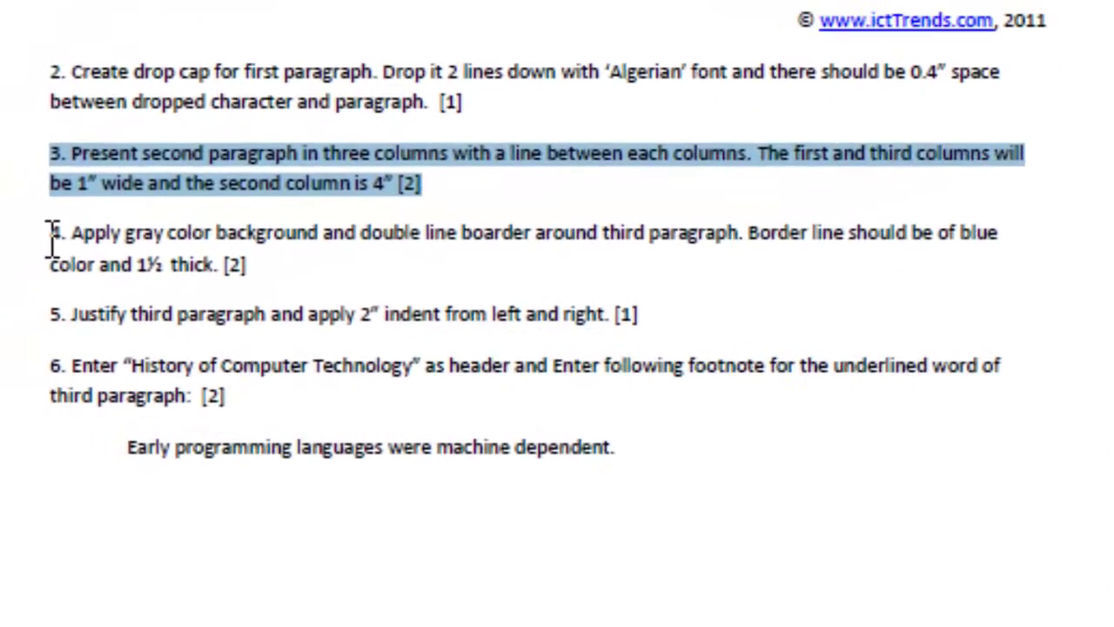
pyautogui.moveTo(0, 321); pyautogui.dragTo(126, 342)
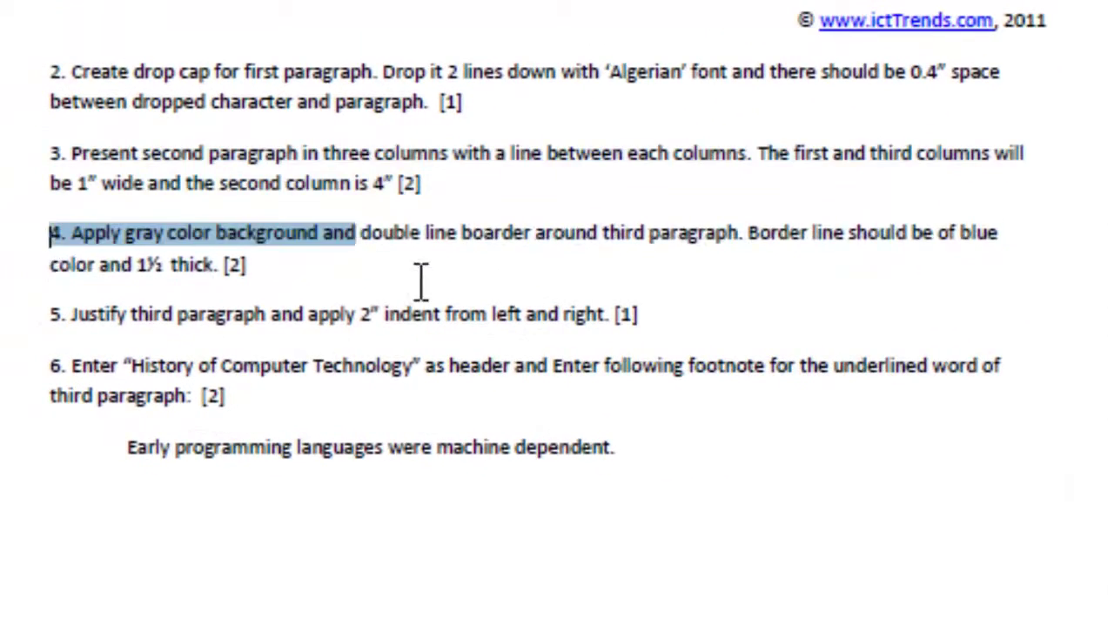
# Step: Finish marking task 4, then select the whole 'Computer software' paragraph in Word
pyautogui.moveTo(421, 279); pyautogui.dragTo(258, 268)
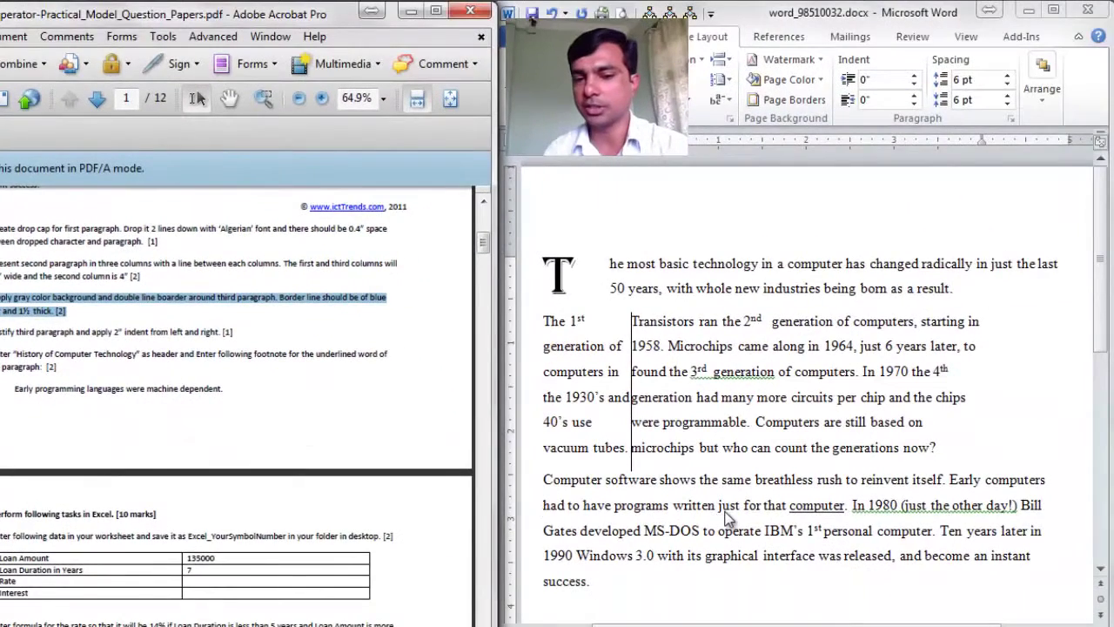
pyautogui.tripleClick(730, 516)
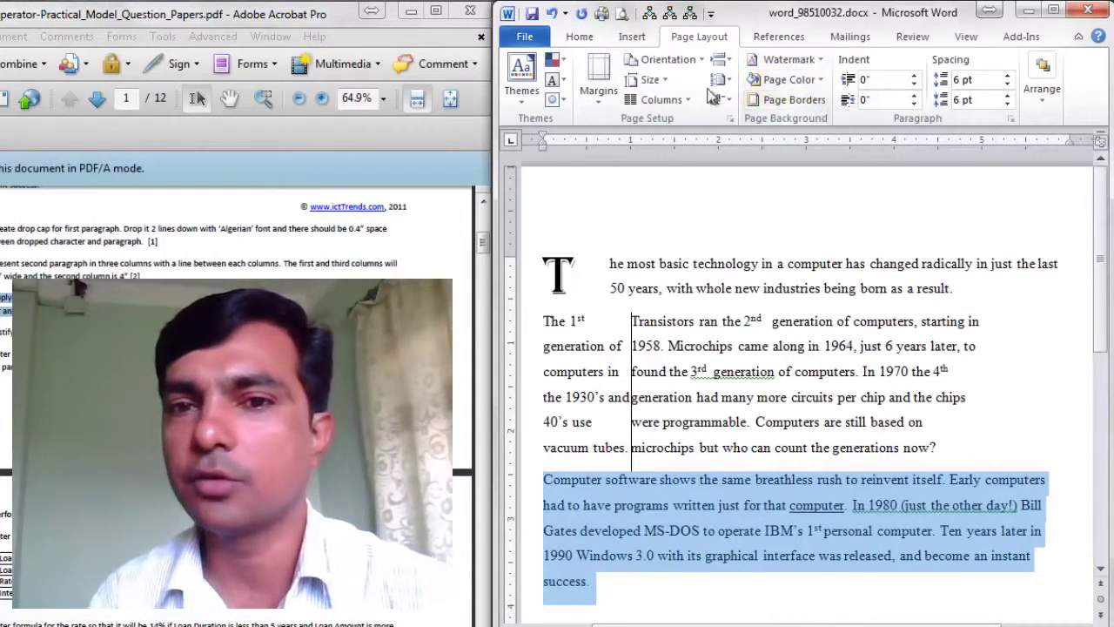
pyautogui.click(578, 39)
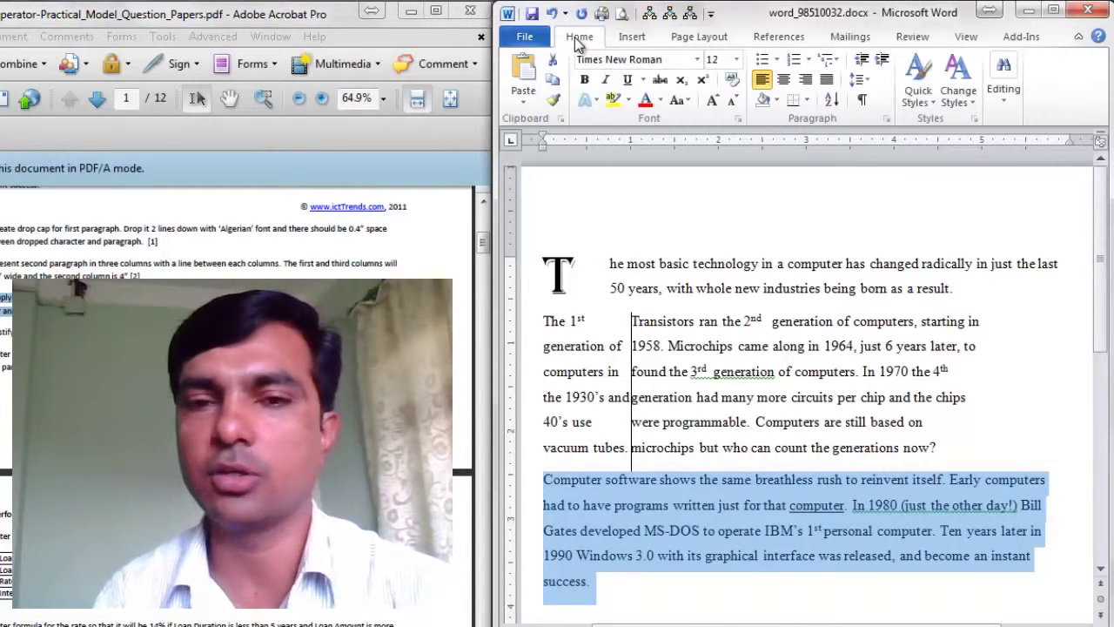
# Step: Shade the third paragraph's background light gray in Borders and Shading
pyautogui.click(806, 101)
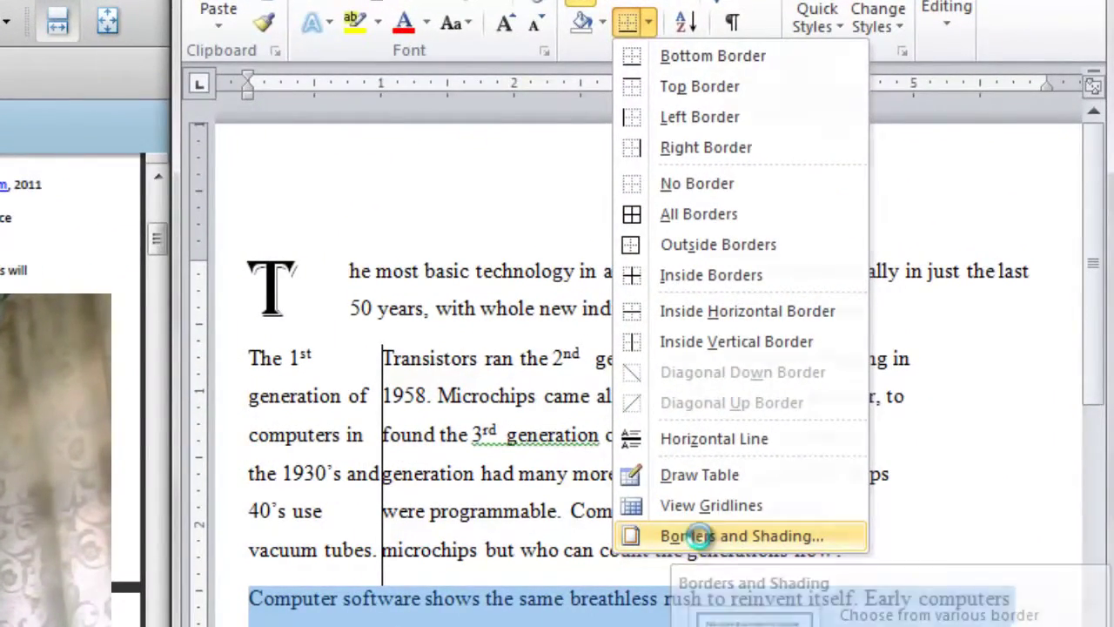
pyautogui.click(700, 535)
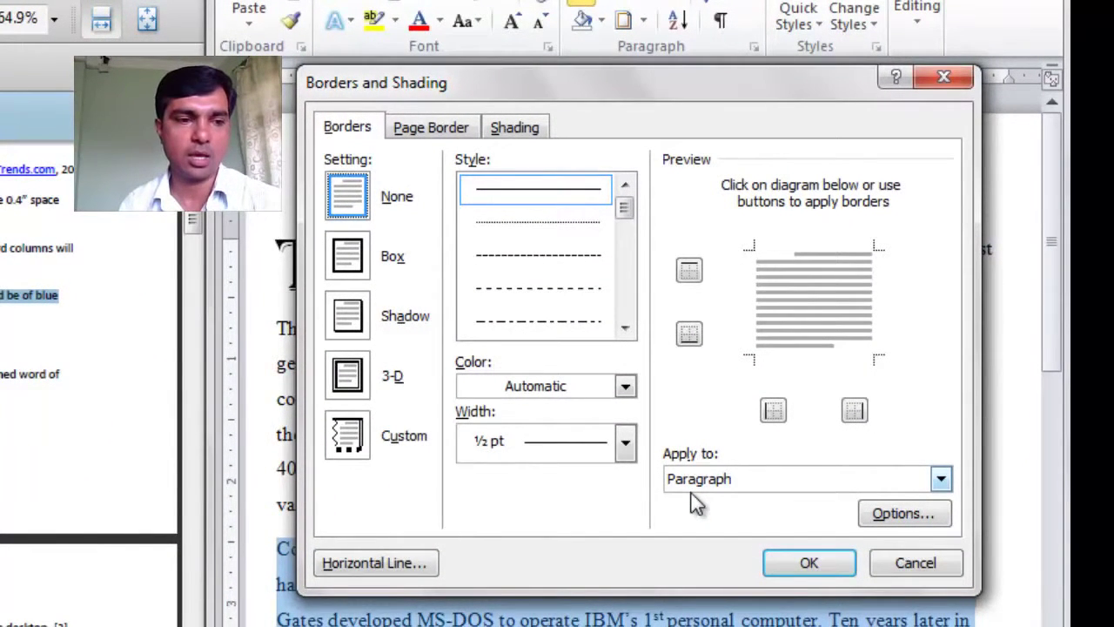
pyautogui.click(517, 131)
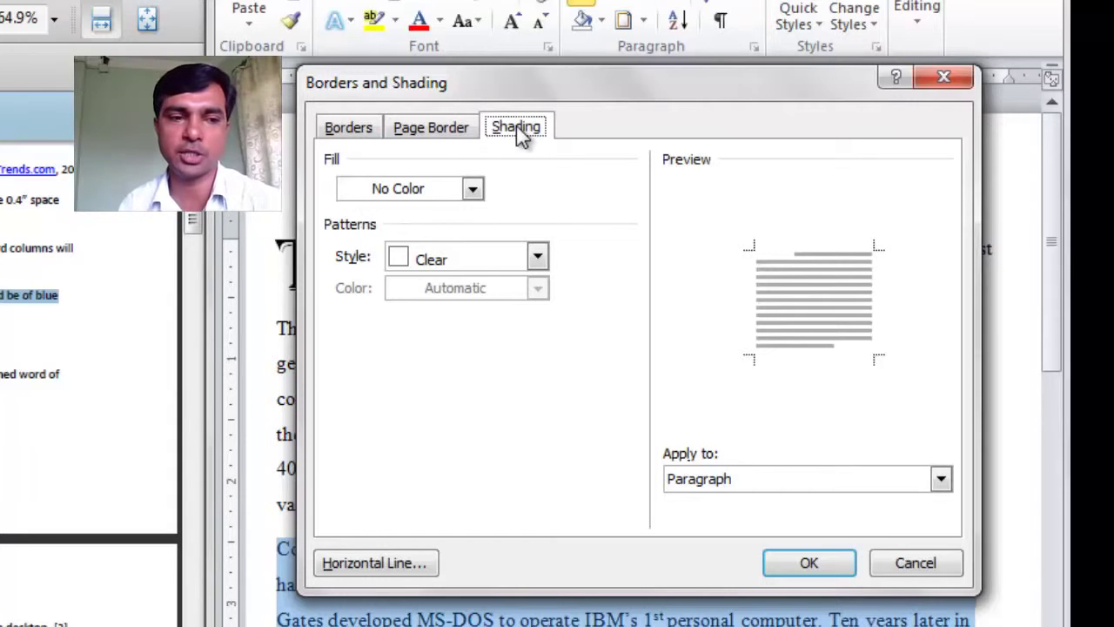
pyautogui.click(473, 190)
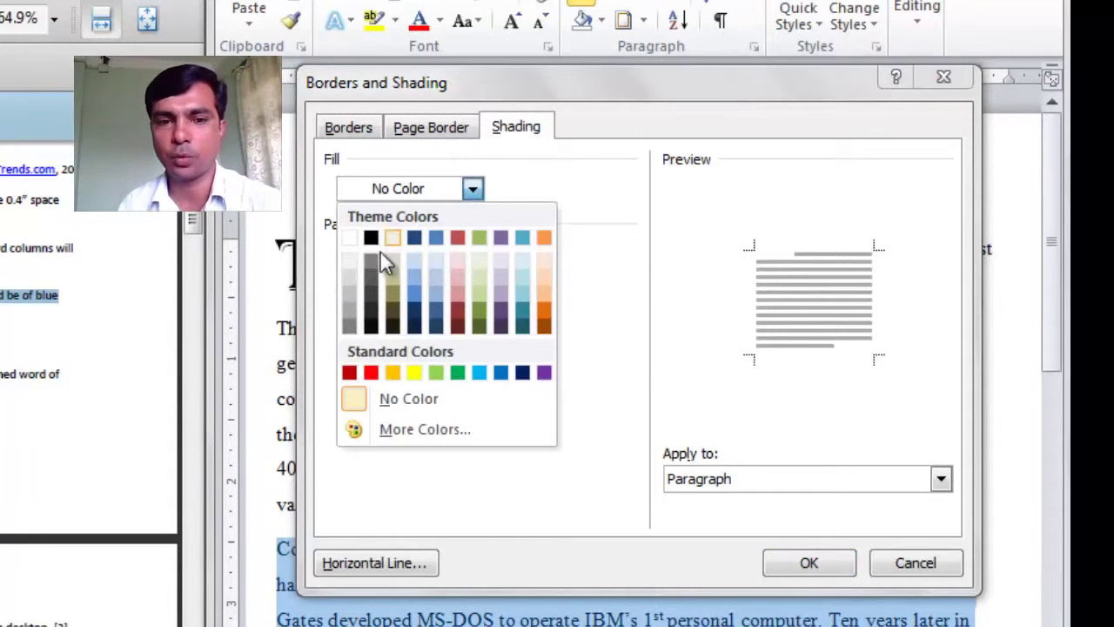
pyautogui.click(346, 275)
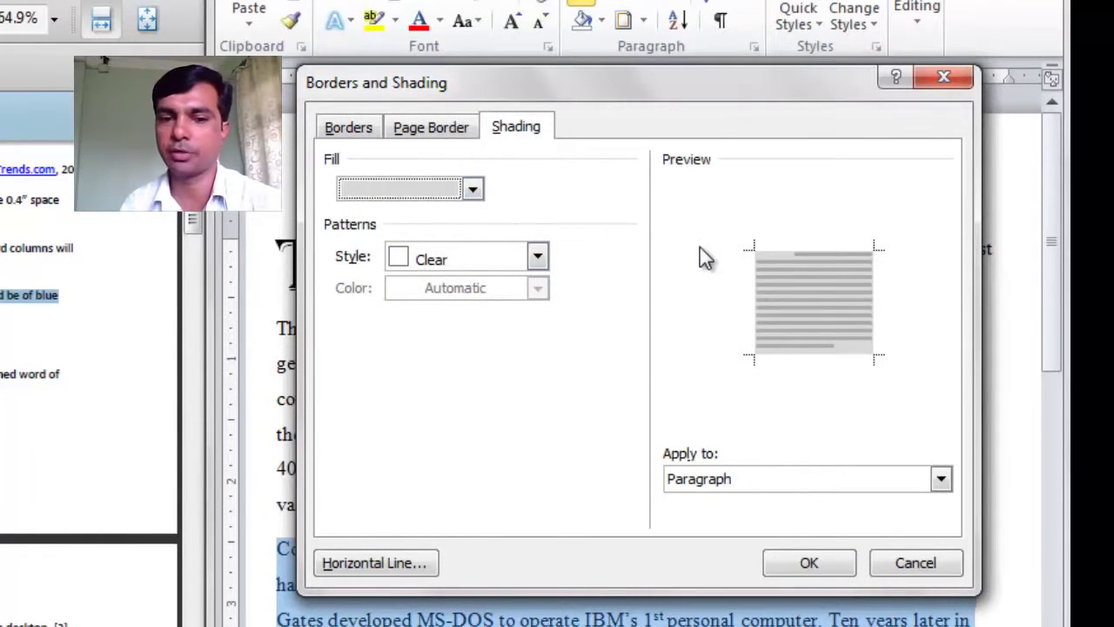
# Step: Give the paragraph a dark blue, double-line, 1½ pt box border
pyautogui.click(353, 129)
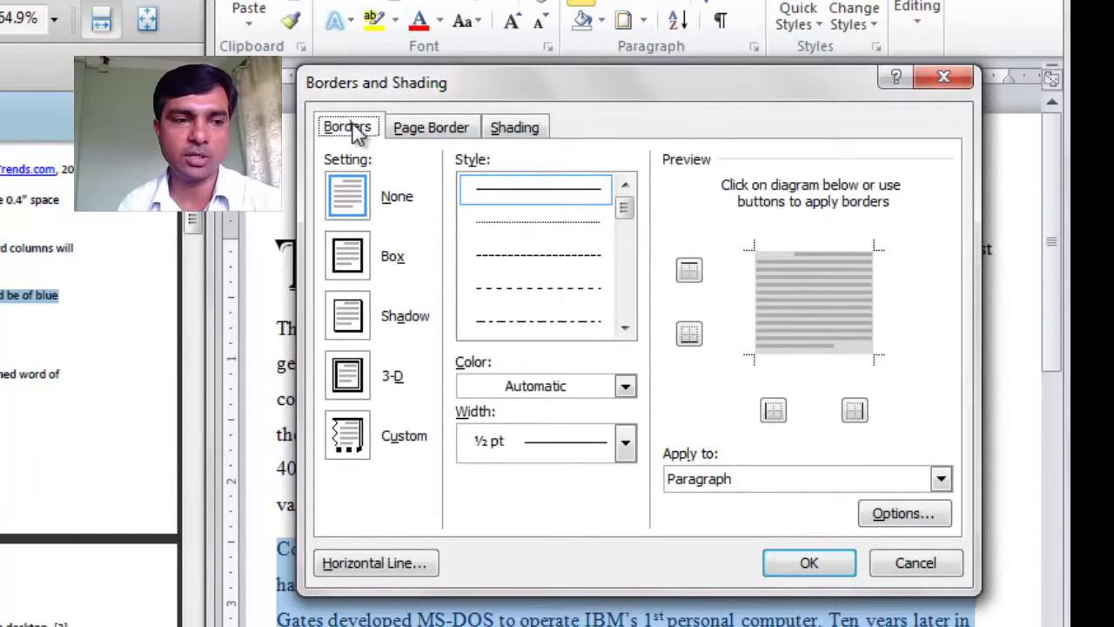
pyautogui.click(594, 391)
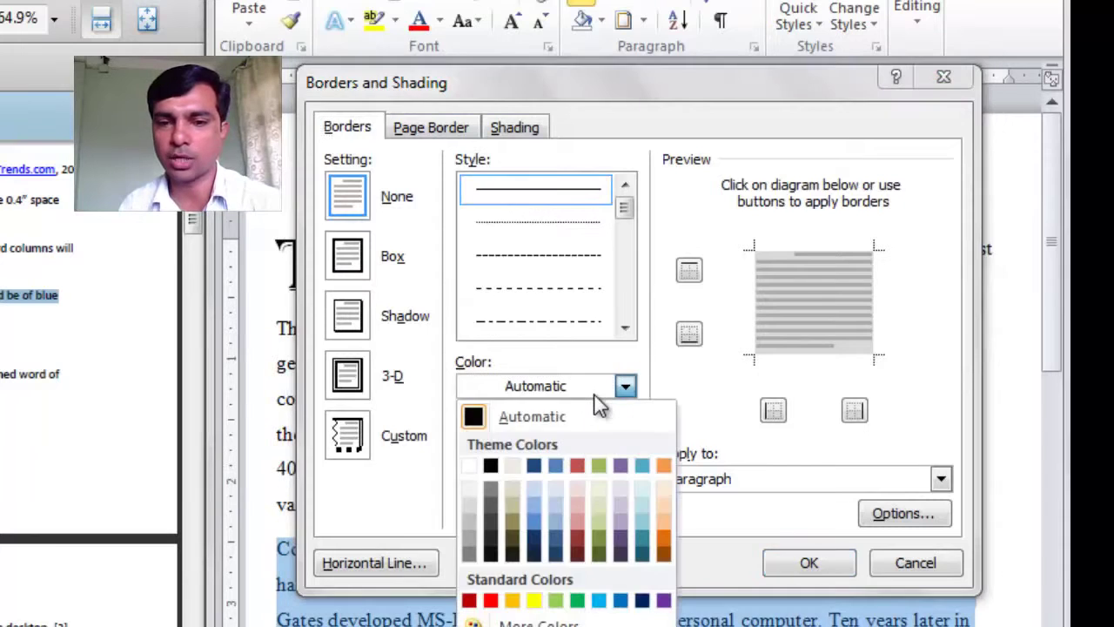
pyautogui.click(534, 468)
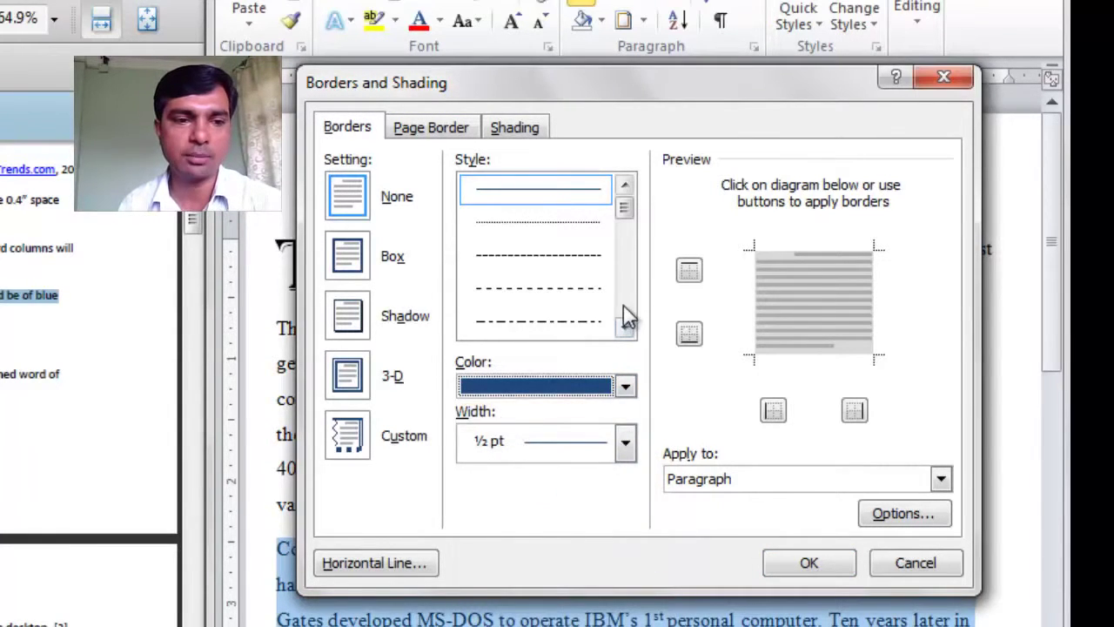
pyautogui.click(625, 327)
pyautogui.click(625, 327)
pyautogui.click(626, 329)
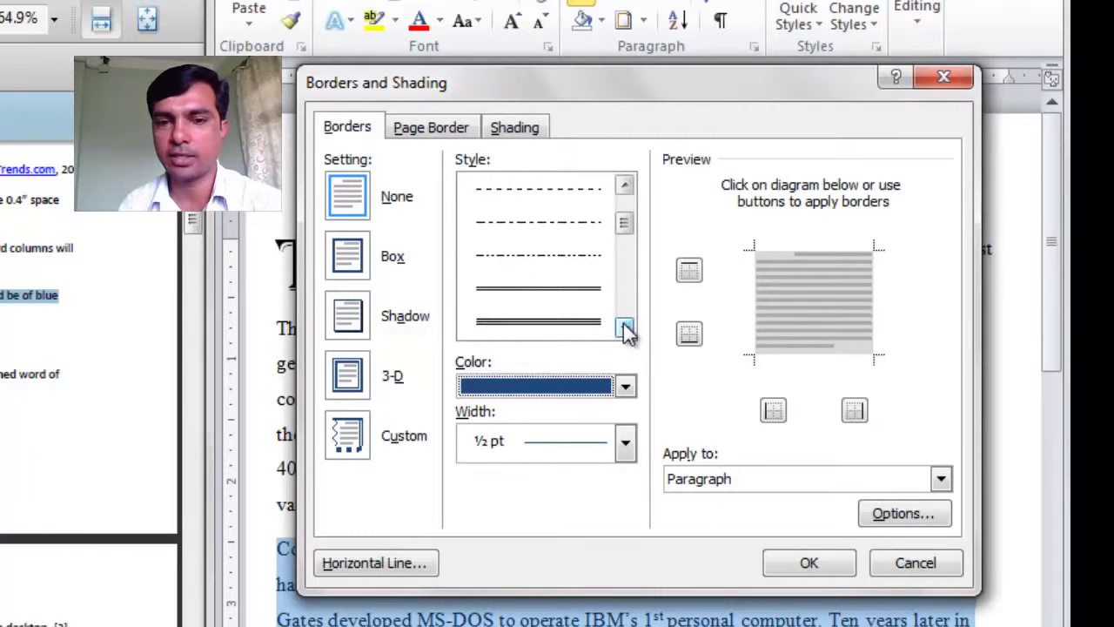
pyautogui.click(570, 296)
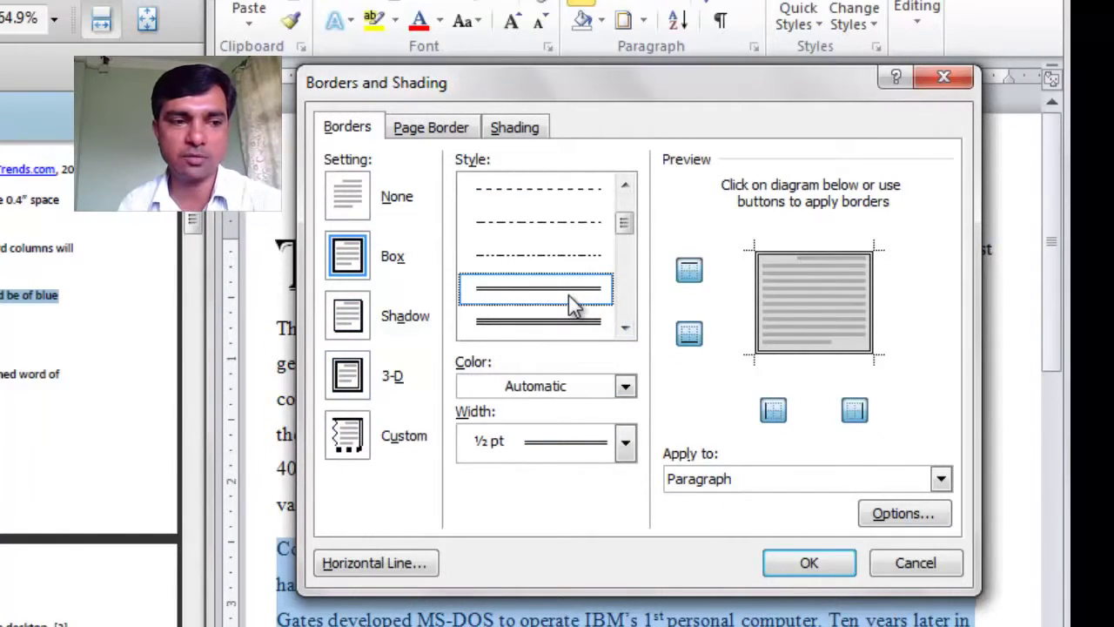
pyautogui.click(625, 444)
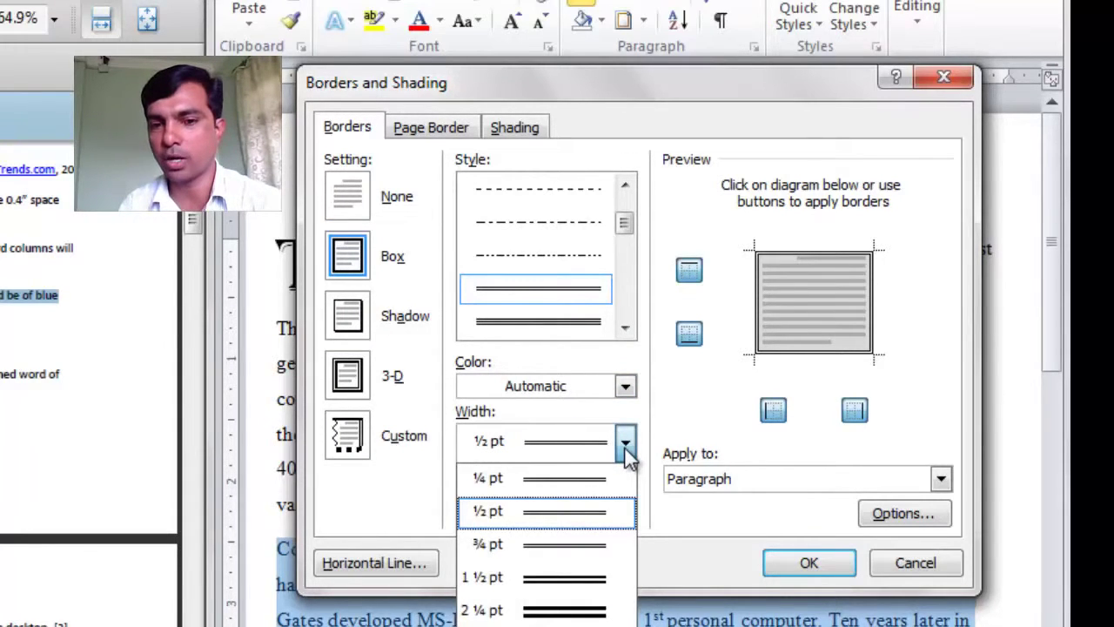
pyautogui.click(538, 590)
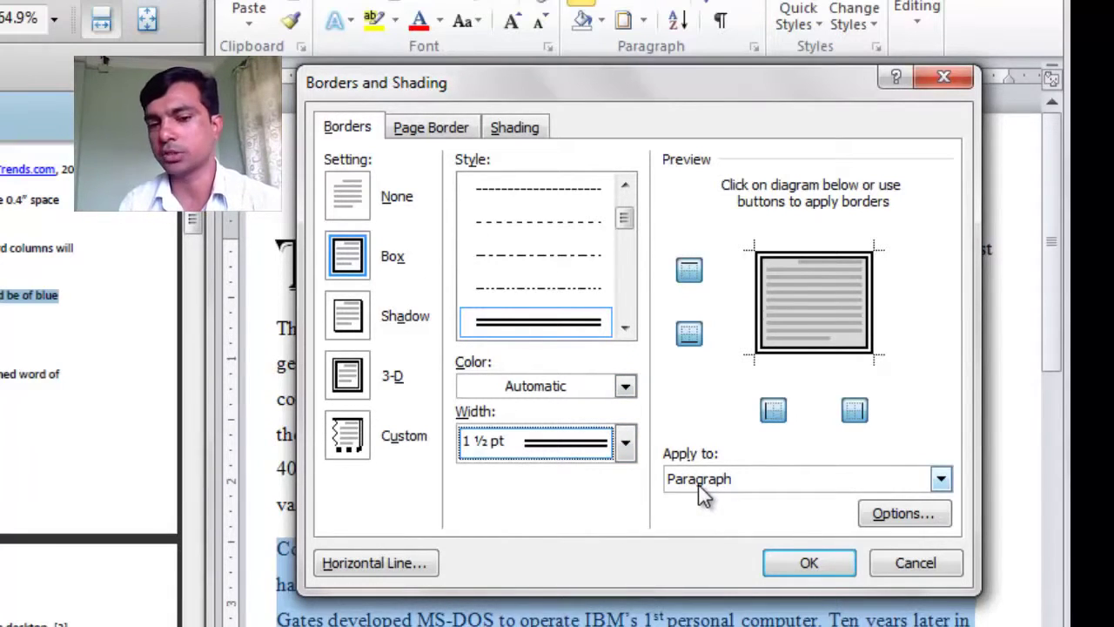
pyautogui.click(796, 569)
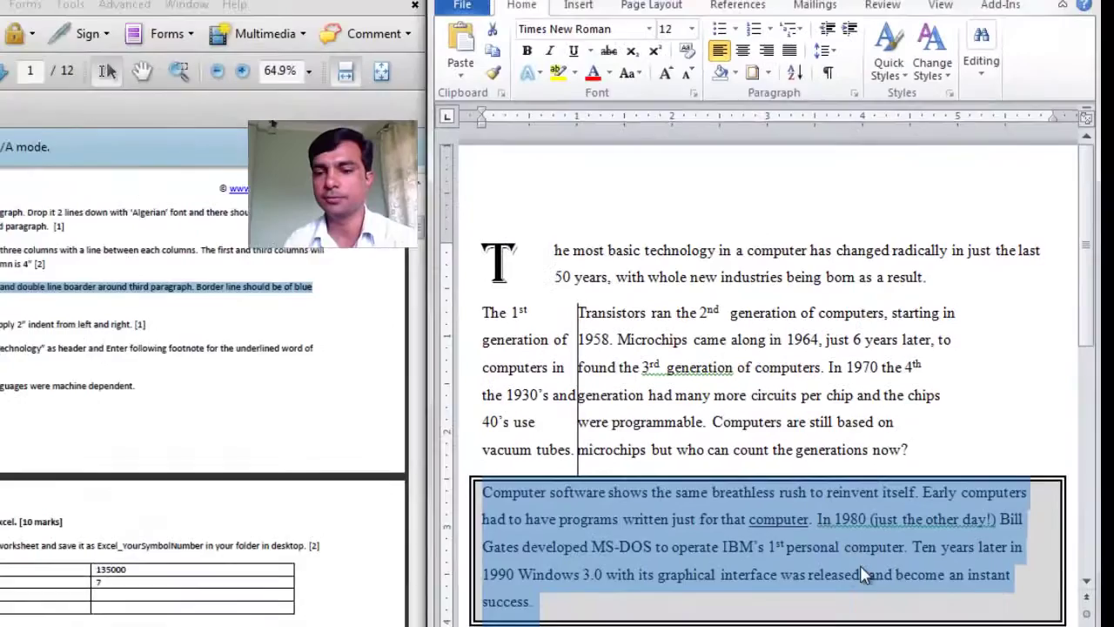
# Step: Reselect the third paragraph and recolour its border dark blue
pyautogui.click(656, 591)
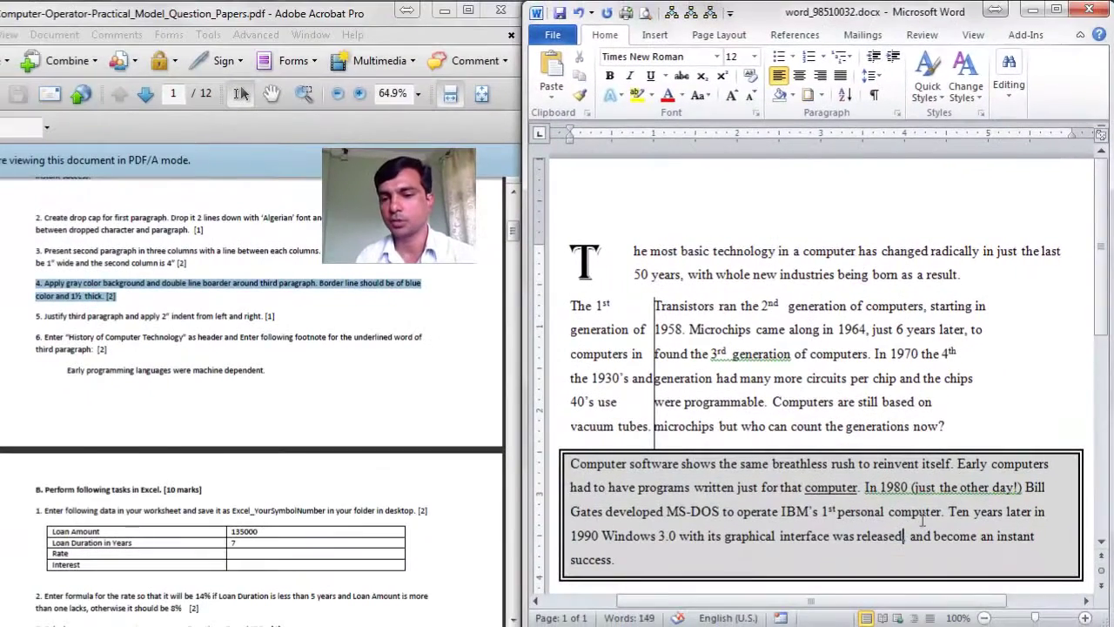
pyautogui.scroll(-2, 829, 485)
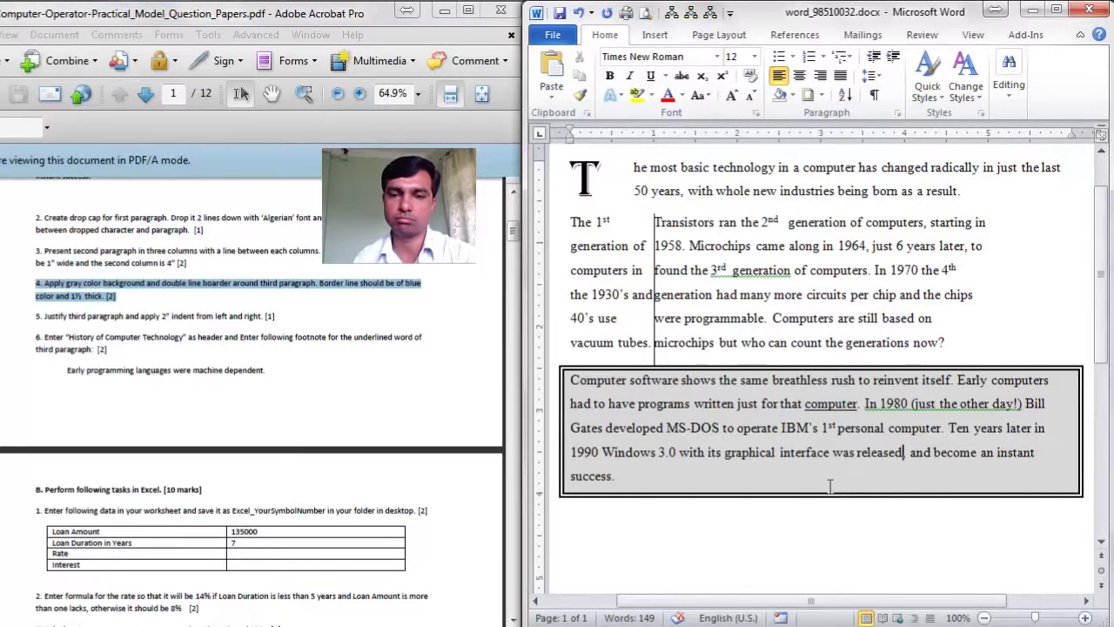
pyautogui.tripleClick(752, 415)
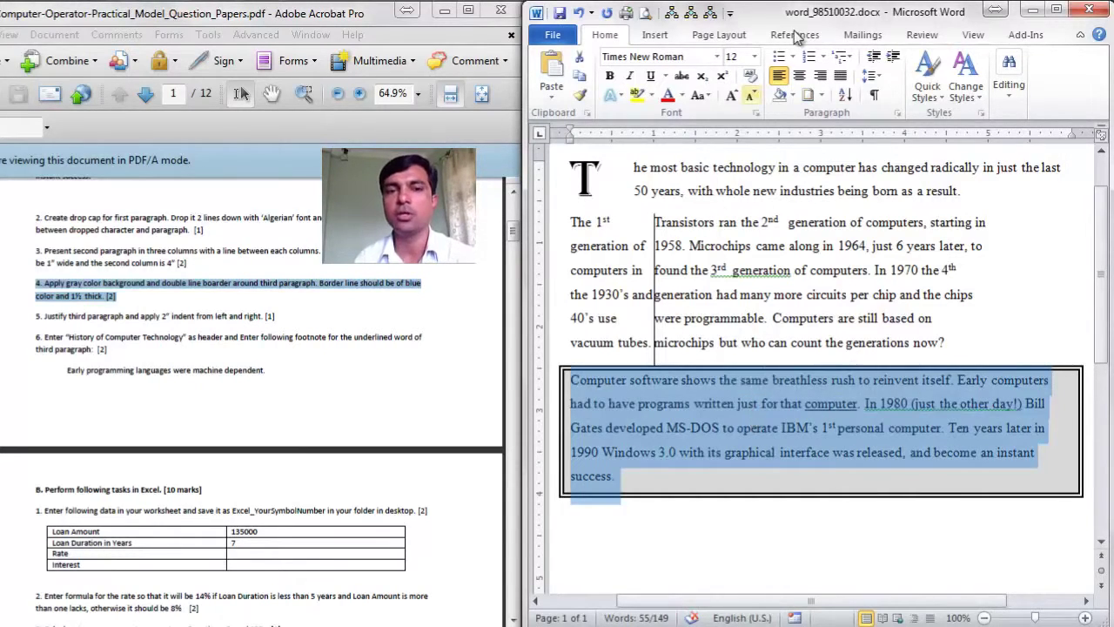
pyautogui.click(821, 96)
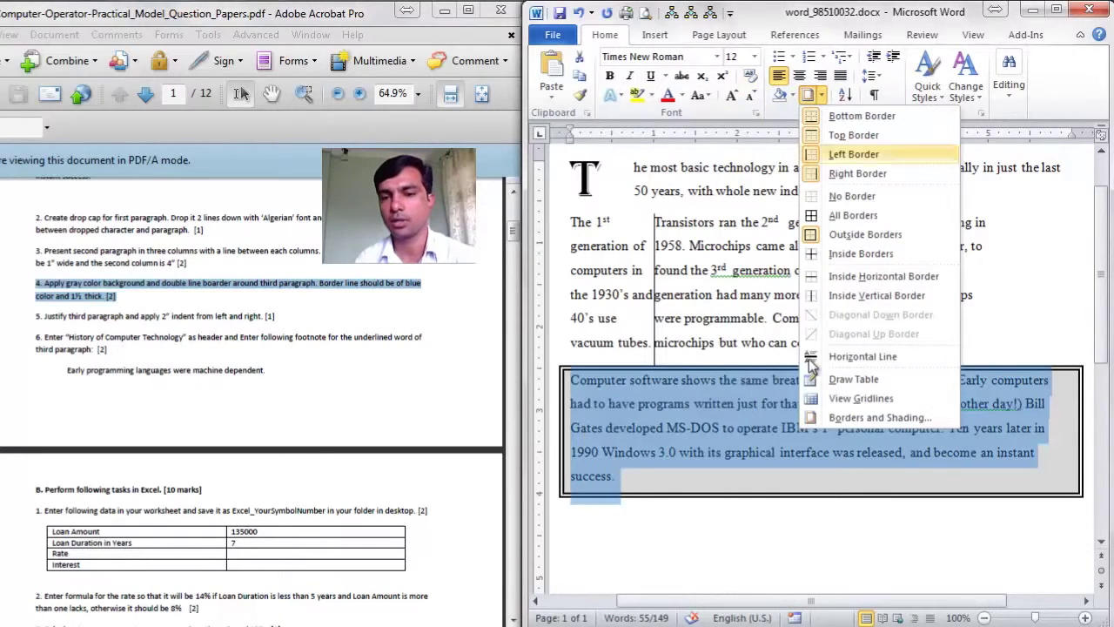
pyautogui.click(873, 419)
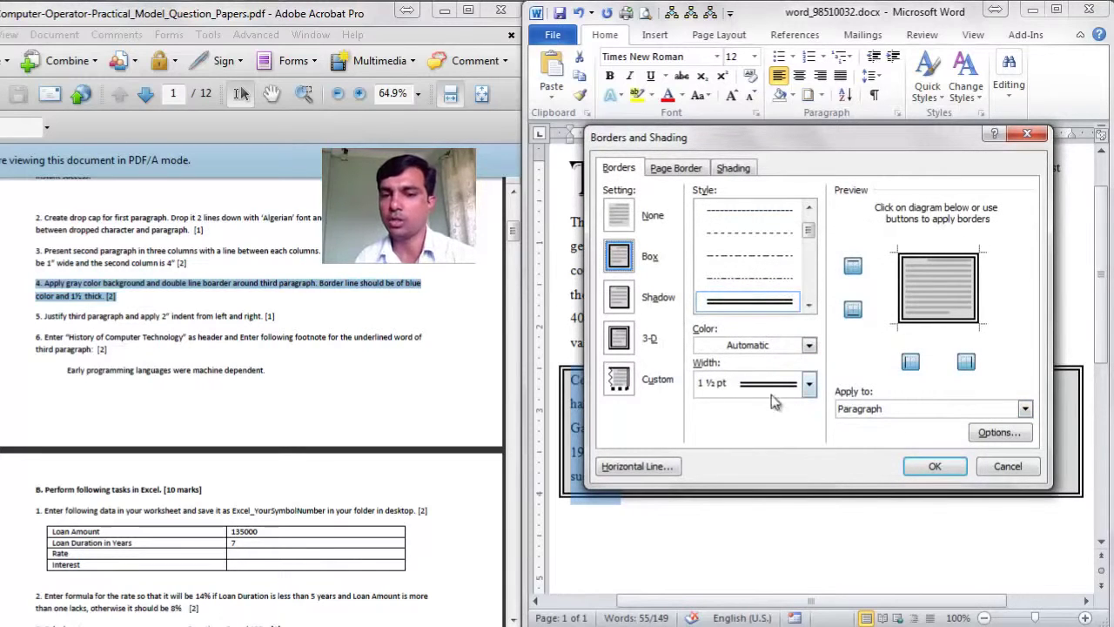
pyautogui.click(809, 345)
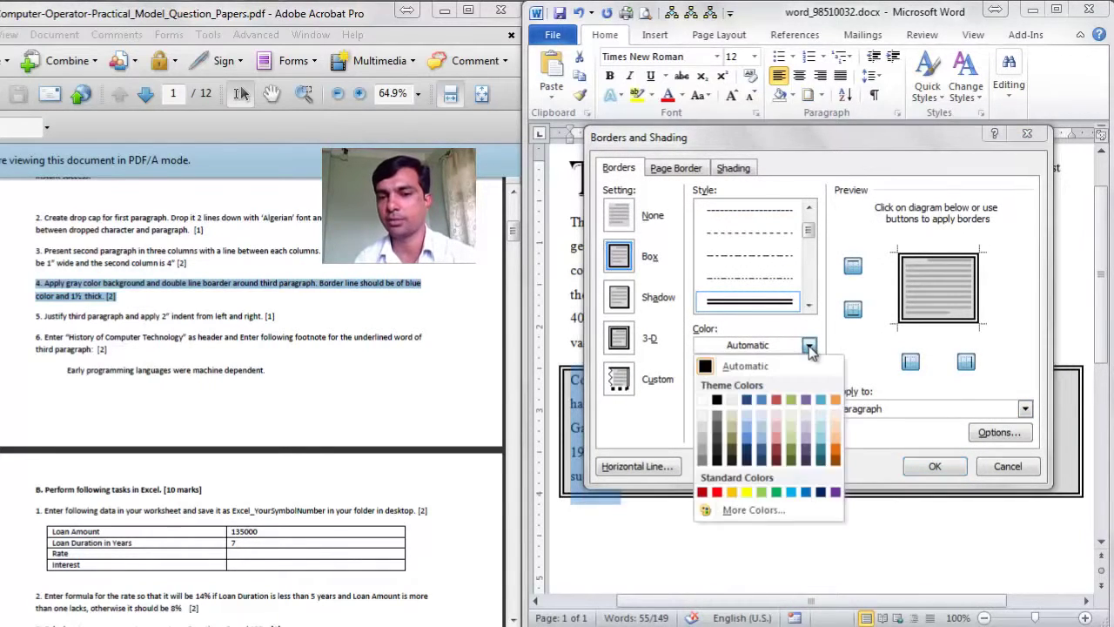
pyautogui.click(746, 399)
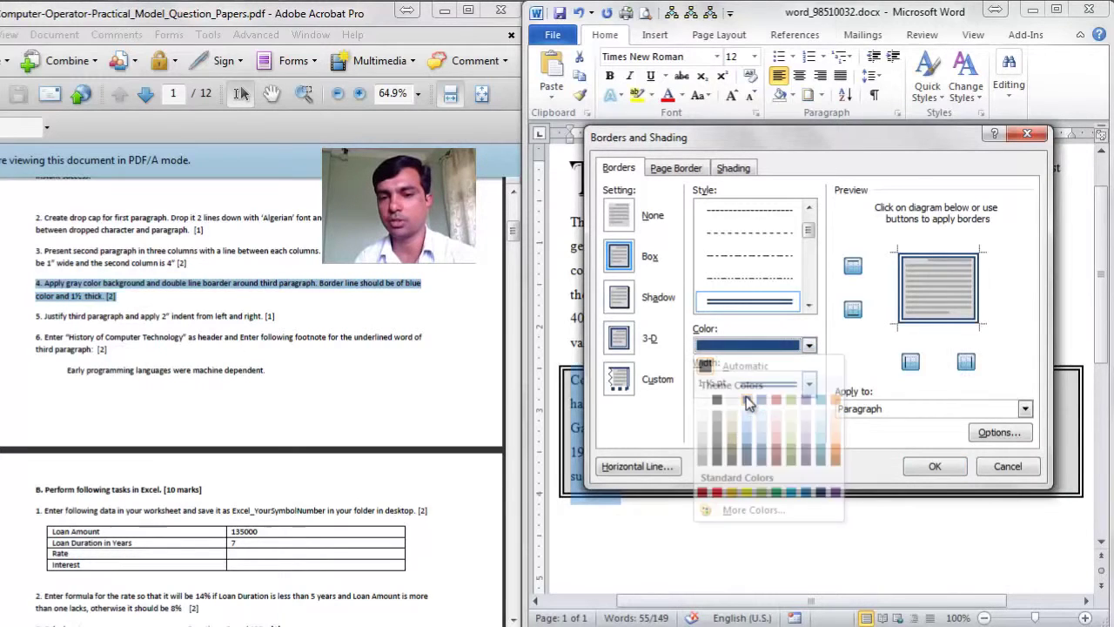
pyautogui.click(934, 465)
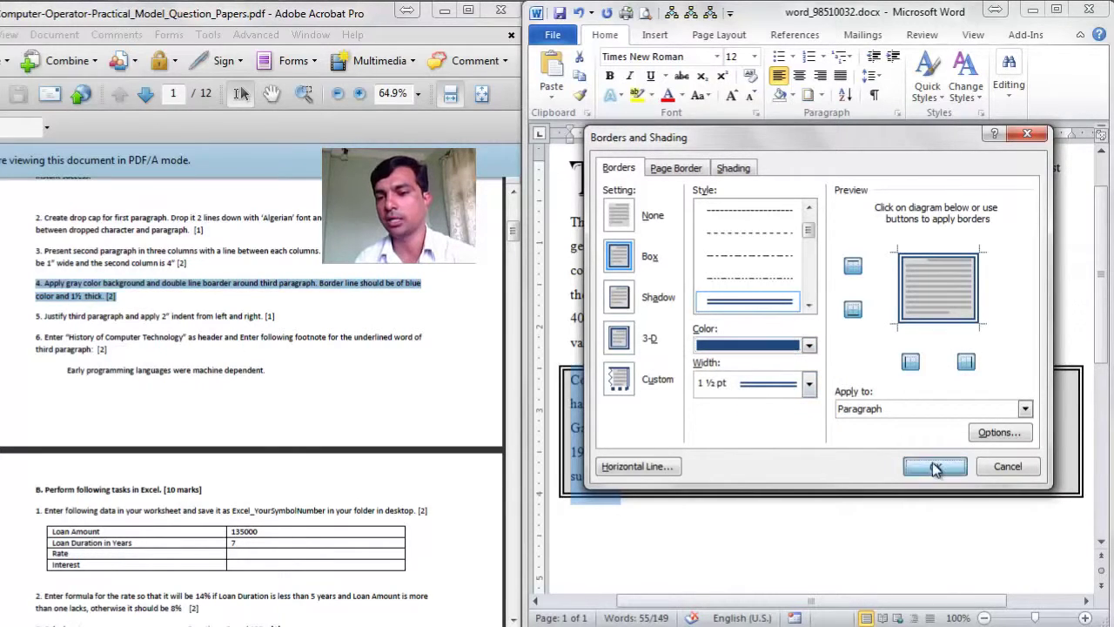
# Step: Deselect to view the blue border and mark task 5 in the question paper
pyautogui.click(878, 442)
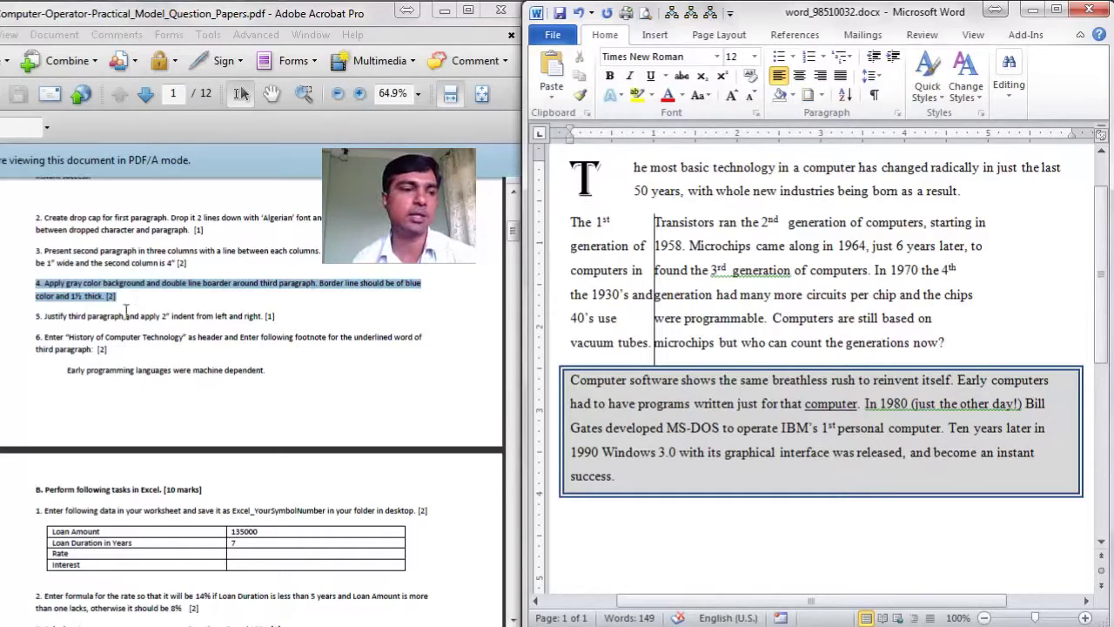
pyautogui.moveTo(36, 315); pyautogui.dragTo(277, 317)
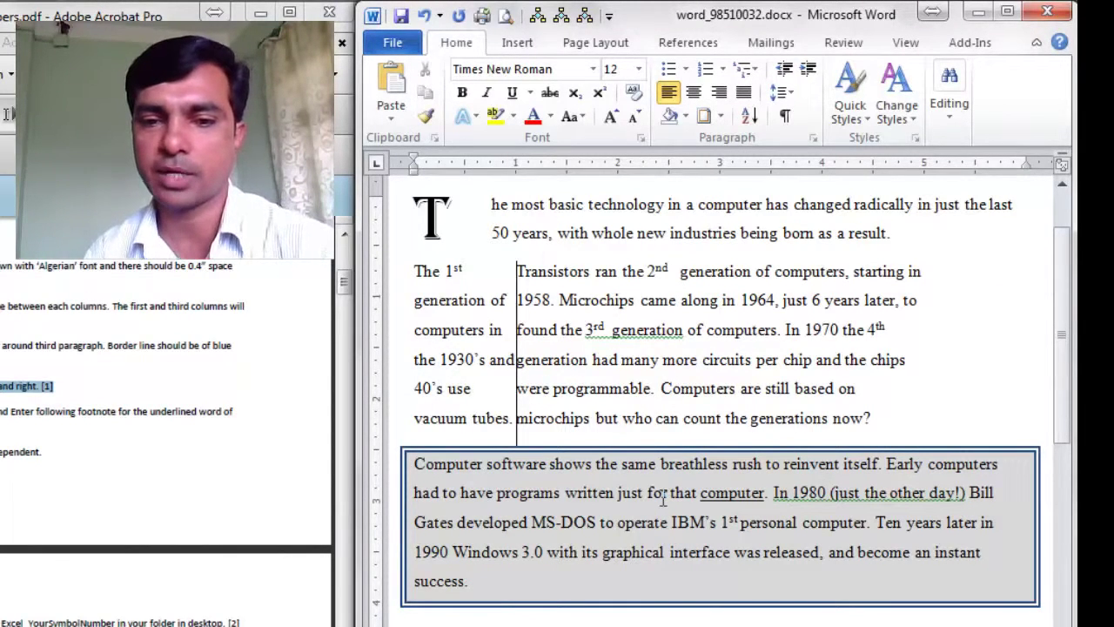
# Step: Justify the third paragraph and set 2" left and right indents
pyautogui.click(745, 96)
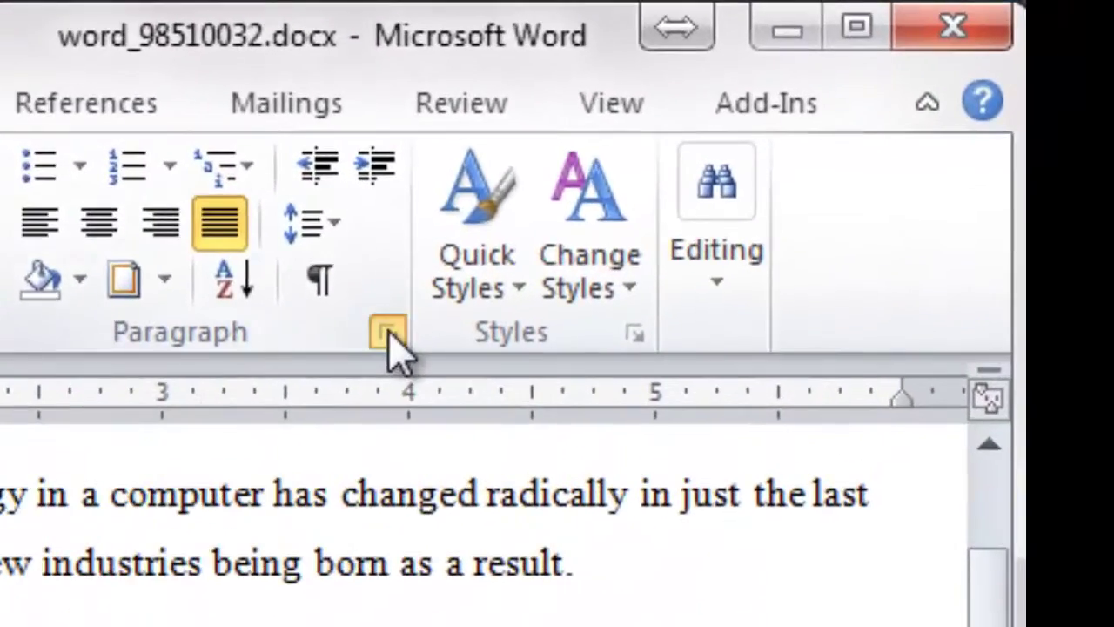
pyautogui.click(389, 340)
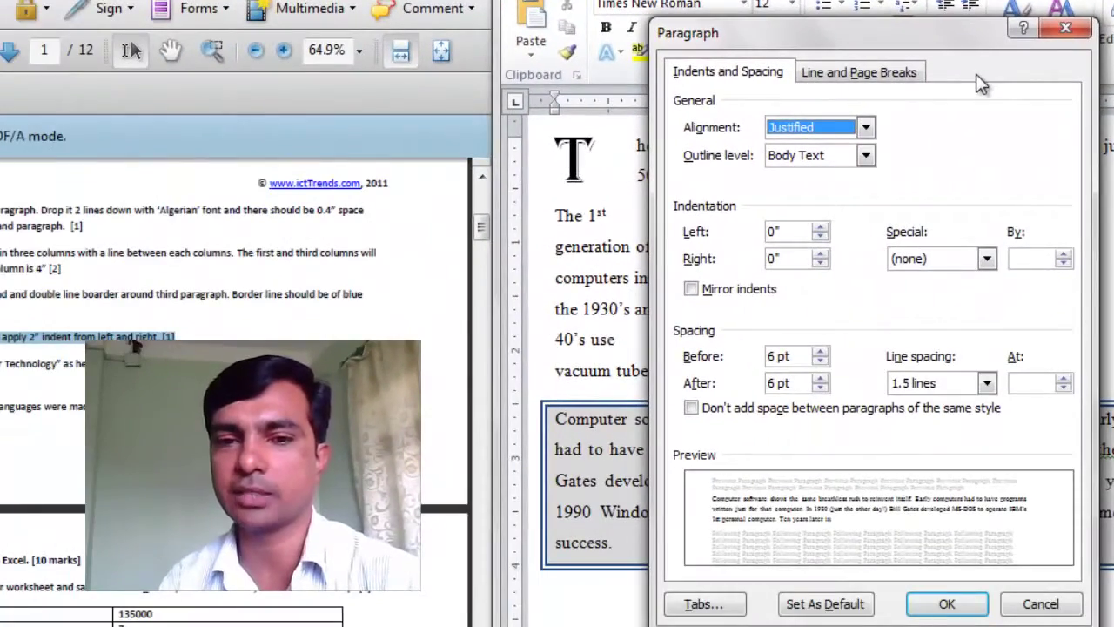
pyautogui.moveTo(779, 231); pyautogui.dragTo(759, 232)
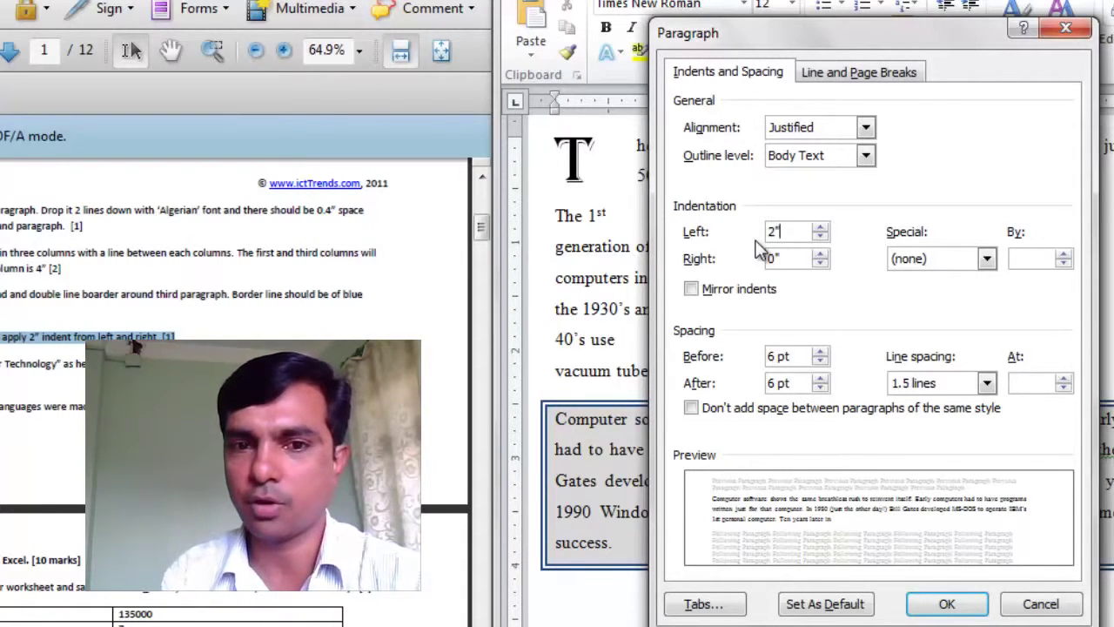
pyautogui.moveTo(794, 257); pyautogui.dragTo(740, 257)
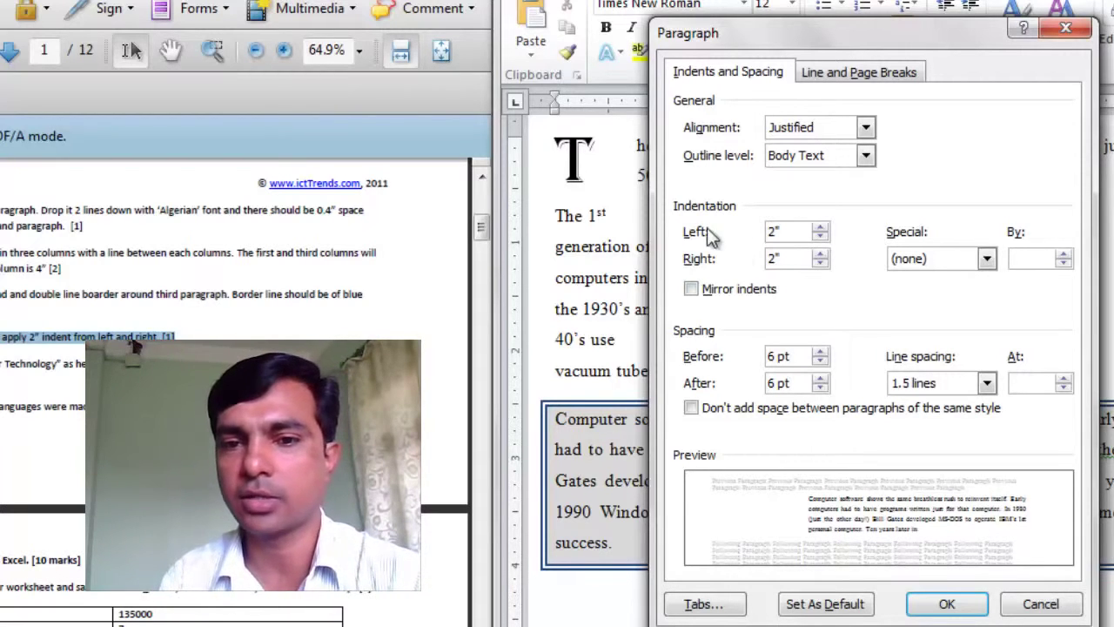
pyautogui.write('2"')
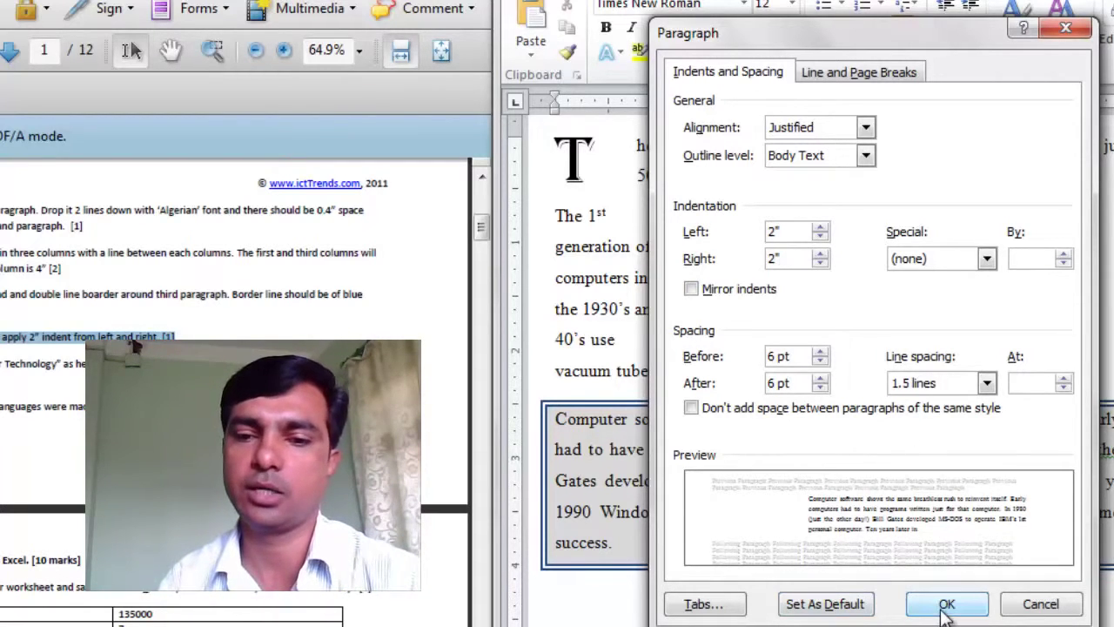
pyautogui.click(945, 604)
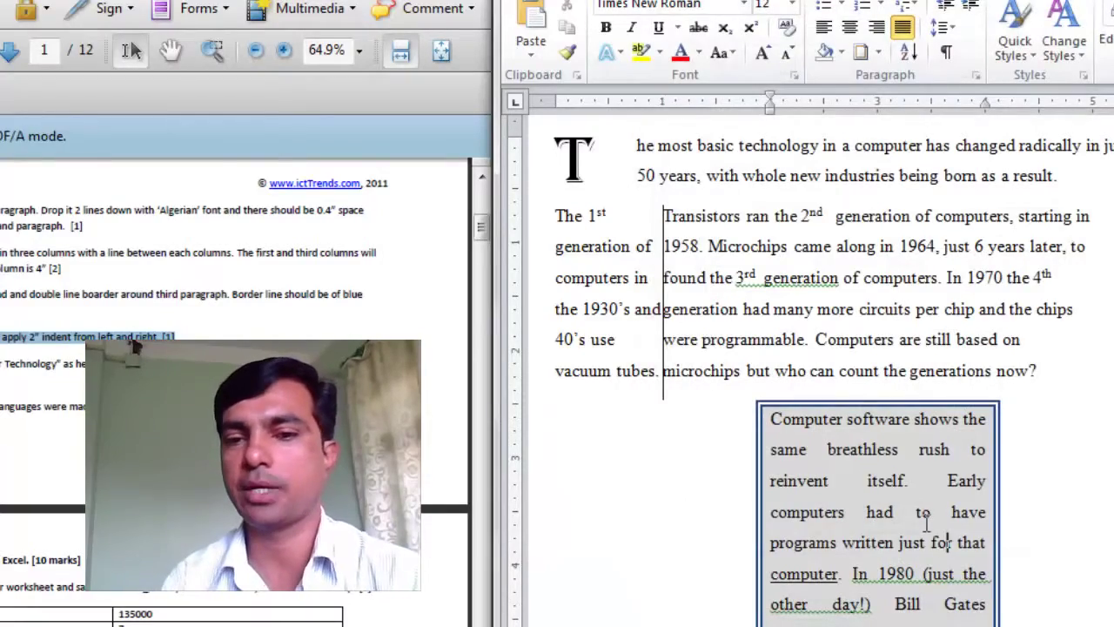
# Step: Check the 2" indent distances on the ruler
pyautogui.scroll(-4, 930, 540)
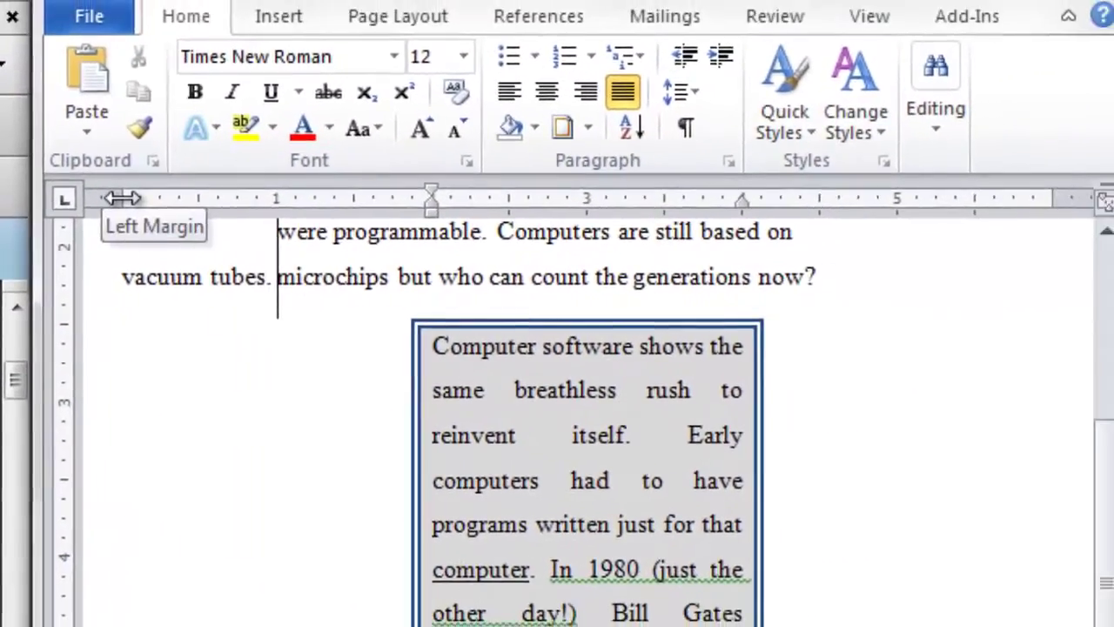
pyautogui.moveTo(122, 199); pyautogui.dragTo(122, 199)
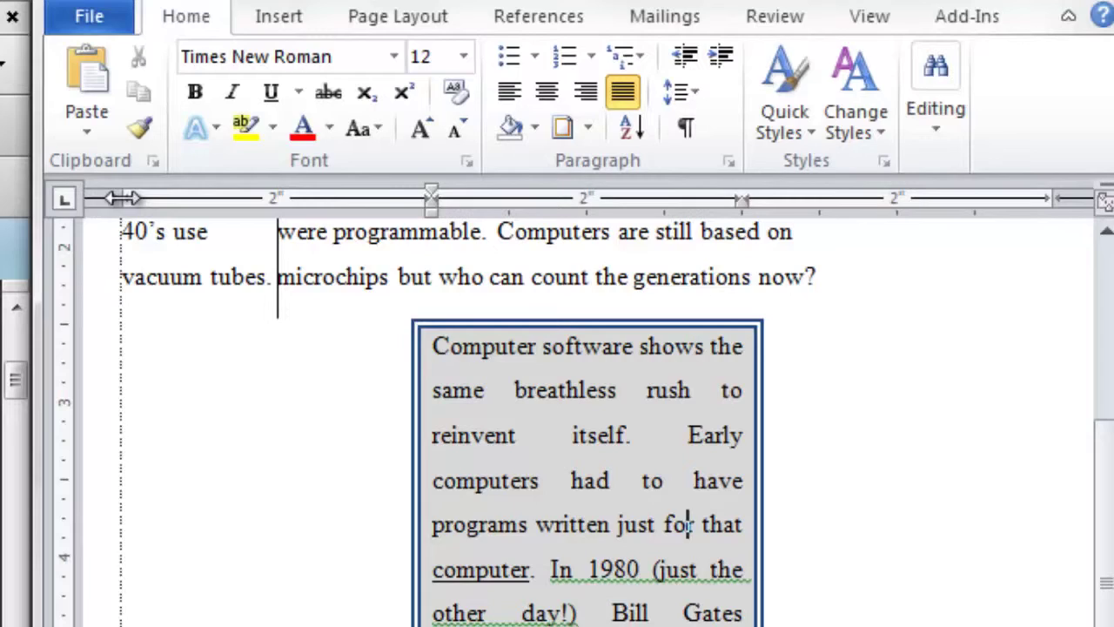
pyautogui.moveTo(122, 199); pyautogui.dragTo(122, 198)
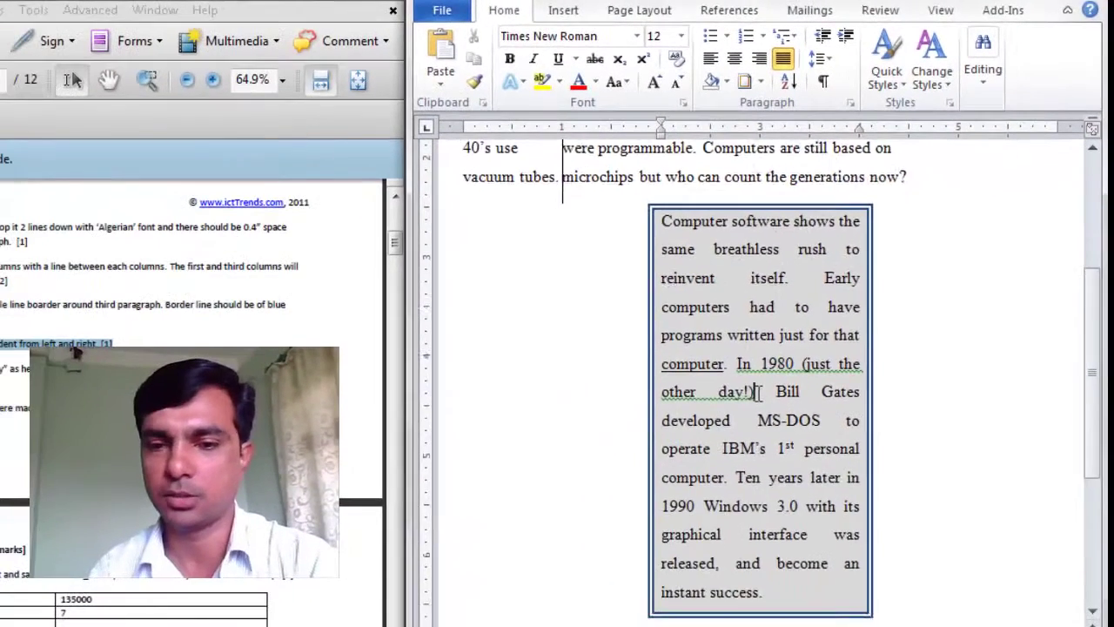
pyautogui.scroll(-5, 758, 393)
pyautogui.scroll(6, 759, 394)
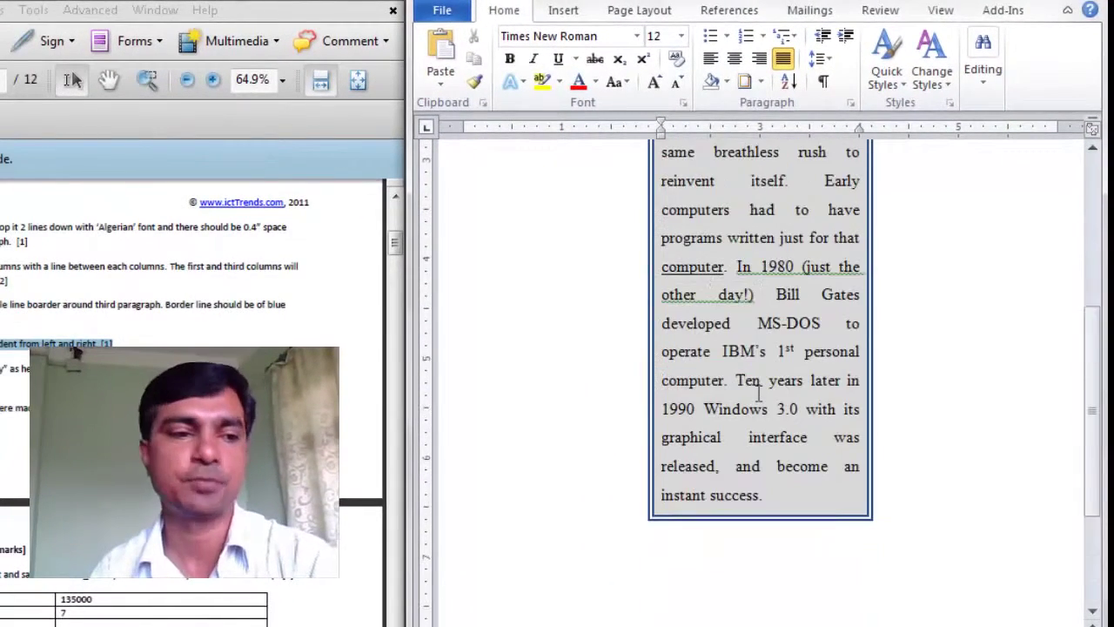
pyautogui.scroll(1, 758, 394)
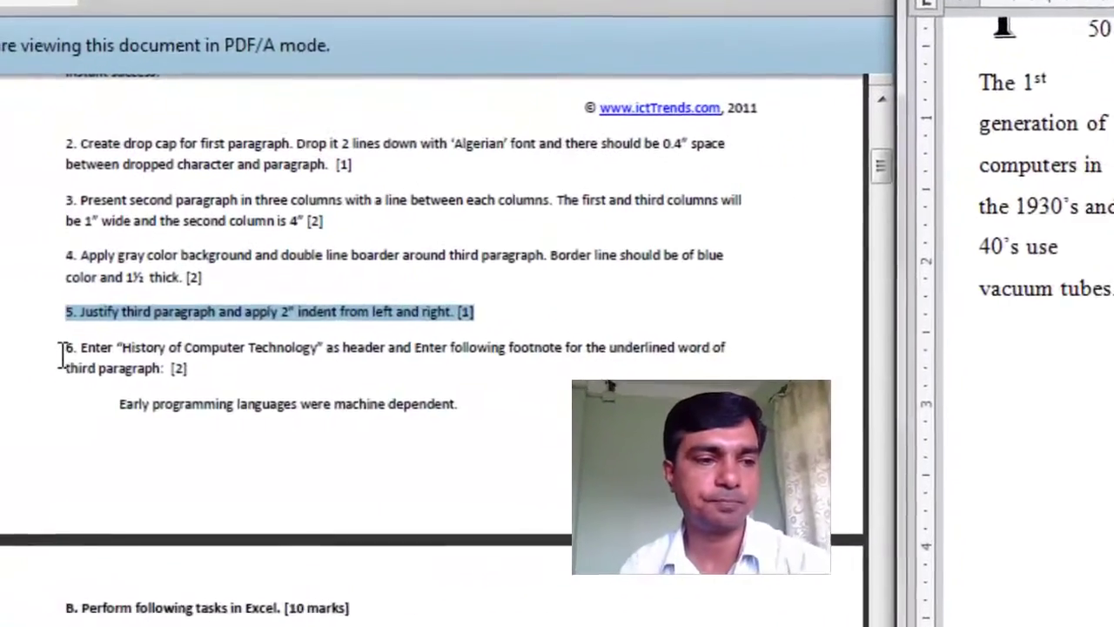
# Step: Highlight task 6, the 'History of Computer Technology' header and footnote, in the PDF
pyautogui.moveTo(0, 363); pyautogui.dragTo(0, 380)
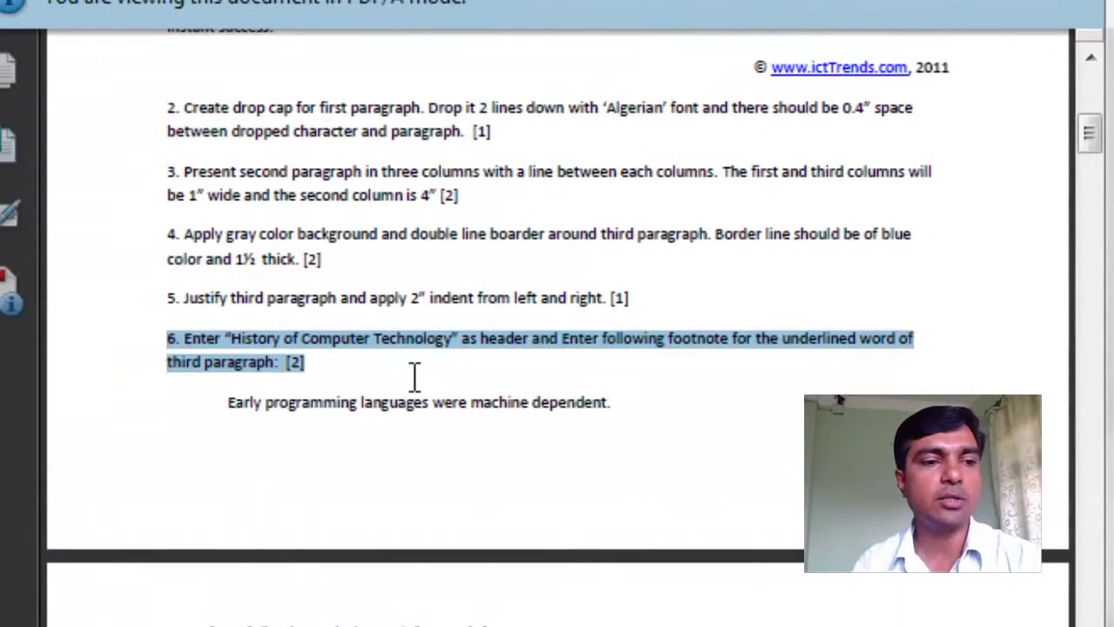
pyautogui.scroll(-1, 414, 378)
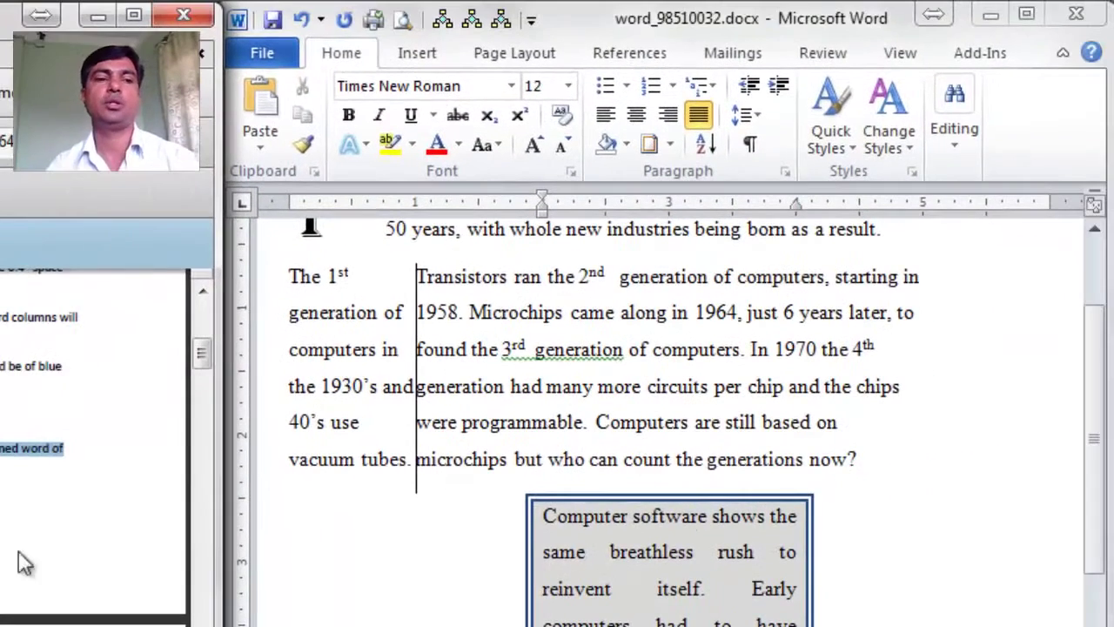
# Step: Insert a Blank (Three Columns) header from the Insert tab
pyautogui.scroll(3, 626, 567)
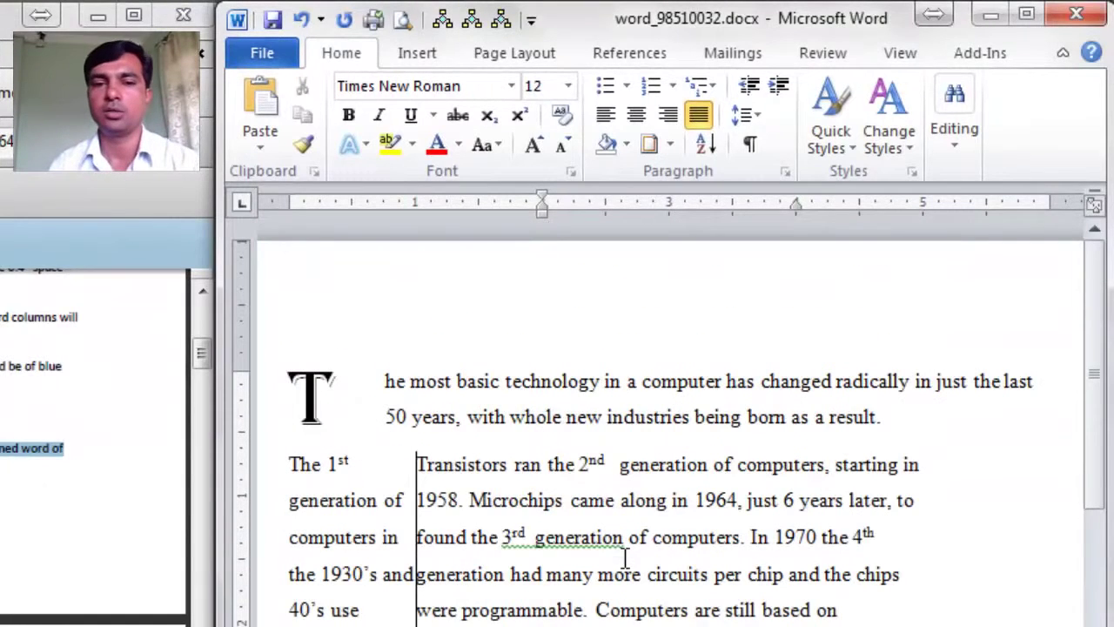
pyautogui.click(423, 56)
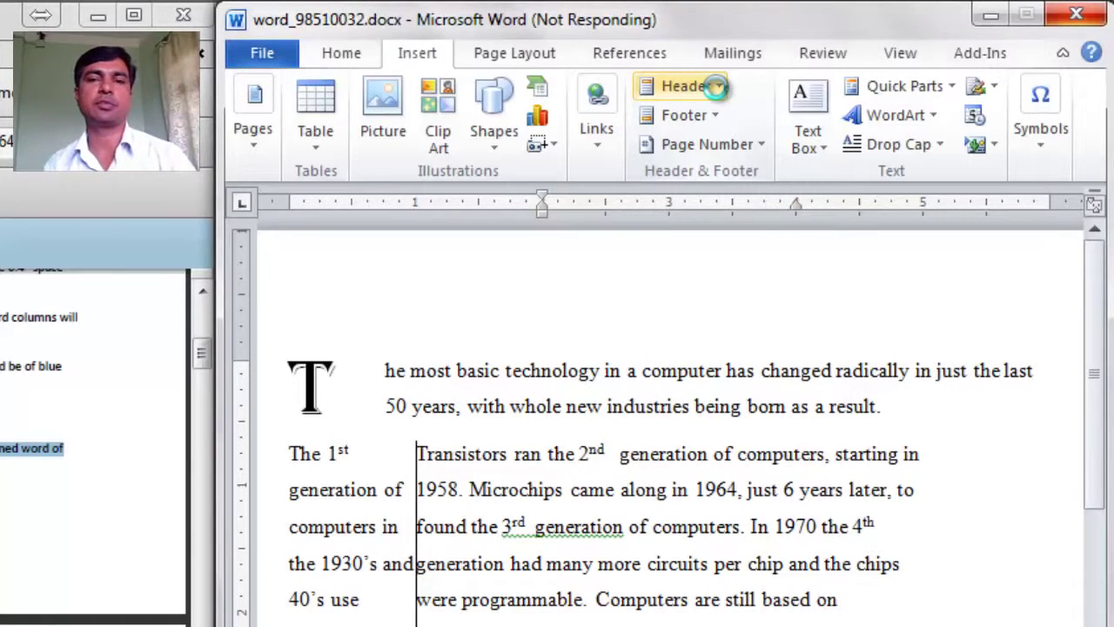
pyautogui.click(716, 87)
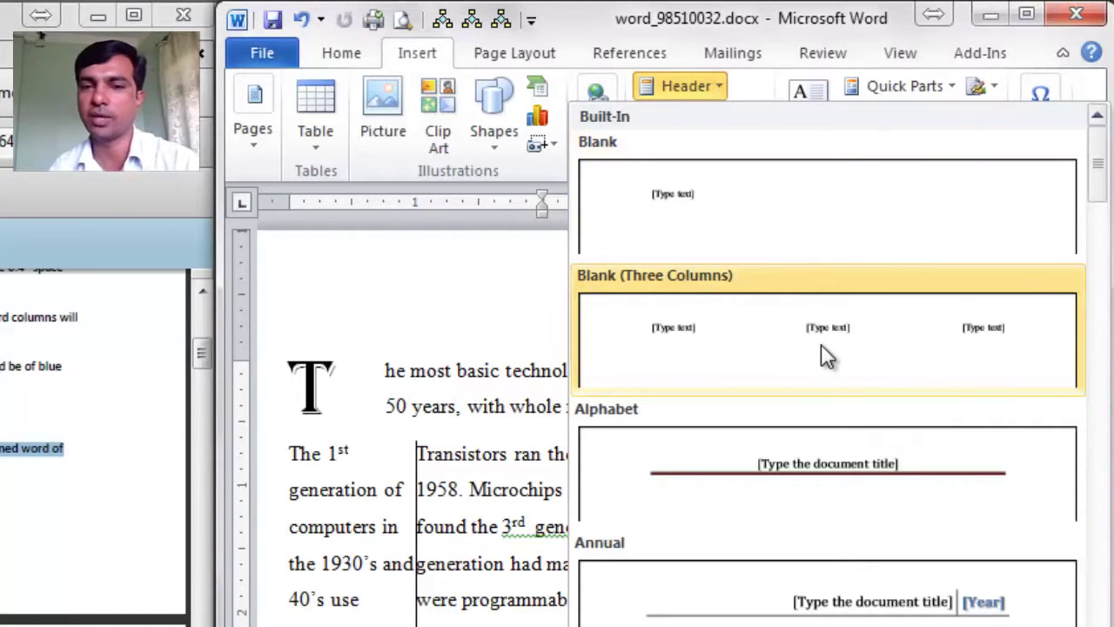
pyautogui.press('Escape')
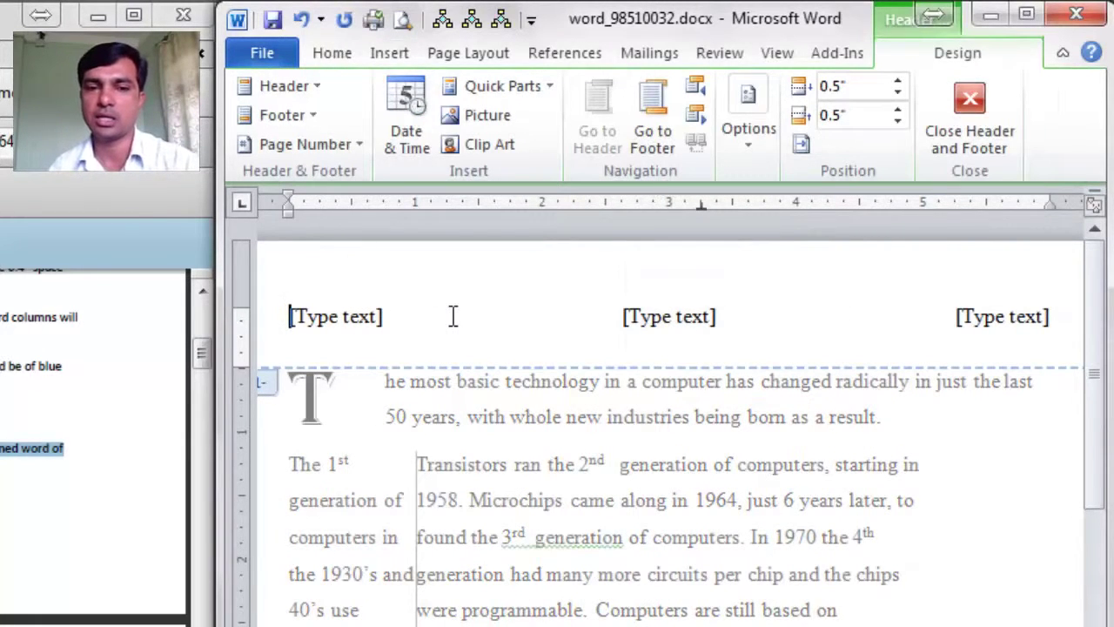
# Step: Replace the header placeholders with centred 'History of Computer Technology' and close the header
pyautogui.press('Delete')
pyautogui.press('Delete')
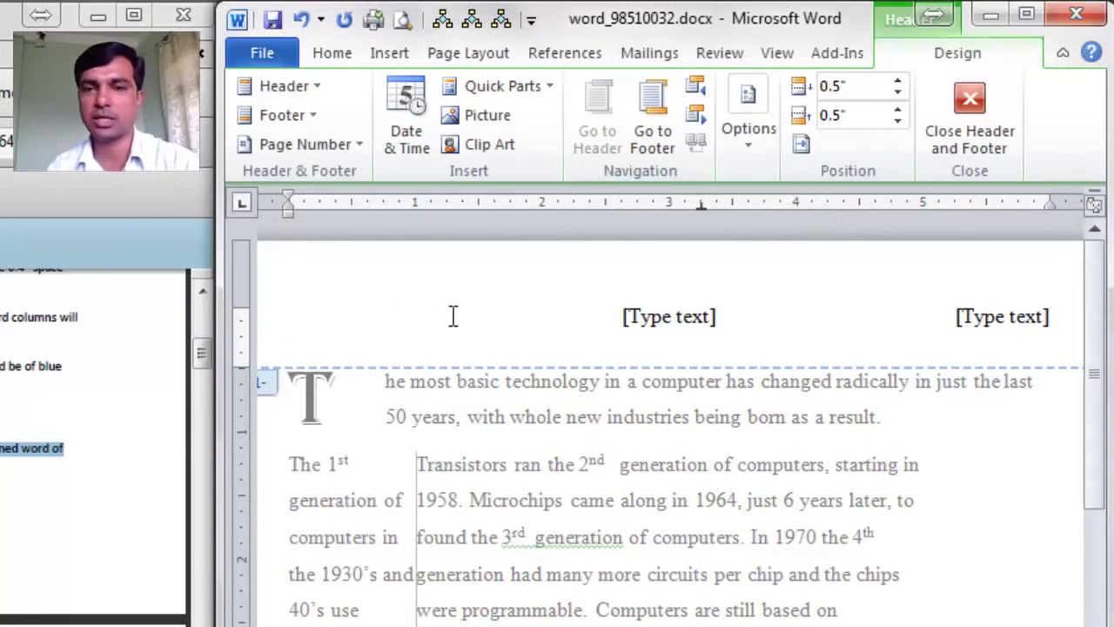
pyautogui.press('Return')
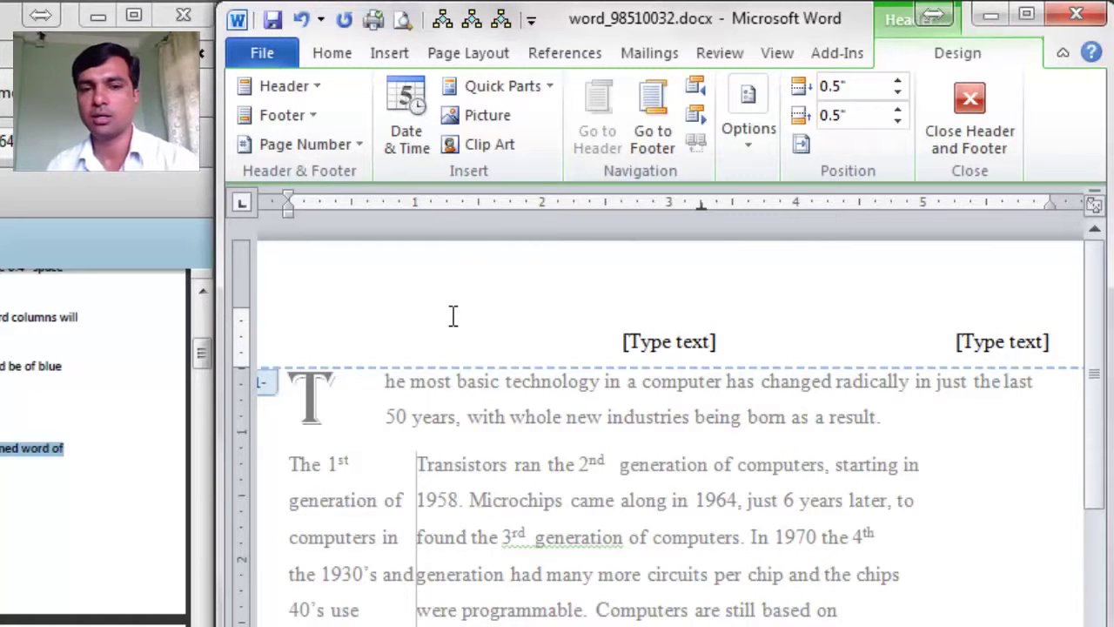
pyautogui.press('BackSpace')
pyautogui.press('Right')
pyautogui.press('Delete')
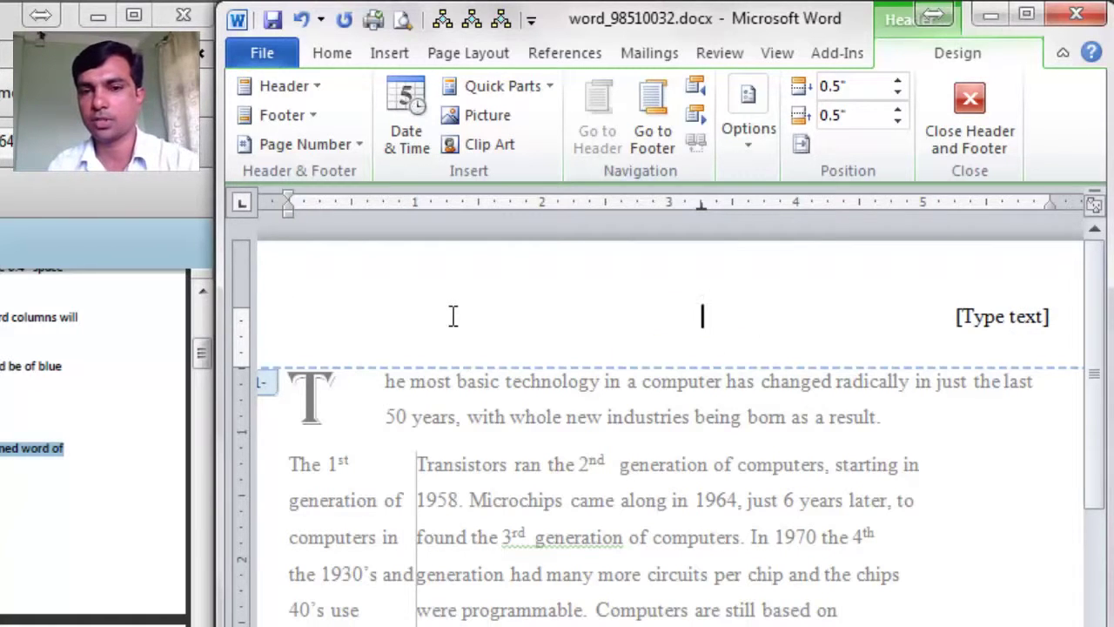
pyautogui.hotkey('shift', 'Right')
pyautogui.press('Delete')
pyautogui.press('Delete')
pyautogui.press('Delete')
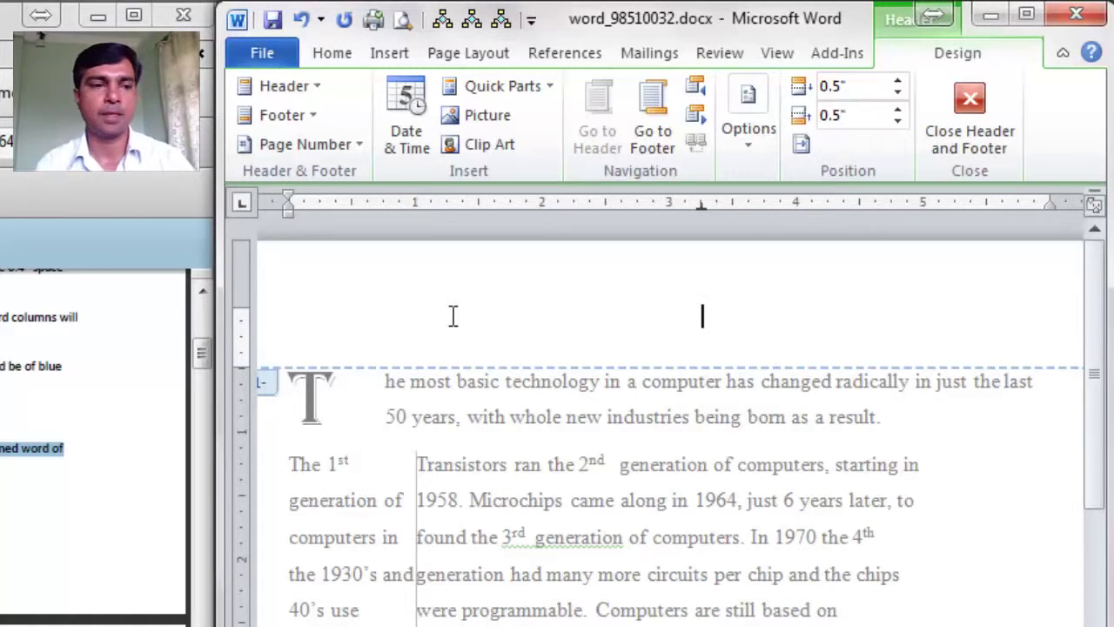
pyautogui.write('His')
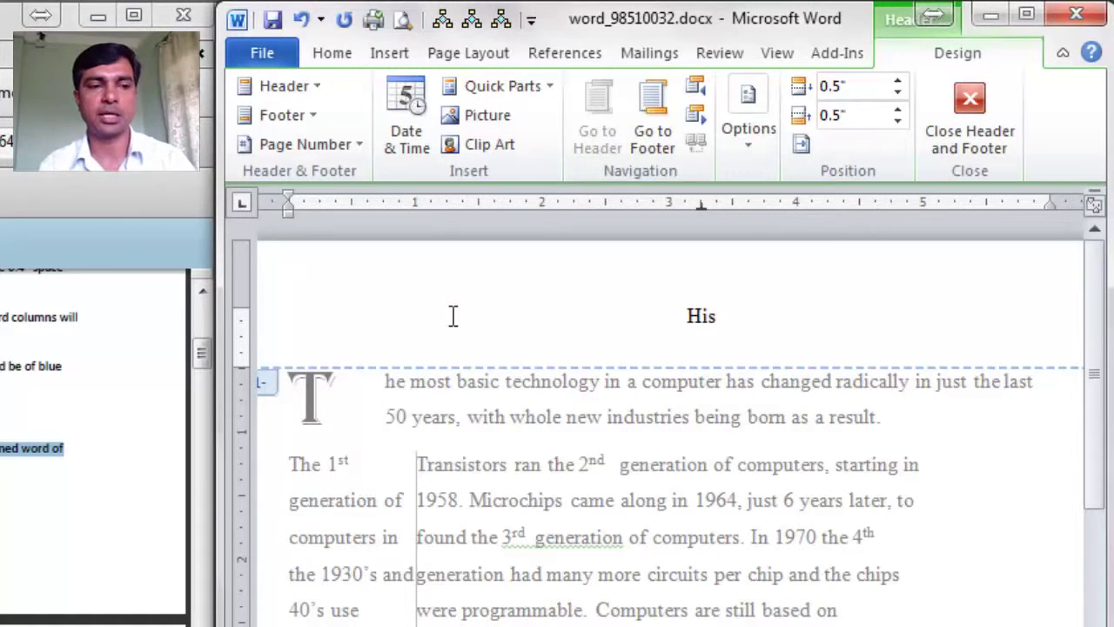
pyautogui.write('tory of C')
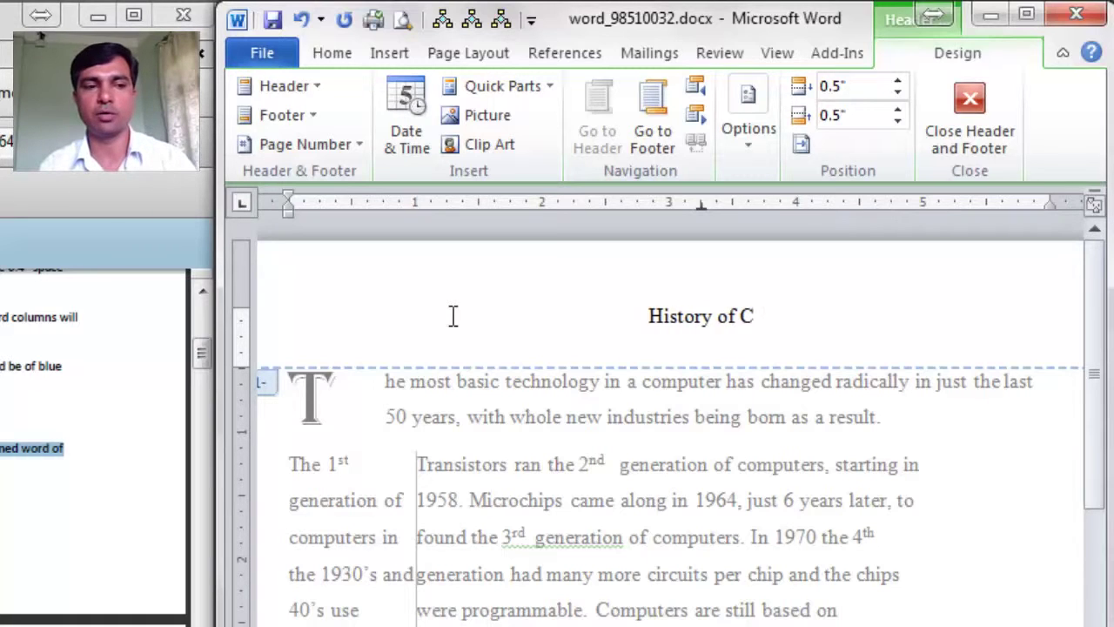
pyautogui.write('omputer Technology')
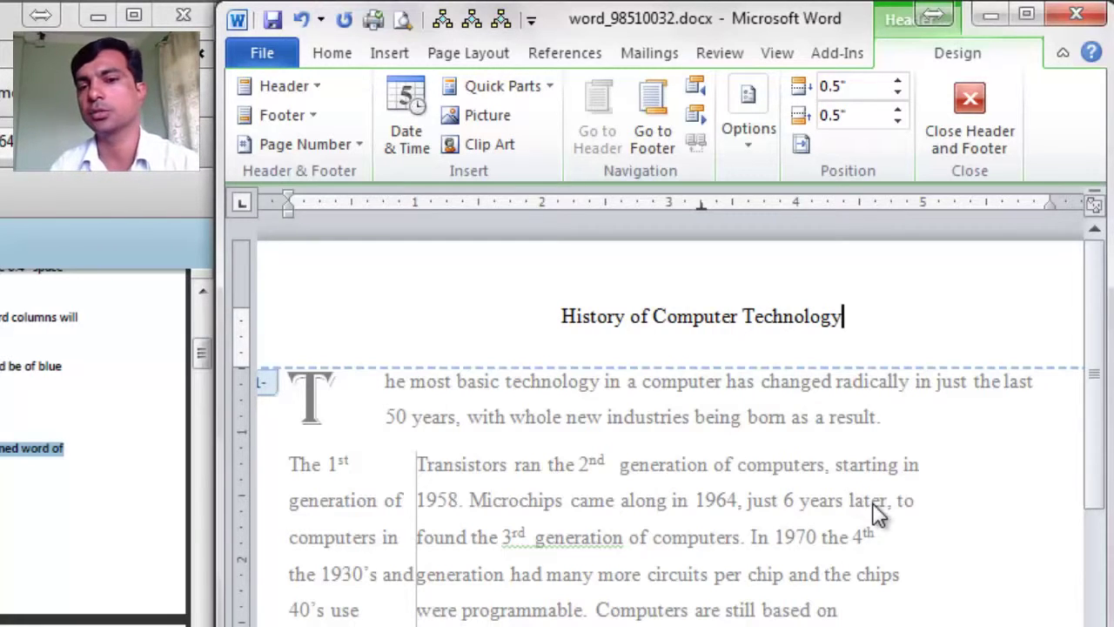
pyautogui.click(969, 110)
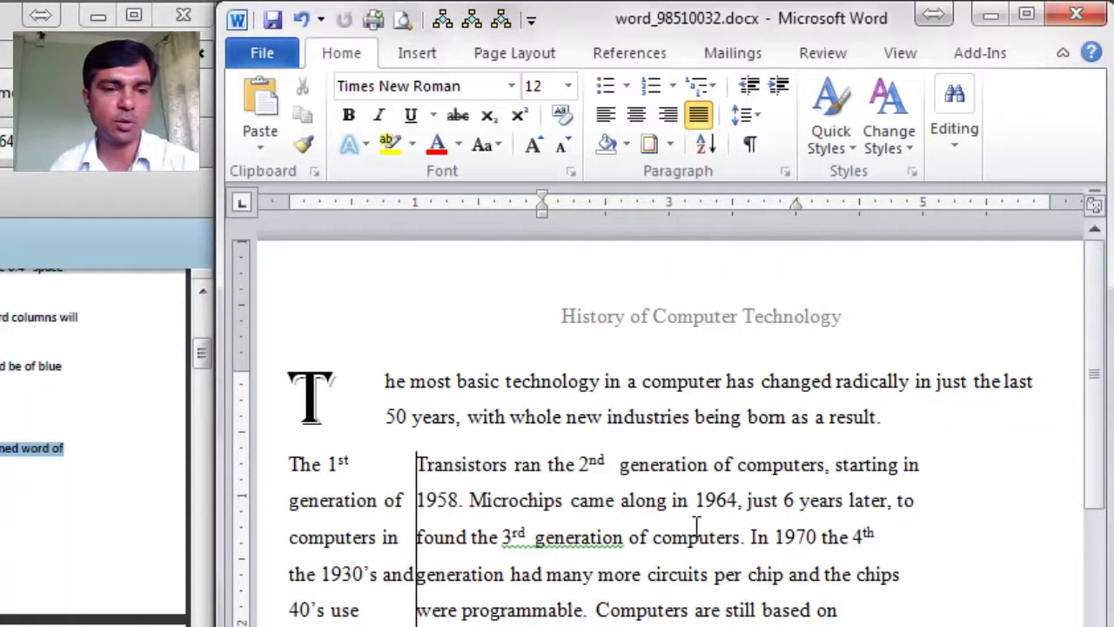
# Step: Insert footnote 1 after the underlined word 'computer' reading 'Early programming languages were machine dependent.'
pyautogui.click(636, 512)
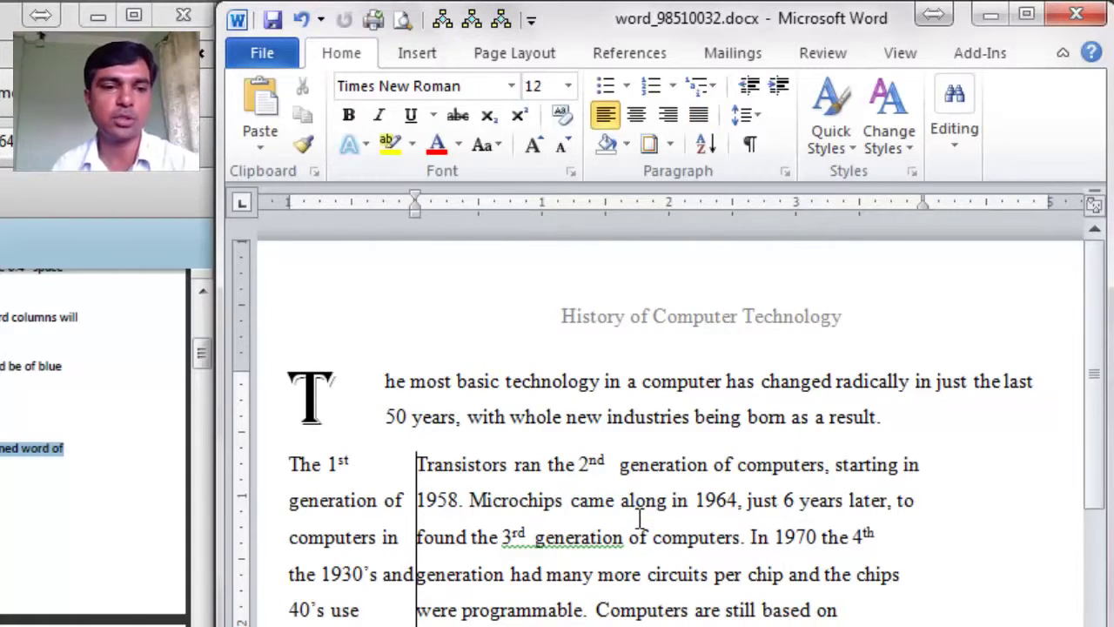
pyautogui.scroll(-1, 640, 520)
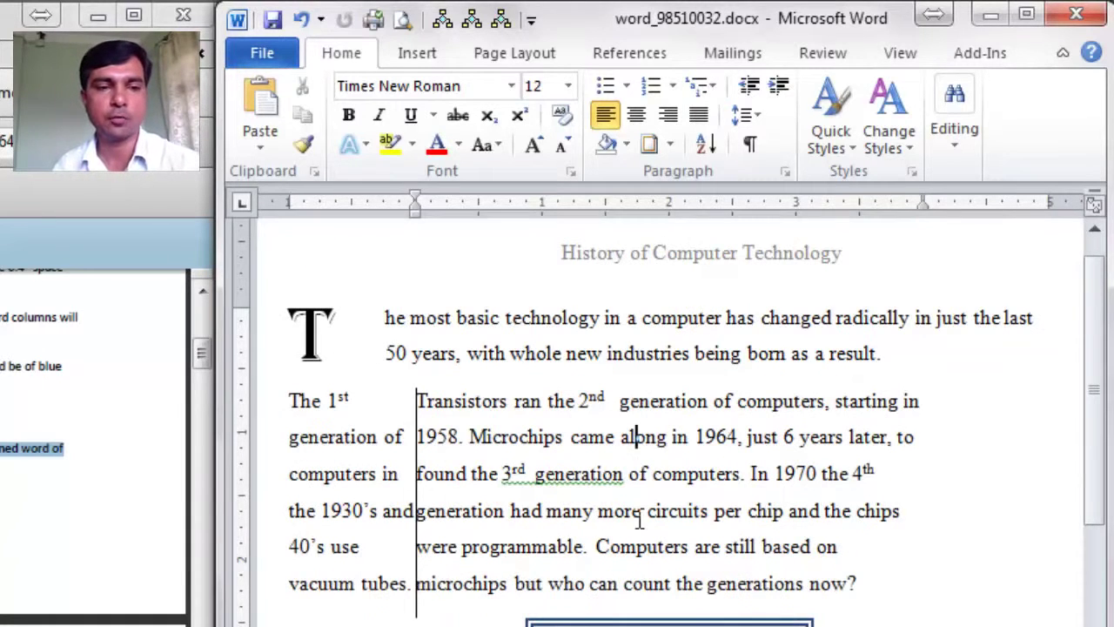
pyautogui.scroll(-5, 640, 519)
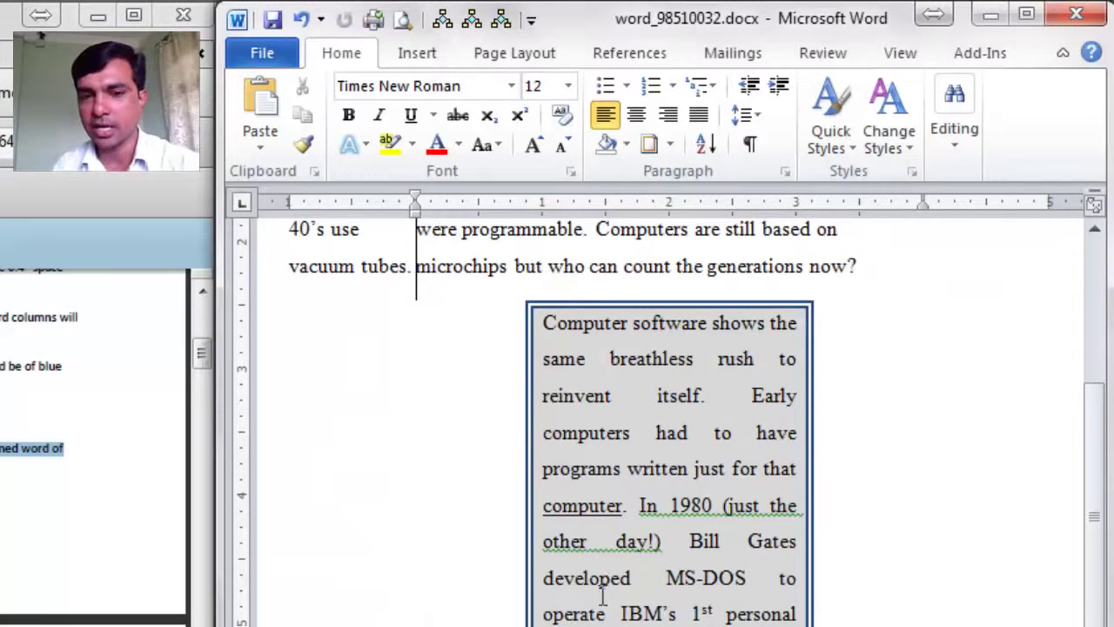
pyautogui.click(626, 505)
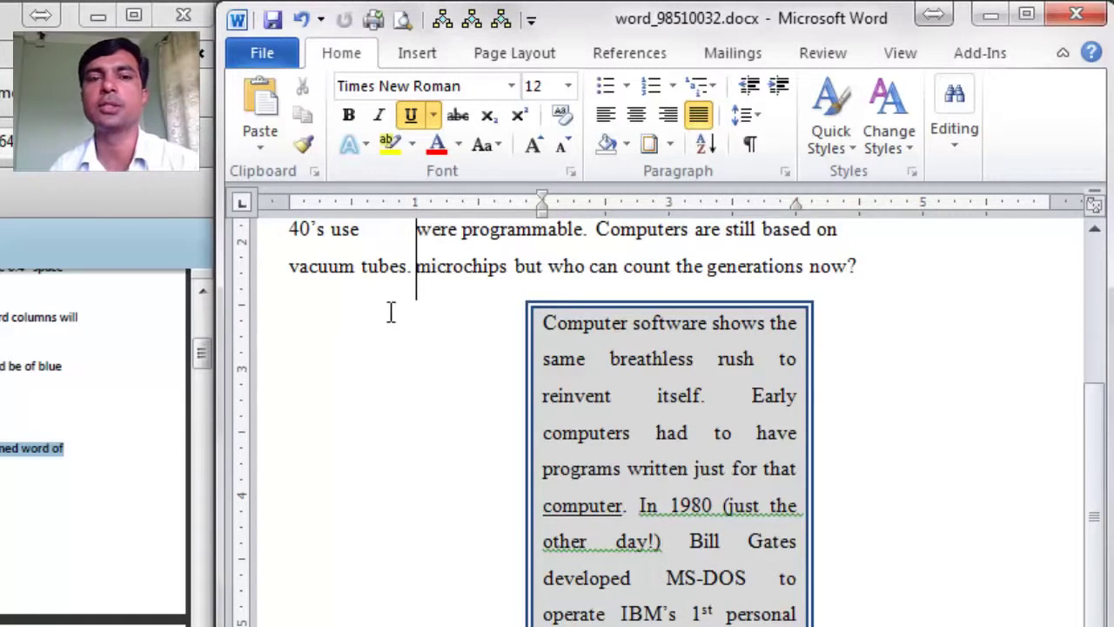
pyautogui.click(418, 53)
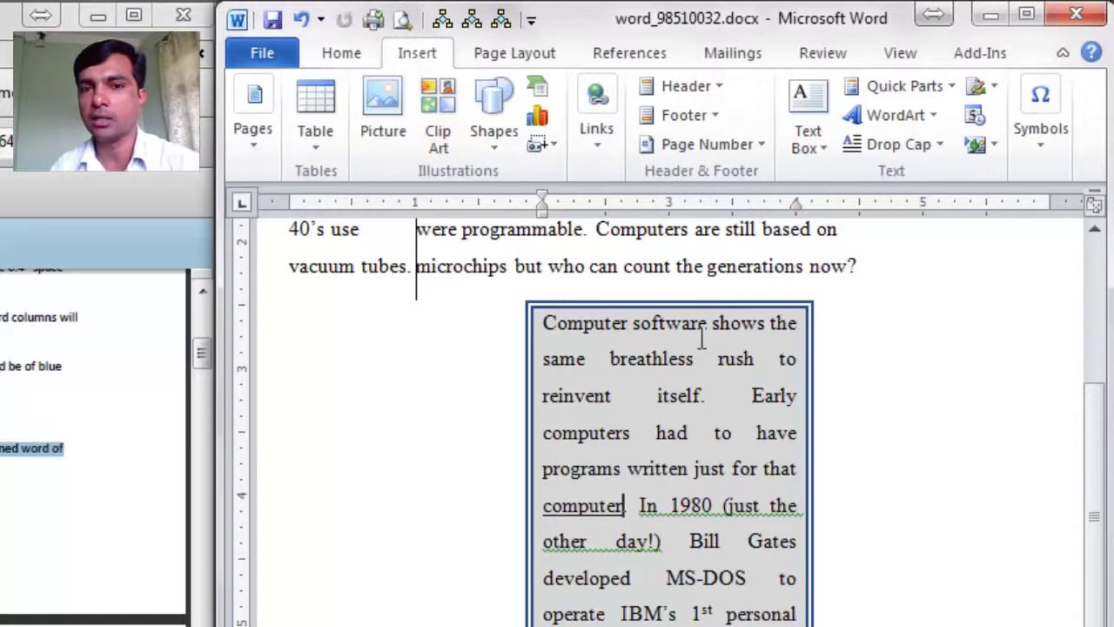
pyautogui.scroll(1, 702, 337)
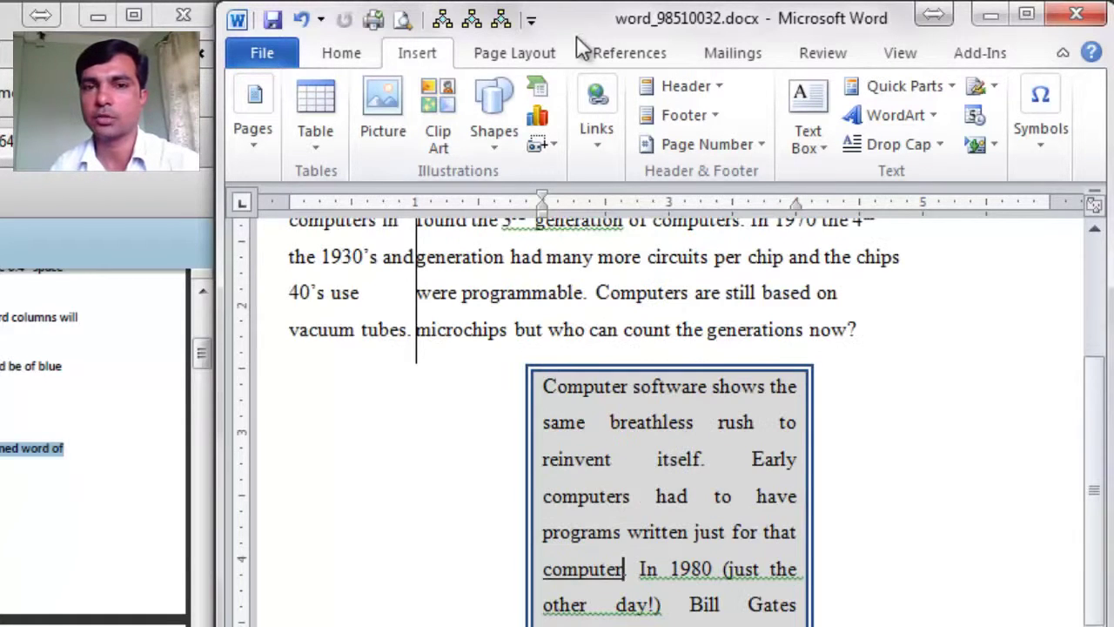
pyautogui.click(630, 54)
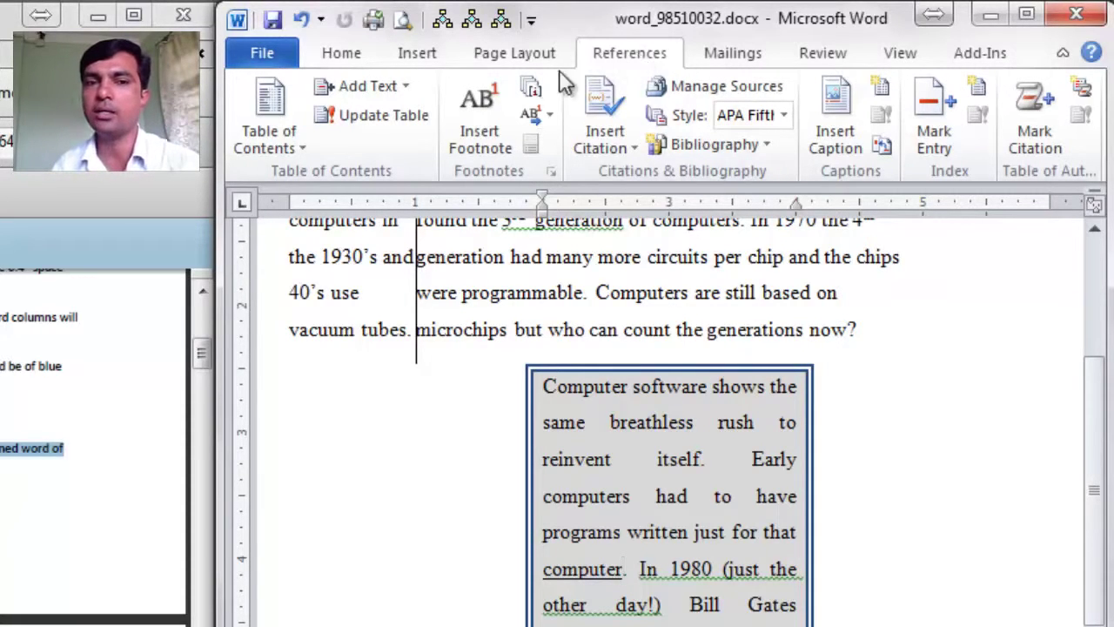
pyautogui.click(482, 133)
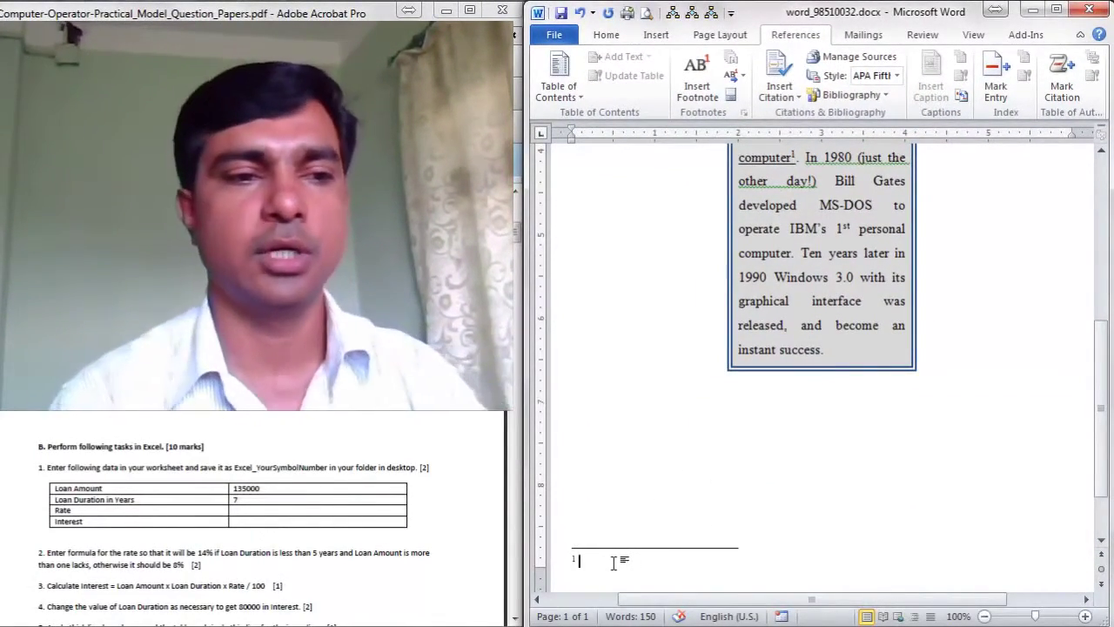
pyautogui.write('En')
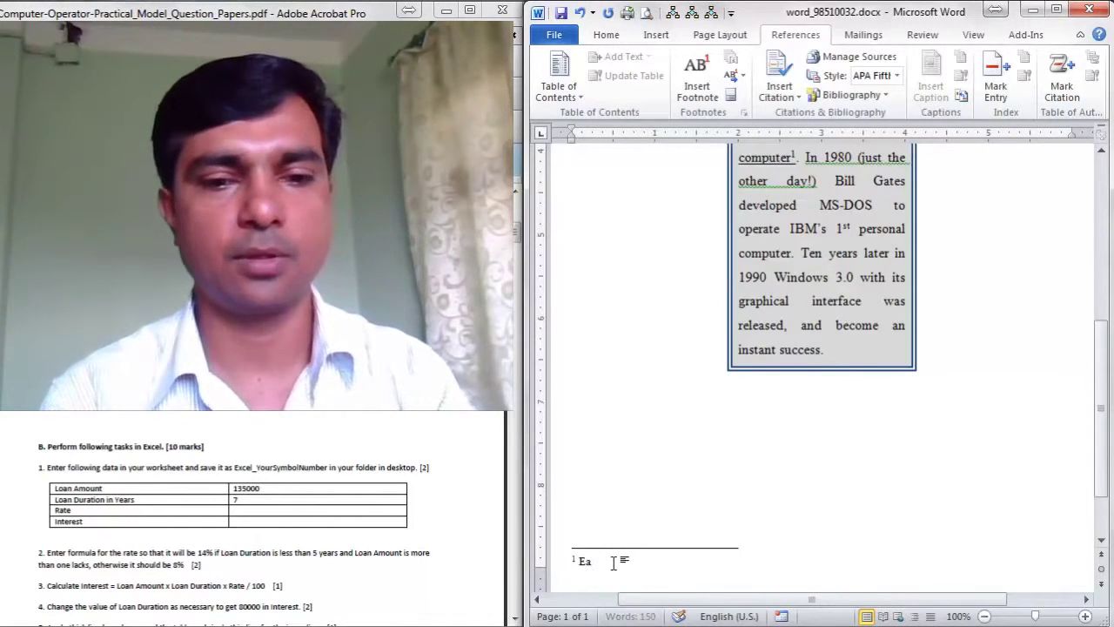
pyautogui.write('rly ')
pyautogui.write('programming la')
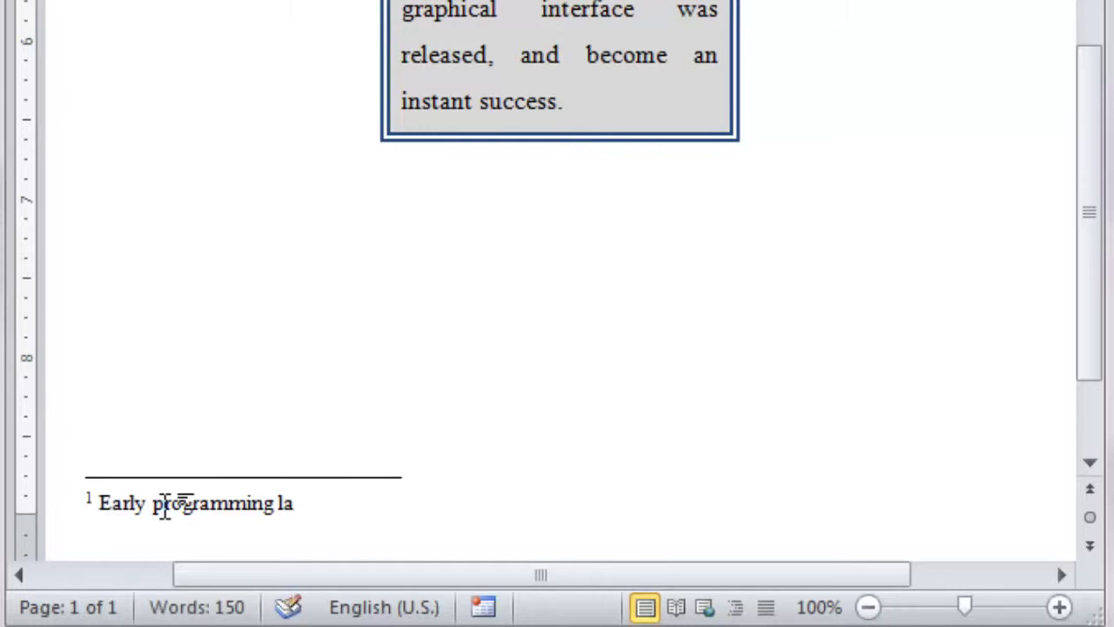
pyautogui.write('nguages were machine de')
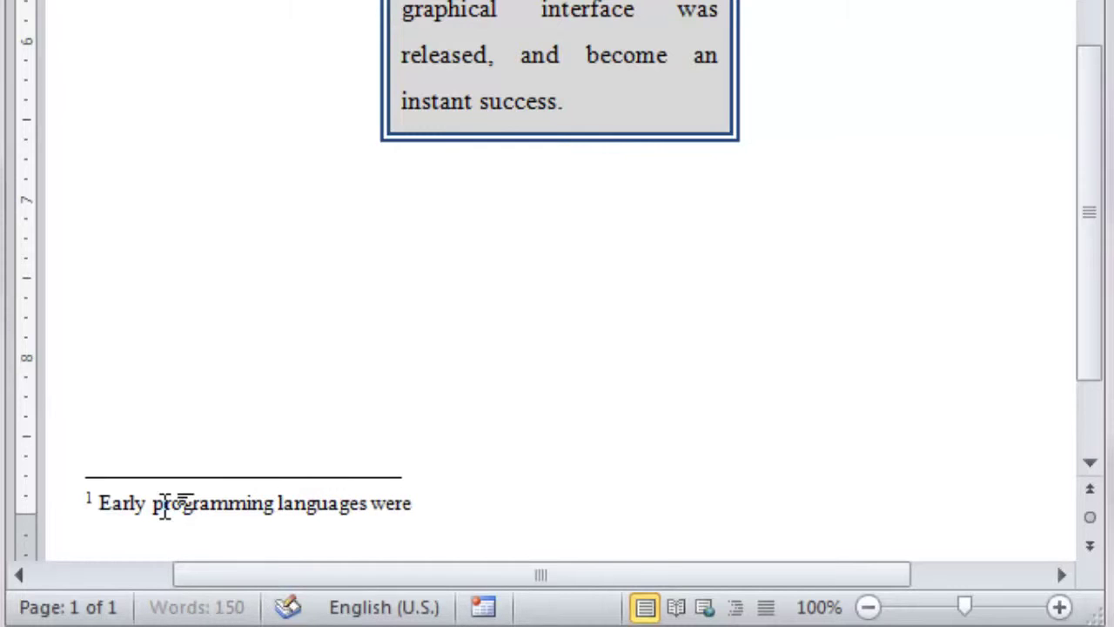
pyautogui.write('pendent.')
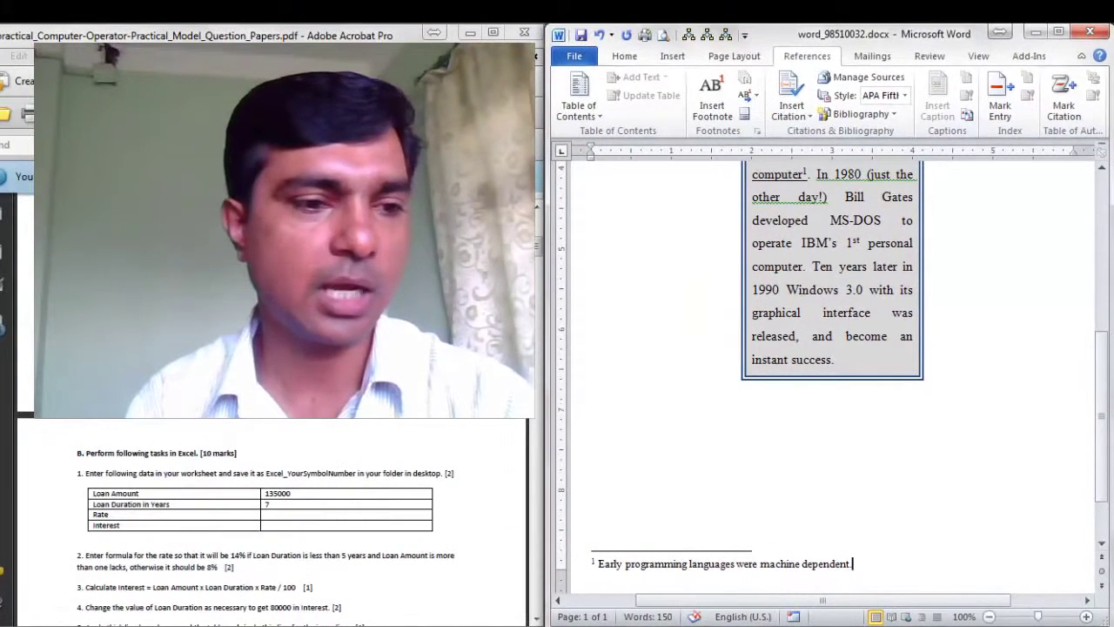
pyautogui.scroll(5, 886, 482)
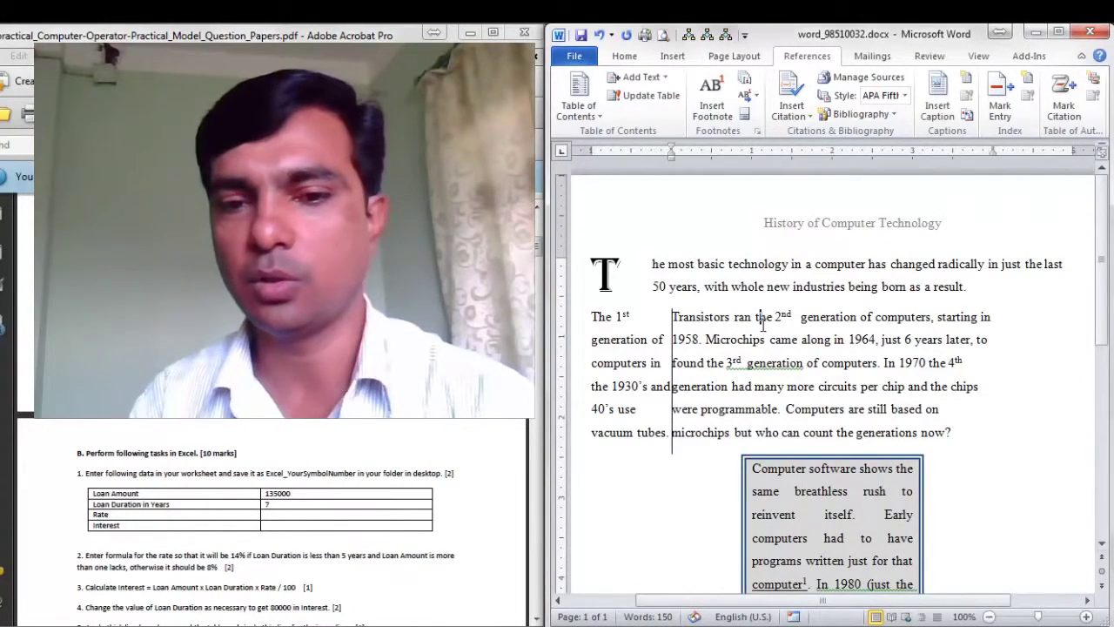
# Step: Save the finished drop-cap, column and footnote document from the File menu
pyautogui.scroll(-6, 763, 324)
pyautogui.scroll(-5, 763, 324)
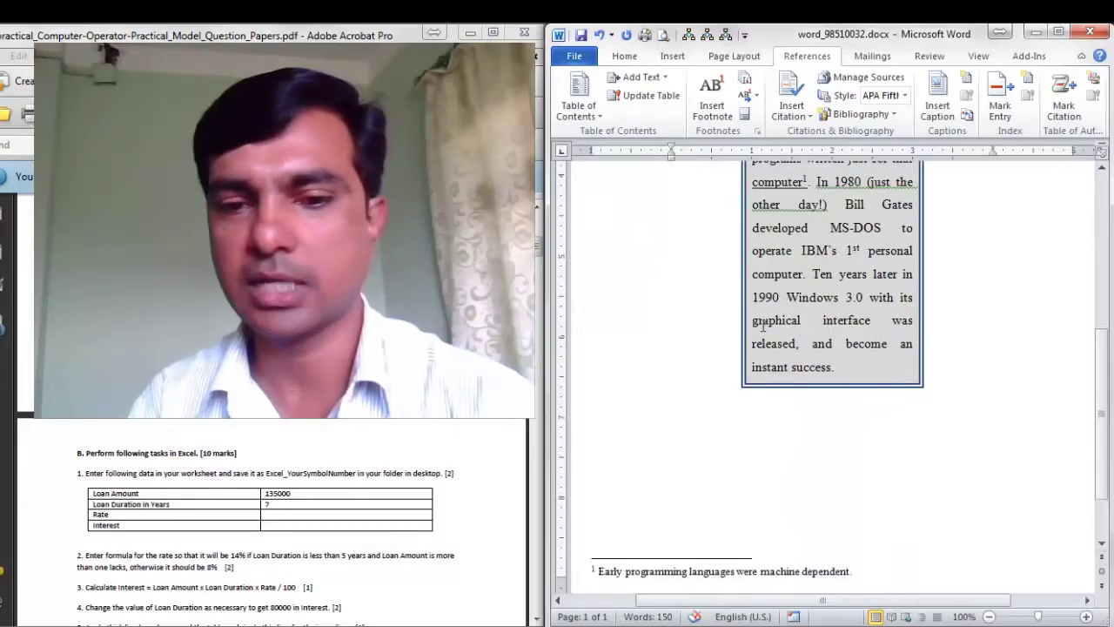
pyautogui.scroll(10, 763, 322)
pyautogui.click(754, 264)
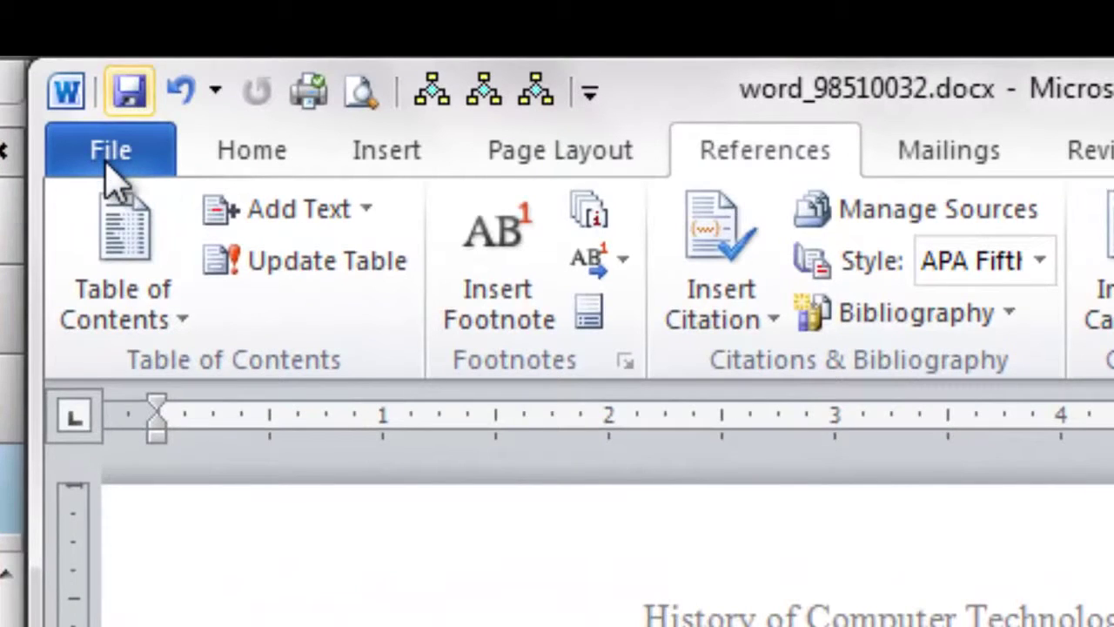
pyautogui.click(108, 166)
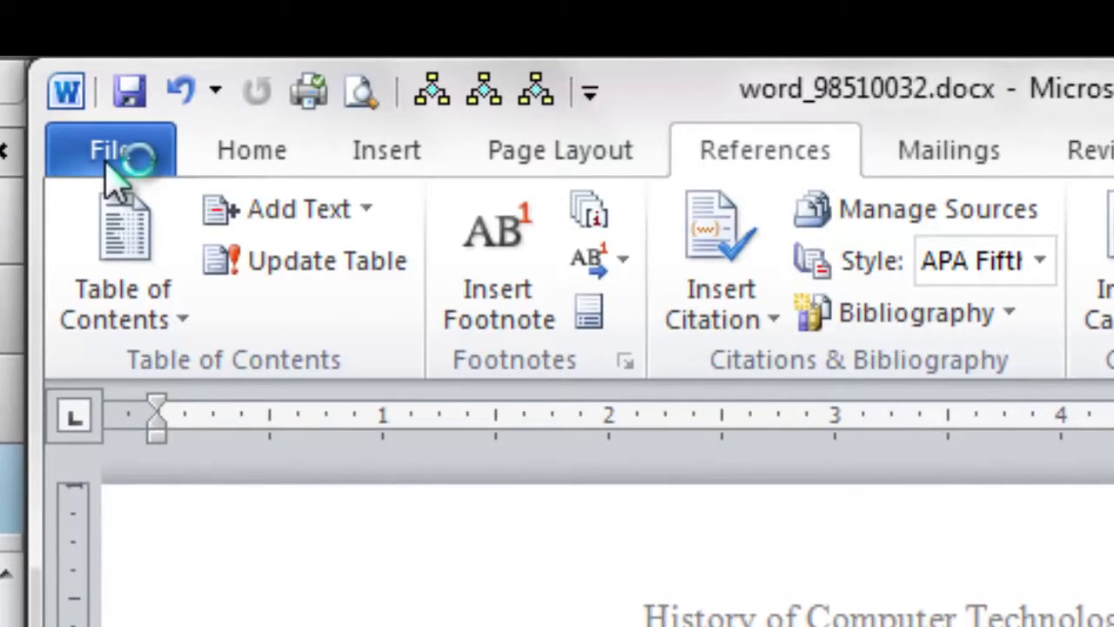
pyautogui.click(105, 158)
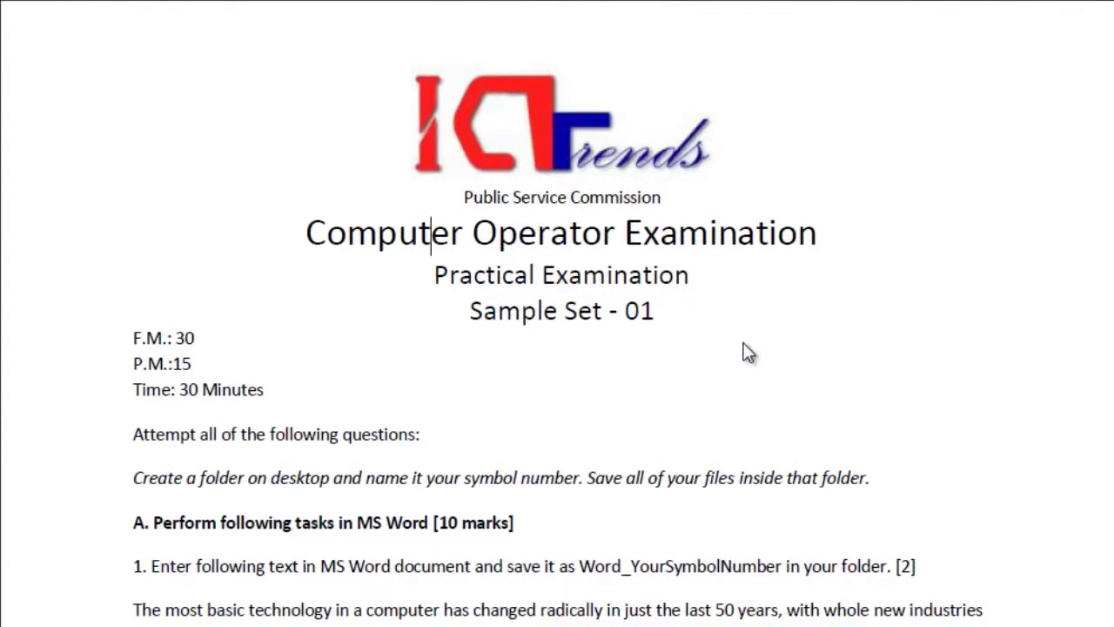
pyautogui.scroll(-3, 747, 353)
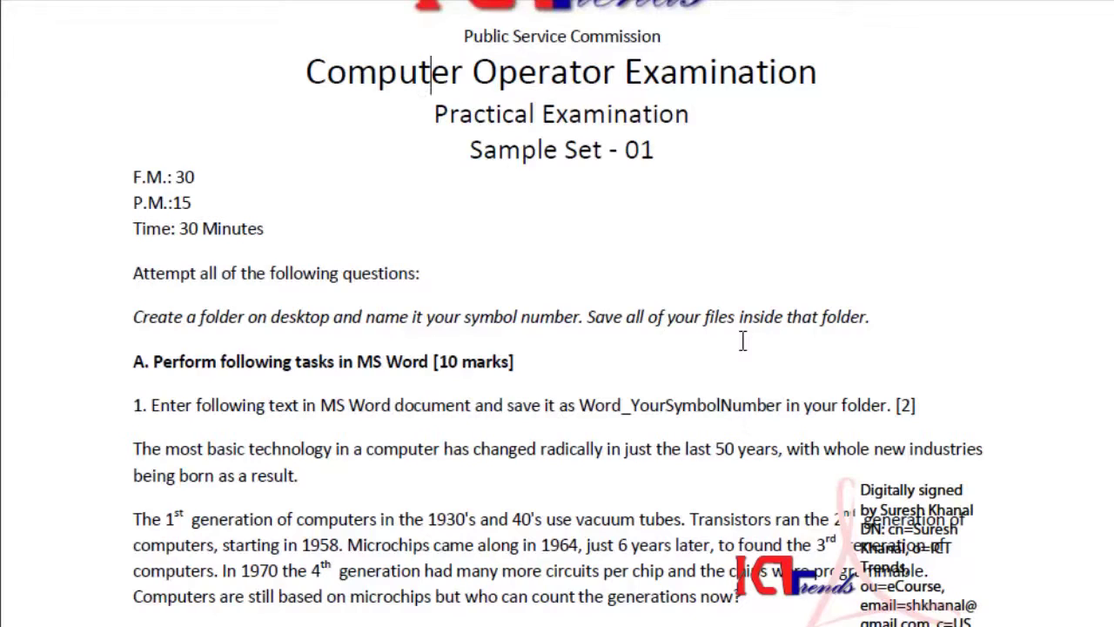
pyautogui.scroll(-3, 743, 341)
pyautogui.scroll(-15, 743, 340)
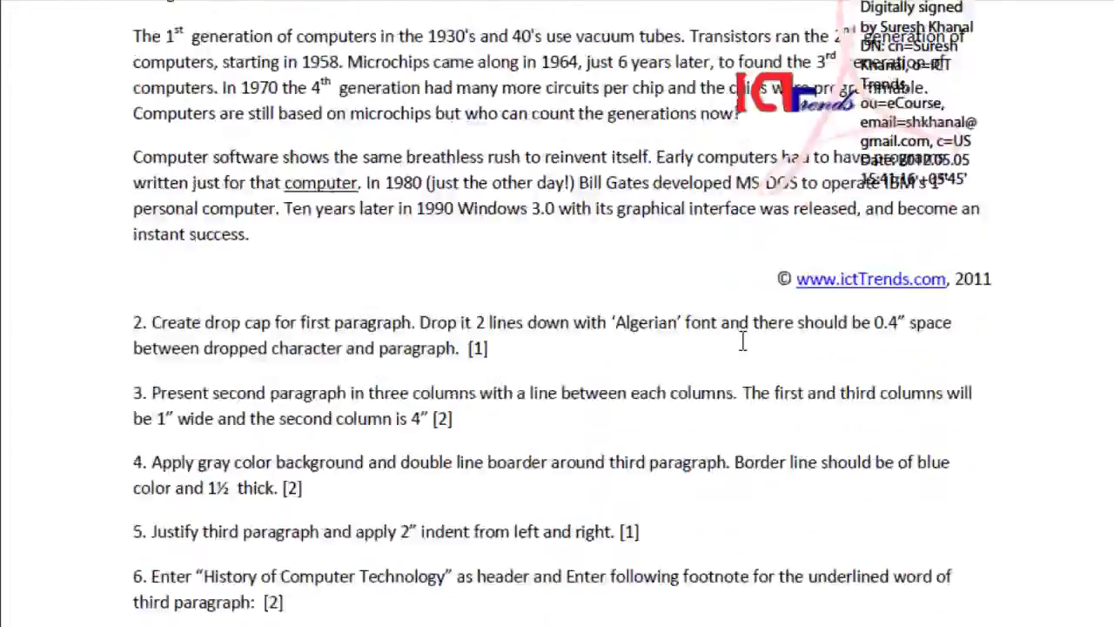
pyautogui.scroll(-3, 749, 352)
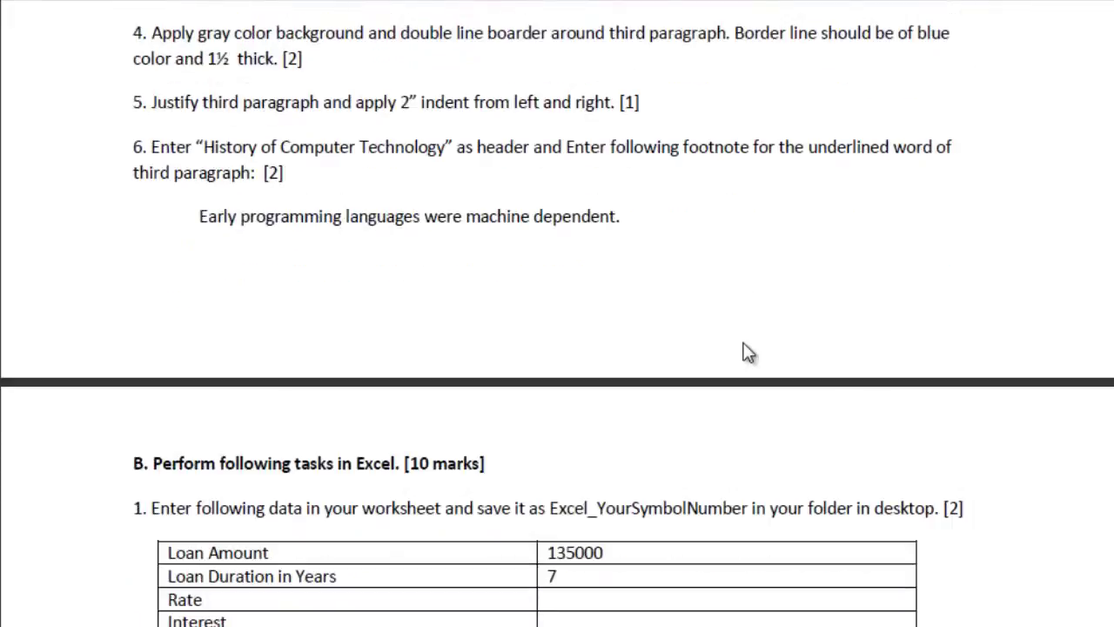
pyautogui.scroll(20, 749, 351)
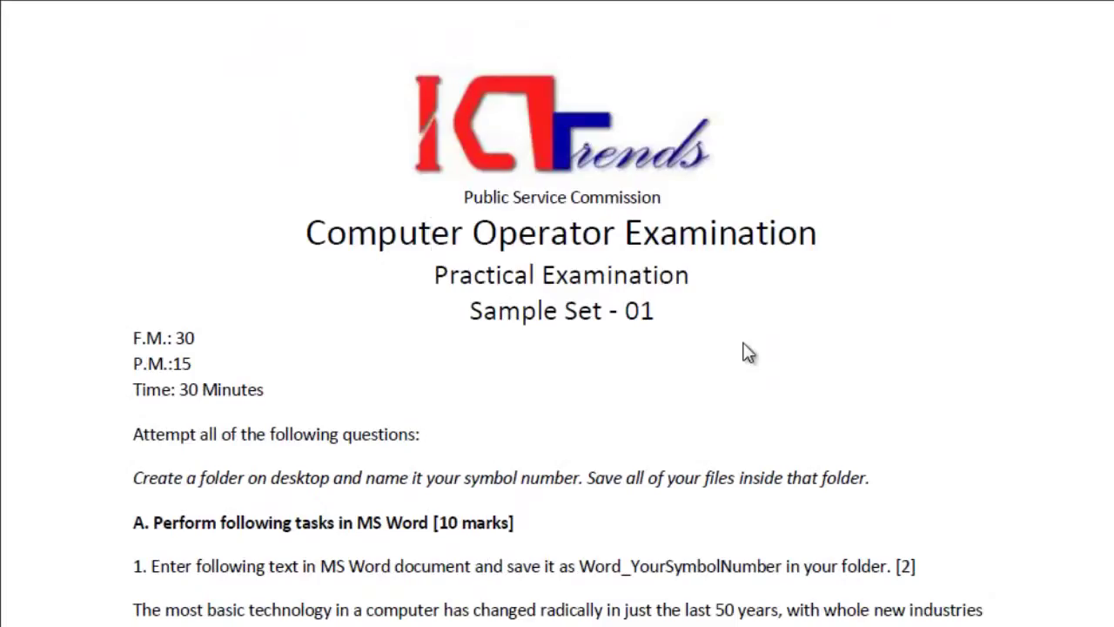
pyautogui.scroll(-9, 747, 352)
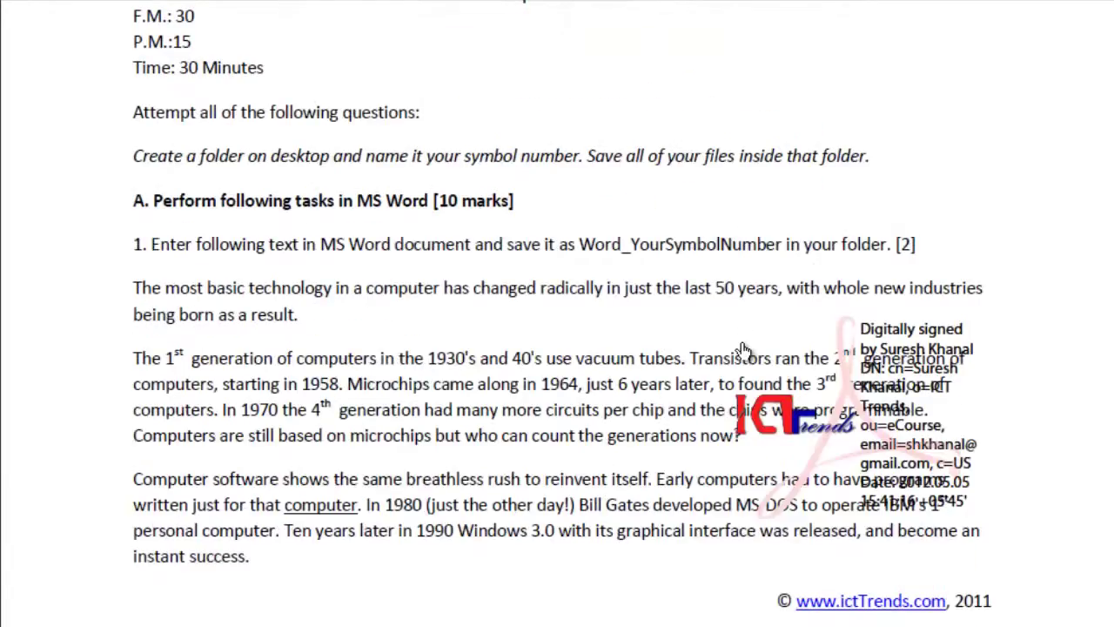
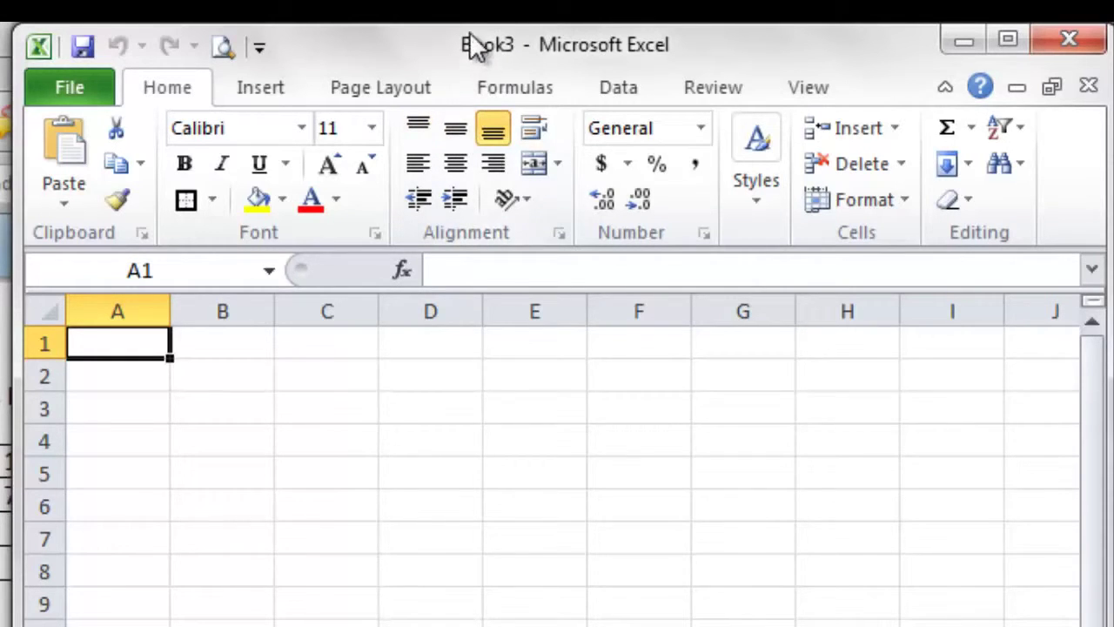
# Step: Type the labels Loan Amount, Loan Duration in Years, Rate and Interest into cells A1 to A4
pyautogui.moveTo(472, 44); pyautogui.dragTo(438, 0)
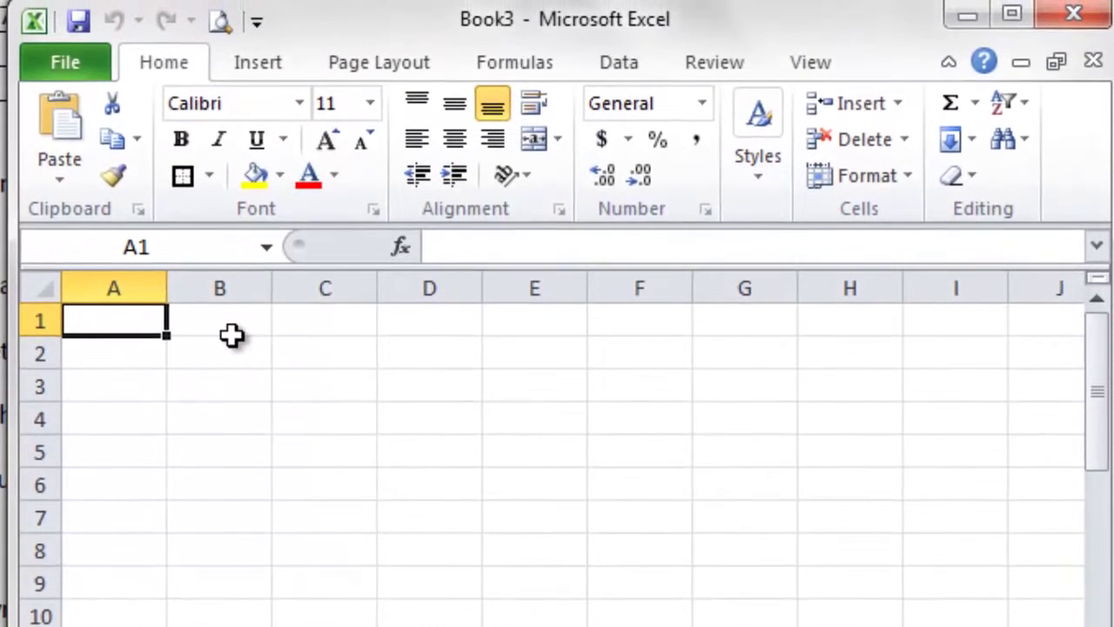
pyautogui.write('Loan Amount')
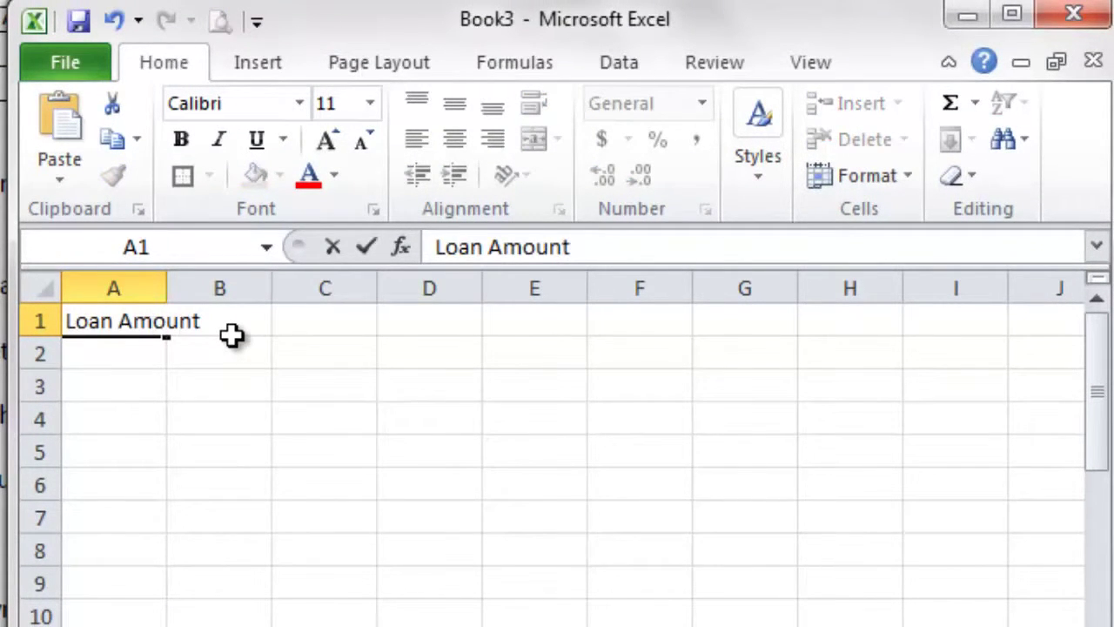
pyautogui.press('Return')
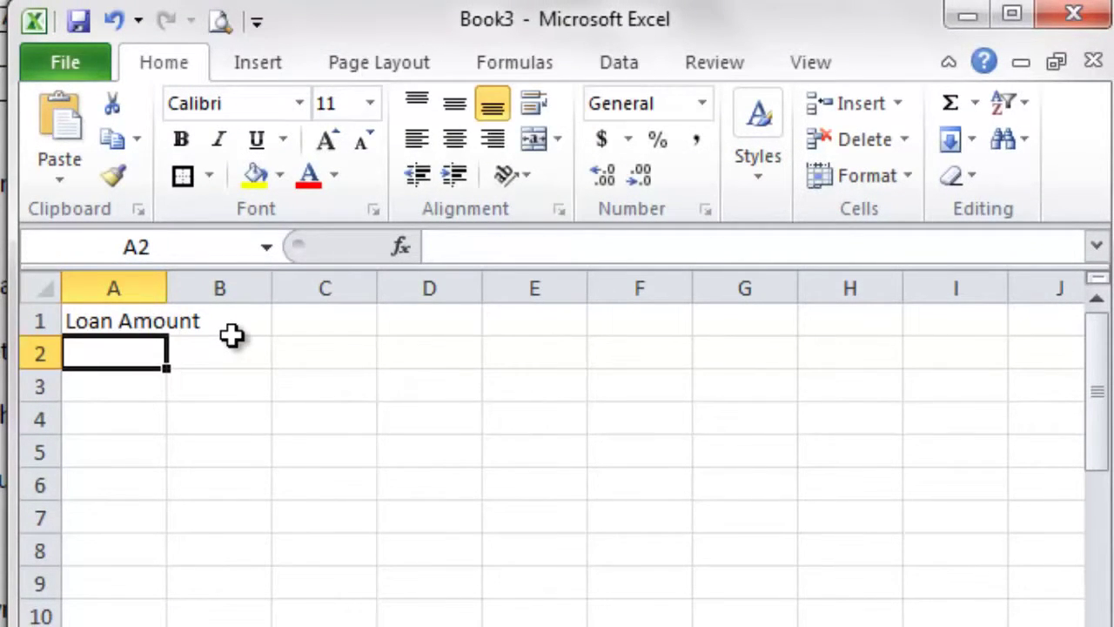
pyautogui.write('Loan Durat')
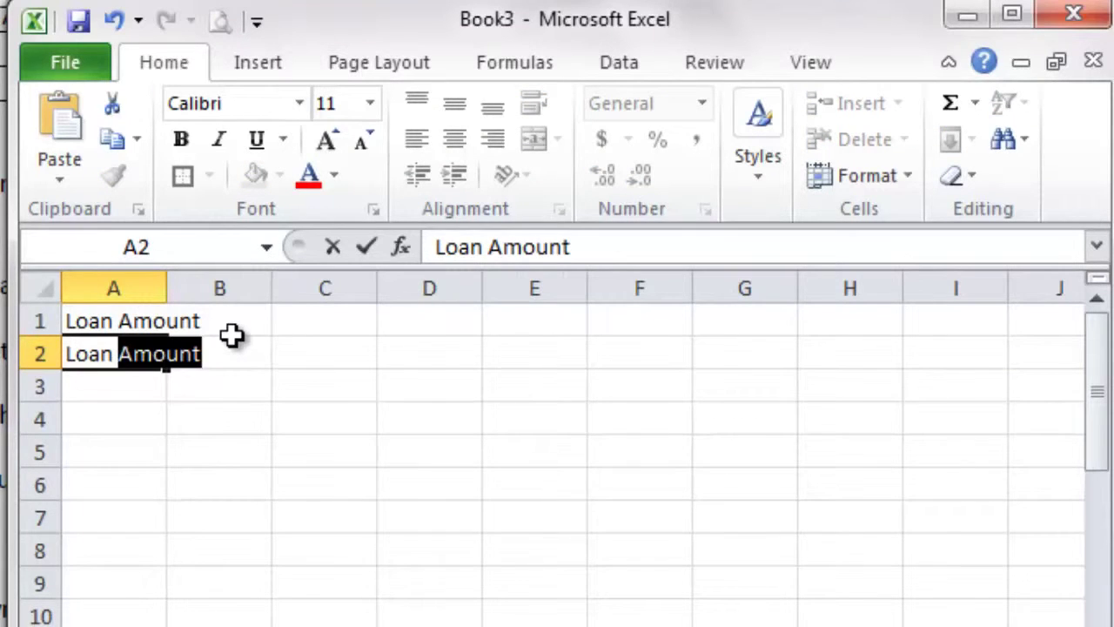
pyautogui.write('ation')
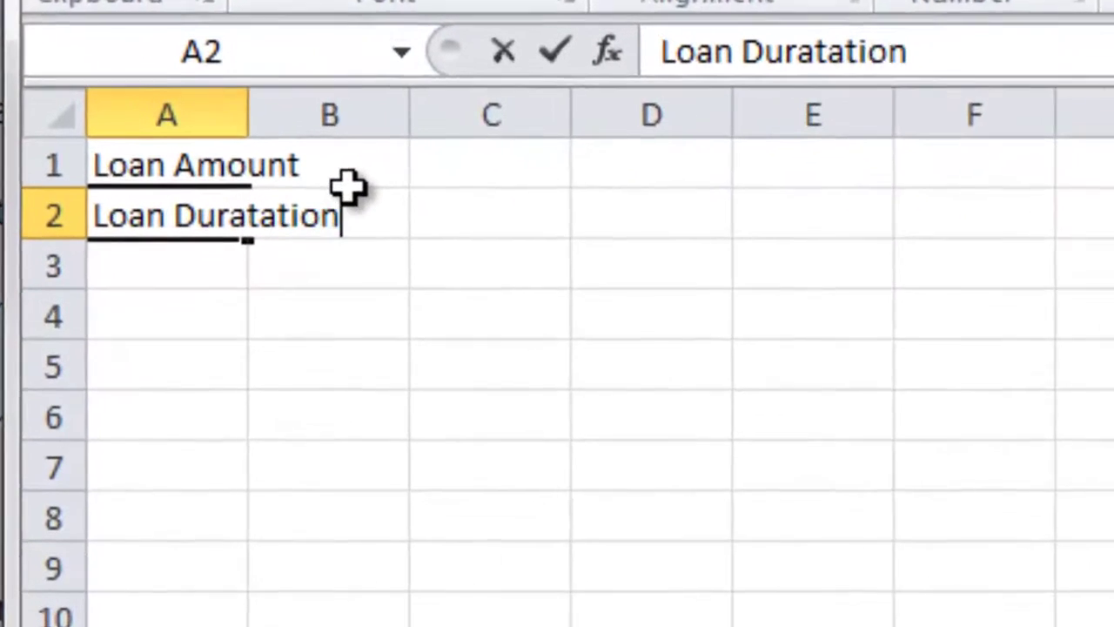
pyautogui.press('BackSpace')
pyautogui.press('BackSpace')
pyautogui.press('BackSpace')
pyautogui.press('BackSpace')
pyautogui.press('BackSpace')
pyautogui.write('i')
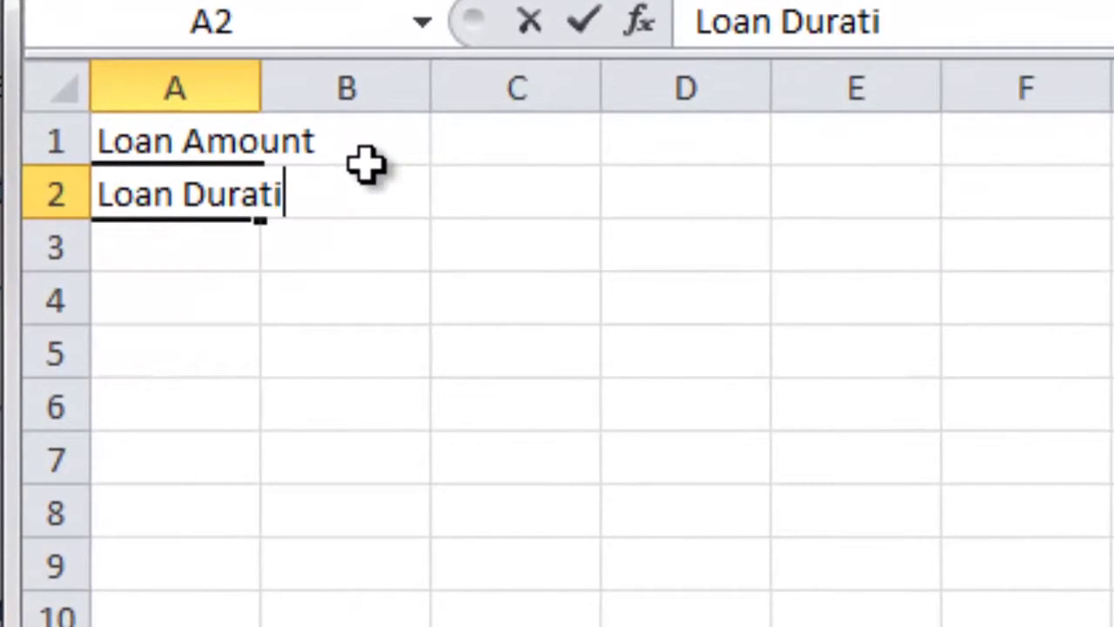
pyautogui.write('on in Years')
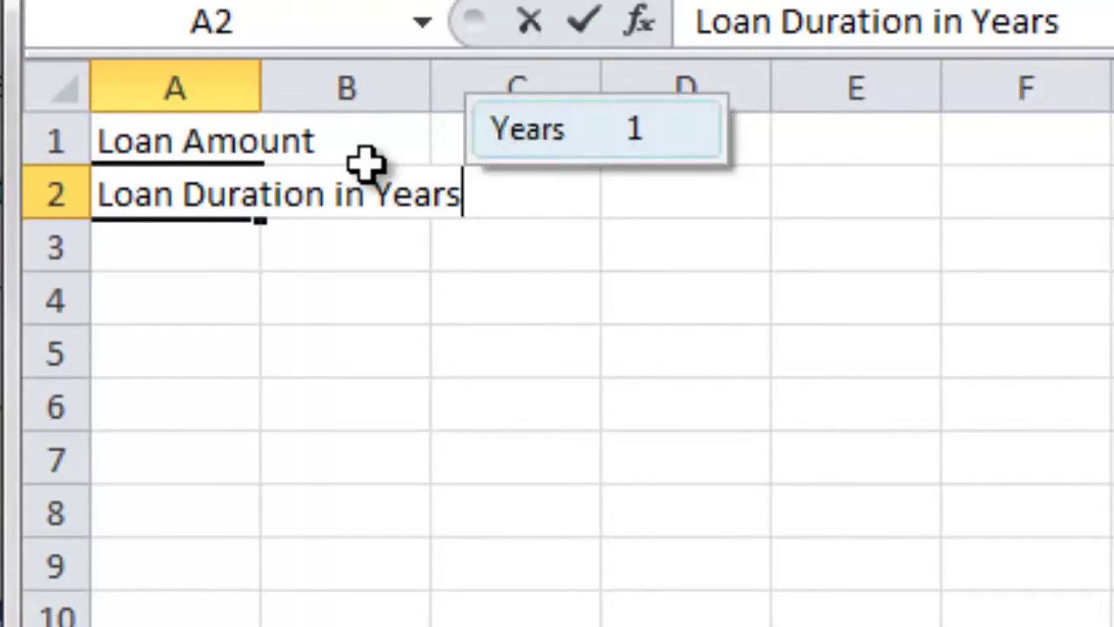
pyautogui.press('Return')
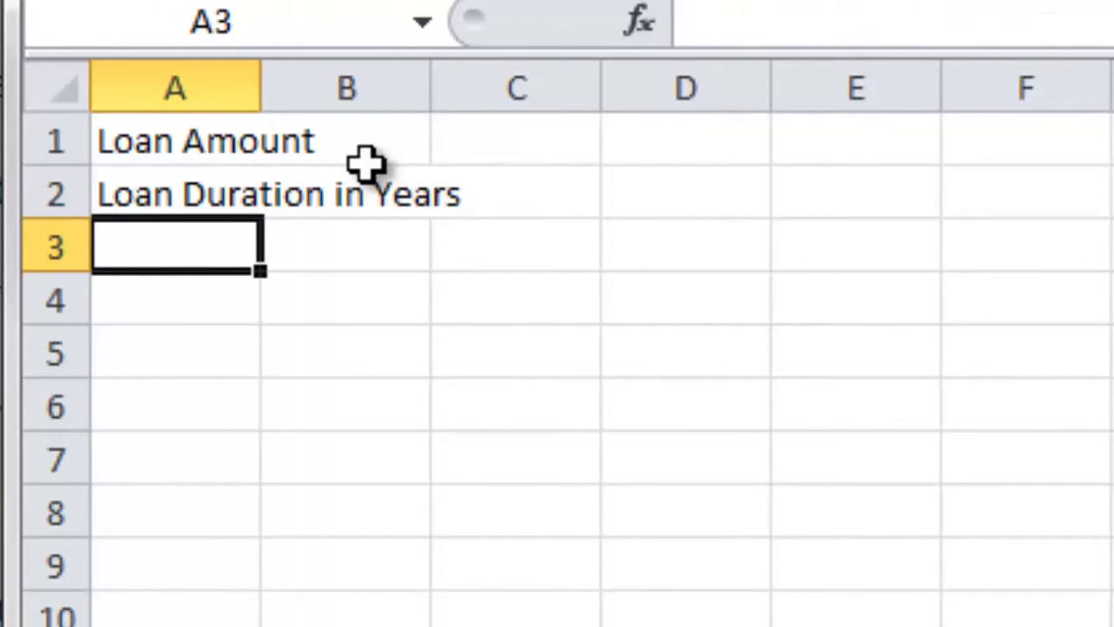
pyautogui.write('Rate')
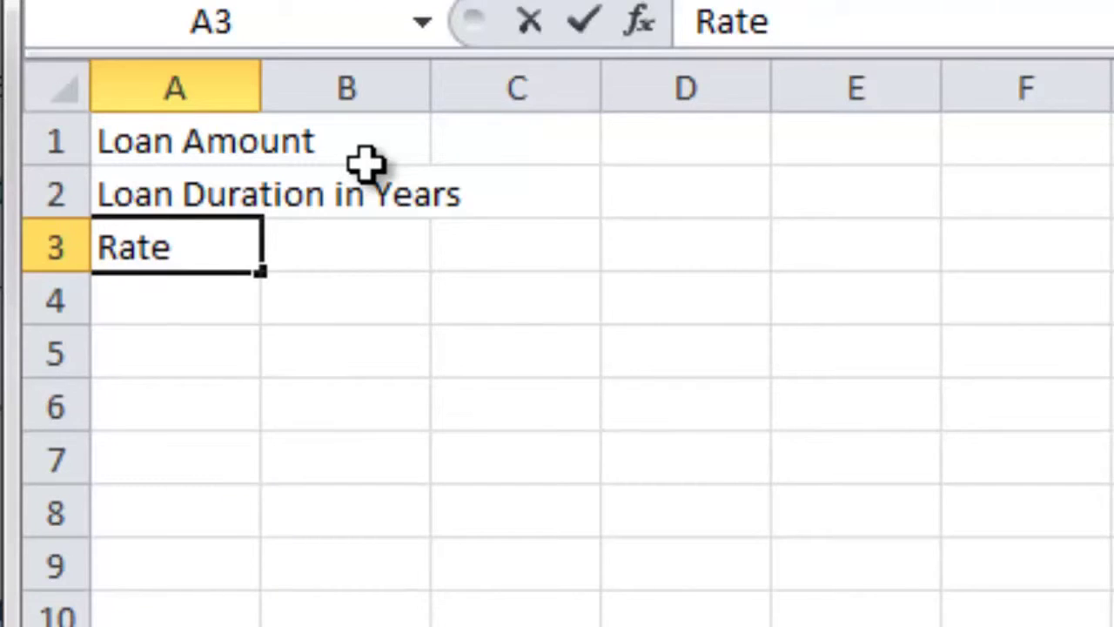
pyautogui.press('Return')
pyautogui.write('Interest')
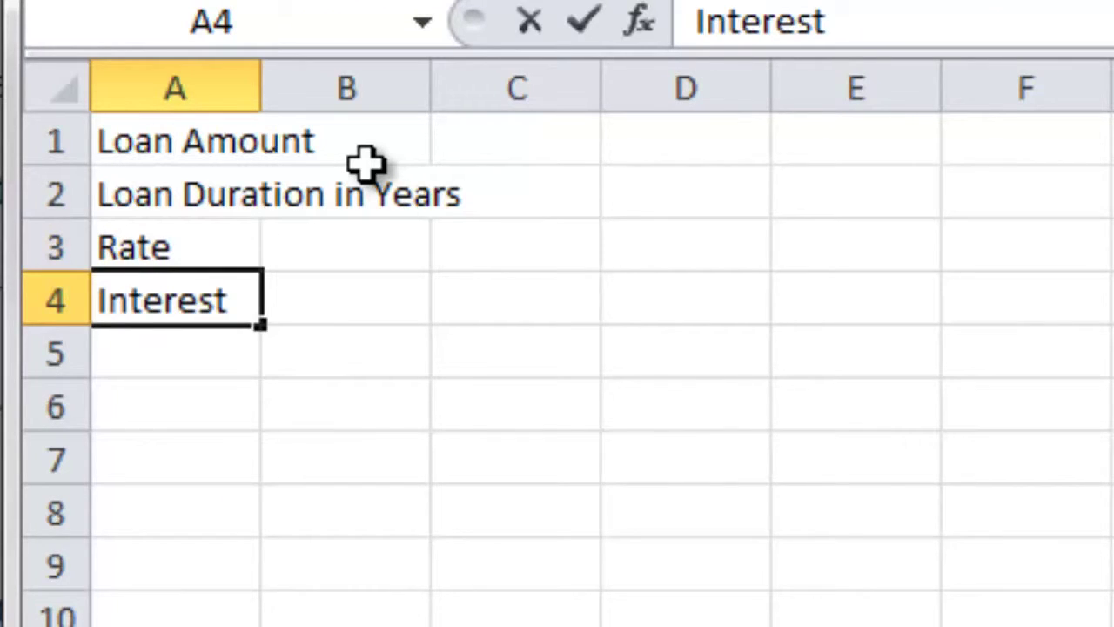
pyautogui.press('Tab')
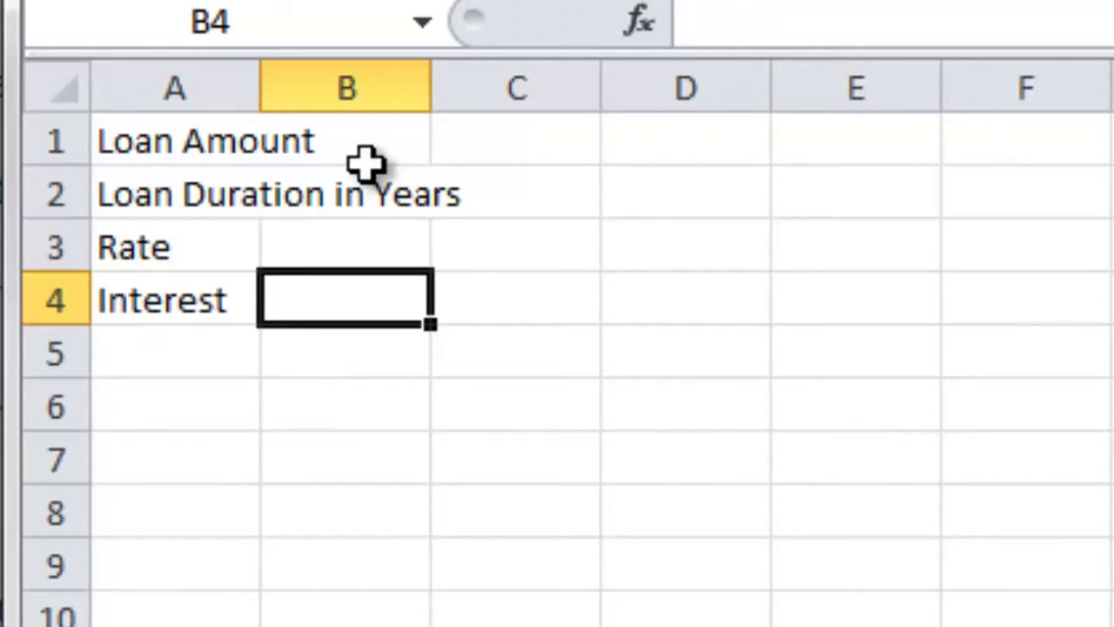
pyautogui.press('Up')
pyautogui.press('Up')
pyautogui.press('Up')
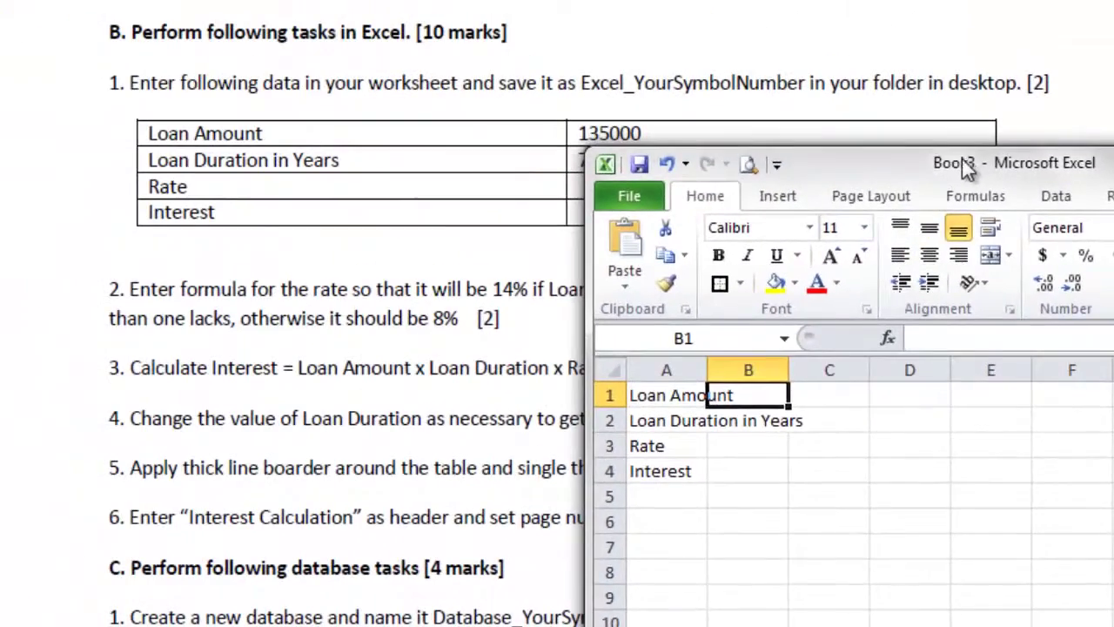
# Step: Enter 135000 in B1 as the loan amount and 7 in B2 as the duration
pyautogui.moveTo(970, 170); pyautogui.dragTo(1092, 13)
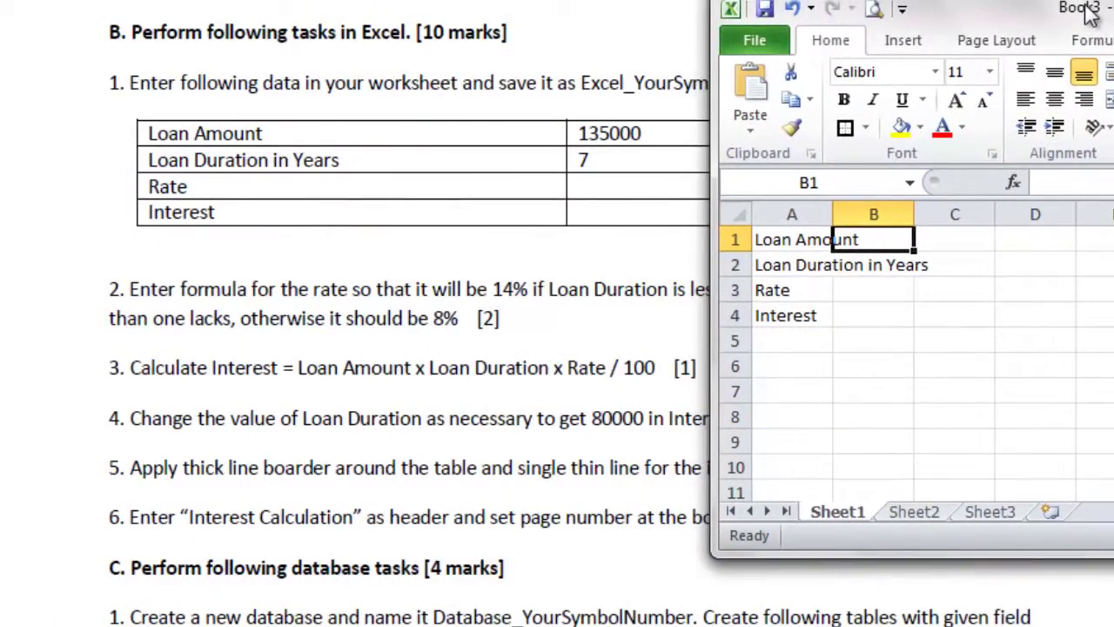
pyautogui.write('135')
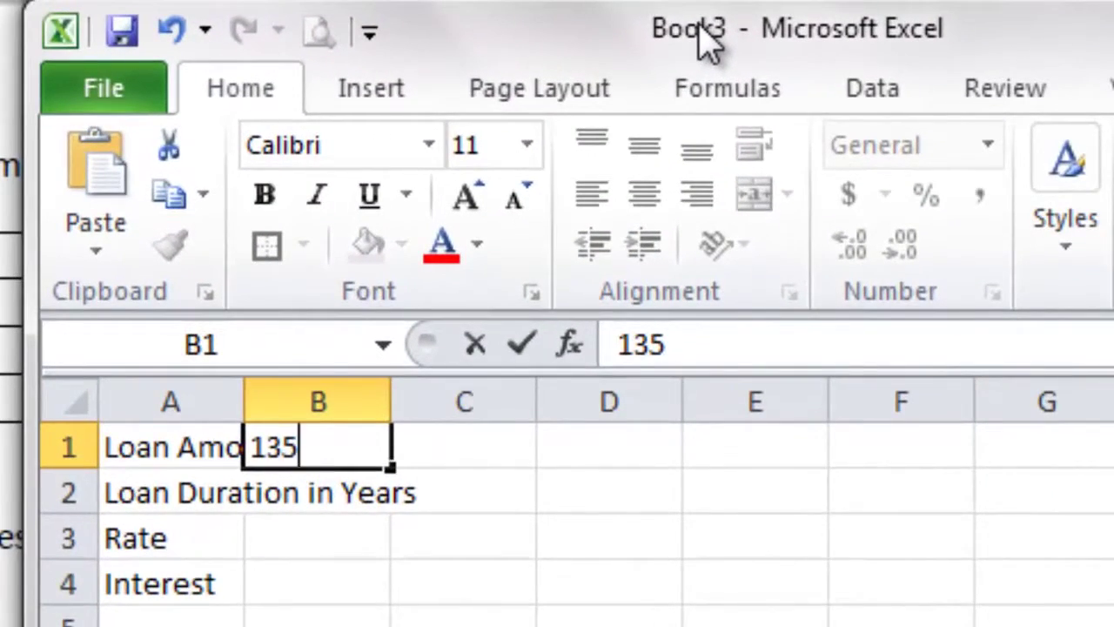
pyautogui.write('000')
pyautogui.press('Return')
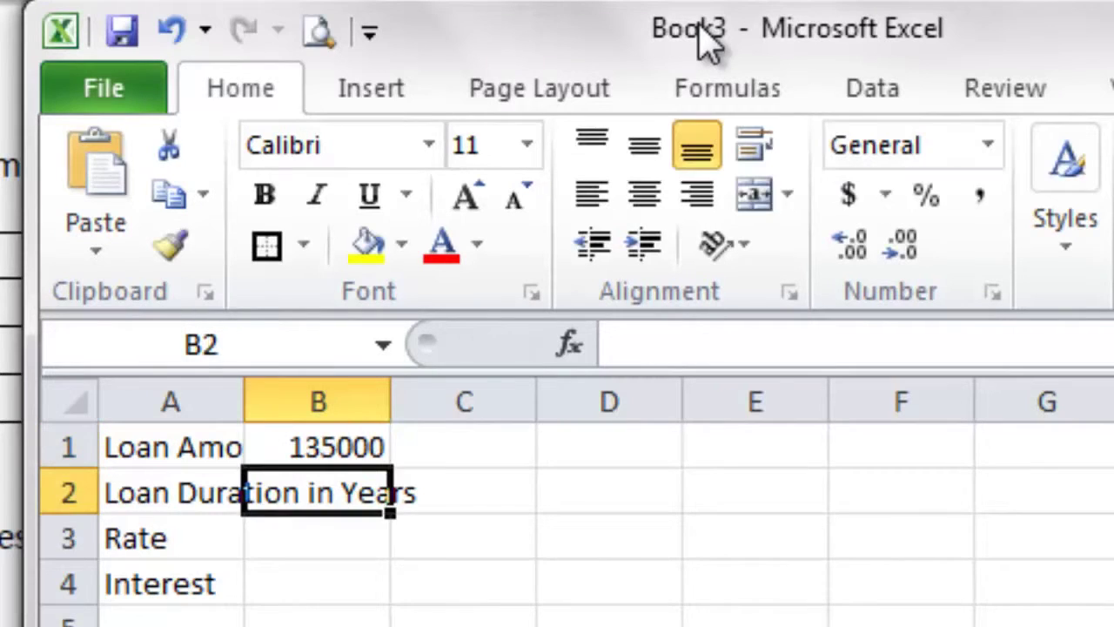
pyautogui.write('7')
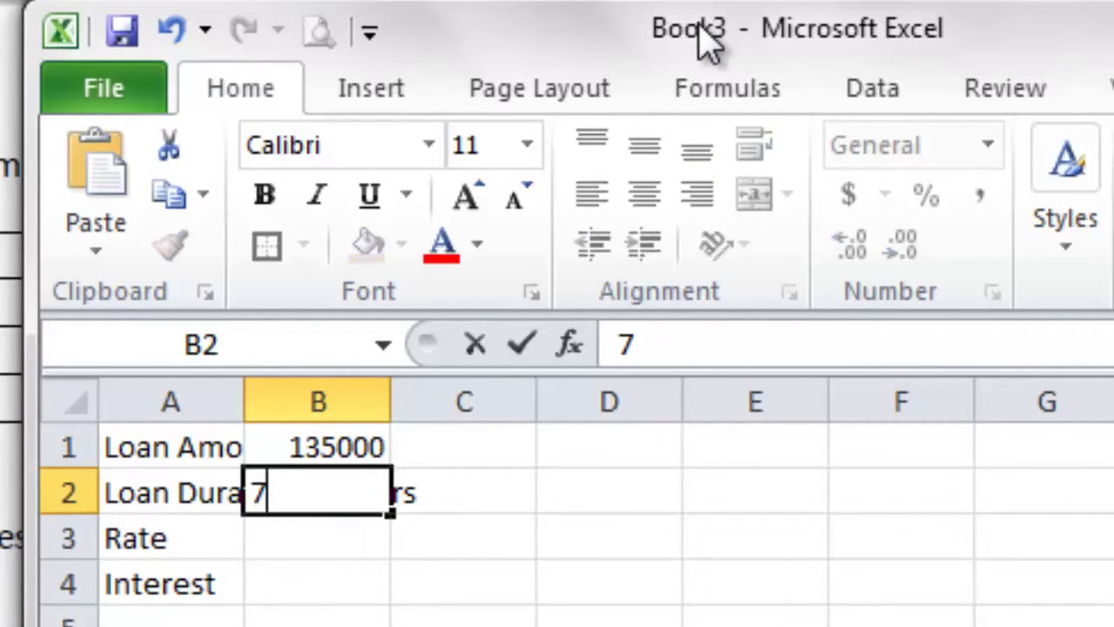
pyautogui.press('Return')
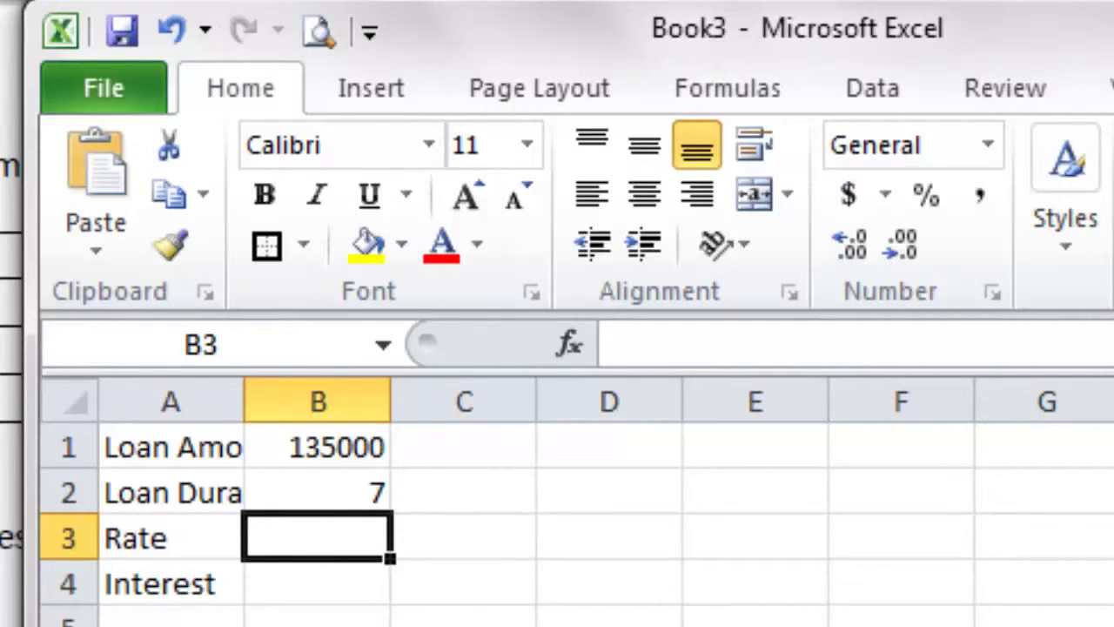
# Step: Auto-fit column A to the longest label and column B to its values
pyautogui.click(184, 456)
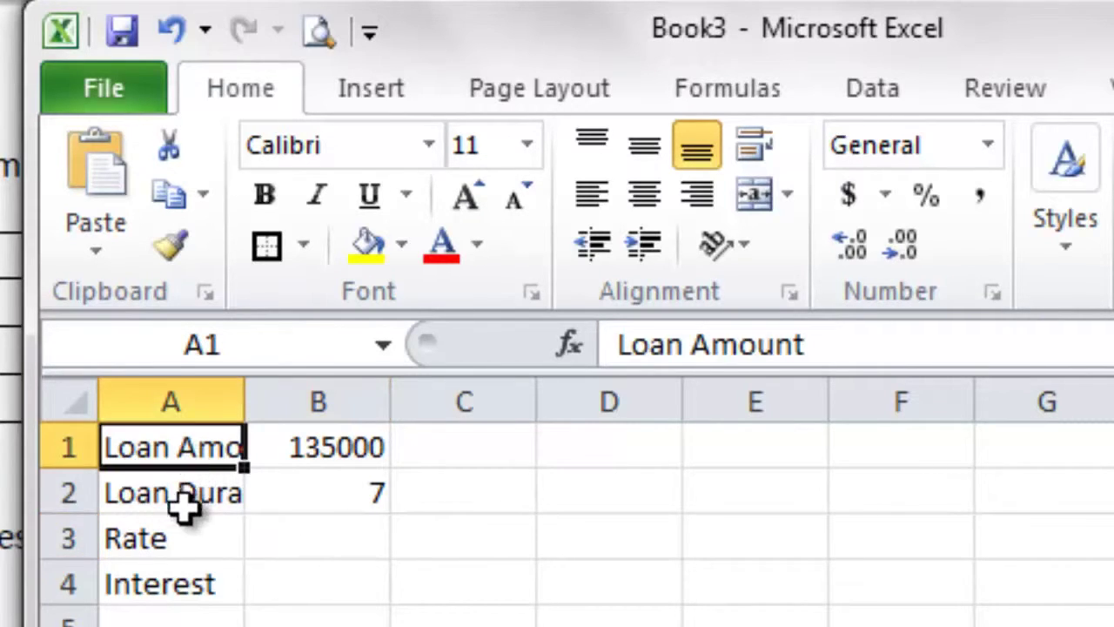
pyautogui.click(187, 492)
pyautogui.click(186, 544)
pyautogui.click(190, 620)
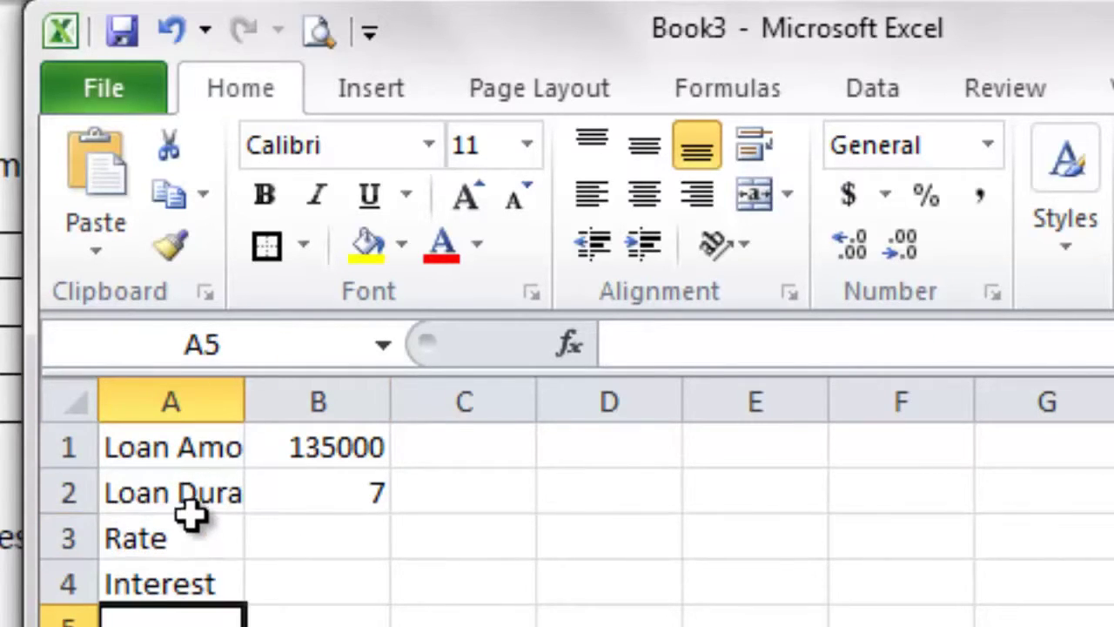
pyautogui.click(190, 522)
pyautogui.click(190, 495)
pyautogui.click(187, 449)
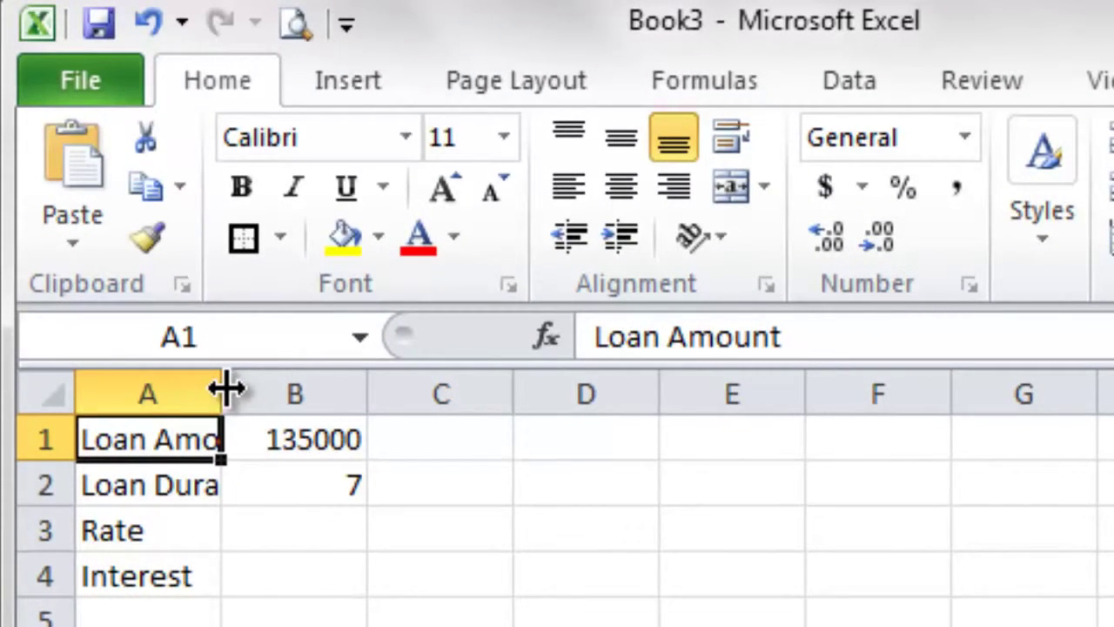
pyautogui.doubleClick(223, 390)
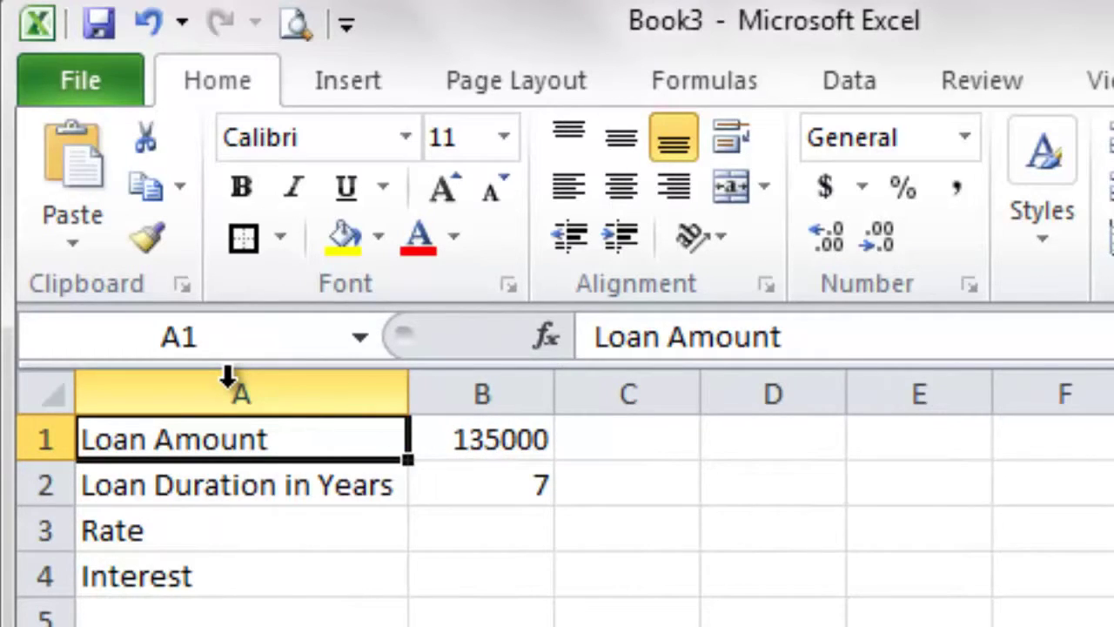
pyautogui.doubleClick(554, 395)
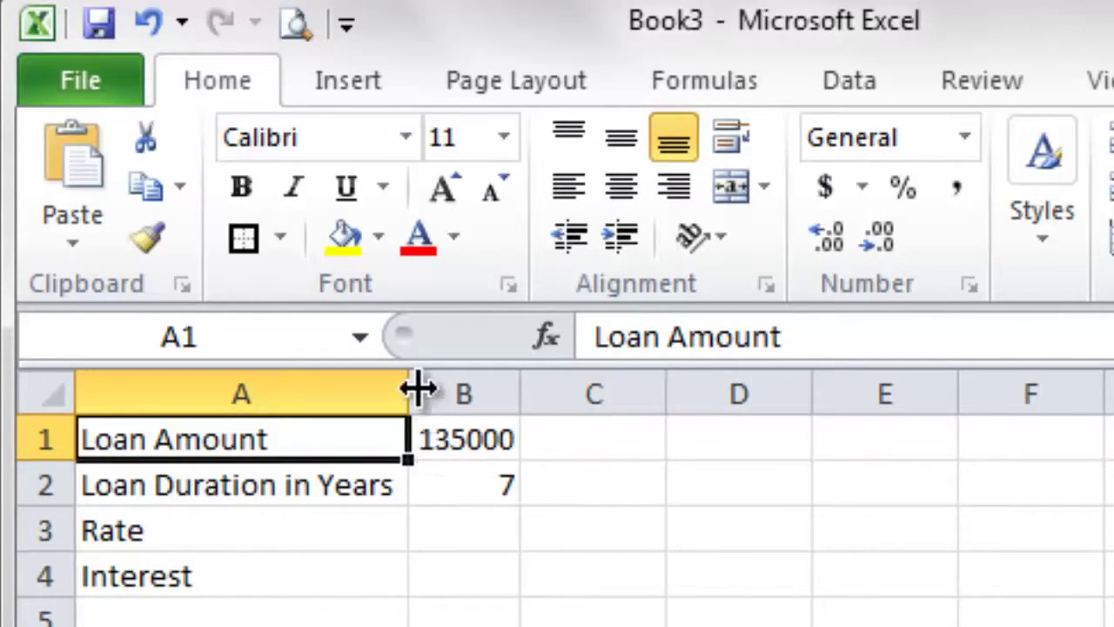
# Step: Drag columns A and B wider and restore the workbook window down
pyautogui.moveTo(407, 389); pyautogui.dragTo(626, 391)
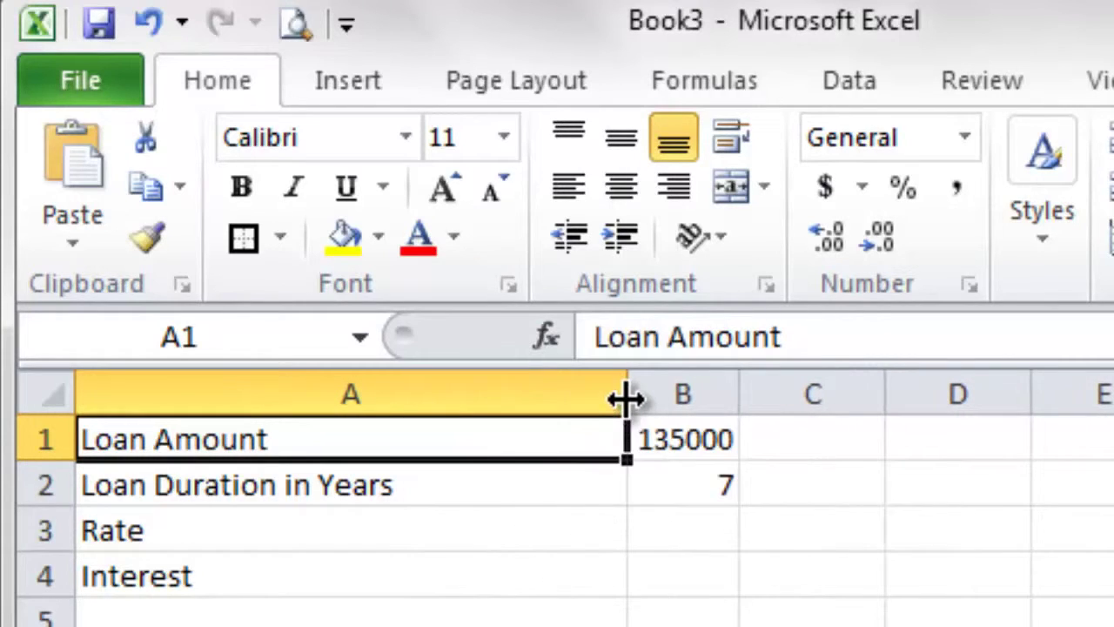
pyautogui.moveTo(739, 398); pyautogui.dragTo(855, 400)
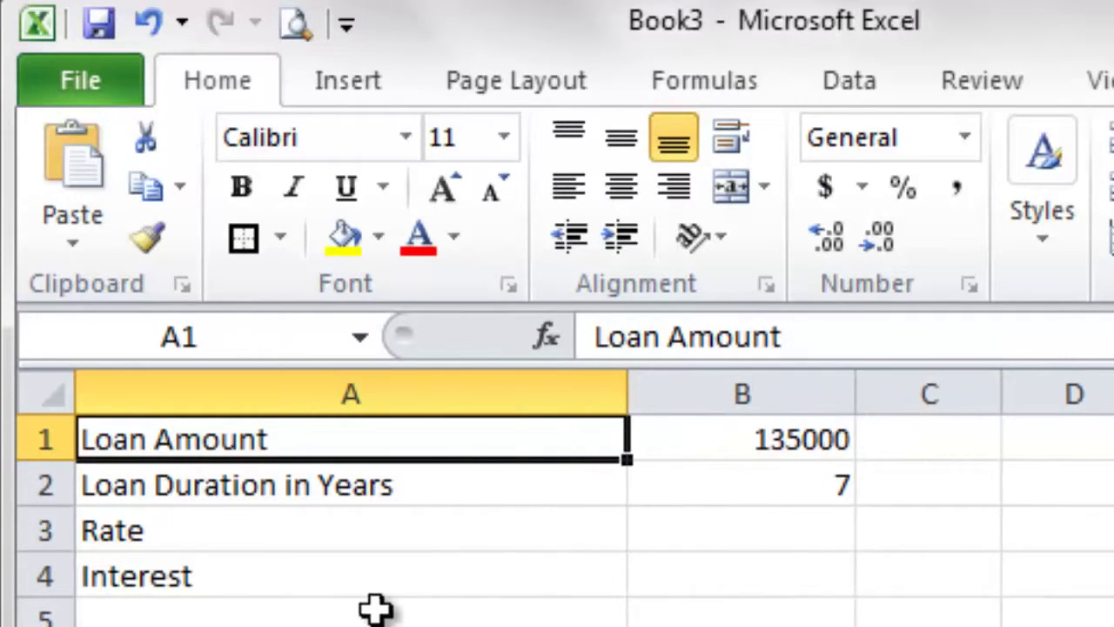
pyautogui.click(378, 578)
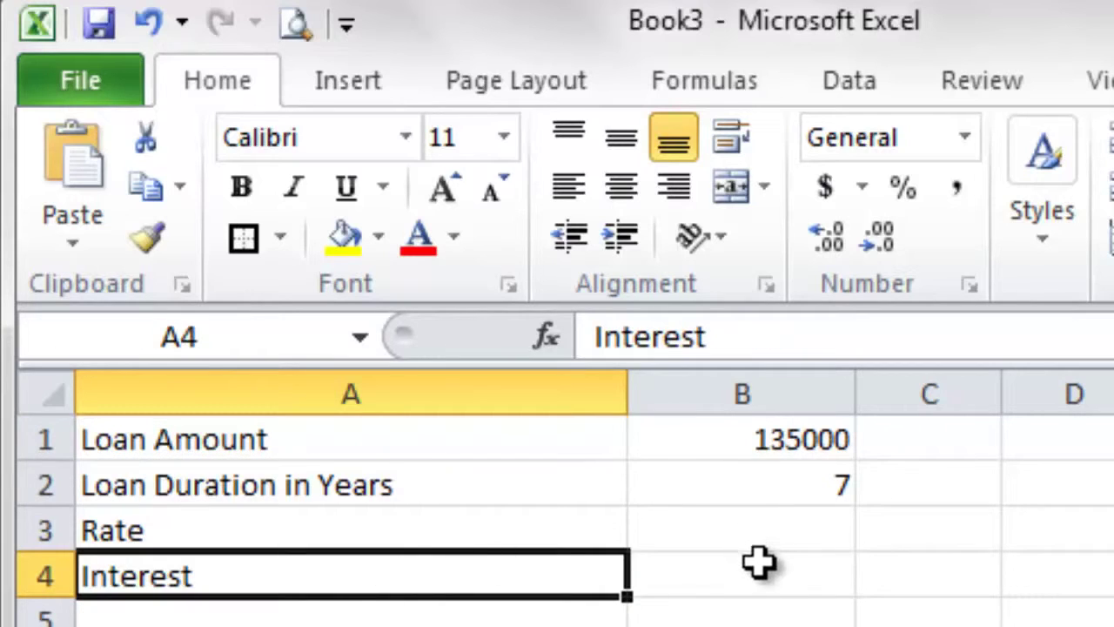
pyautogui.click(760, 571)
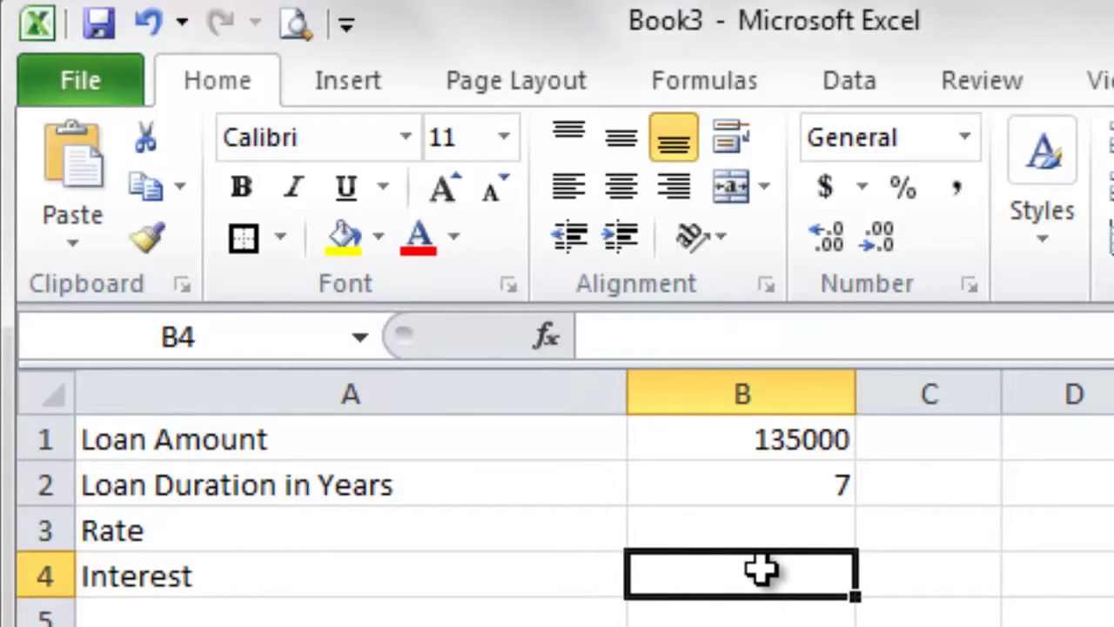
pyautogui.doubleClick(900, 37)
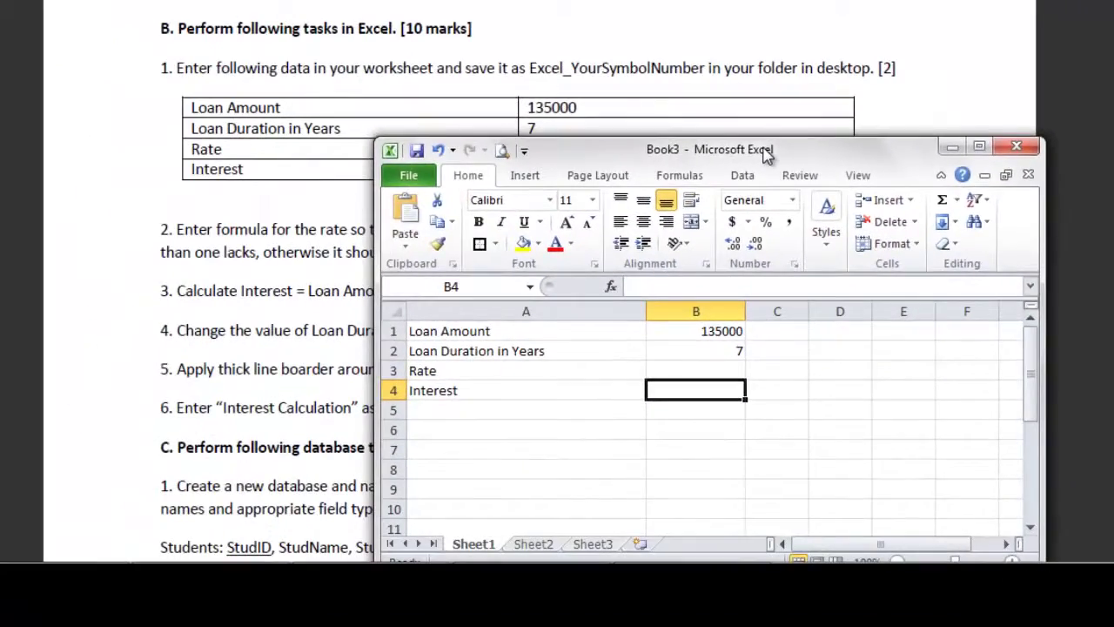
# Step: Bring up the Save As dialog for Book3 and centre it on screen
pyautogui.moveTo(766, 153); pyautogui.dragTo(768, 130)
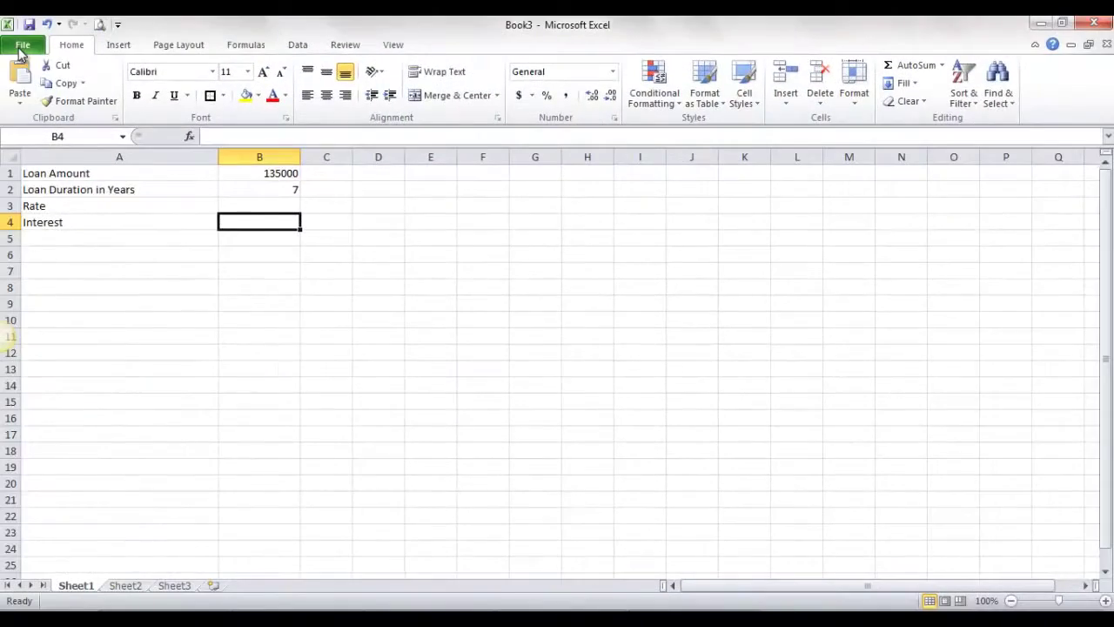
pyautogui.click(21, 44)
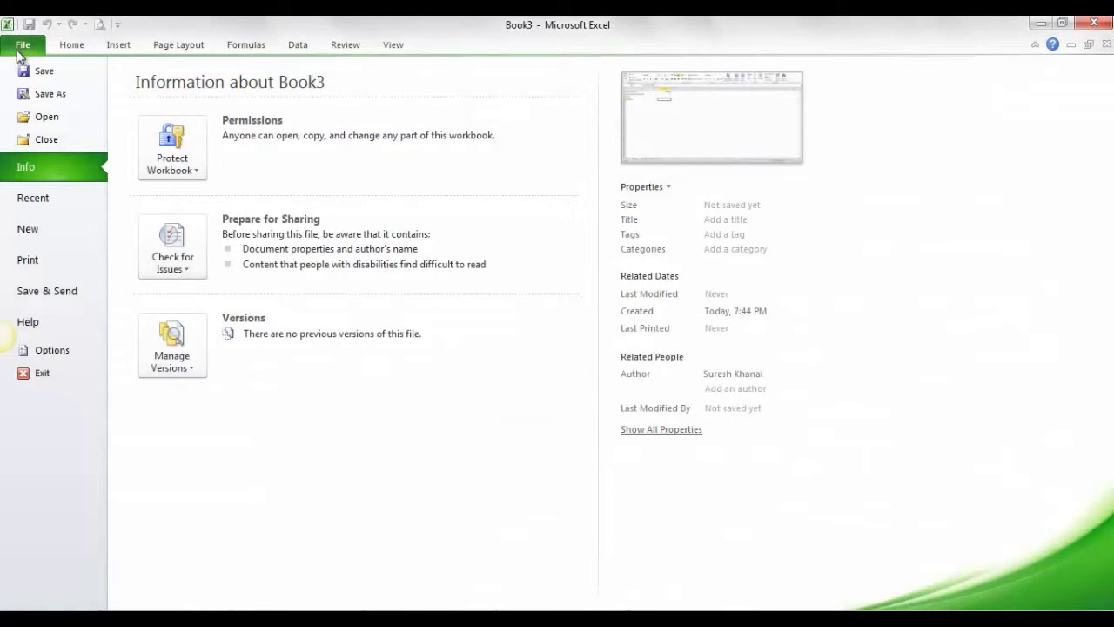
pyautogui.click(49, 93)
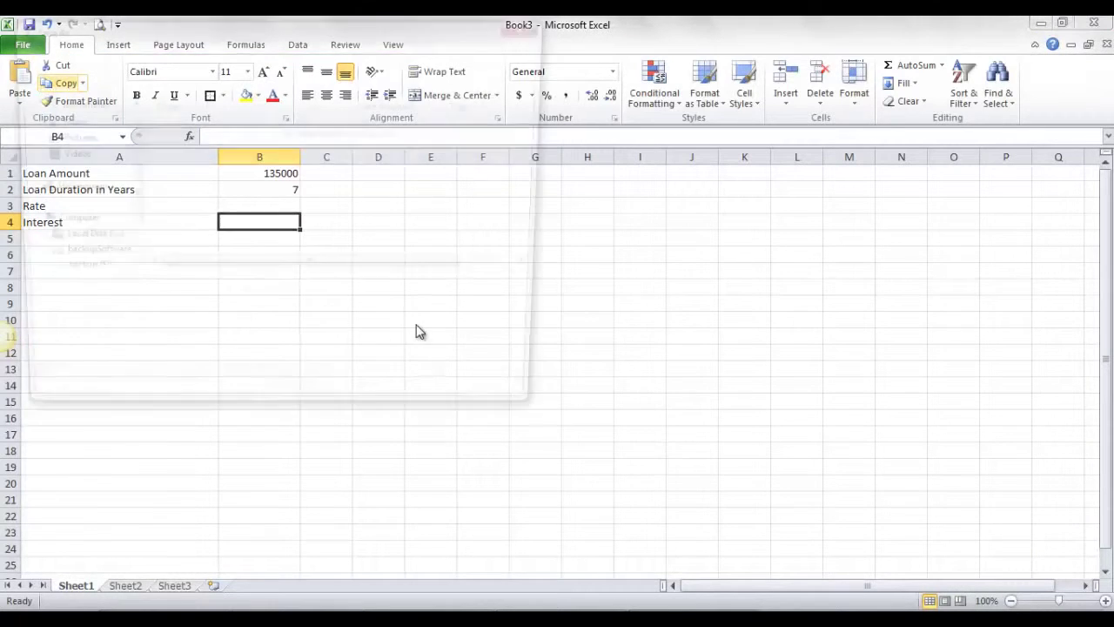
pyautogui.moveTo(383, 39); pyautogui.dragTo(550, 141)
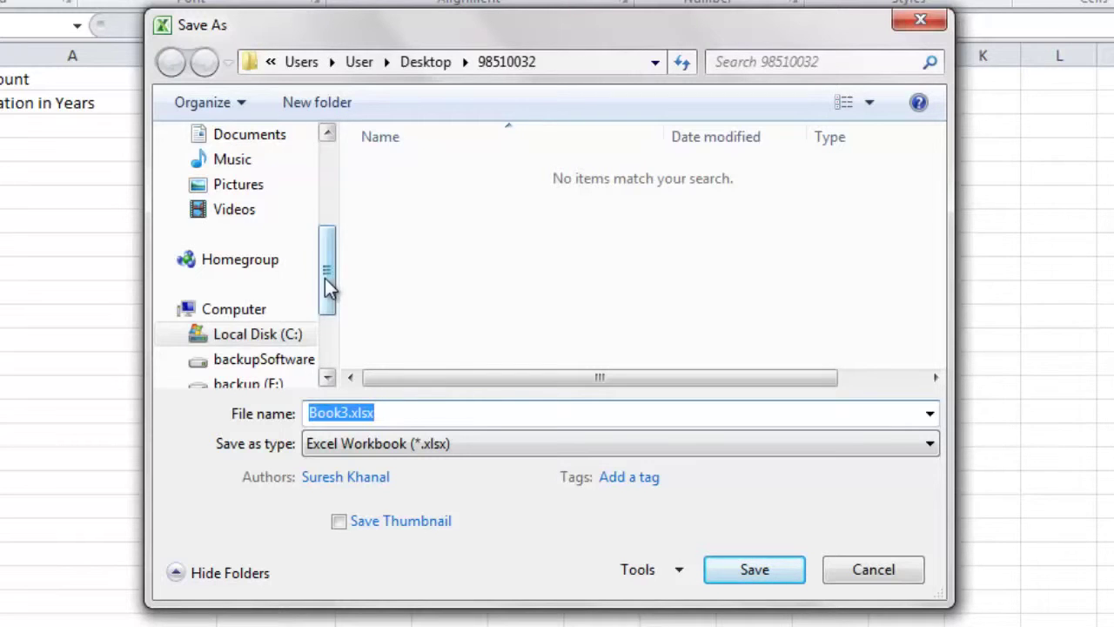
# Step: Save the workbook as Excel_98510032 in the Desktop folder 98510032
pyautogui.moveTo(324, 277); pyautogui.dragTo(328, 170)
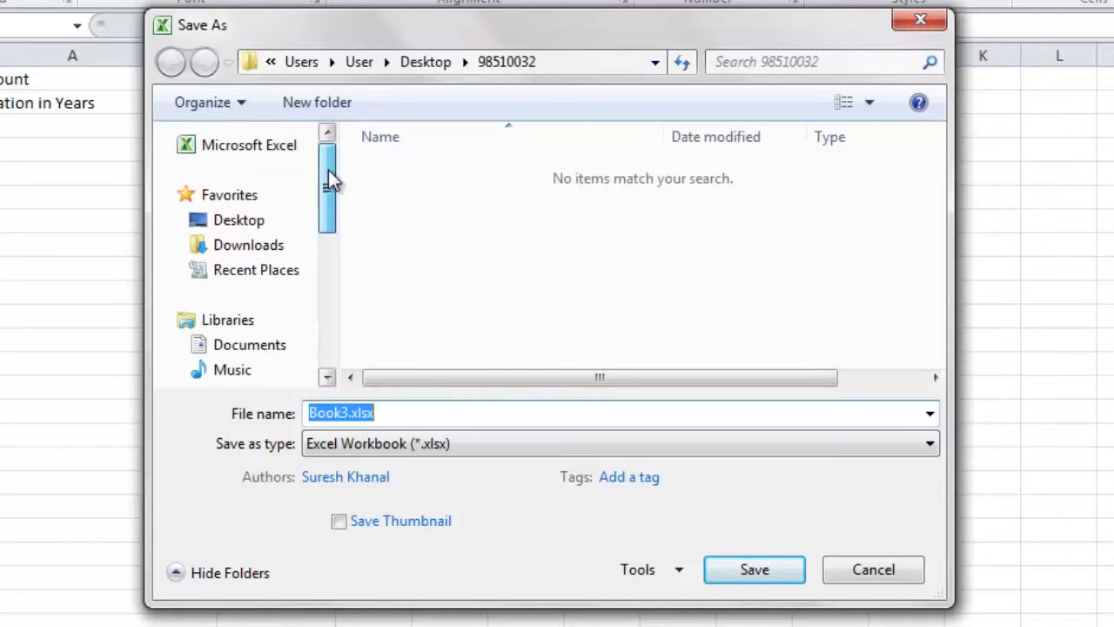
pyautogui.click(248, 223)
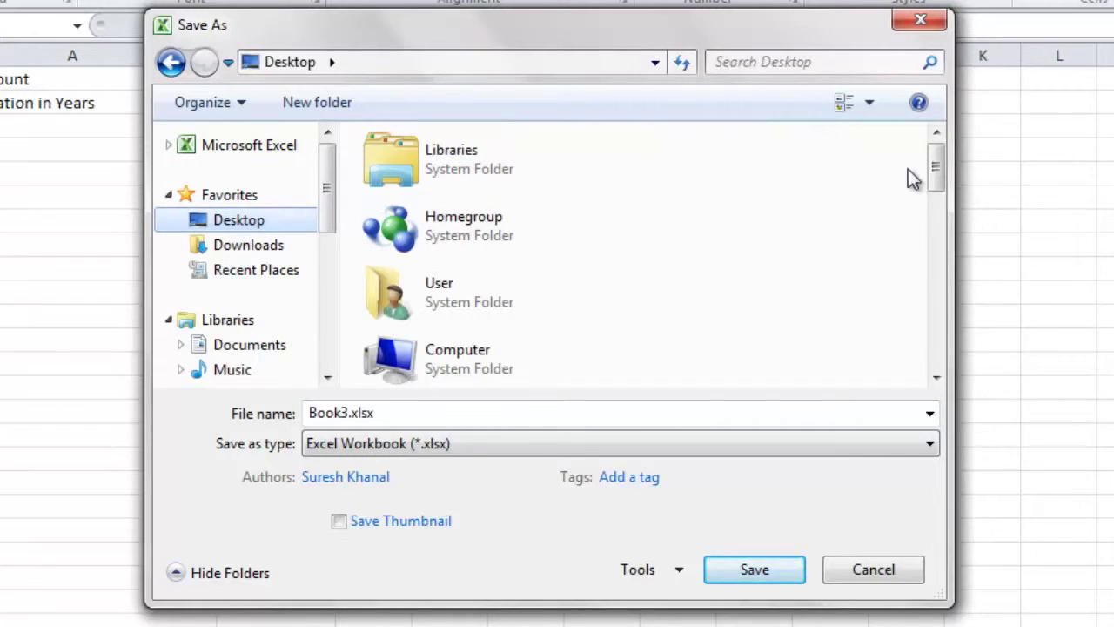
pyautogui.moveTo(938, 166); pyautogui.dragTo(937, 211)
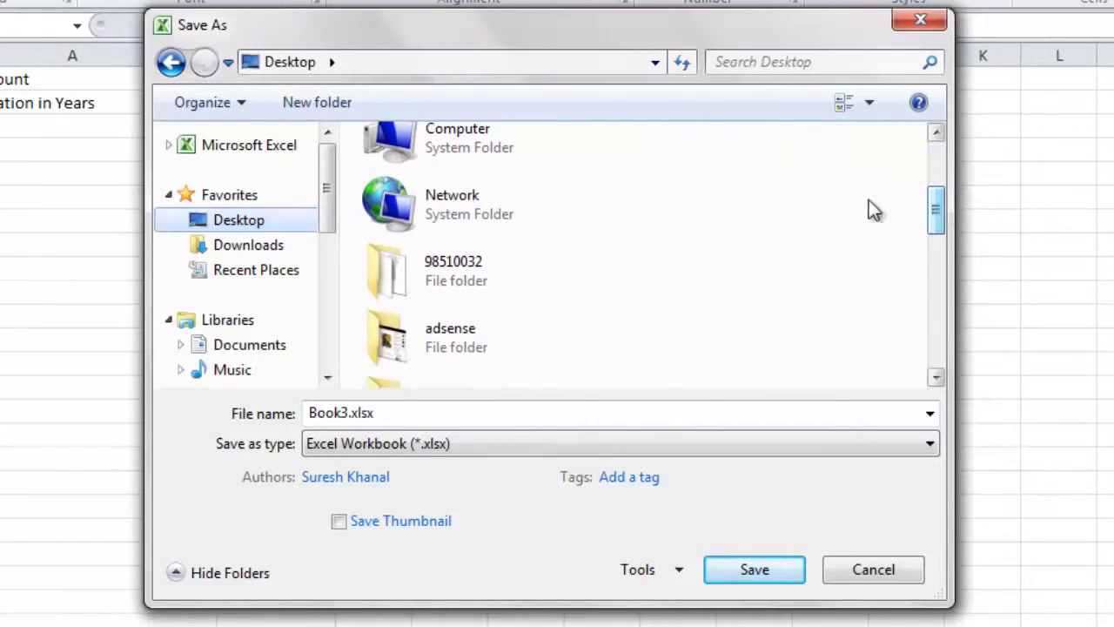
pyautogui.doubleClick(394, 274)
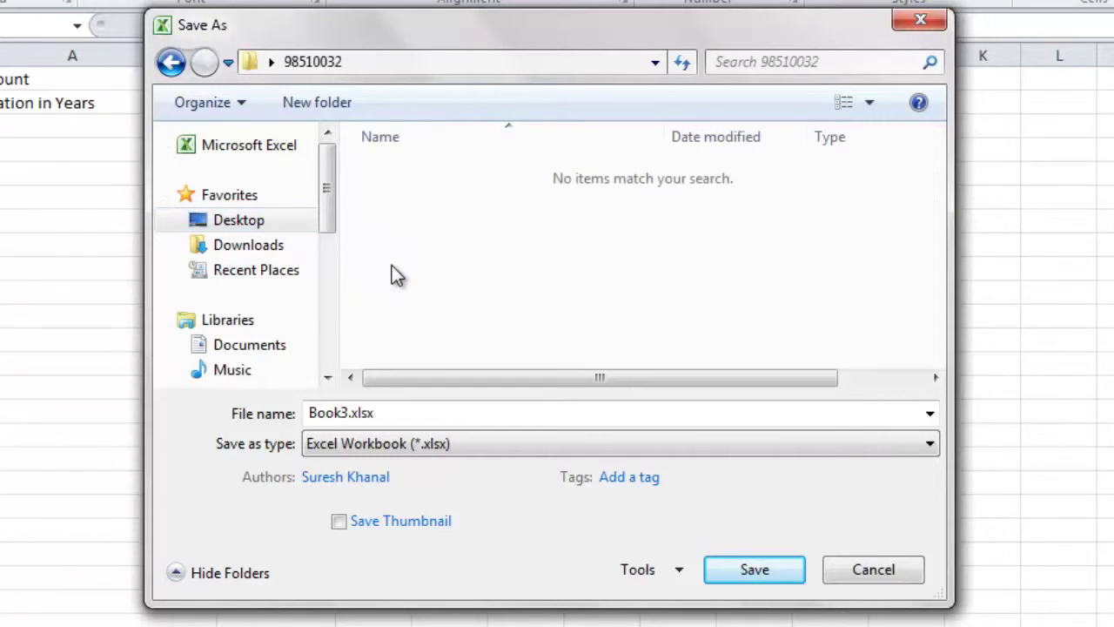
pyautogui.moveTo(406, 415); pyautogui.dragTo(273, 423)
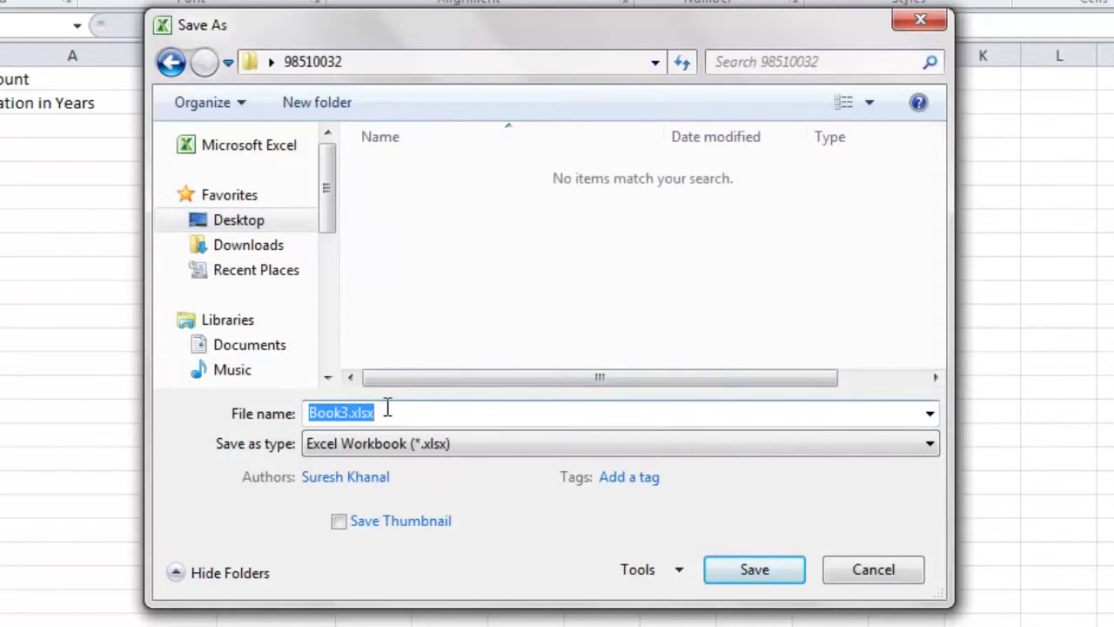
pyautogui.write('Exce')
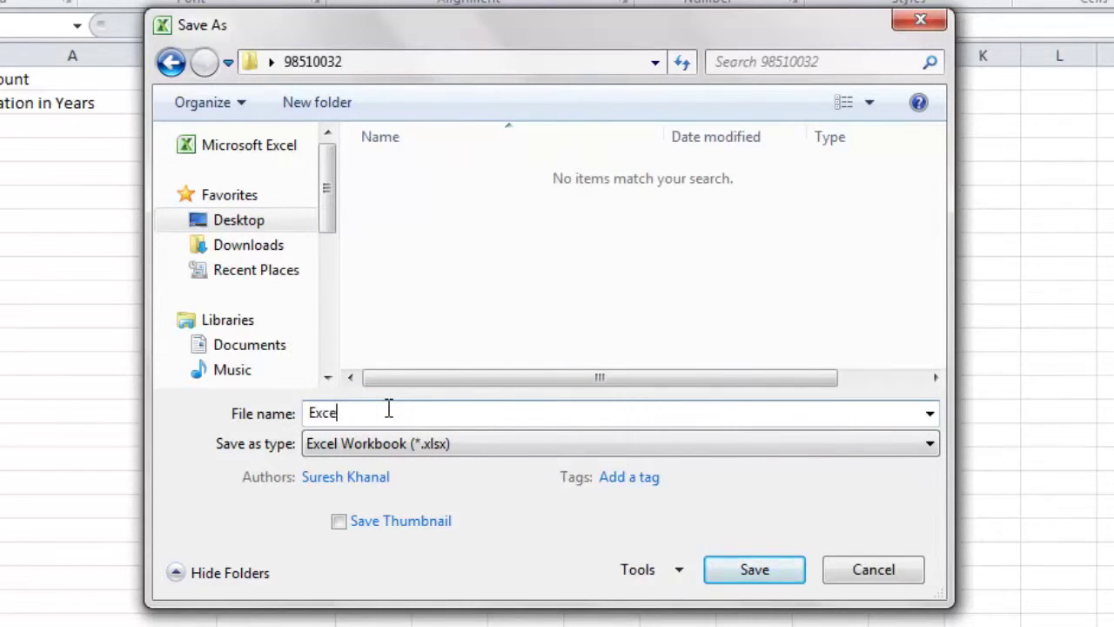
pyautogui.write('l_98510032')
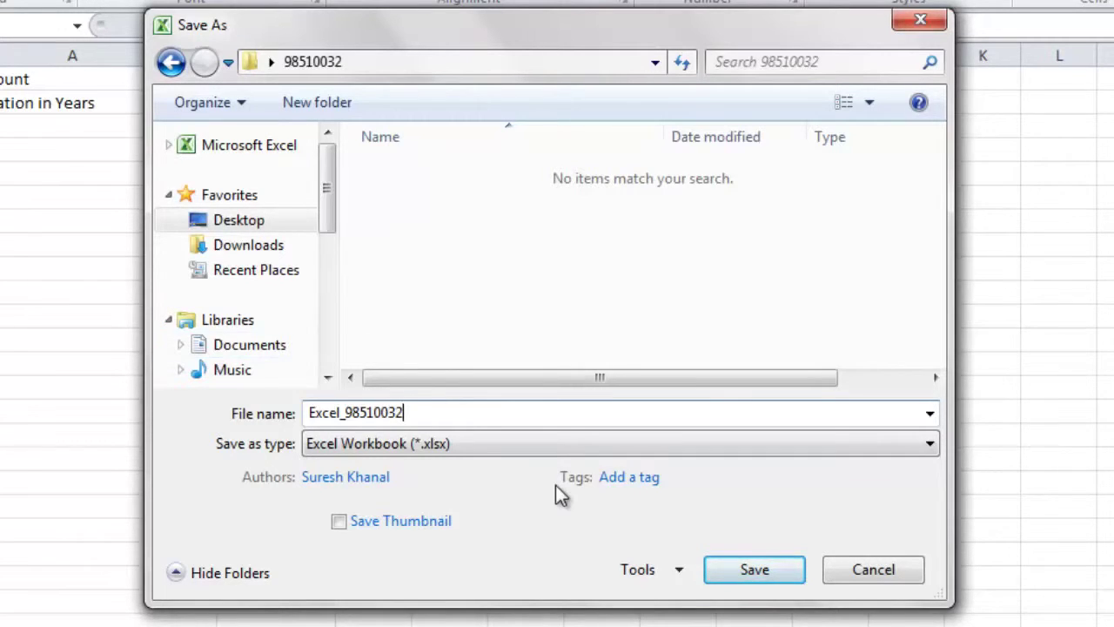
pyautogui.click(766, 568)
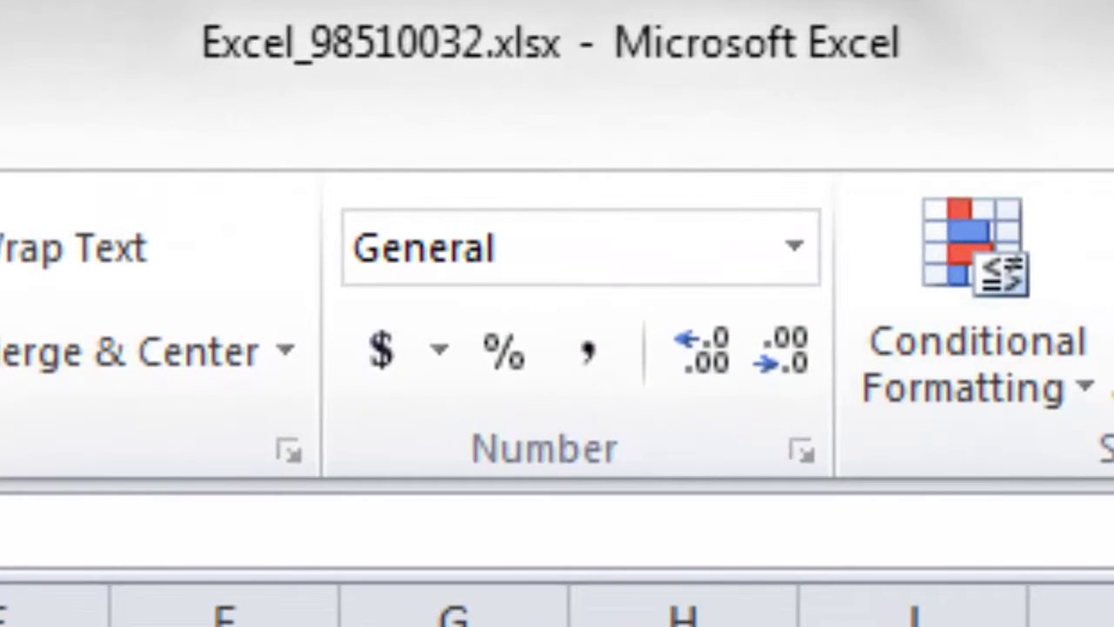
# Step: Scroll the assignment to task 2 and place the Excel window over it, selecting D7
pyautogui.hotkey('alt', 'Tab')
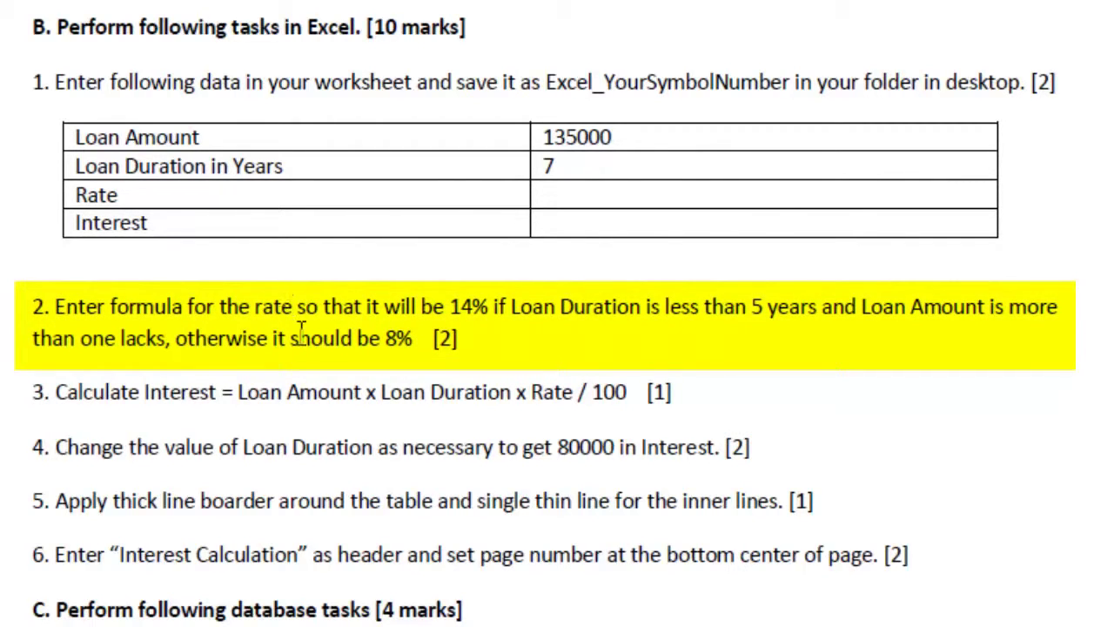
pyautogui.scroll(-3, 301, 335)
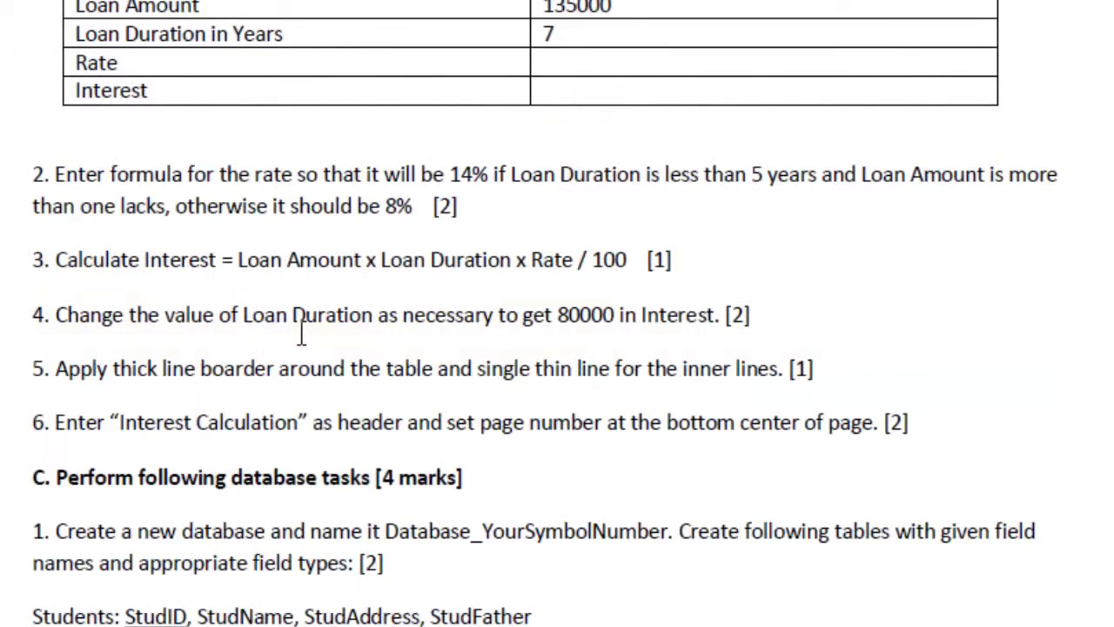
pyautogui.scroll(-3, 300, 335)
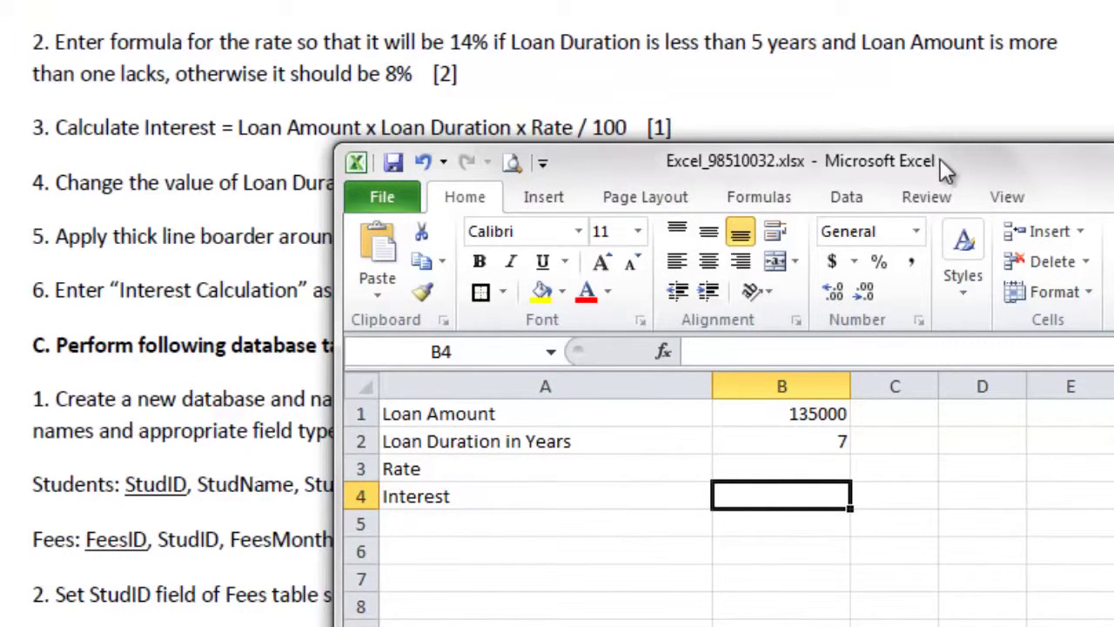
pyautogui.moveTo(941, 158); pyautogui.dragTo(987, 189)
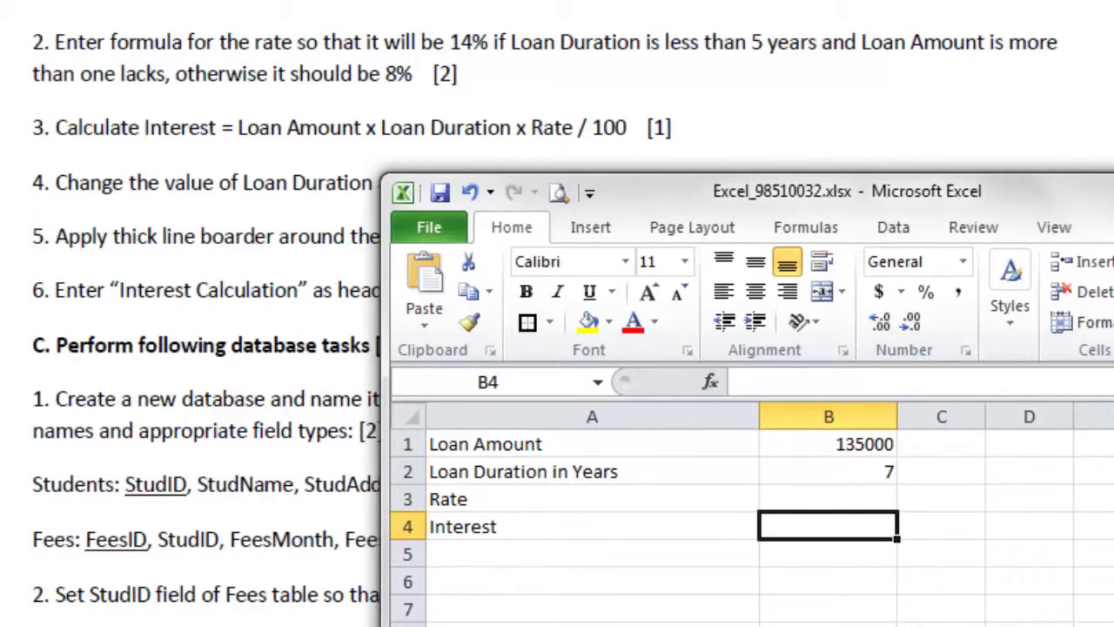
pyautogui.click(813, 589)
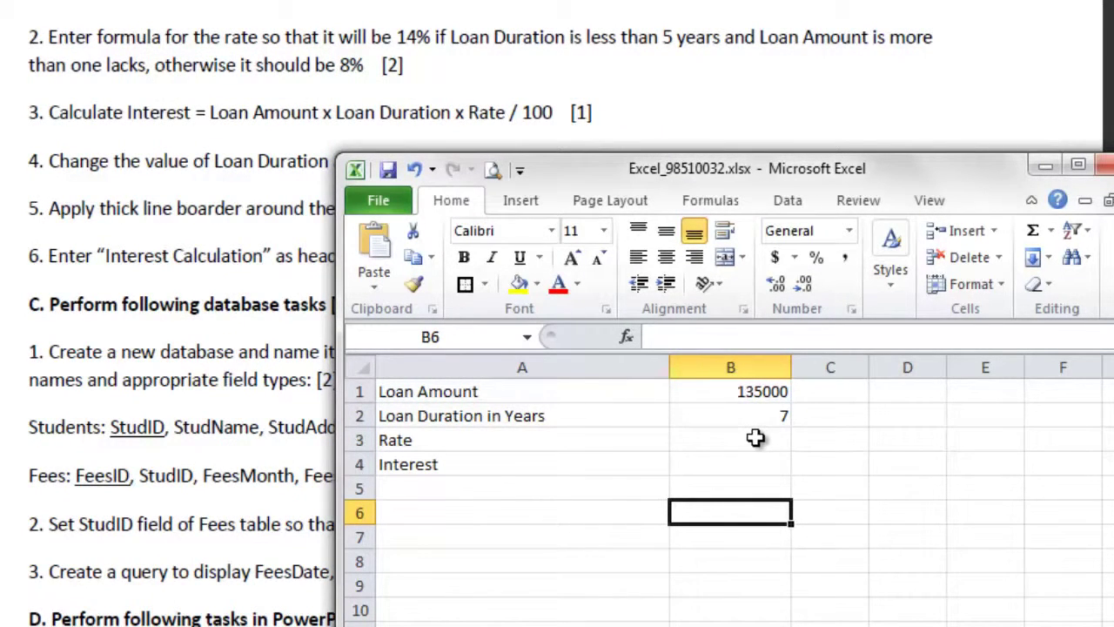
pyautogui.click(933, 547)
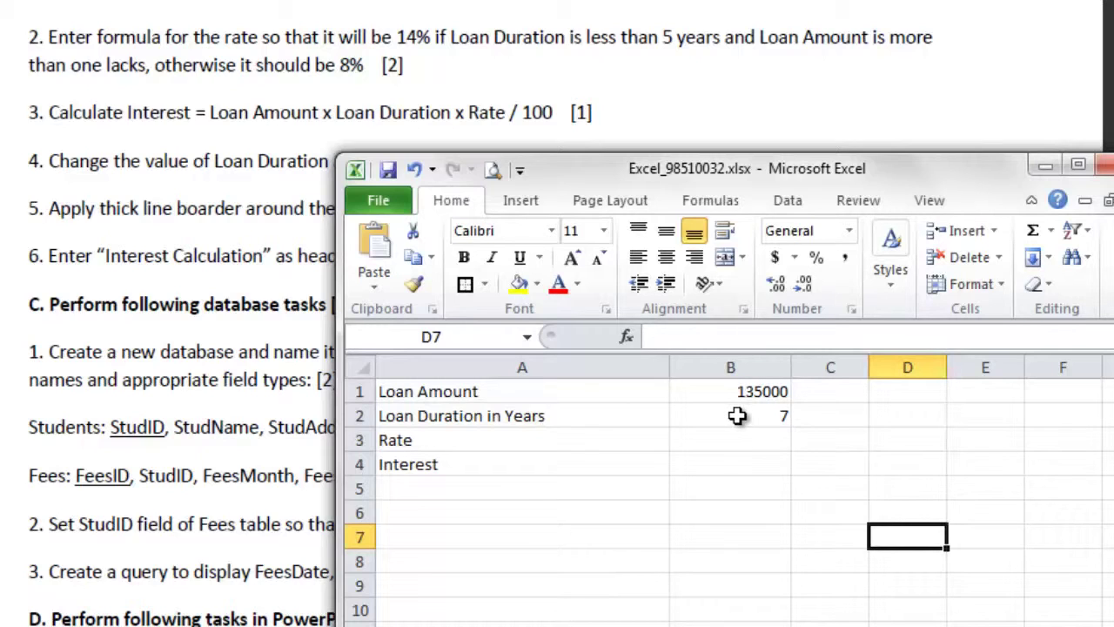
# Step: Enter the condition notes b2<5 in D7 and b1>100000 in E7
pyautogui.write('b2>')
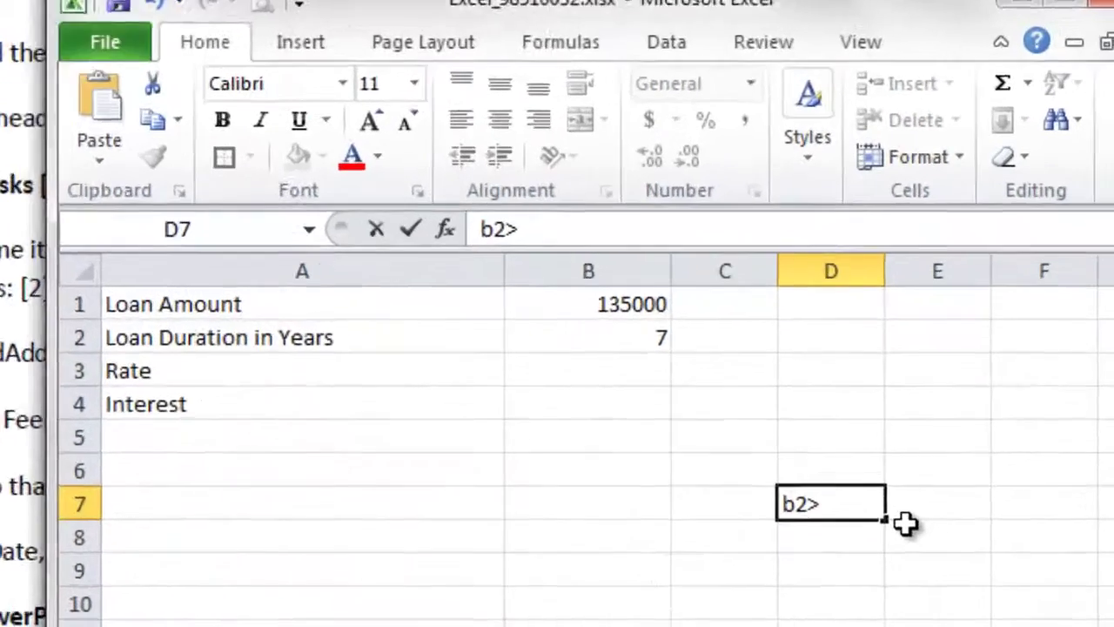
pyautogui.press('BackSpace')
pyautogui.write('<')
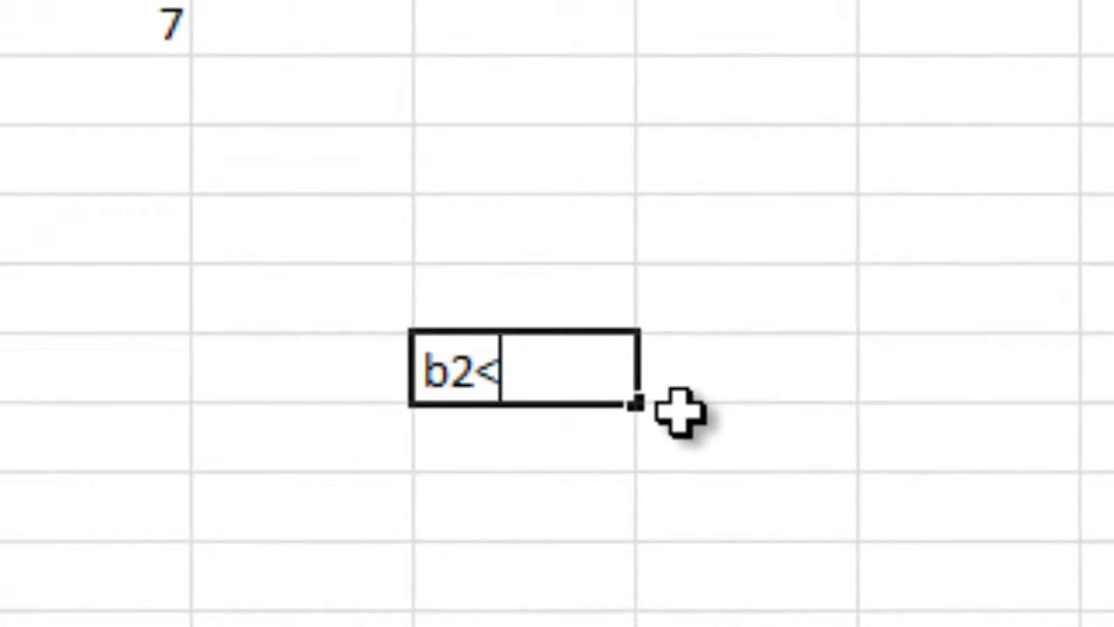
pyautogui.write('5')
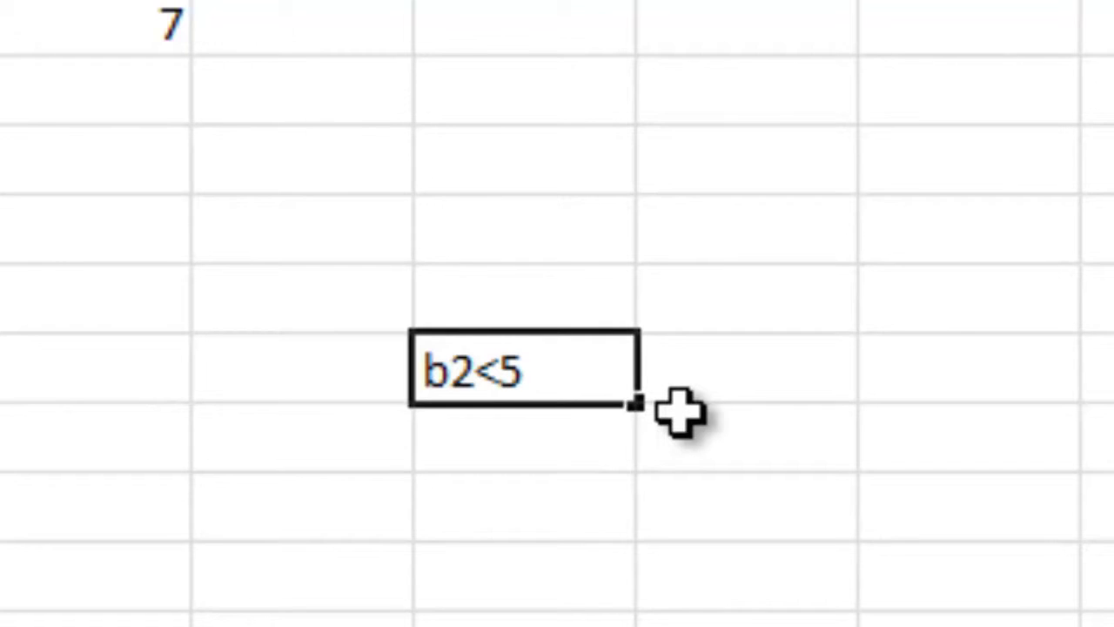
pyautogui.press('Tab')
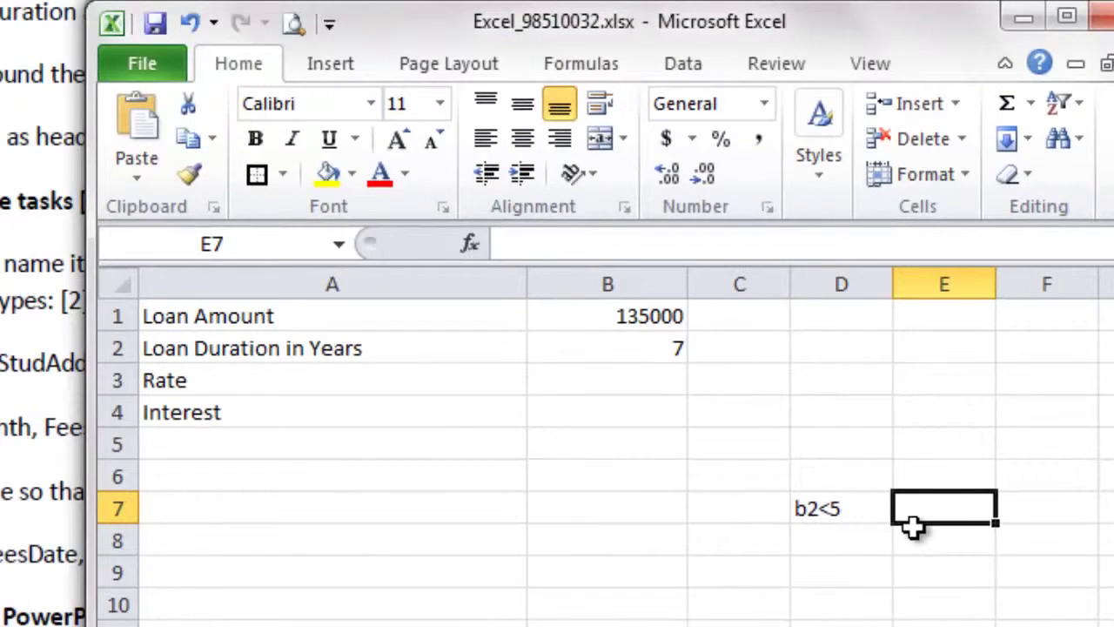
pyautogui.write('a')
pyautogui.press('BackSpace')
pyautogui.write('b1')
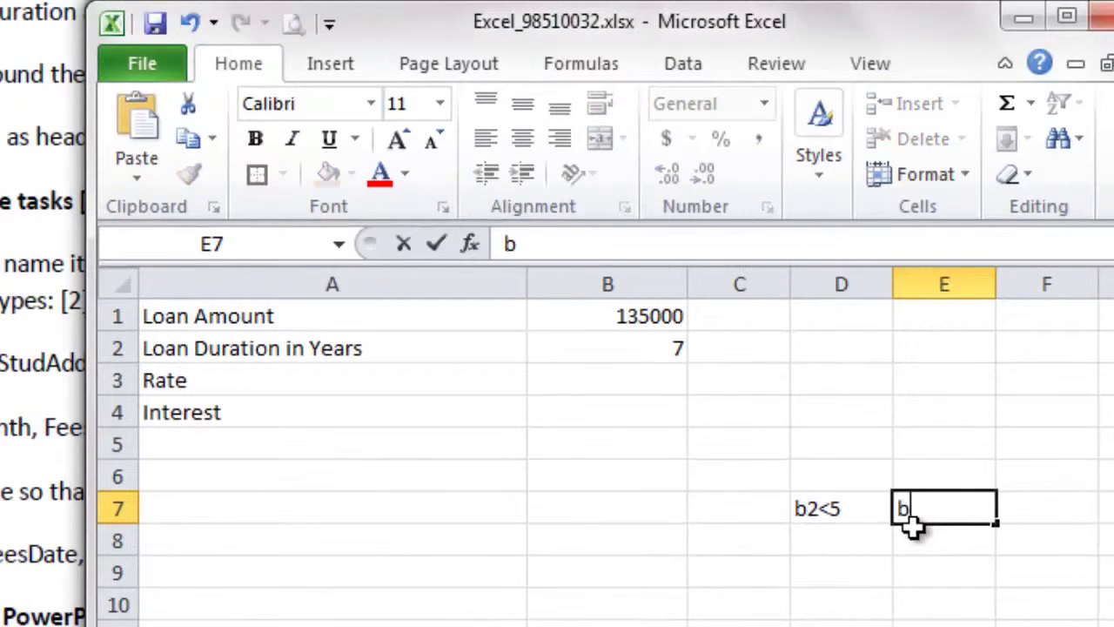
pyautogui.write('>100000')
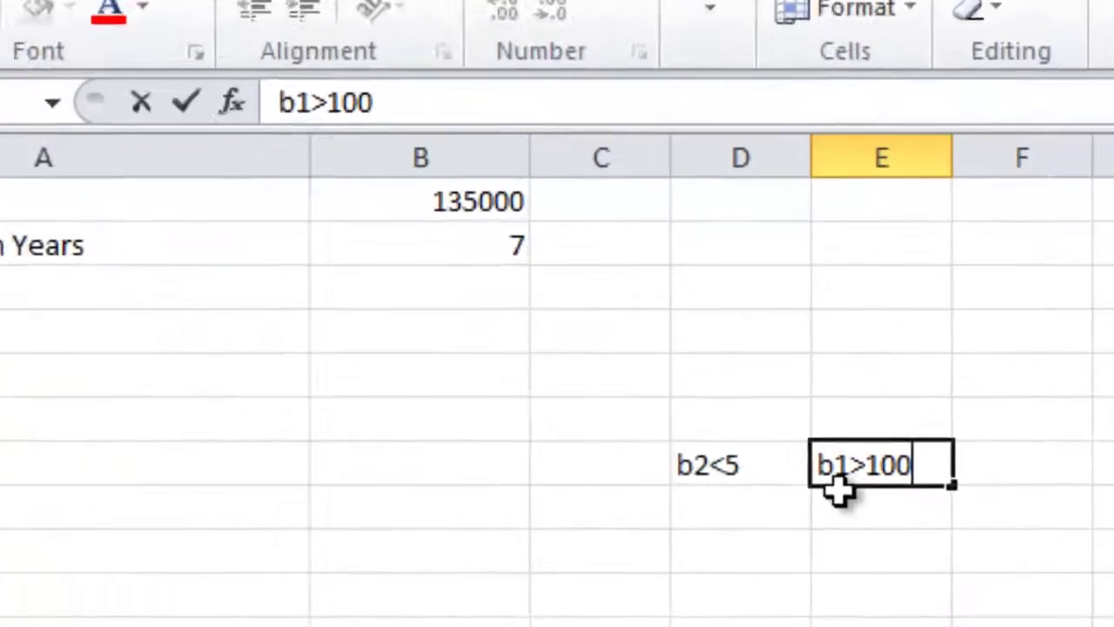
pyautogui.press('Return')
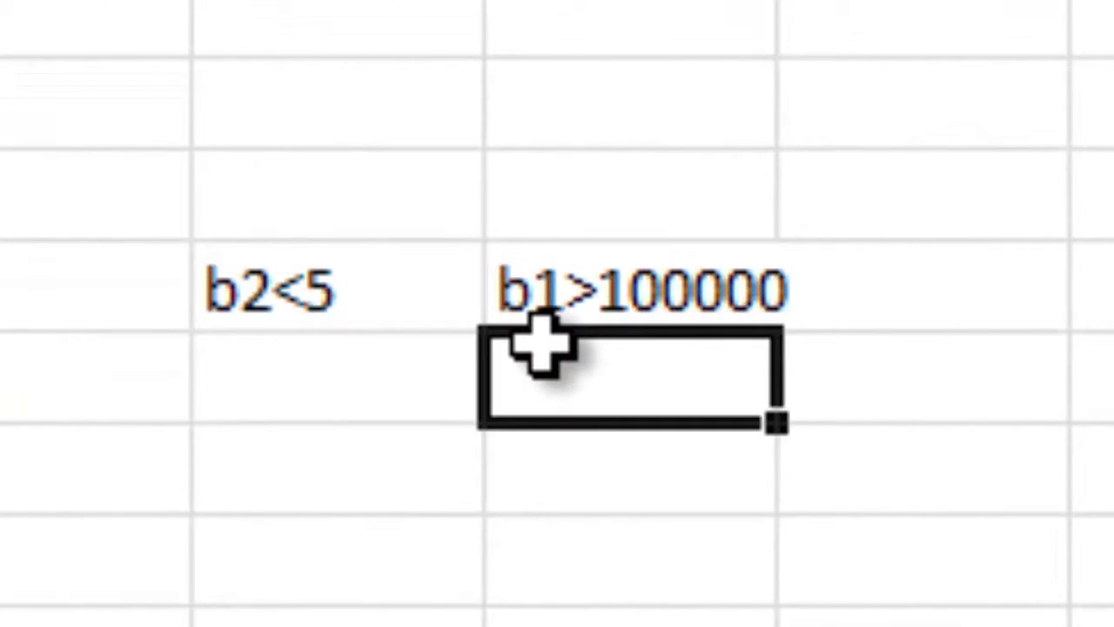
# Step: Review the two condition notes, then move to cell B3
pyautogui.press('Up')
pyautogui.press('Left')
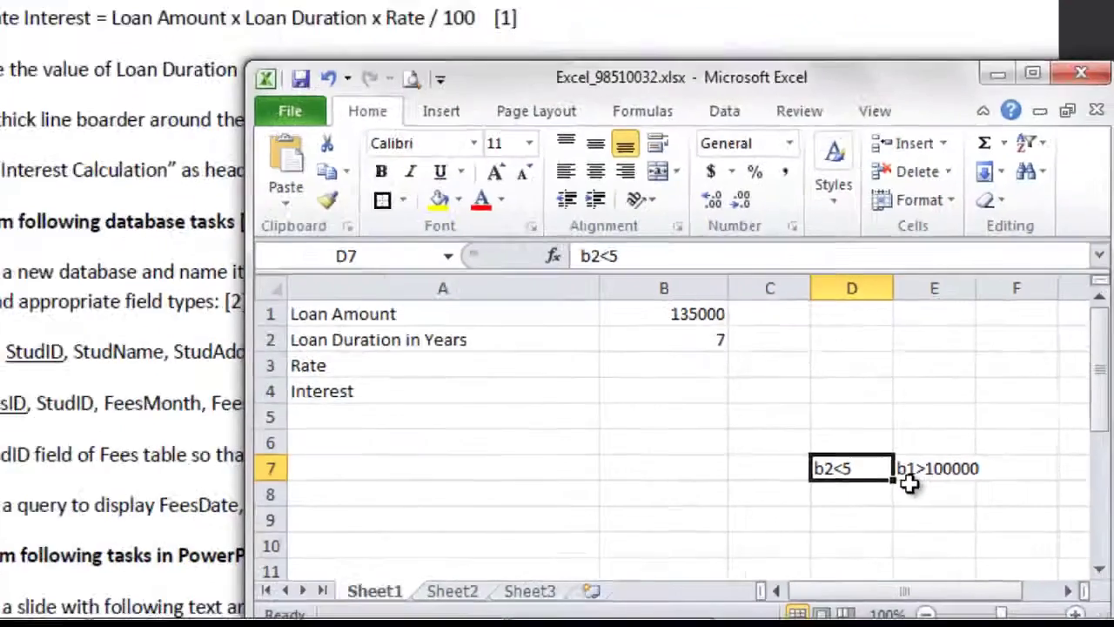
pyautogui.press('Right')
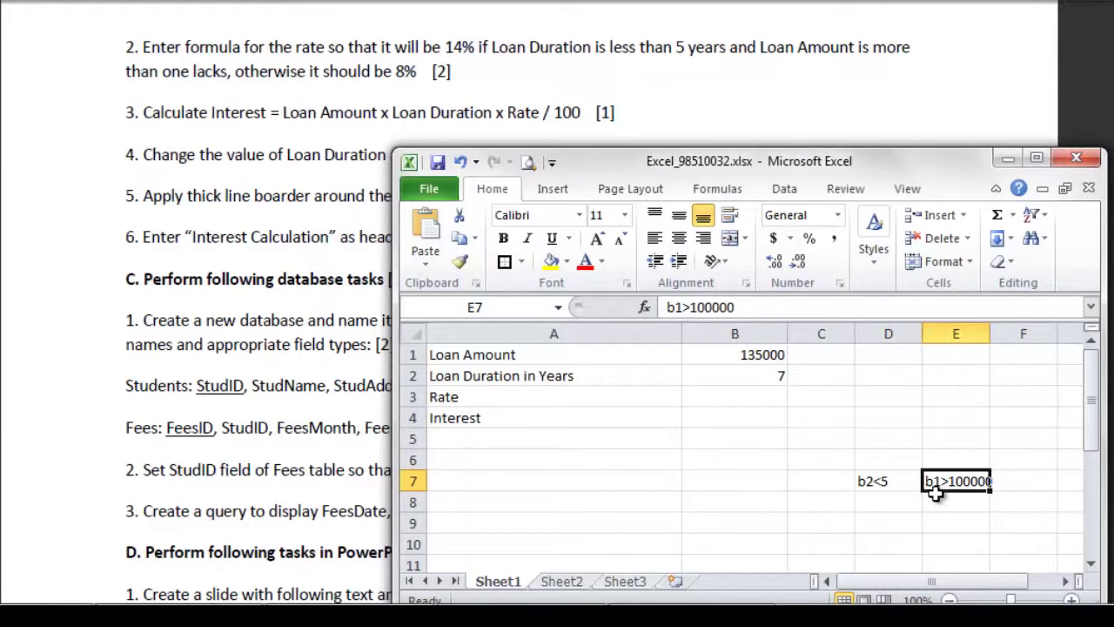
pyautogui.press('Left')
pyautogui.press('Right')
pyautogui.press('Left')
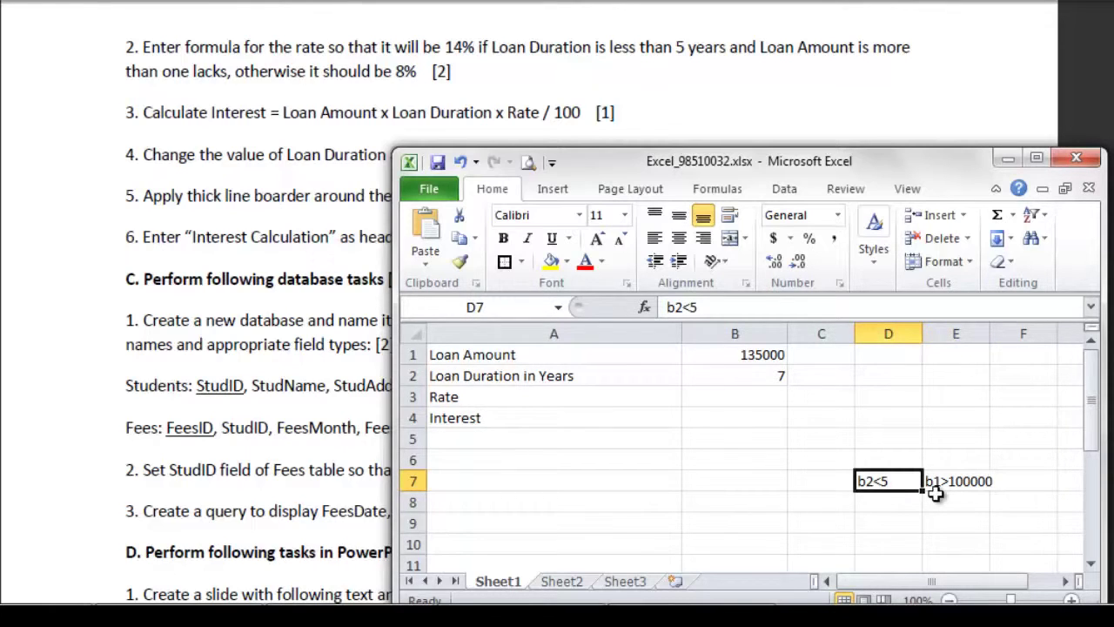
pyautogui.press('Left')
pyautogui.press('Left')
pyautogui.press('Up')
pyautogui.press('Up')
pyautogui.press('Up')
pyautogui.press('Up')
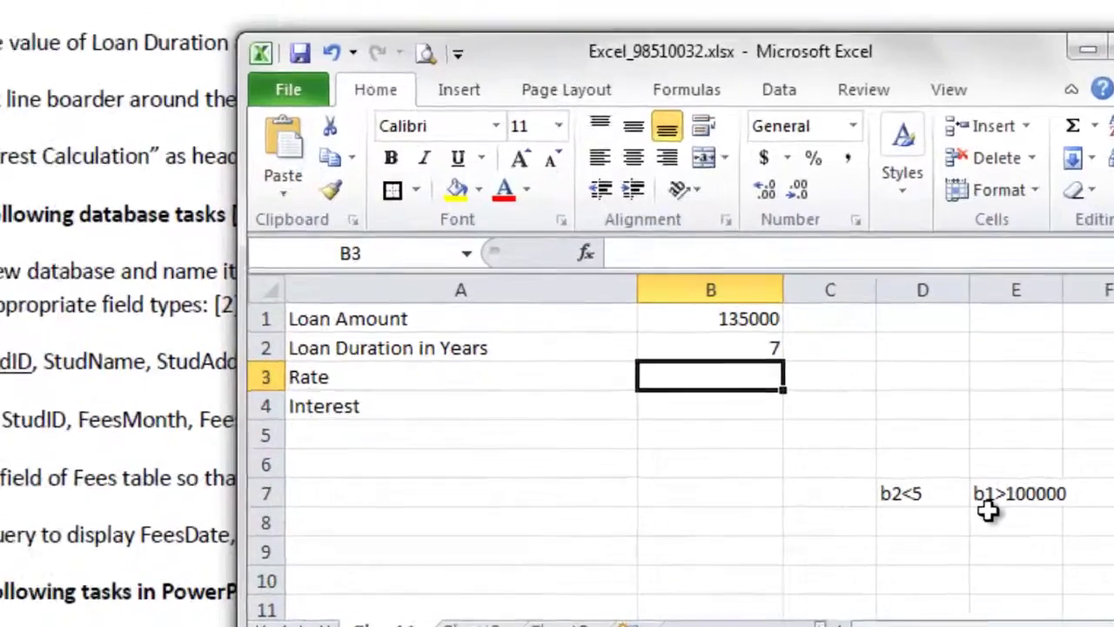
# Step: Enter =if(and(b2<5,b1>100000),14,8) in B3, which yields a rate of 8
pyautogui.write('=if')
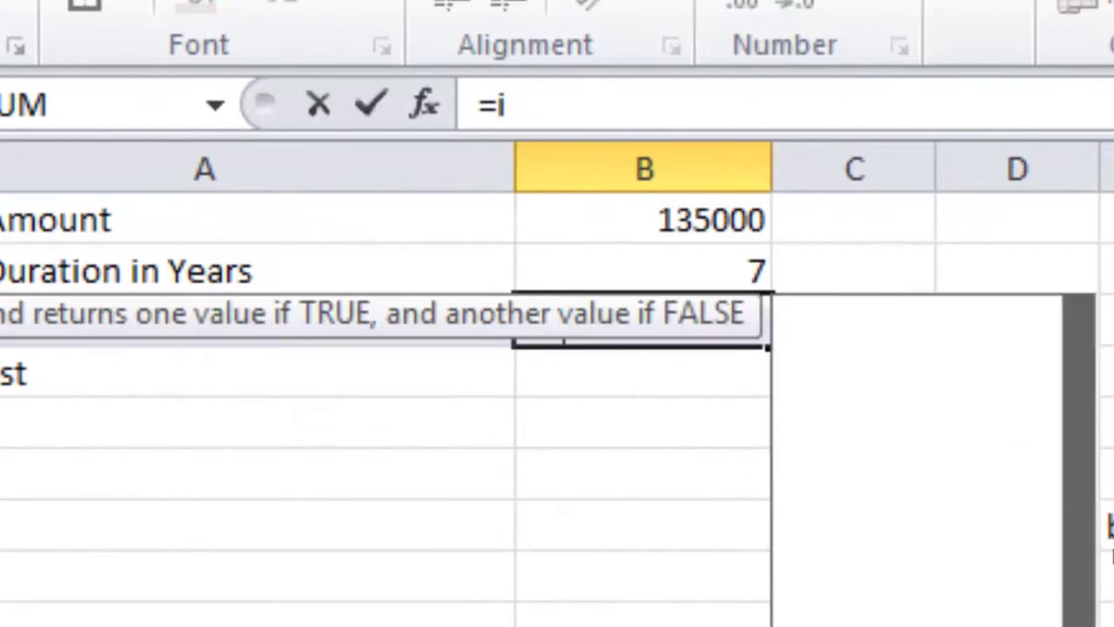
pyautogui.write('(')
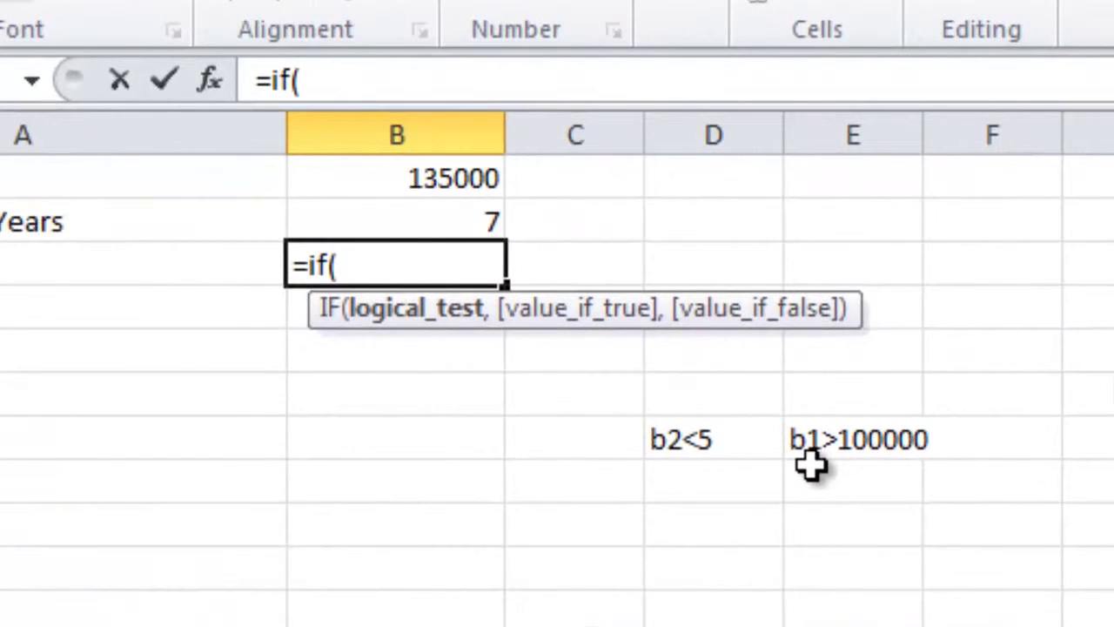
pyautogui.write('and')
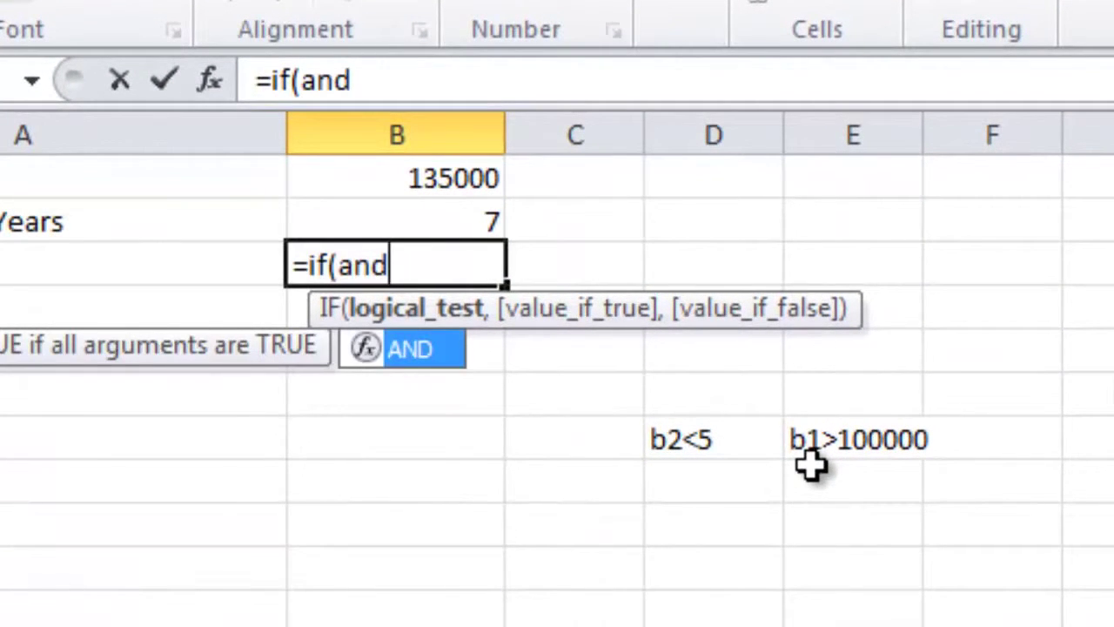
pyautogui.write('(')
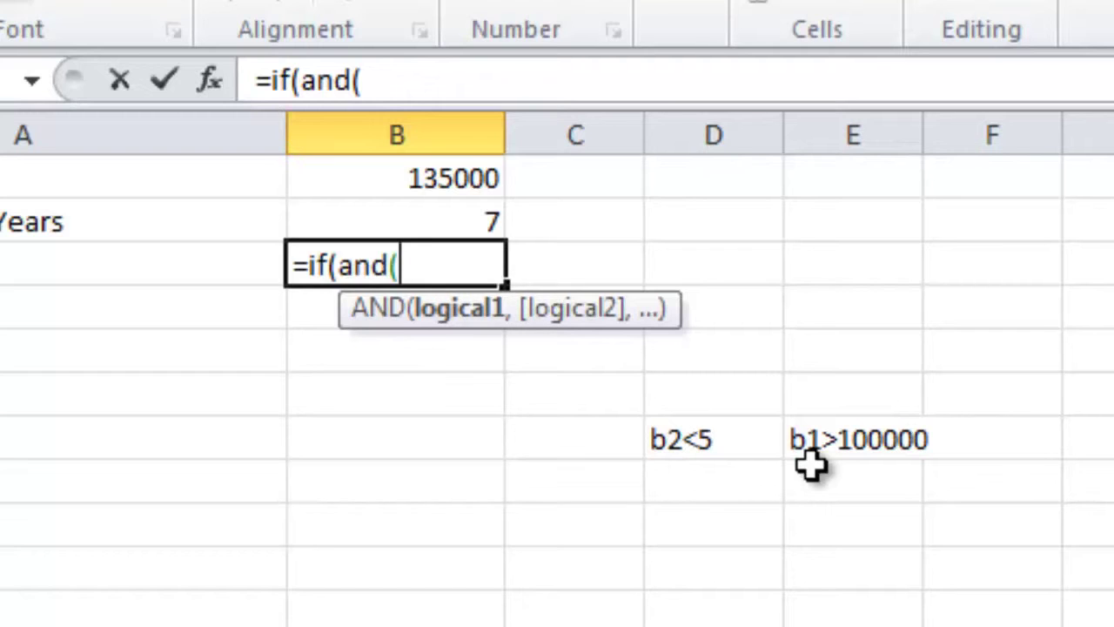
pyautogui.write('b2')
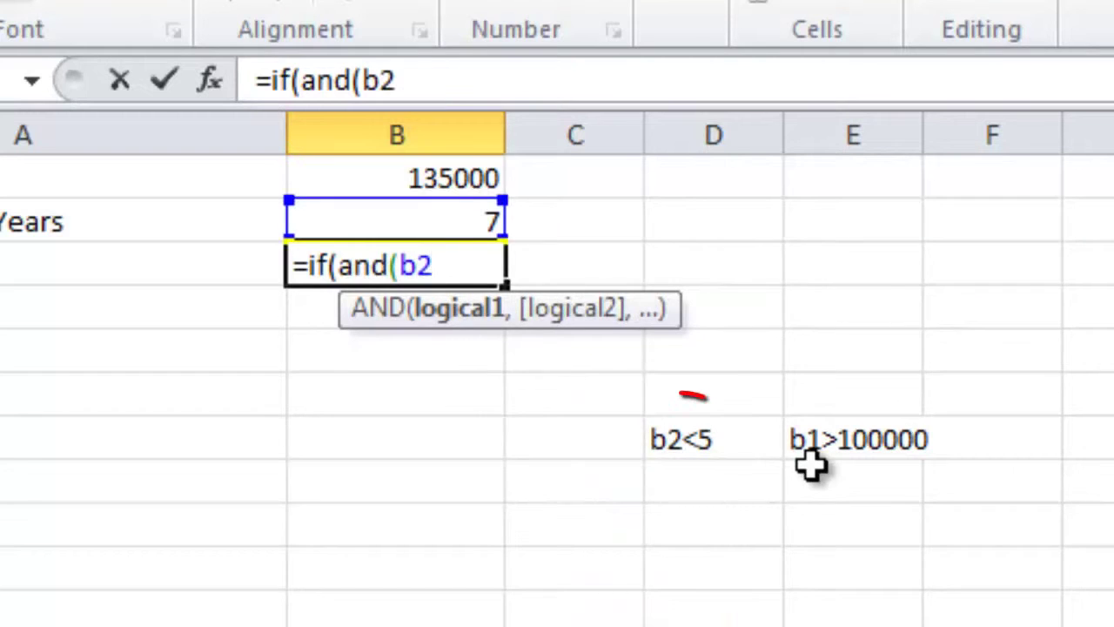
pyautogui.write('<5')
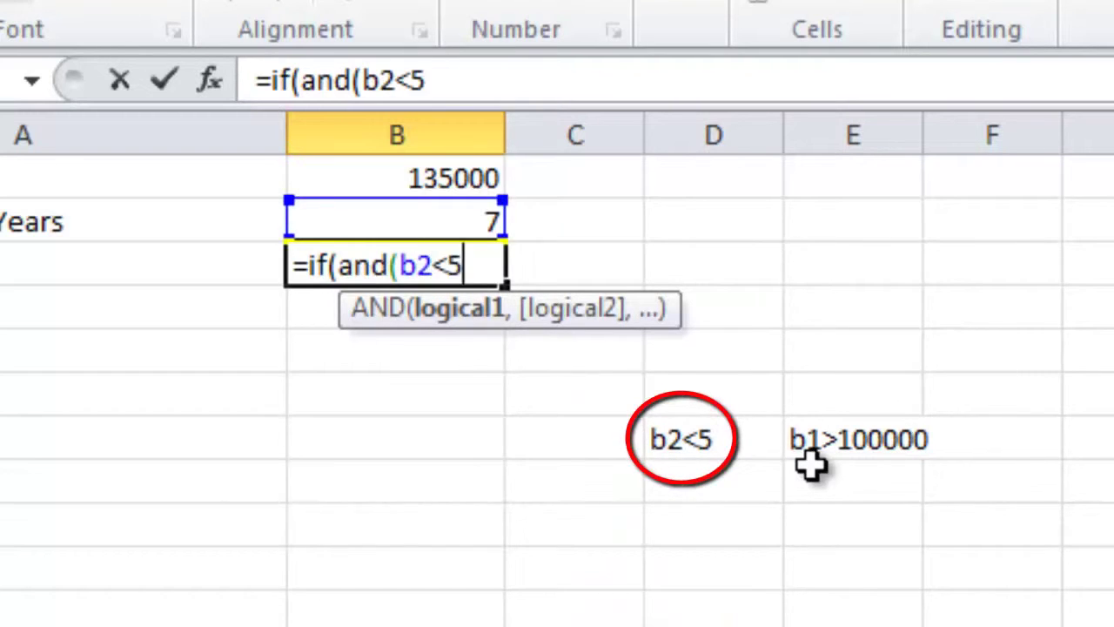
pyautogui.write(',')
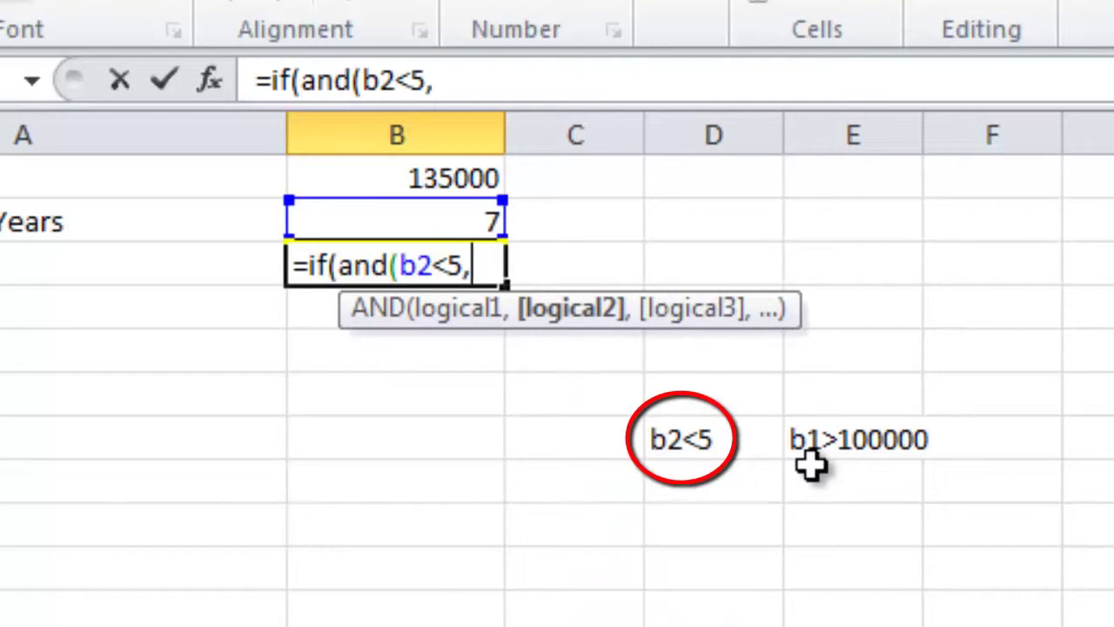
pyautogui.write('b')
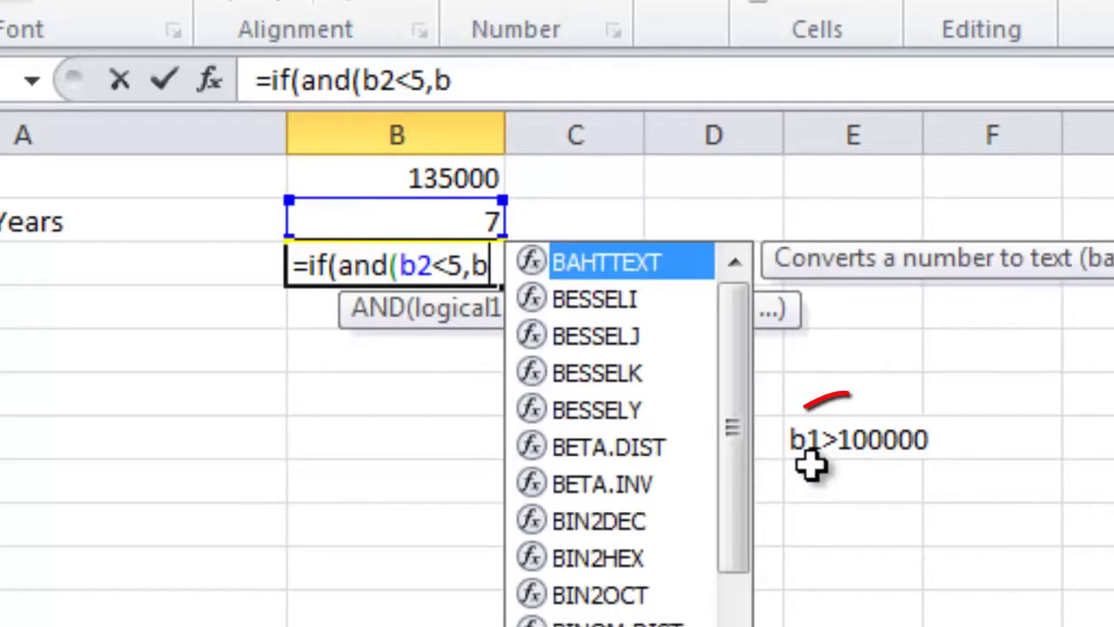
pyautogui.write('1>1')
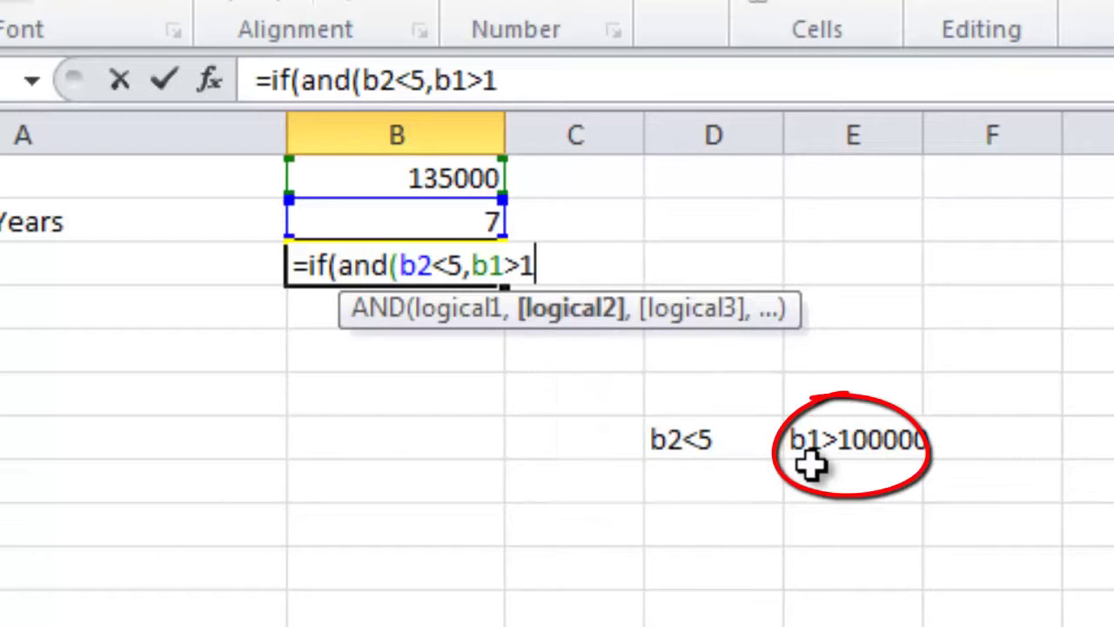
pyautogui.write('00')
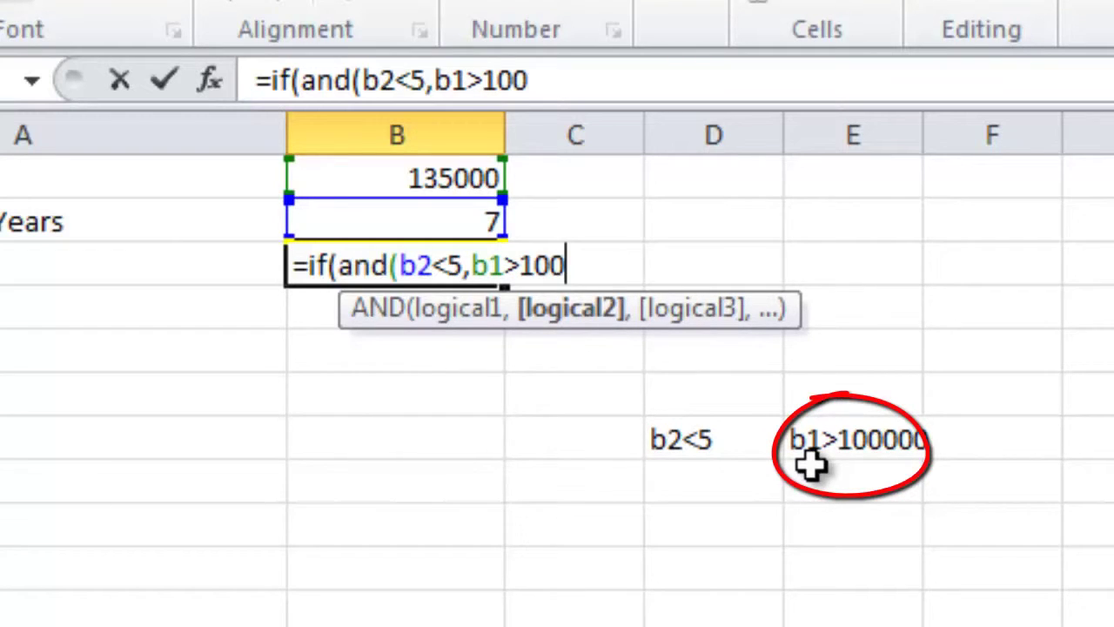
pyautogui.write('000')
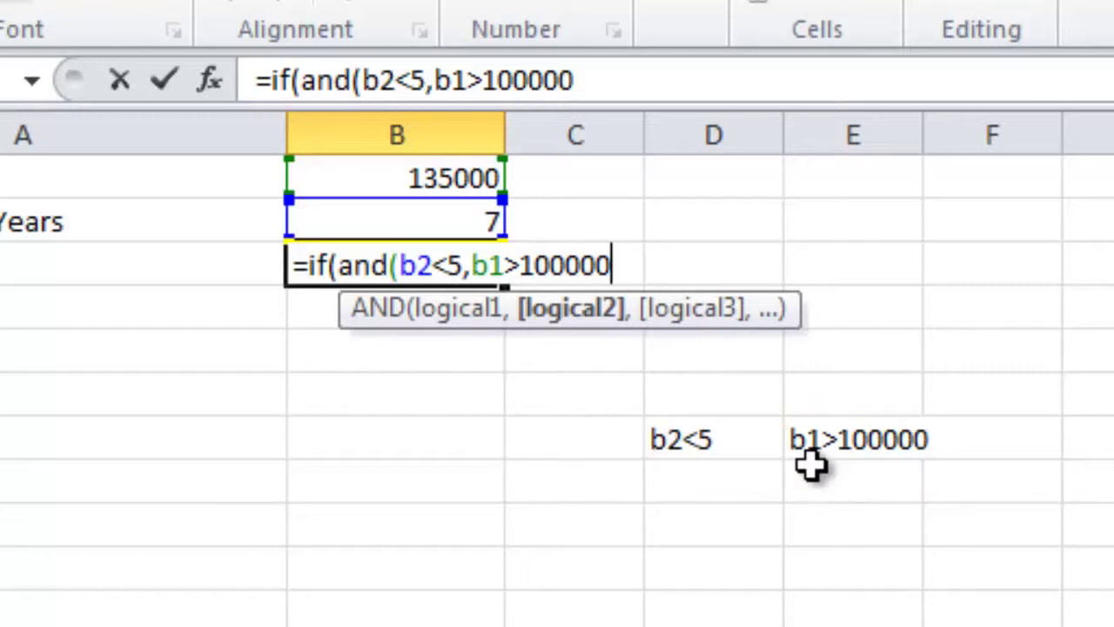
pyautogui.write(')')
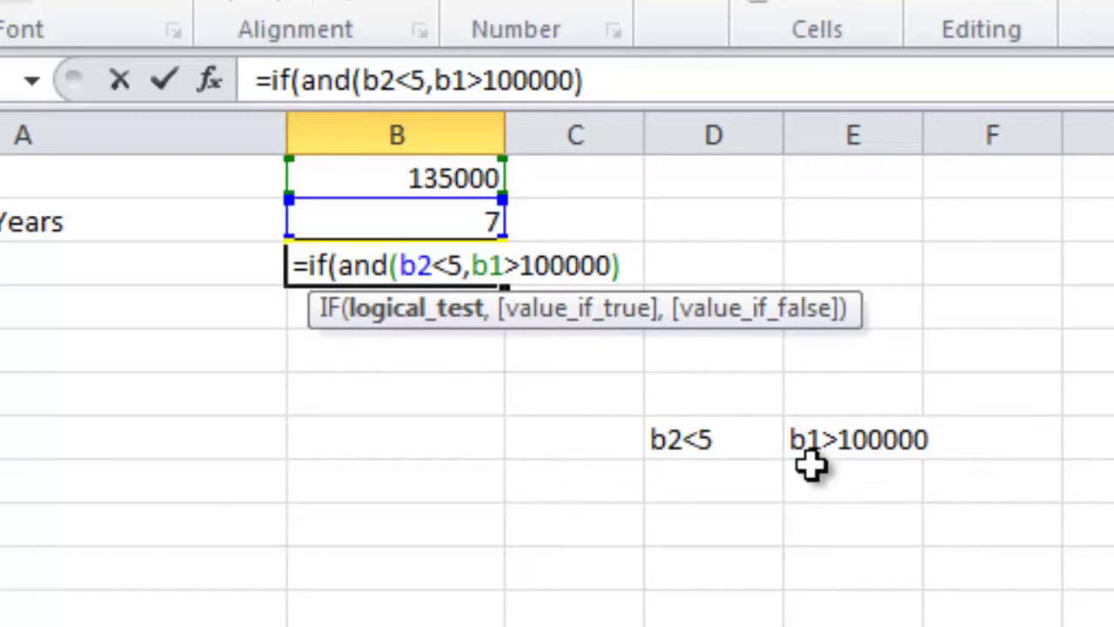
pyautogui.write(',')
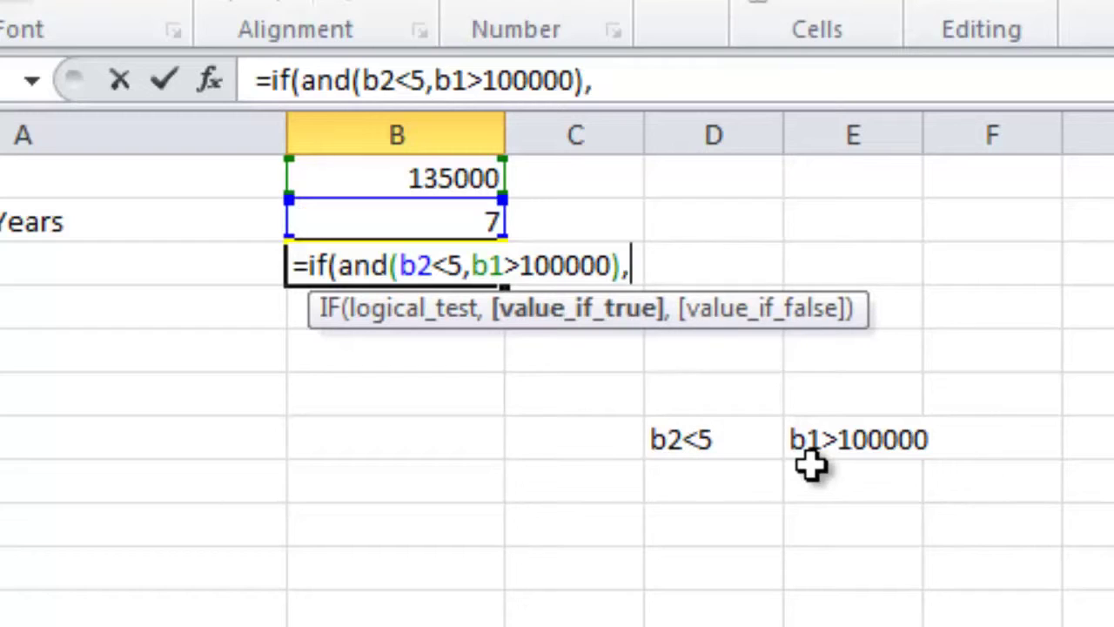
pyautogui.write('1')
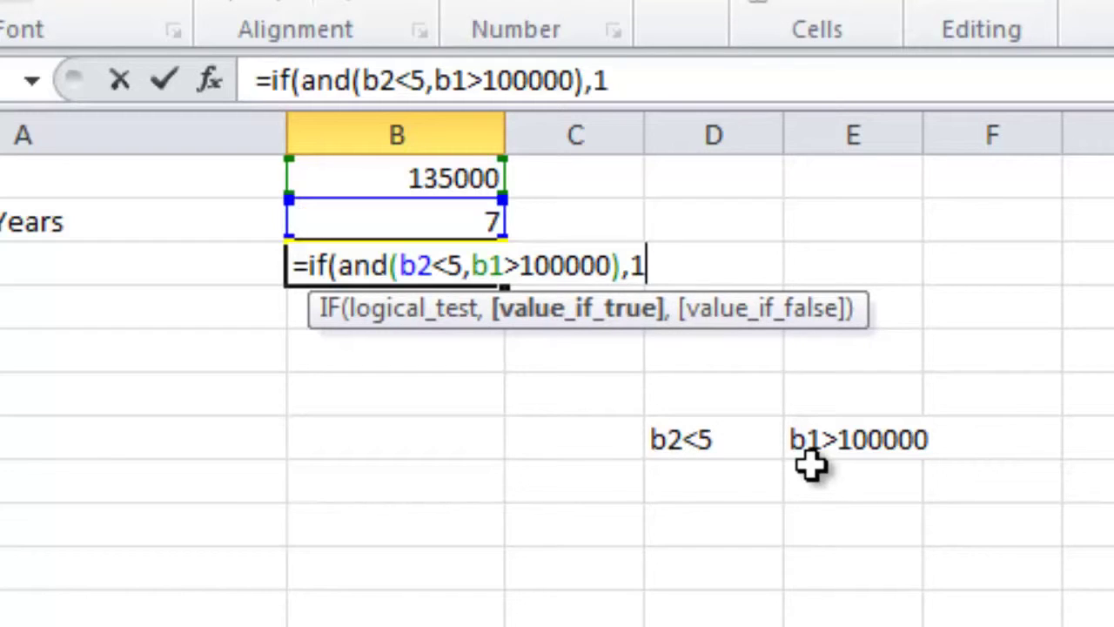
pyautogui.write('4,')
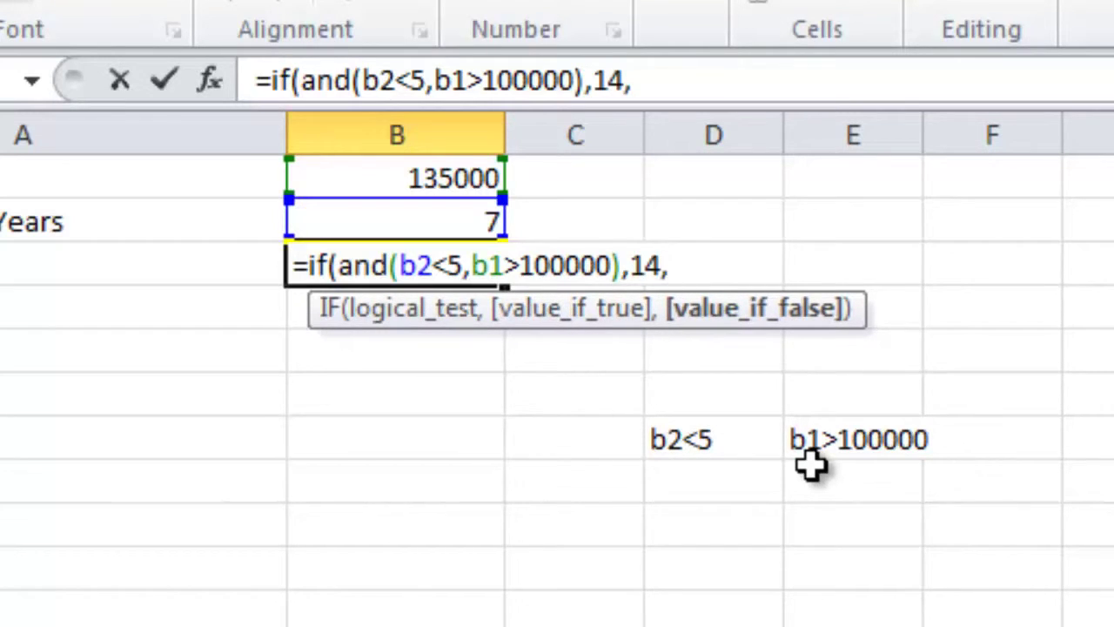
pyautogui.write('8')
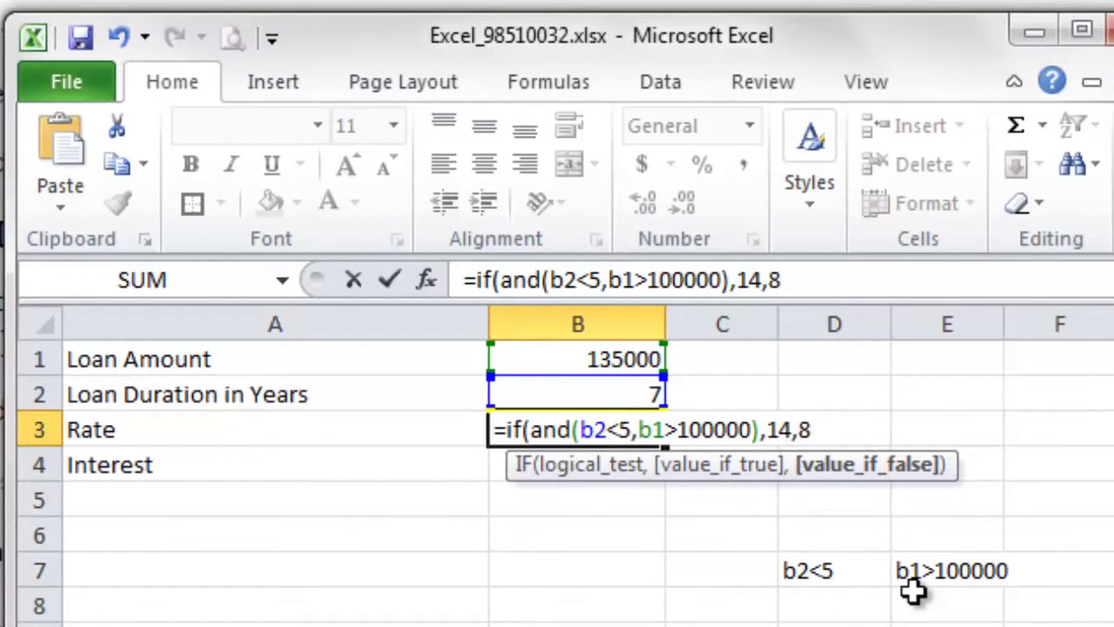
pyautogui.write(')')
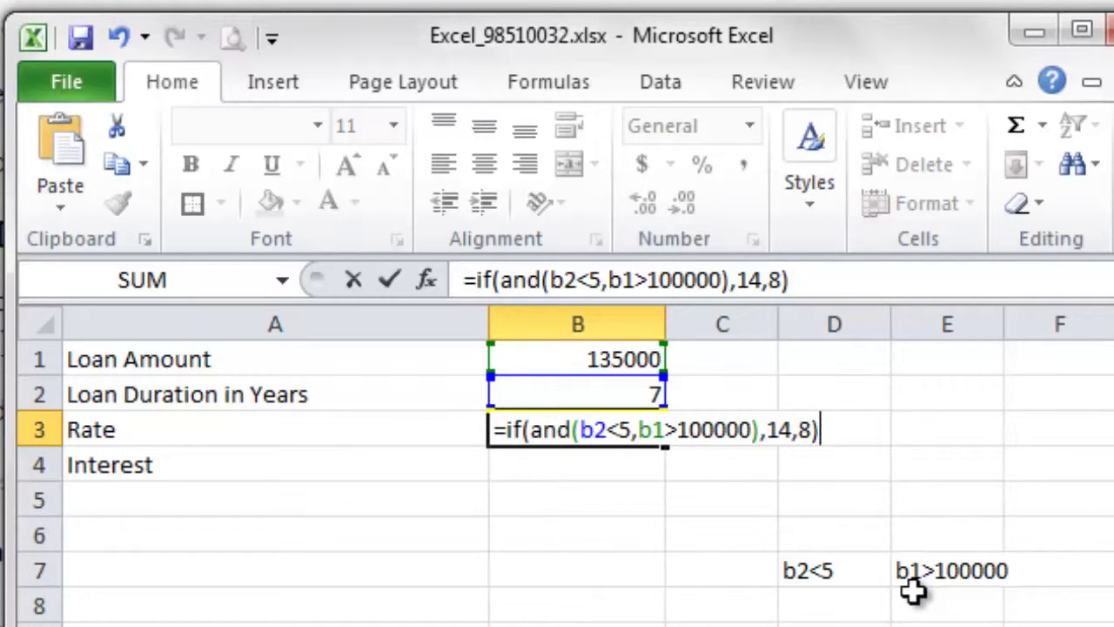
pyautogui.hotkey('ctrl', 'Return')
pyautogui.press('Return')
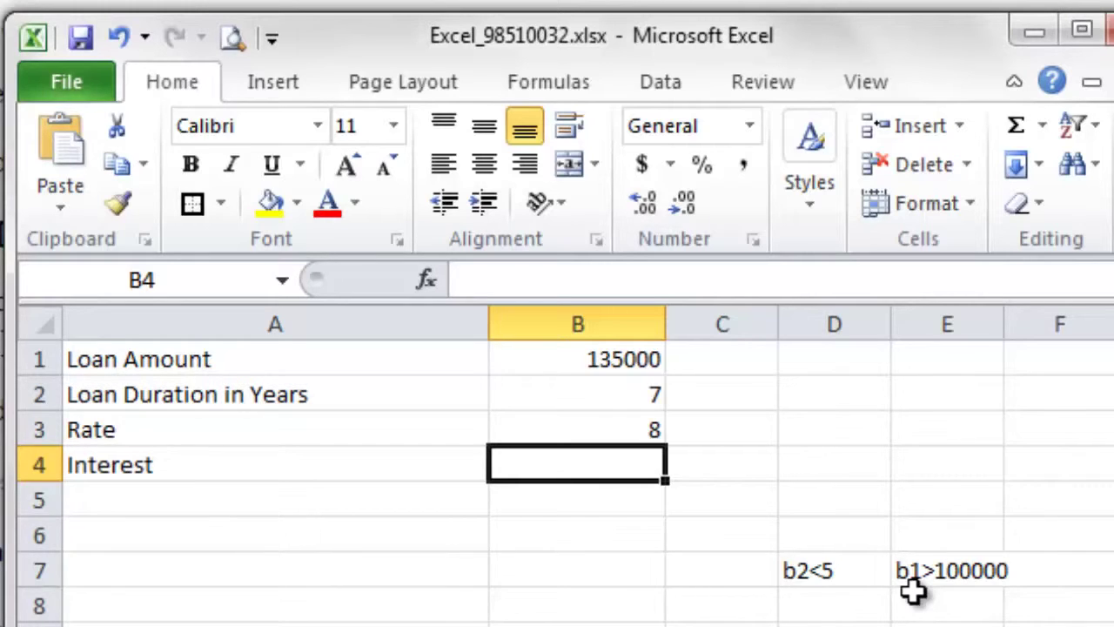
# Step: Enter =B1*B2*B3/100 in B4 so the Interest shows 75600
pyautogui.write('=')
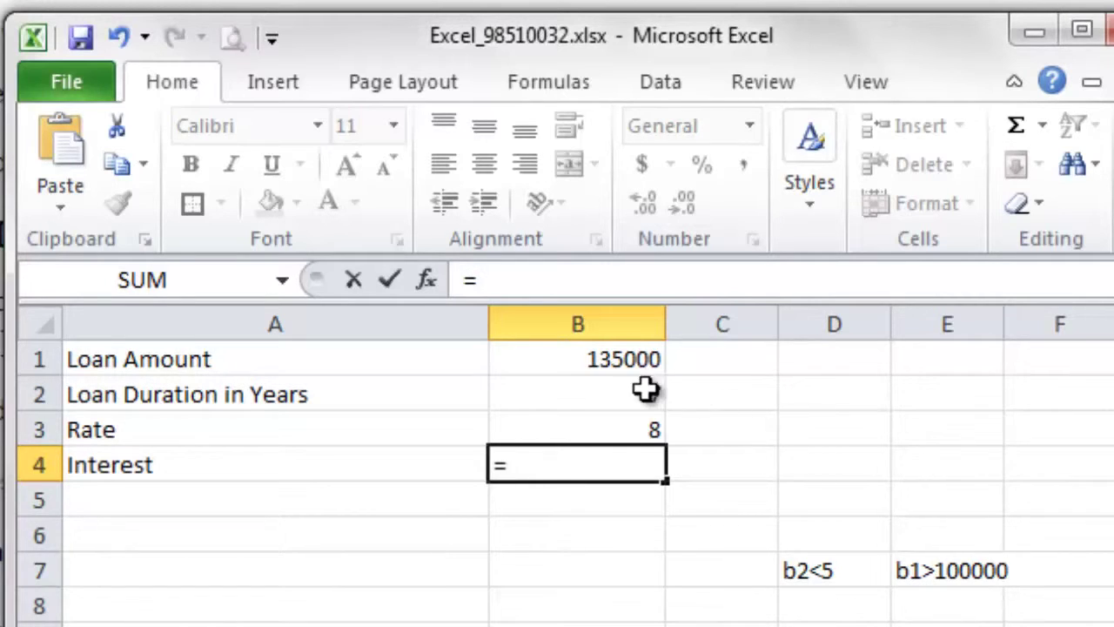
pyautogui.click(553, 361)
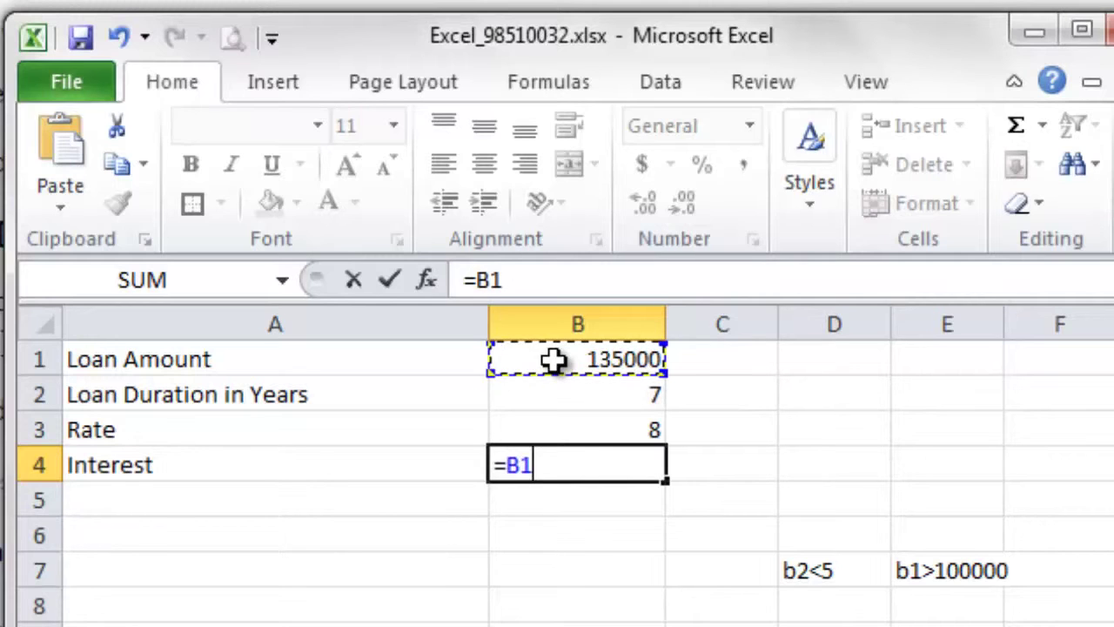
pyautogui.write('*')
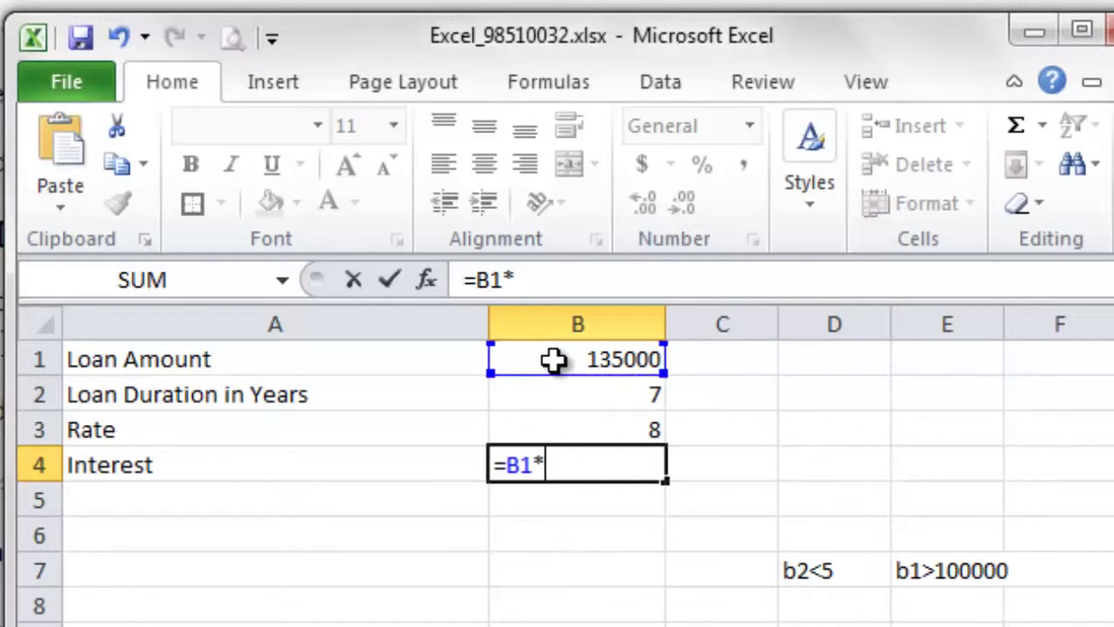
pyautogui.click(613, 395)
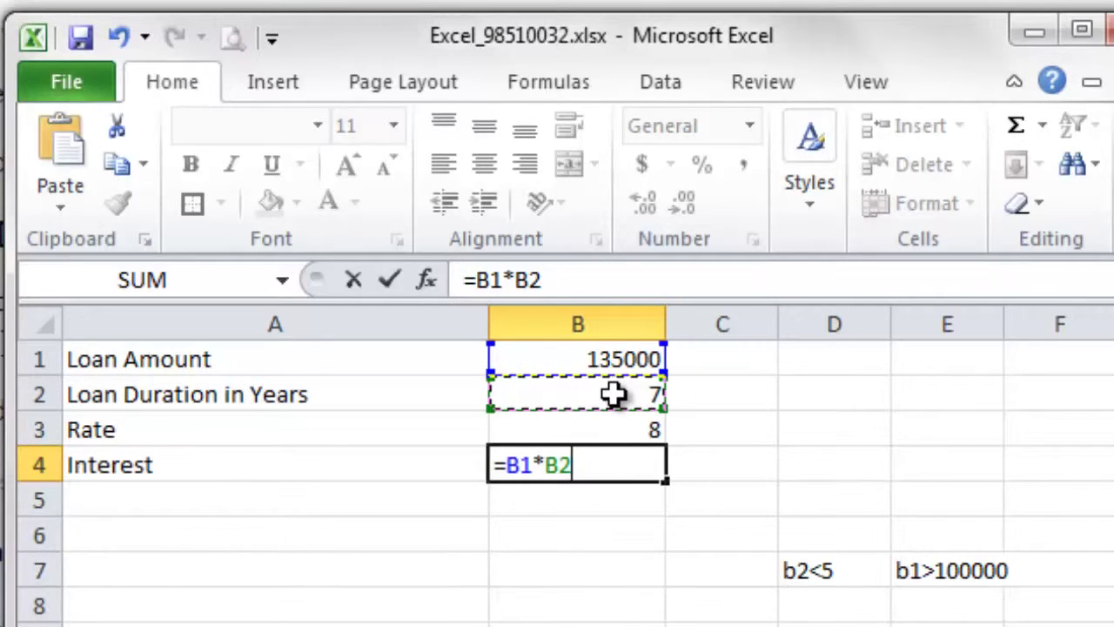
pyautogui.write('*')
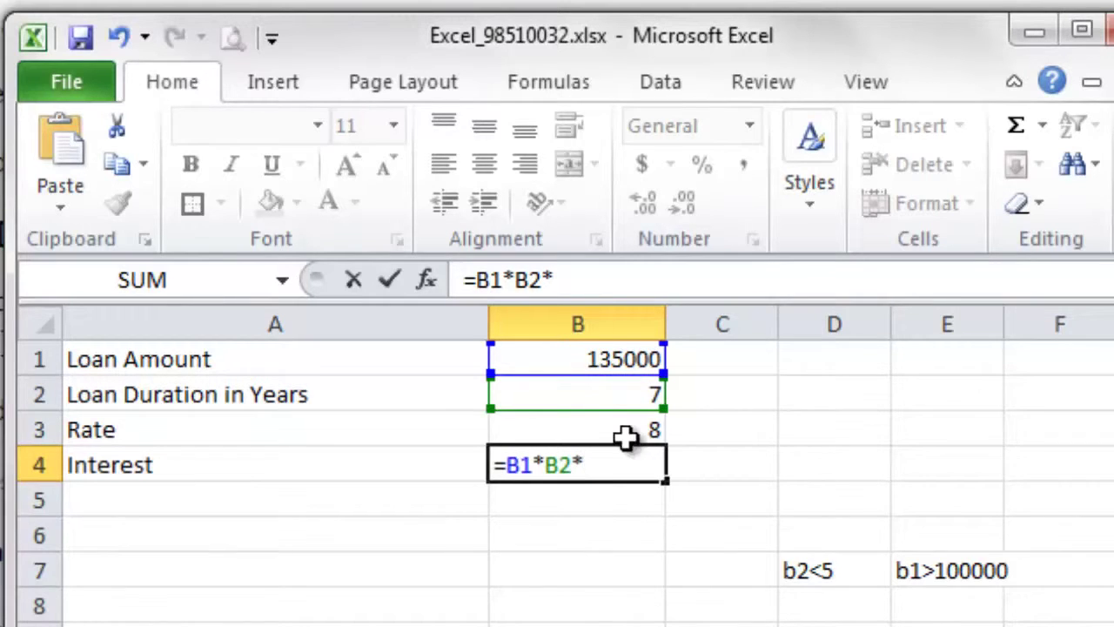
pyautogui.click(625, 427)
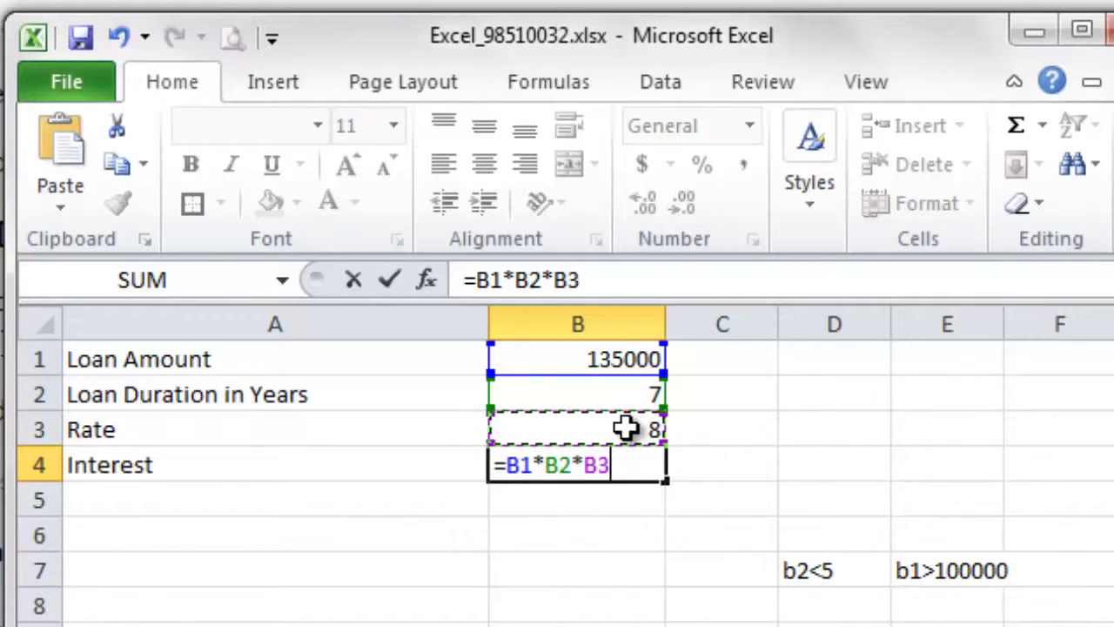
pyautogui.write('/100')
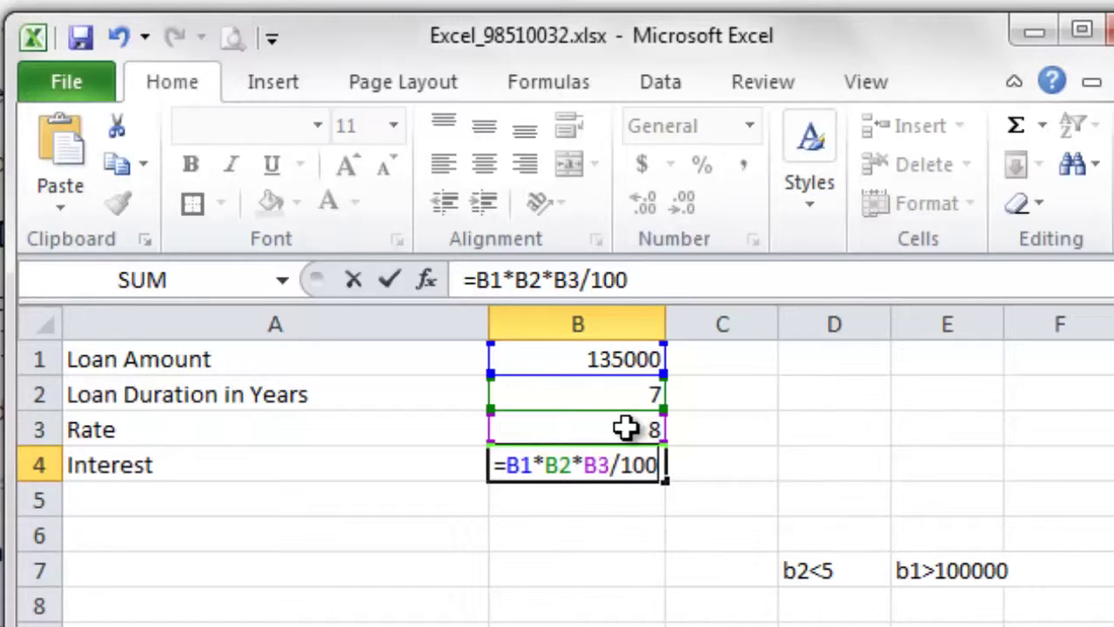
pyautogui.press('Return')
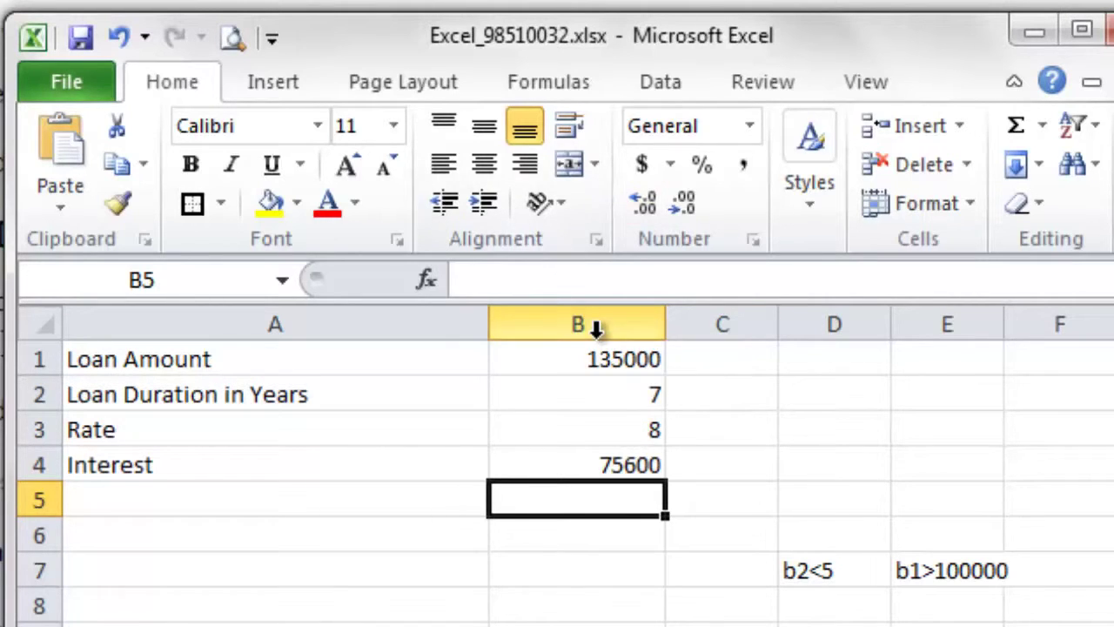
# Step: Clear the contents of D7:E7 holding the b2<5 and b1>100000 notes
pyautogui.moveTo(803, 572); pyautogui.dragTo(930, 570)
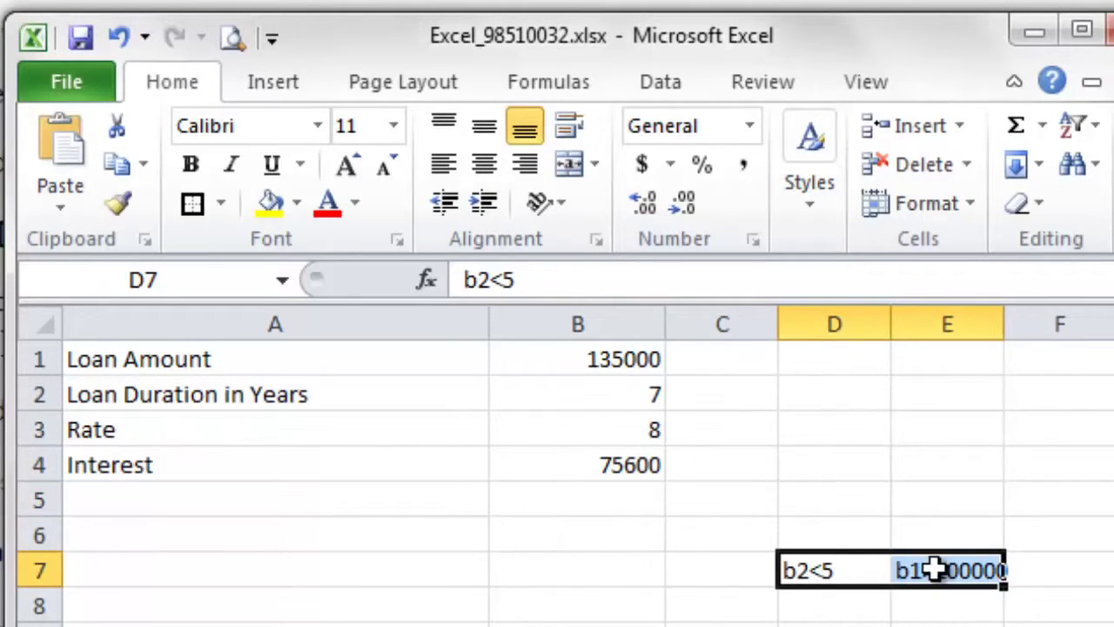
pyautogui.rightClick(930, 570)
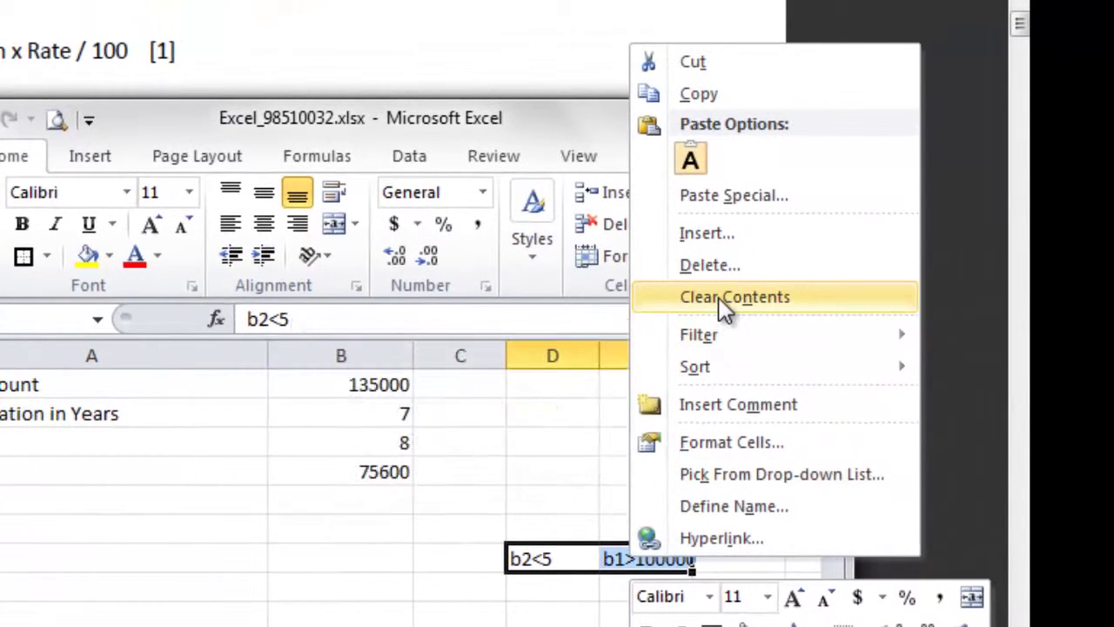
pyautogui.click(719, 298)
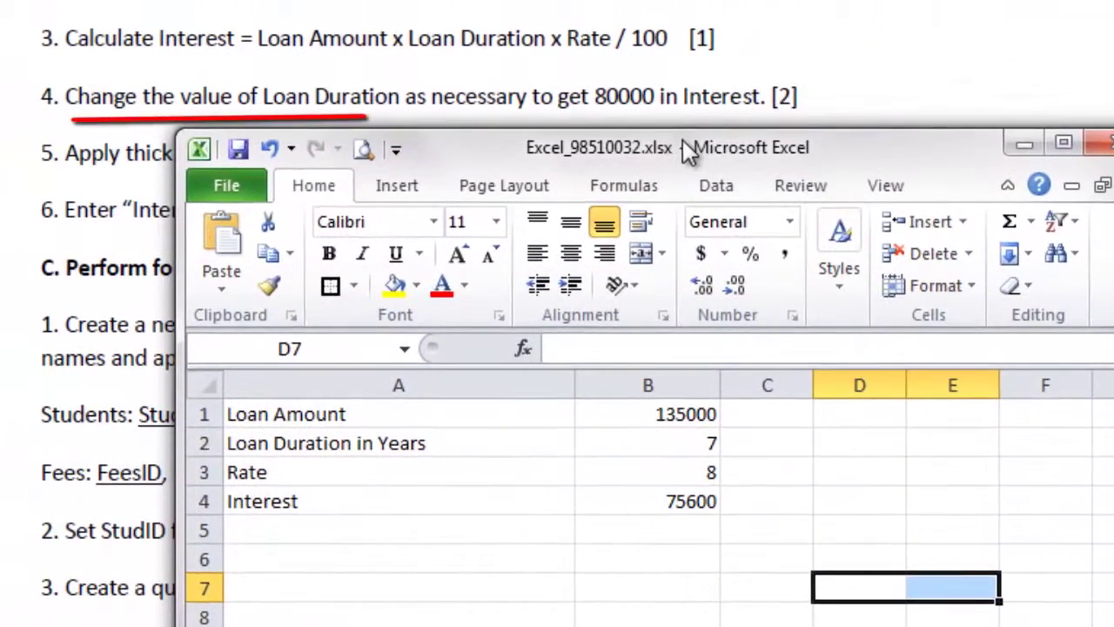
pyautogui.moveTo(470, 117); pyautogui.dragTo(482, 141)
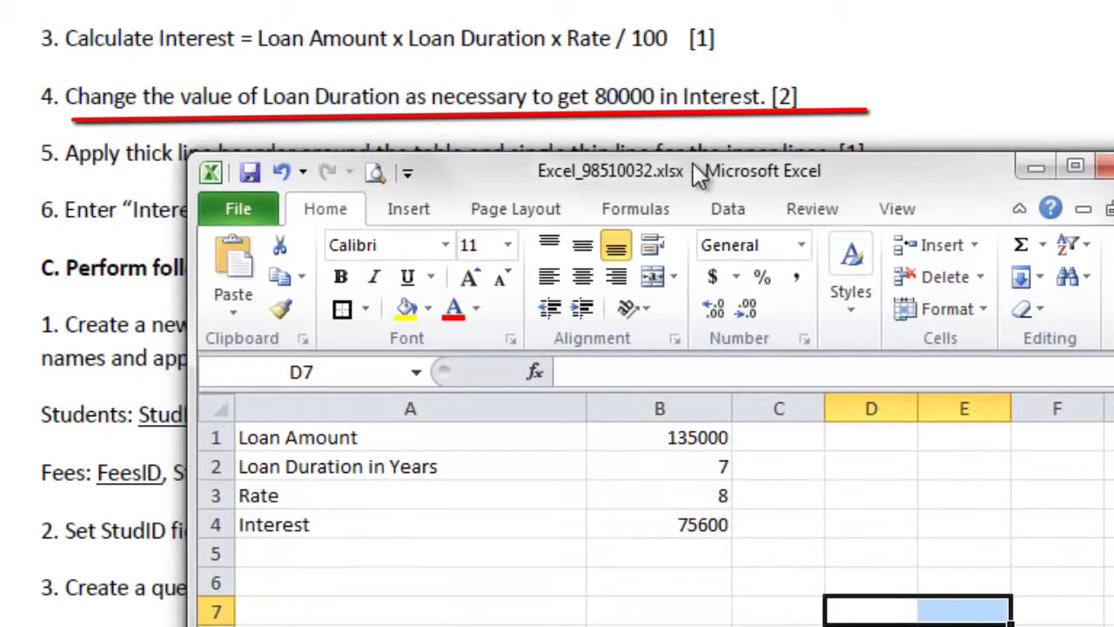
# Step: Maximize the Excel window, then check the Interest result in B4 and the duration in B2
pyautogui.moveTo(697, 173); pyautogui.dragTo(664, 217)
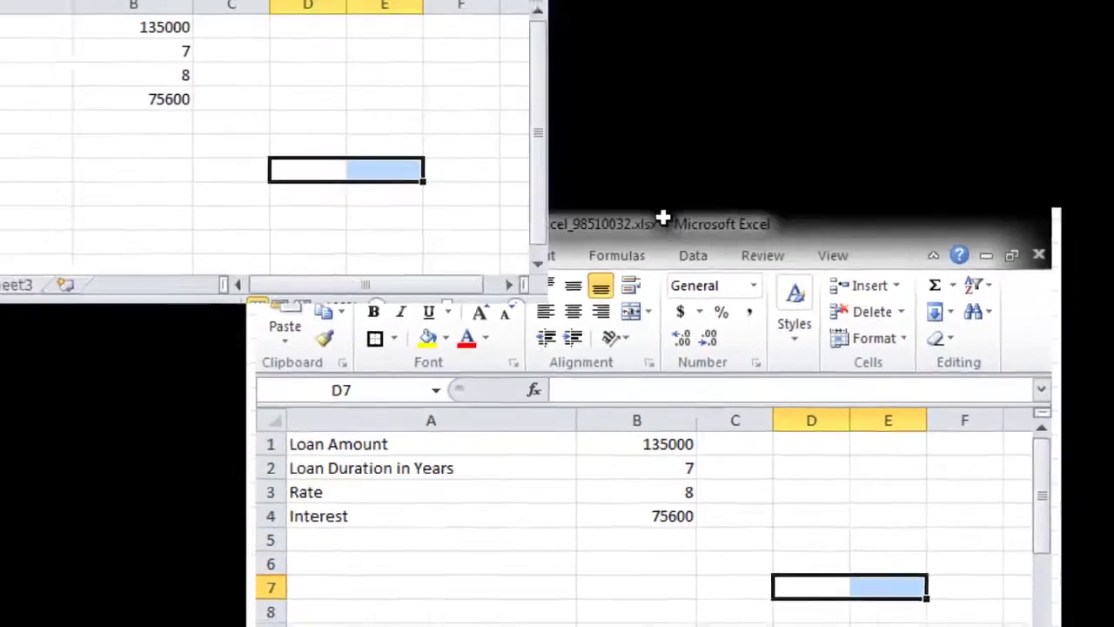
pyautogui.doubleClick(663, 217)
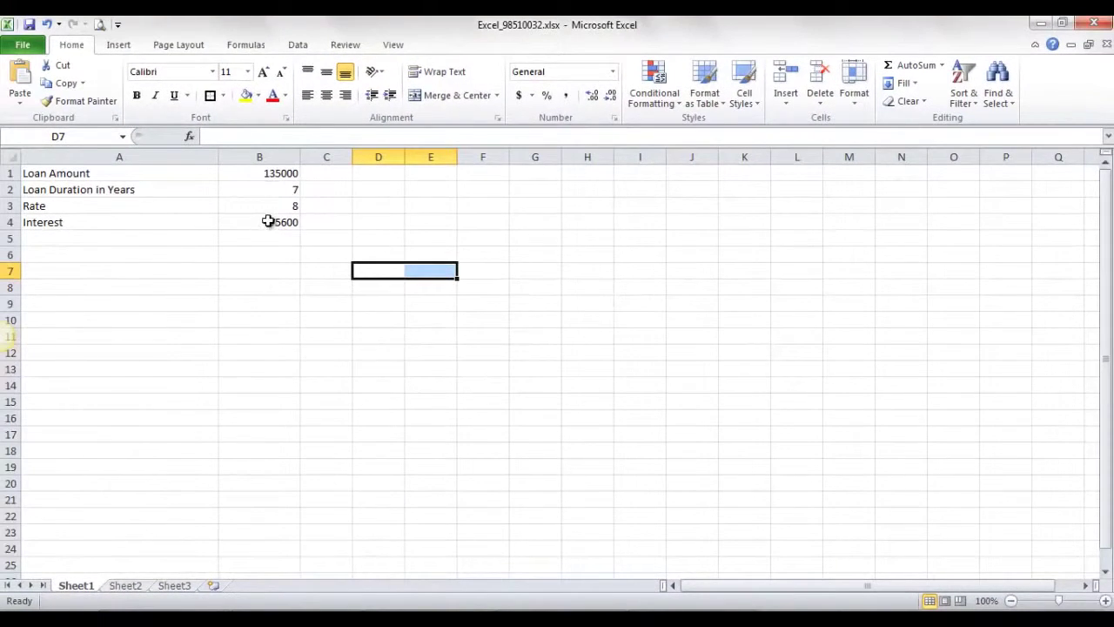
pyautogui.click(268, 221)
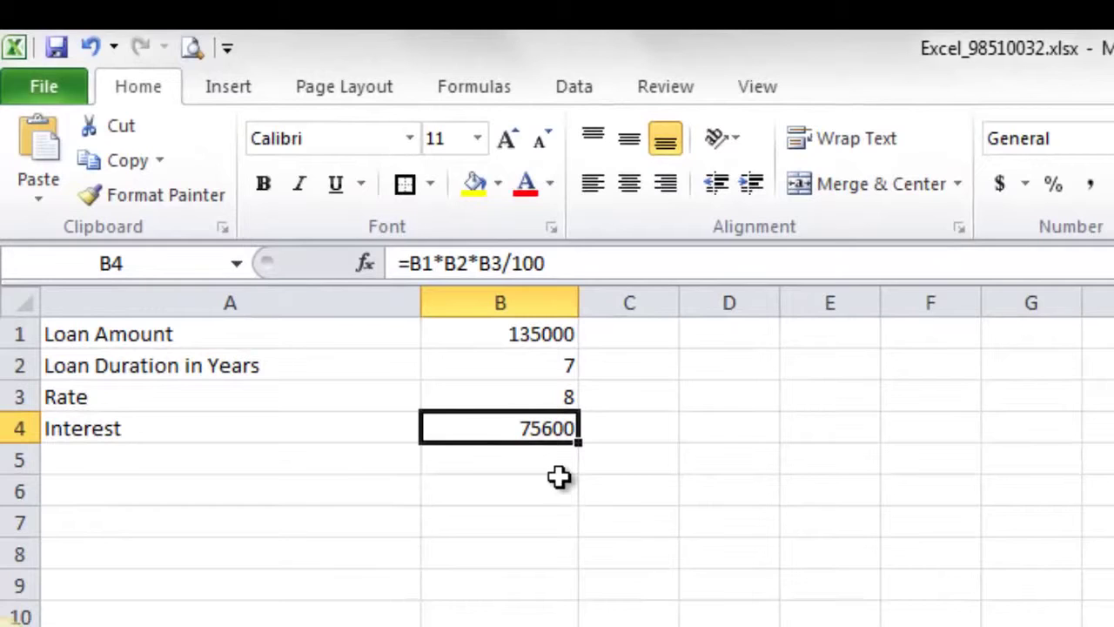
pyautogui.click(505, 370)
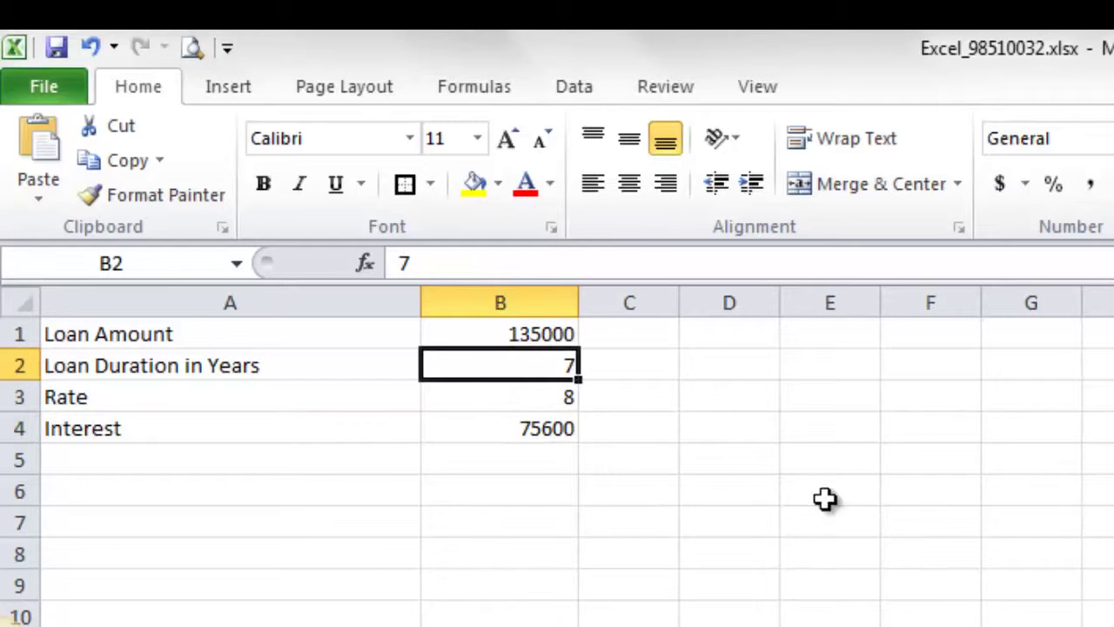
pyautogui.click(504, 430)
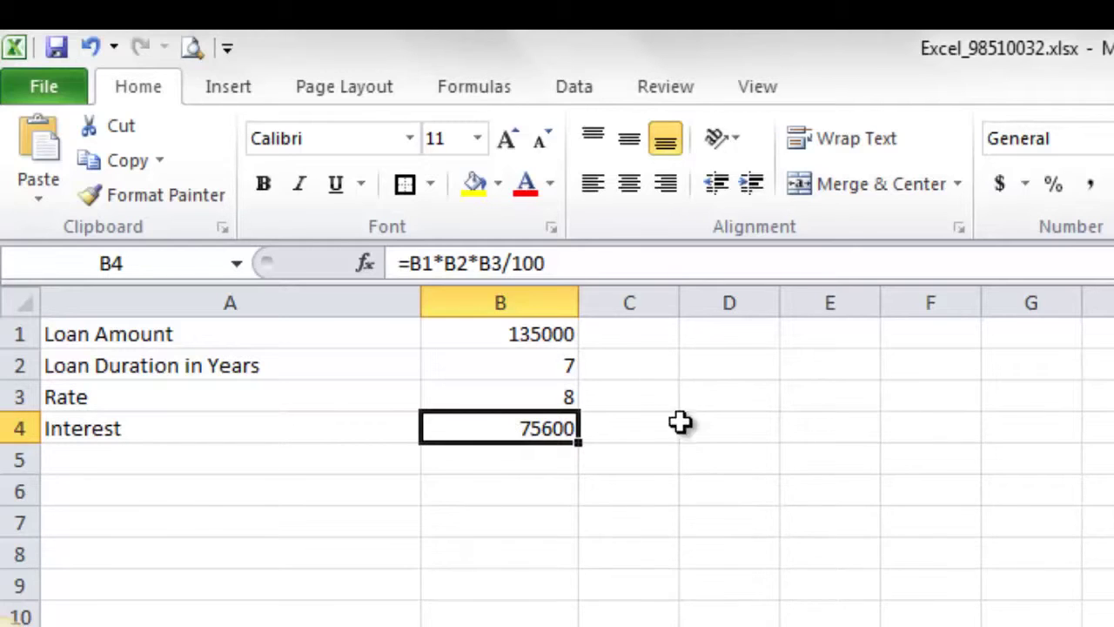
# Step: Start Goal Seek from Data > What-If Analysis with Interest cell B4 as the set cell
pyautogui.click(575, 87)
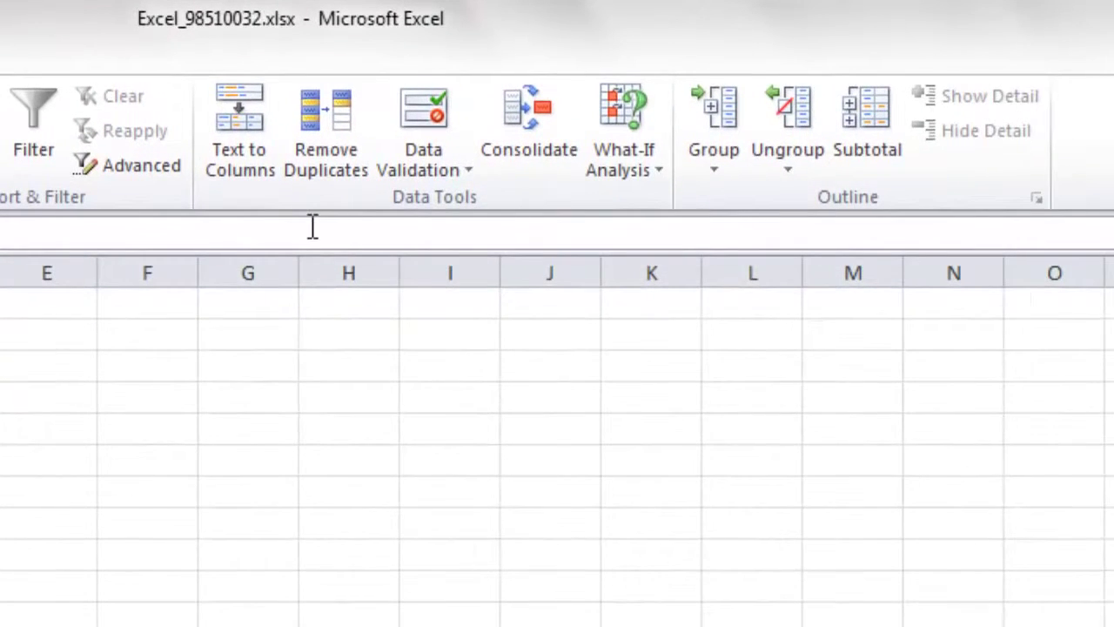
pyautogui.click(644, 169)
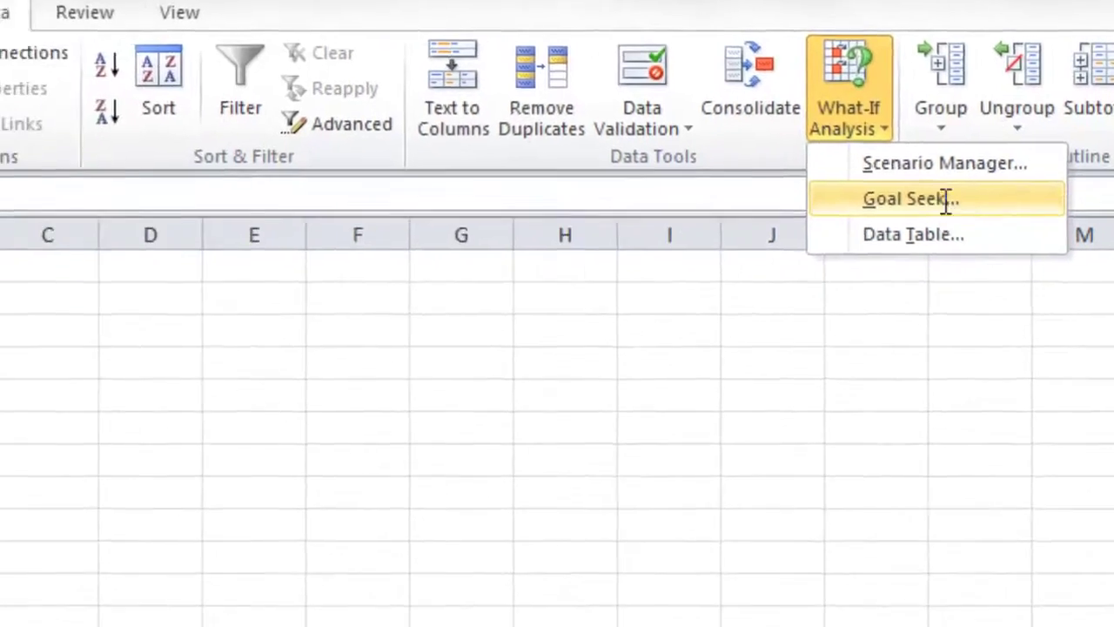
pyautogui.click(715, 239)
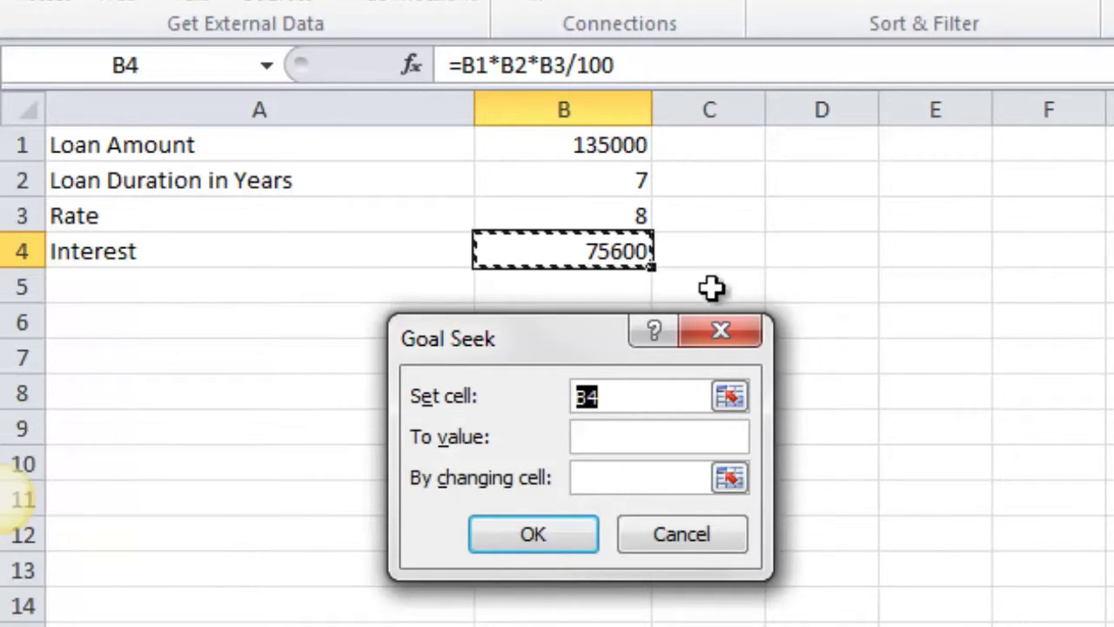
# Step: Goal-seek B4 to 80000 by changing the loan duration in B2, and accept the solution
pyautogui.click(635, 444)
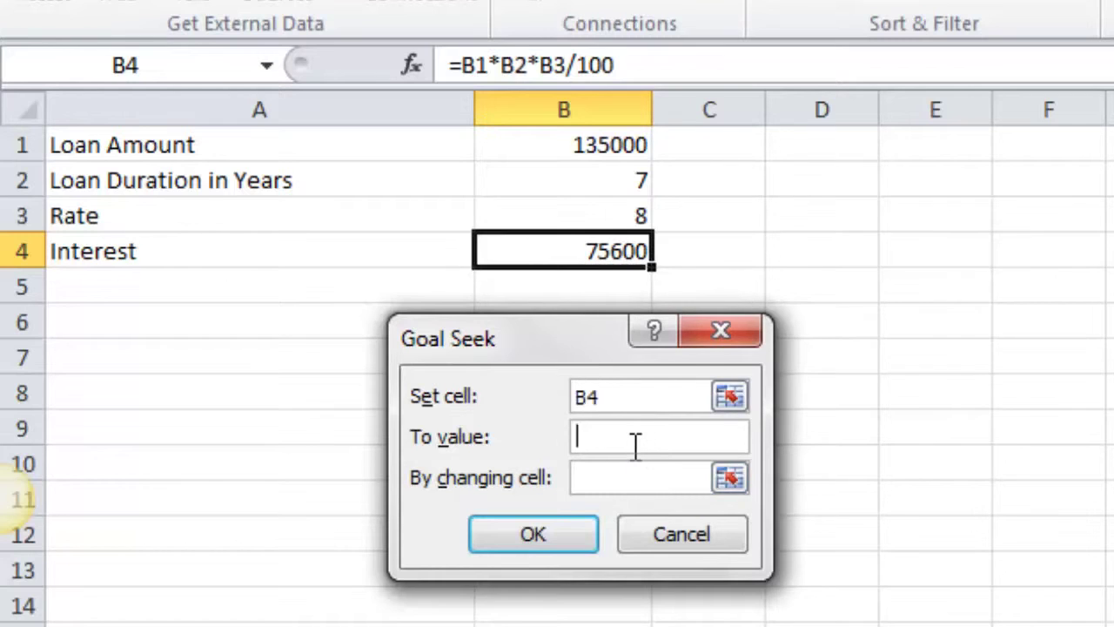
pyautogui.write('80000')
pyautogui.click(611, 474)
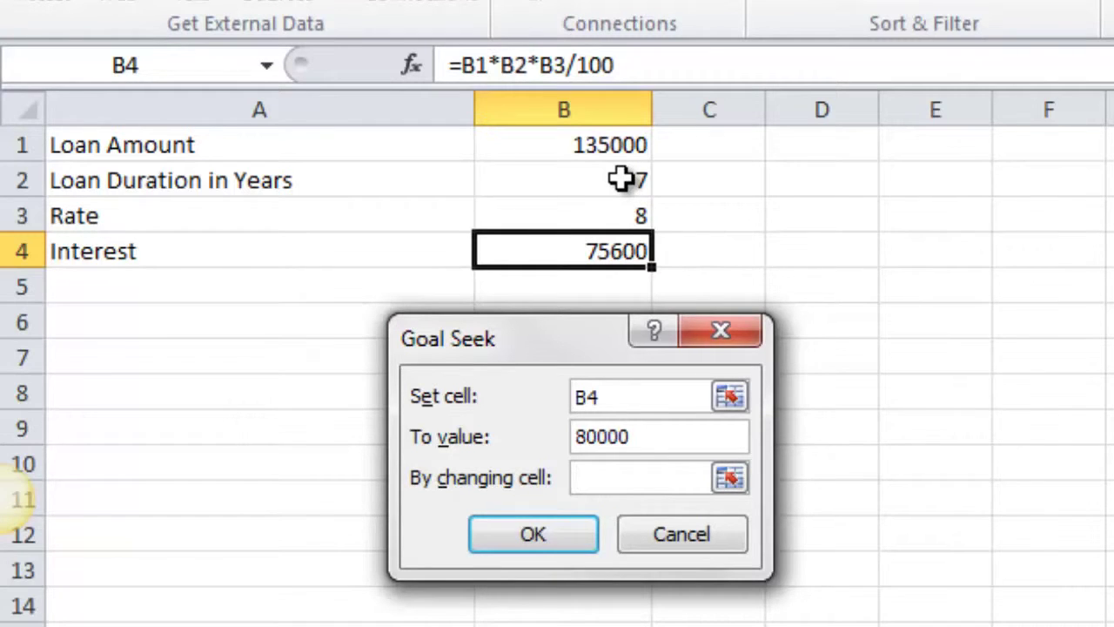
pyautogui.click(621, 179)
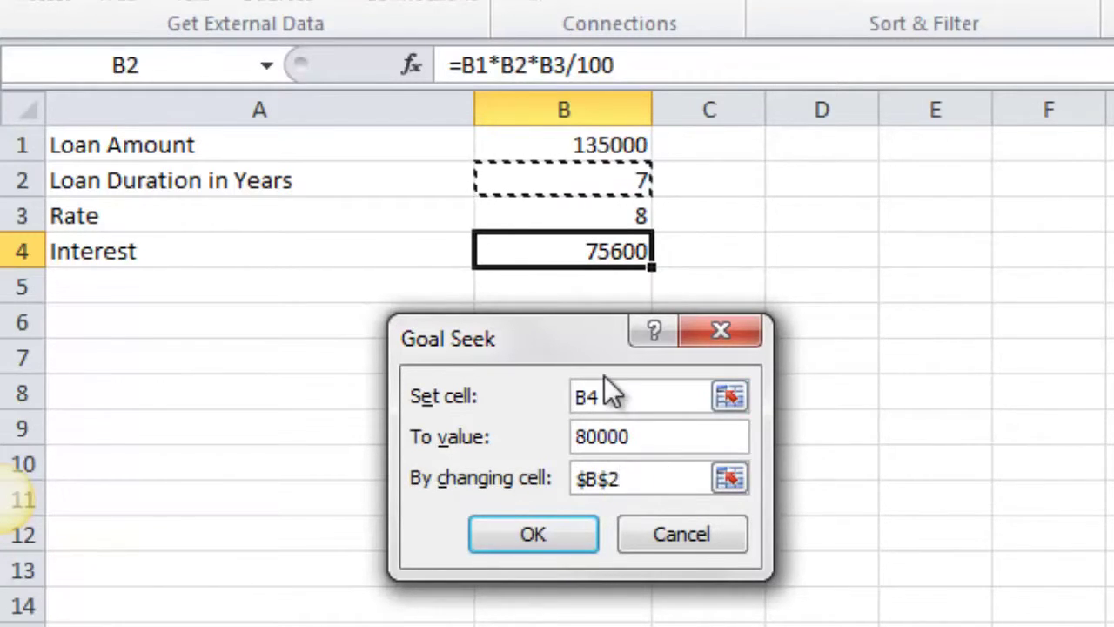
pyautogui.click(536, 535)
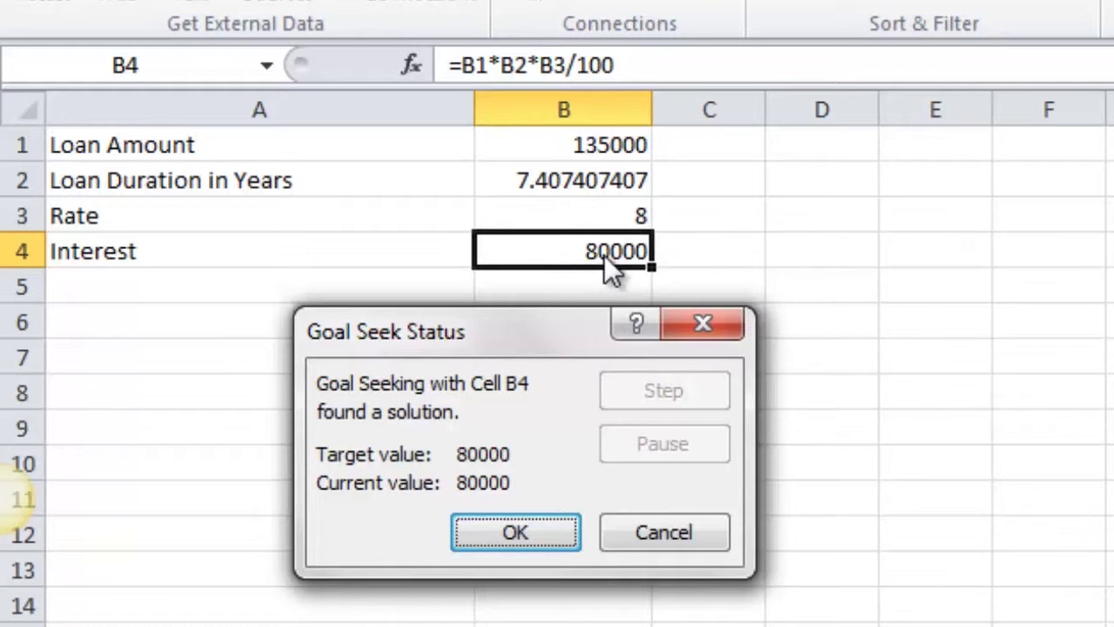
pyautogui.click(512, 526)
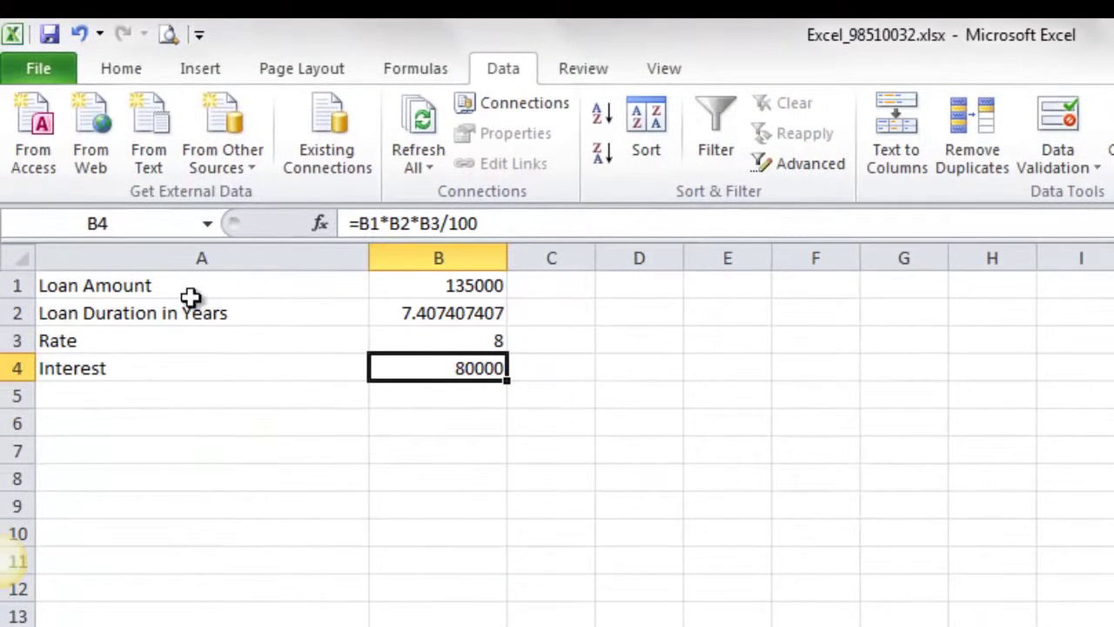
# Step: Select the loan table cells A1:B4 back in Excel
pyautogui.moveTo(107, 290); pyautogui.dragTo(439, 367)
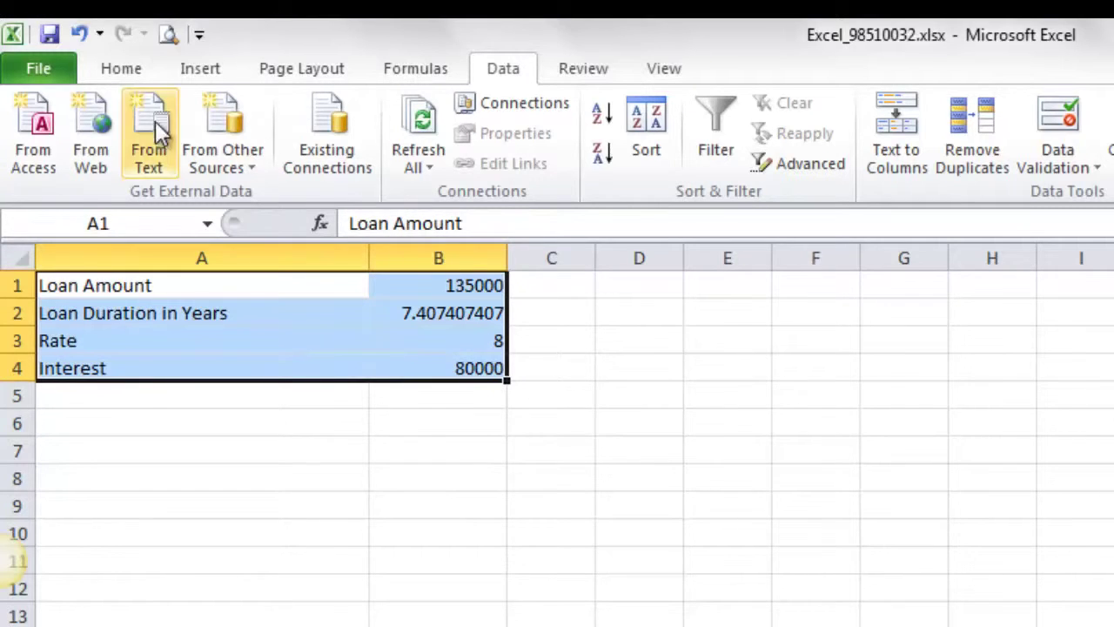
# Step: Apply All Borders to the loan table A1:B4
pyautogui.click(122, 73)
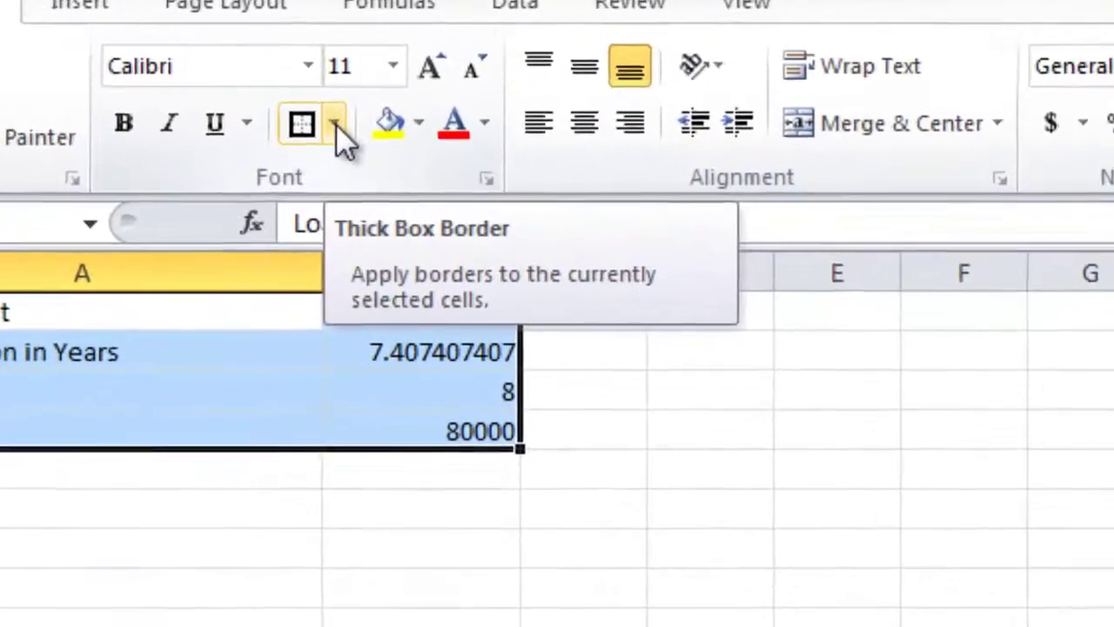
pyautogui.click(378, 154)
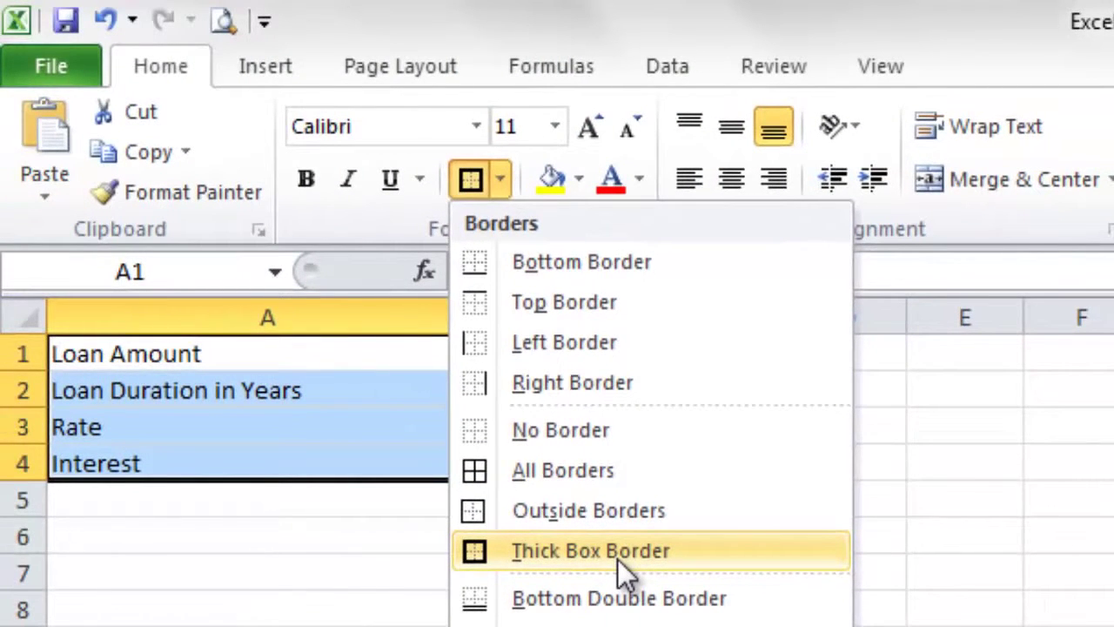
pyautogui.click(586, 470)
pyautogui.click(774, 506)
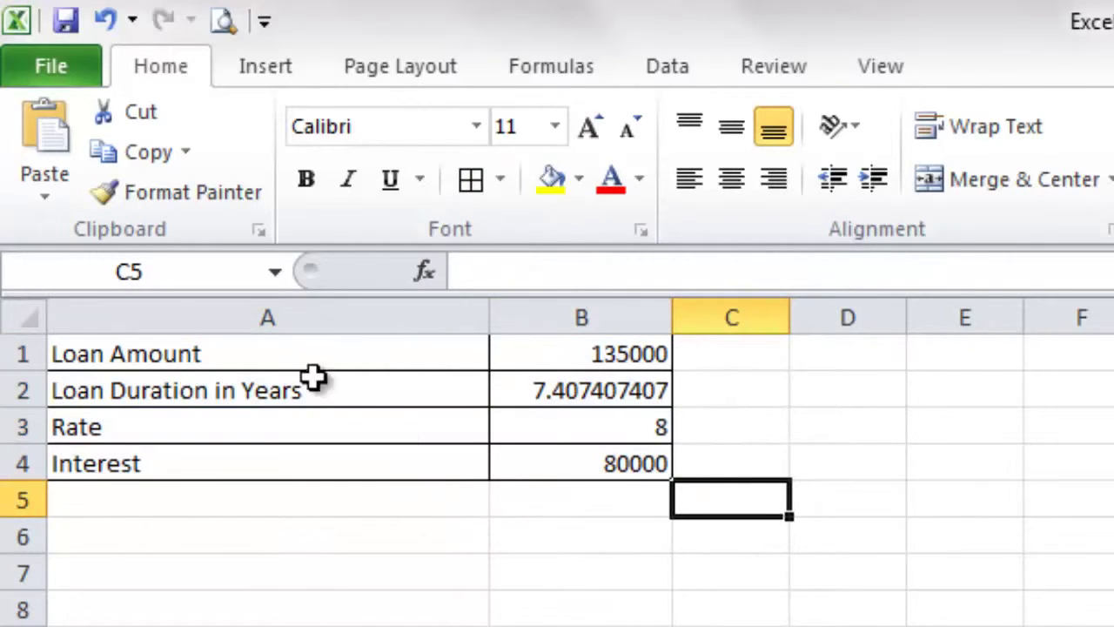
# Step: Reselect A1:B4 and add a Thick Box Border around the table's outside
pyautogui.click(133, 354)
pyautogui.moveTo(132, 354); pyautogui.dragTo(559, 450)
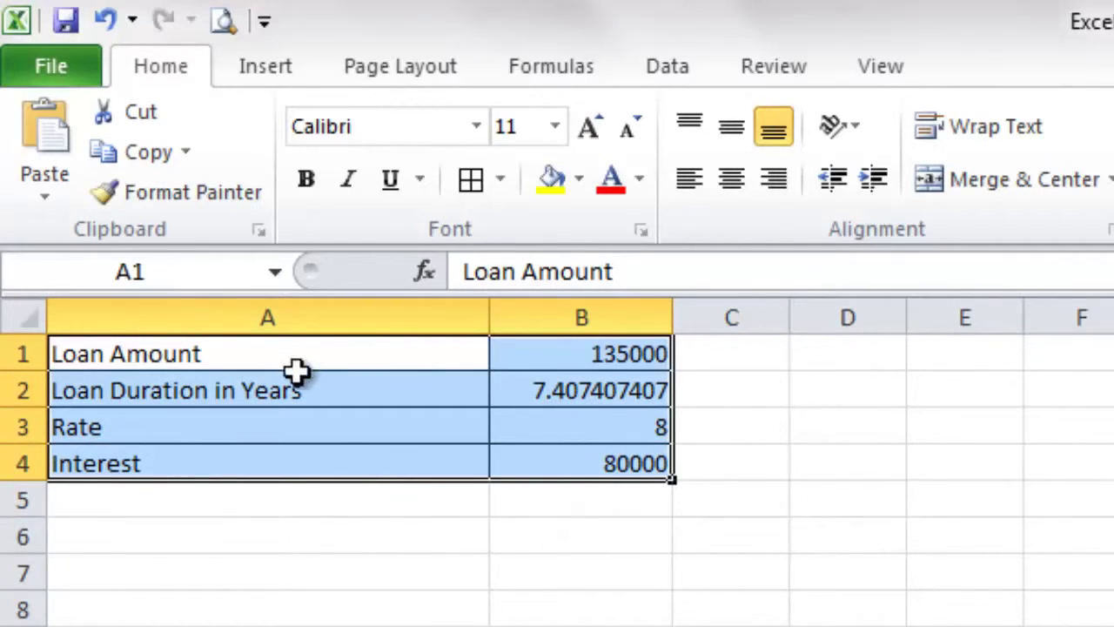
pyautogui.click(503, 179)
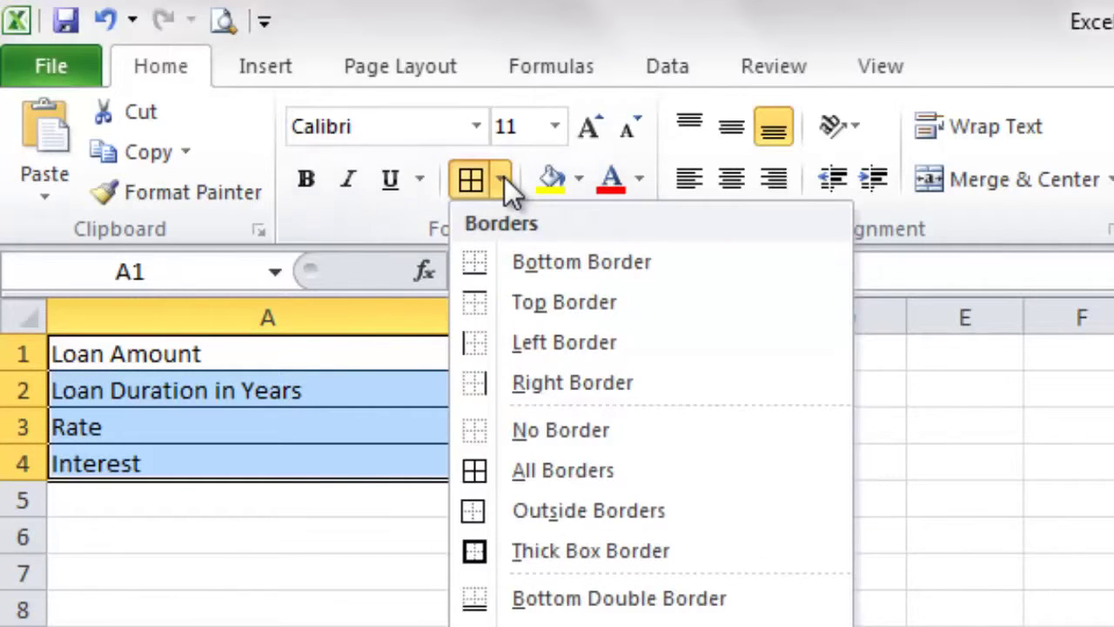
pyautogui.click(591, 552)
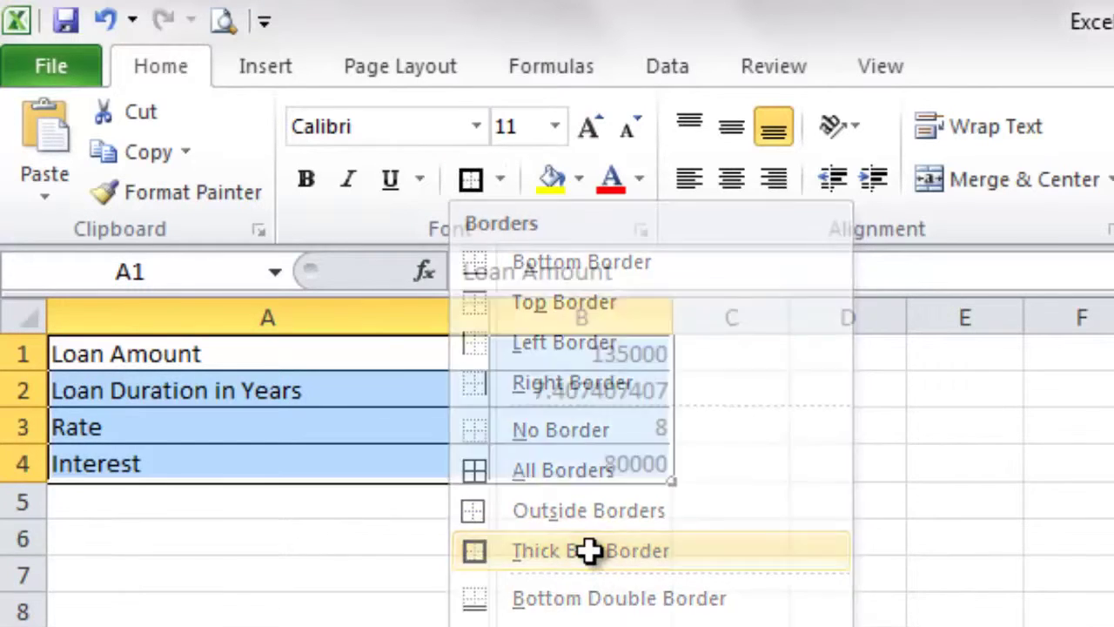
pyautogui.click(770, 514)
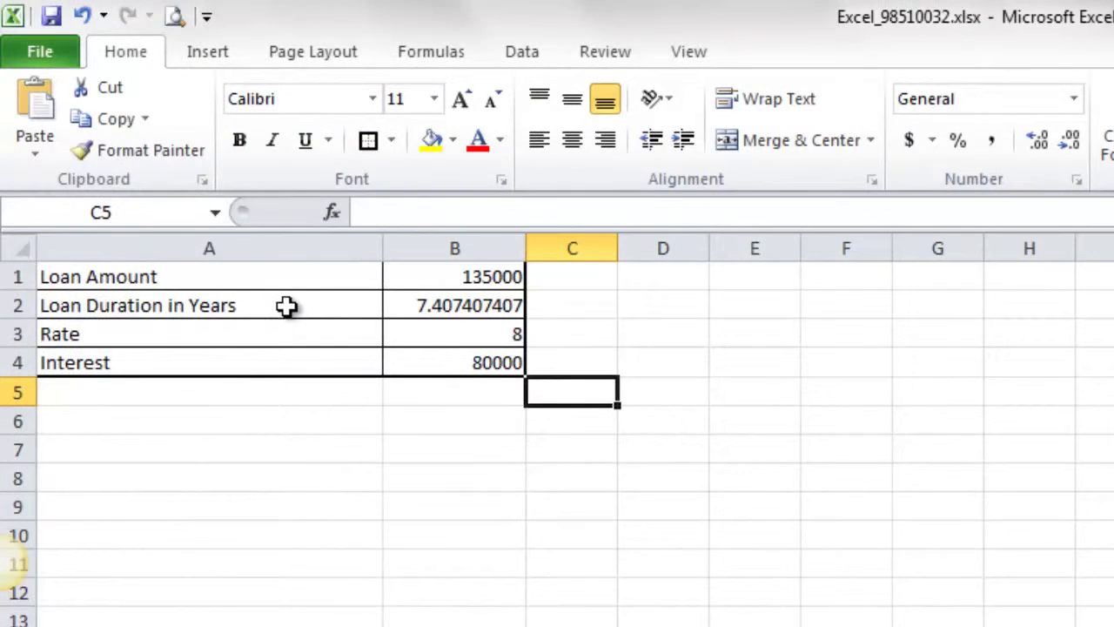
# Step: Type 'Interest Calculation' into the centre header box via Insert > Header & Footer
pyautogui.click(286, 306)
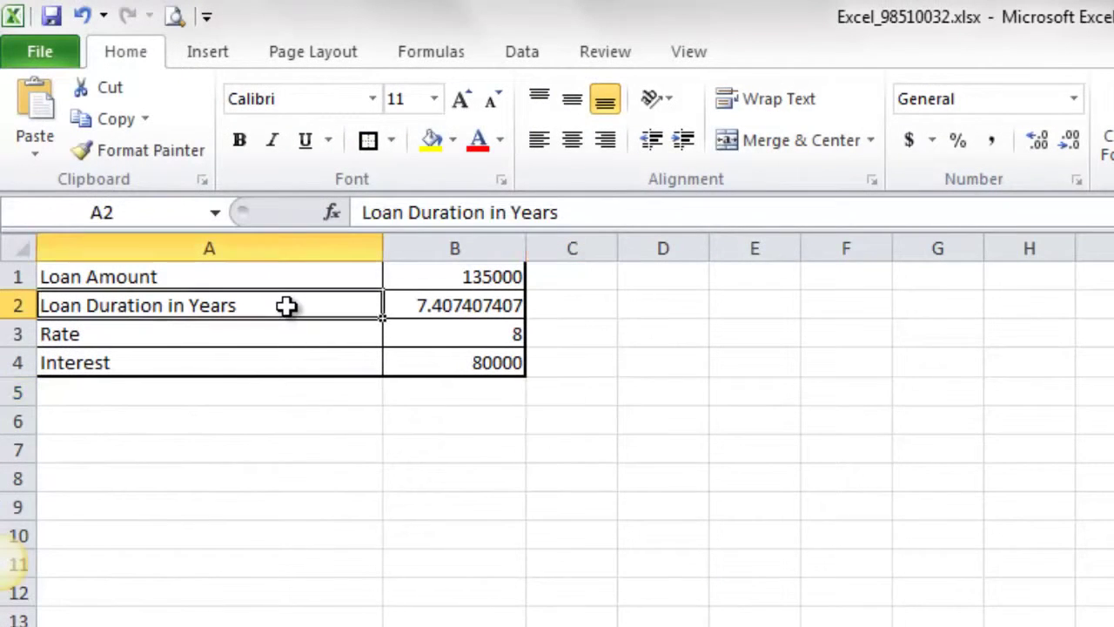
pyautogui.click(218, 52)
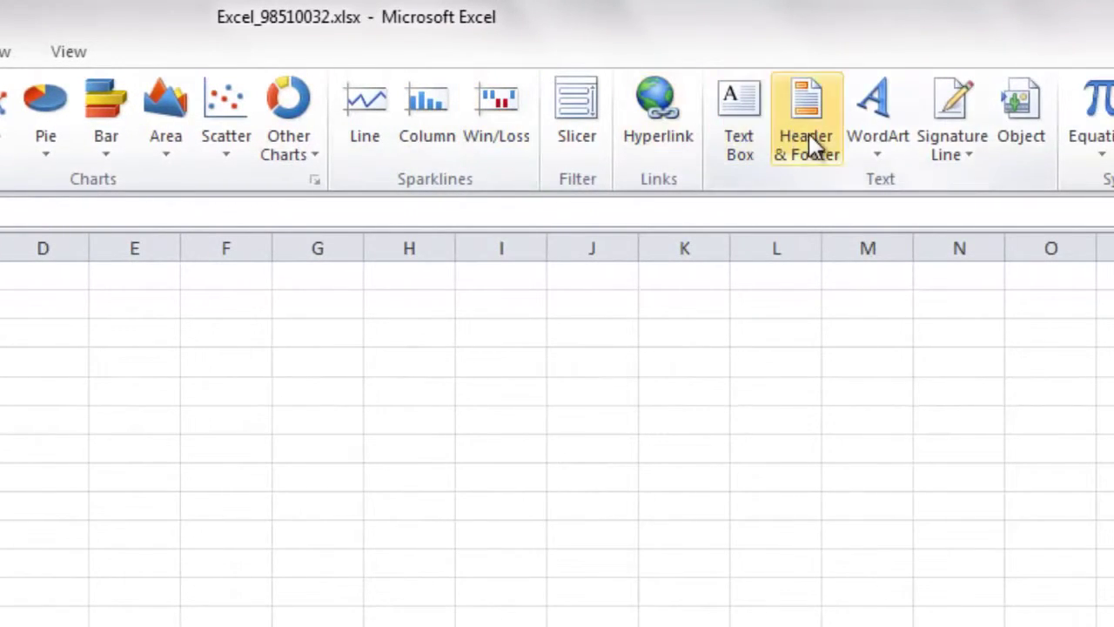
pyautogui.click(807, 145)
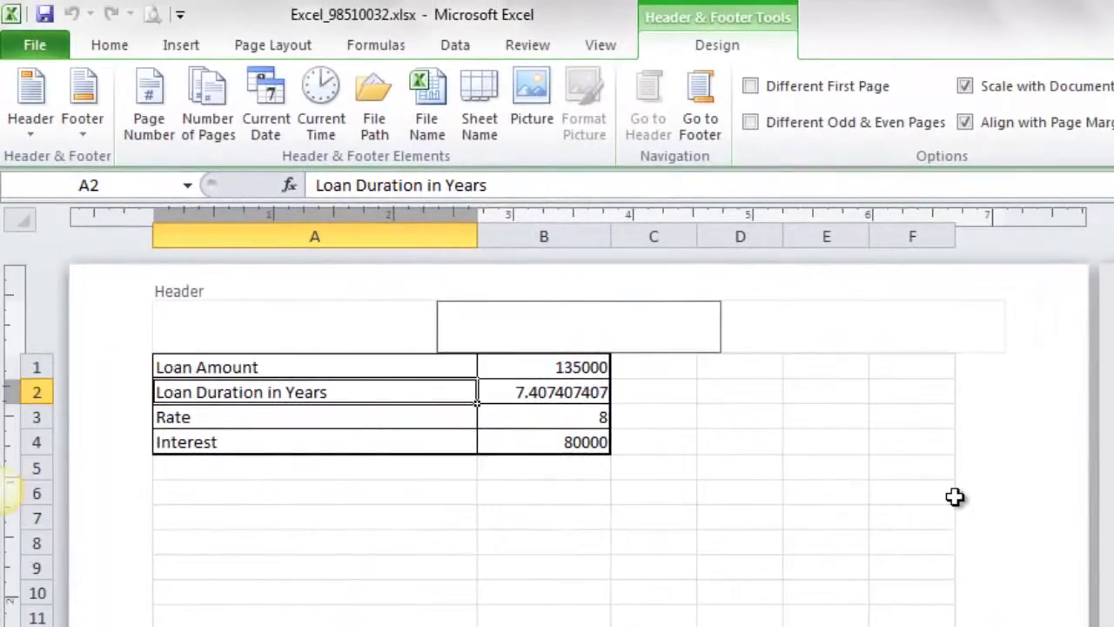
pyautogui.write('Interest Calculation')
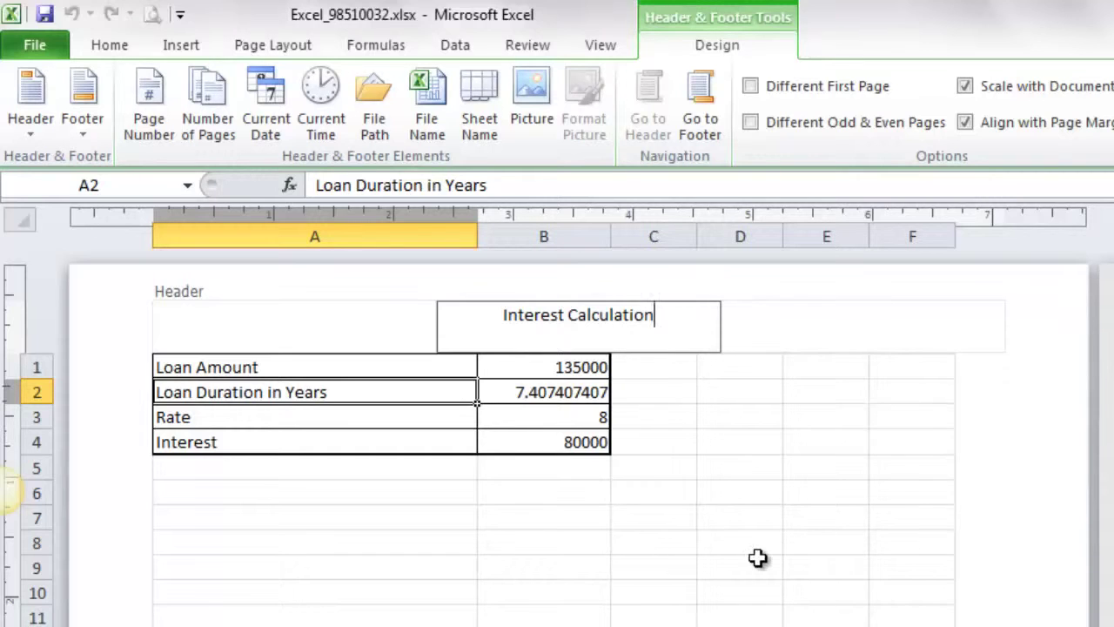
# Step: Insert the Page Number code in the centre footer box and return to the worksheet
pyautogui.click(696, 129)
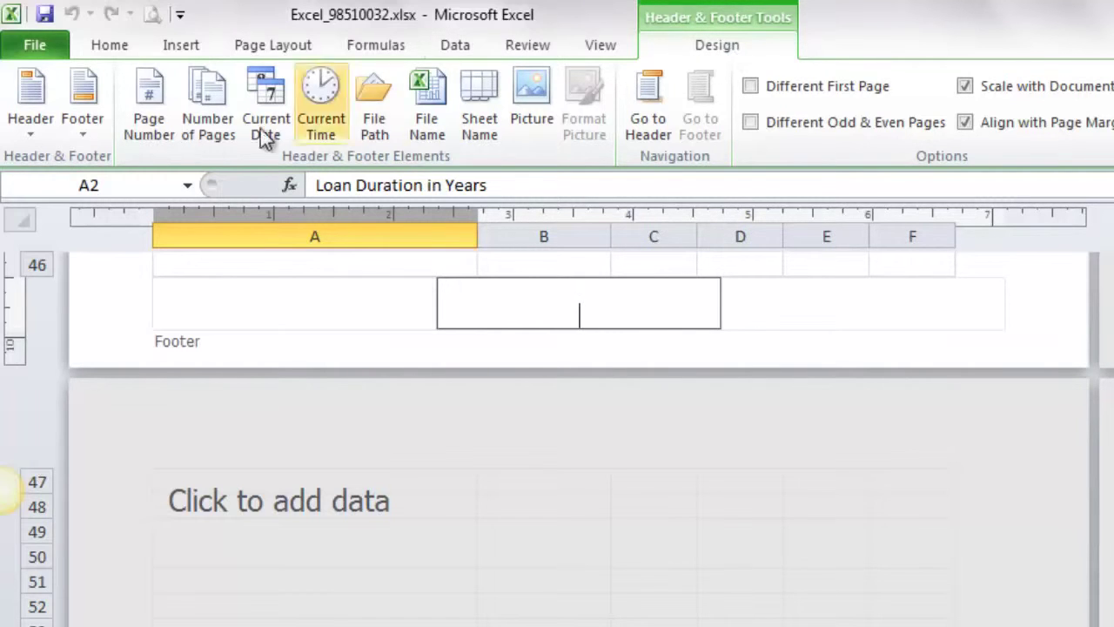
pyautogui.click(148, 124)
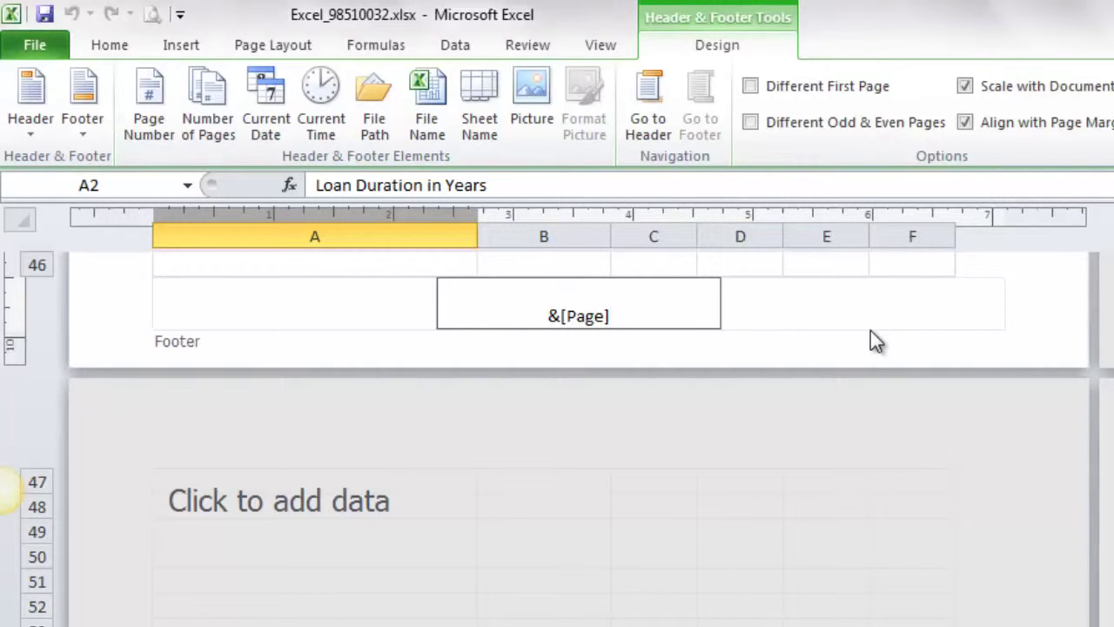
pyautogui.click(827, 267)
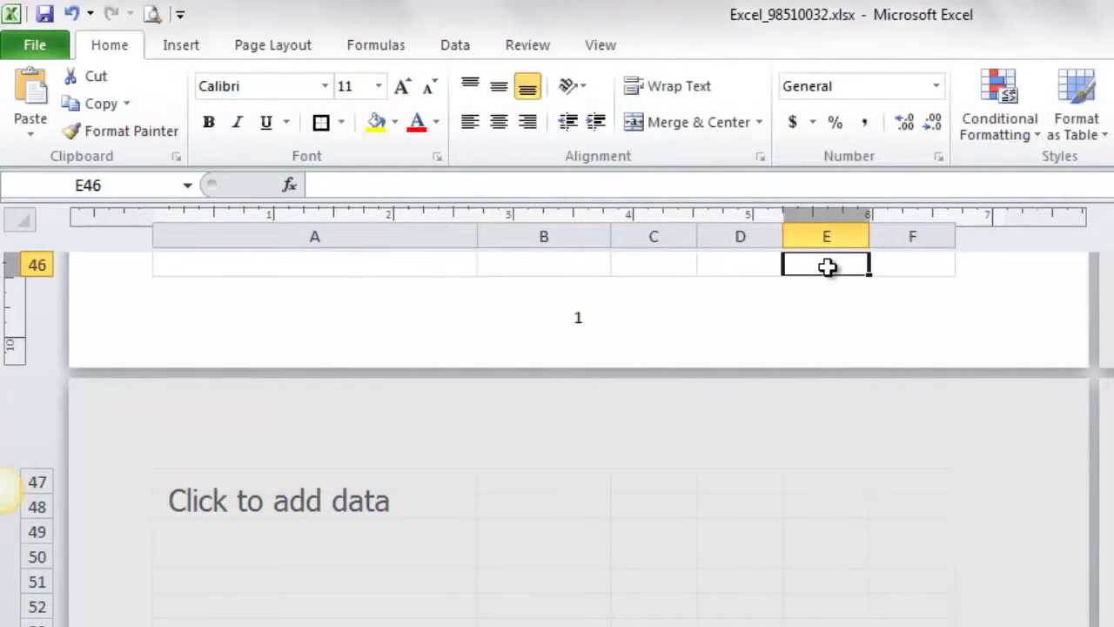
pyautogui.scroll(2, 819, 334)
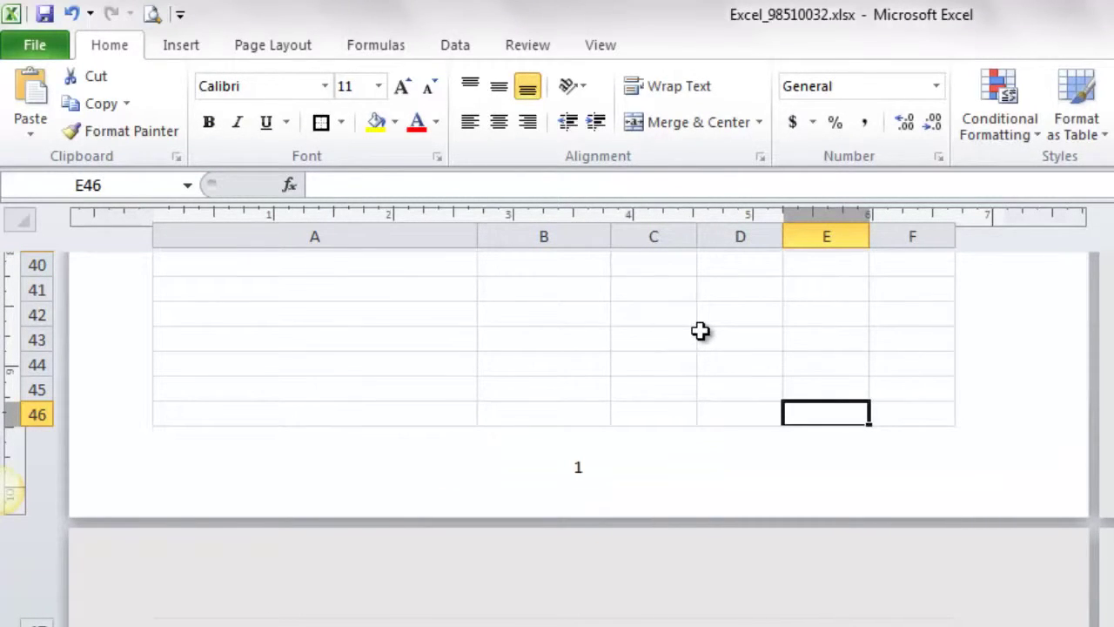
pyautogui.scroll(15, 701, 331)
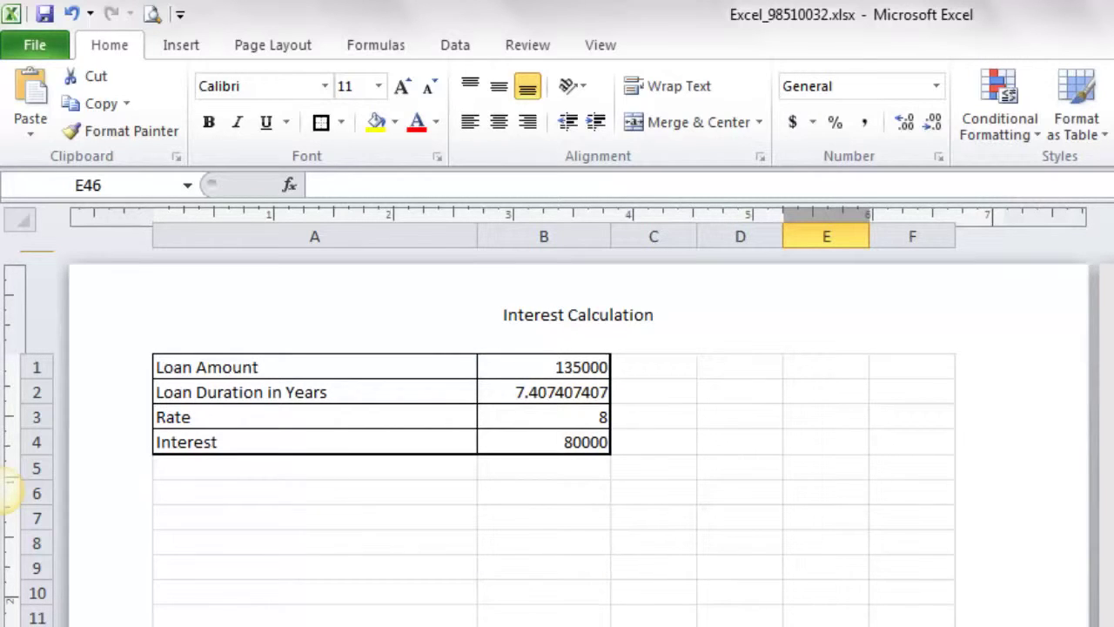
# Step: Snap the Acrobat question paper to the left half and Excel to the right half
pyautogui.hotkey('alt', 'Tab')
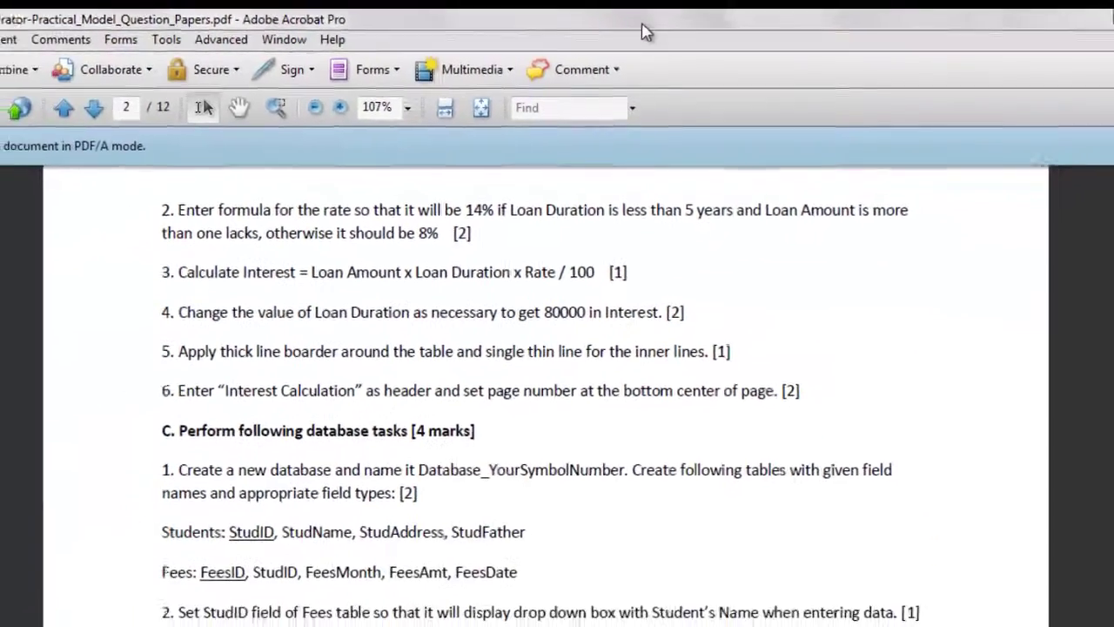
pyautogui.press('super+Left')
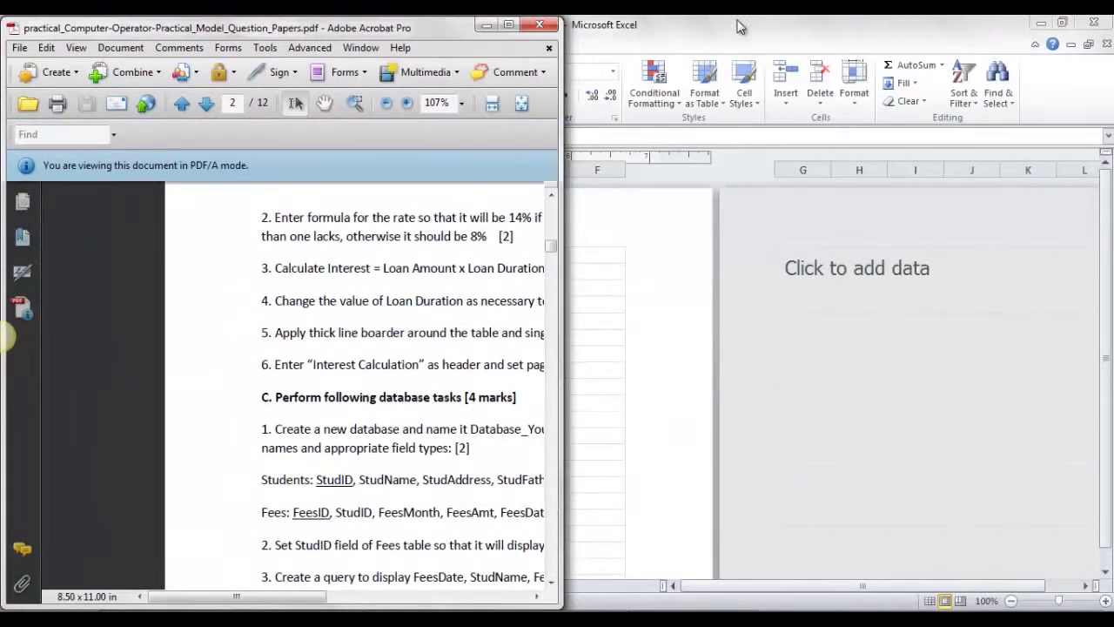
pyautogui.click(738, 27)
pyautogui.doubleClick(738, 26)
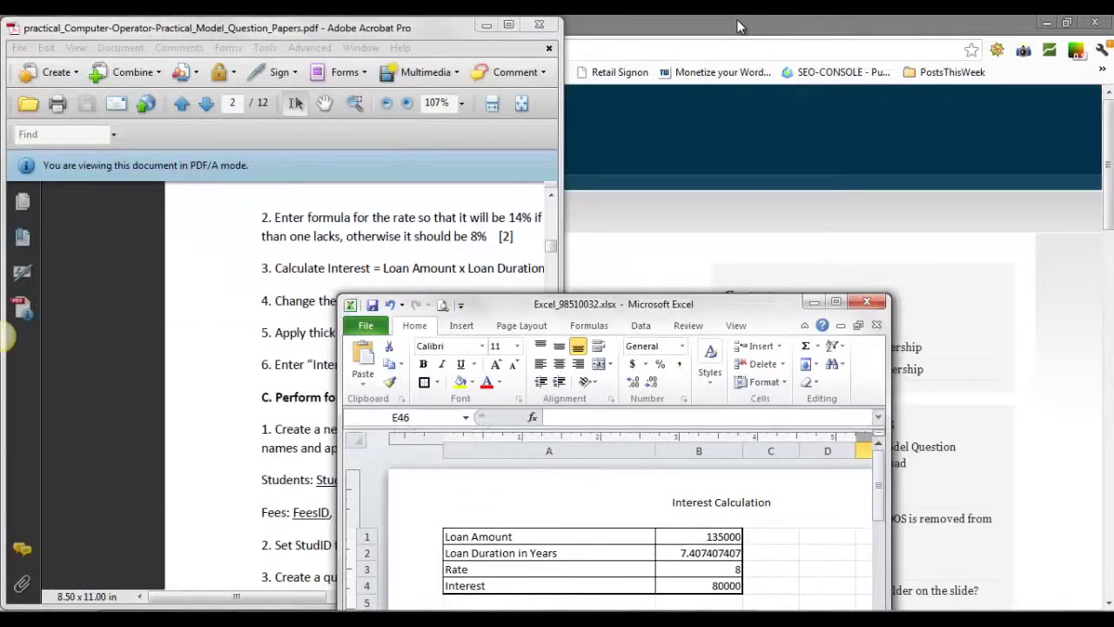
pyautogui.press('super+Right')
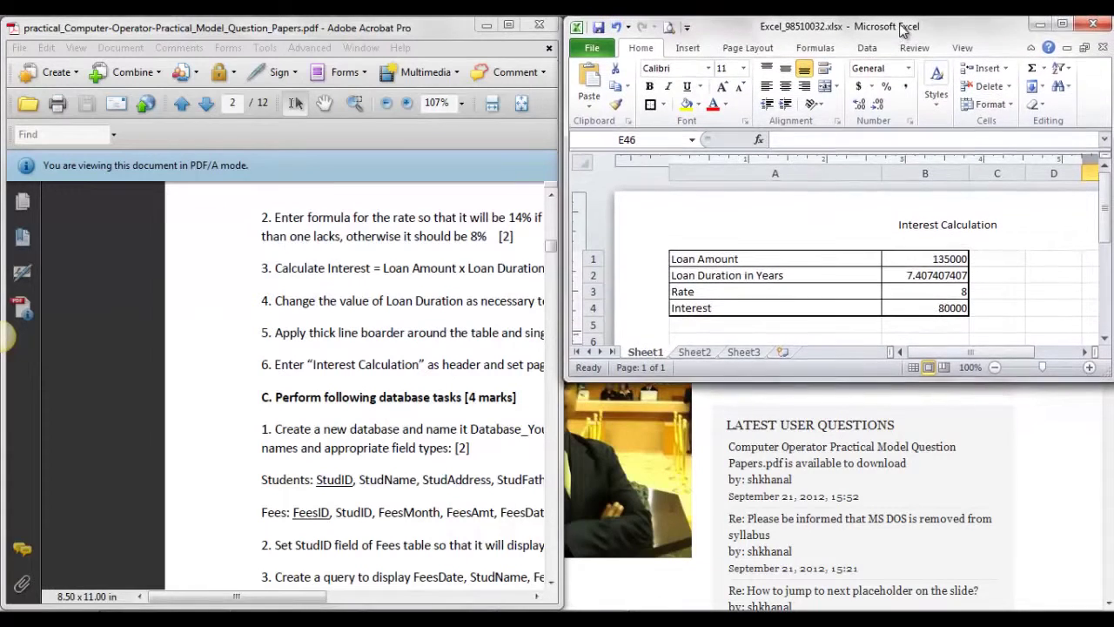
# Step: Make the Excel window taller and save Excel_98510032.xlsx
pyautogui.moveTo(883, 377); pyautogui.dragTo(882, 607)
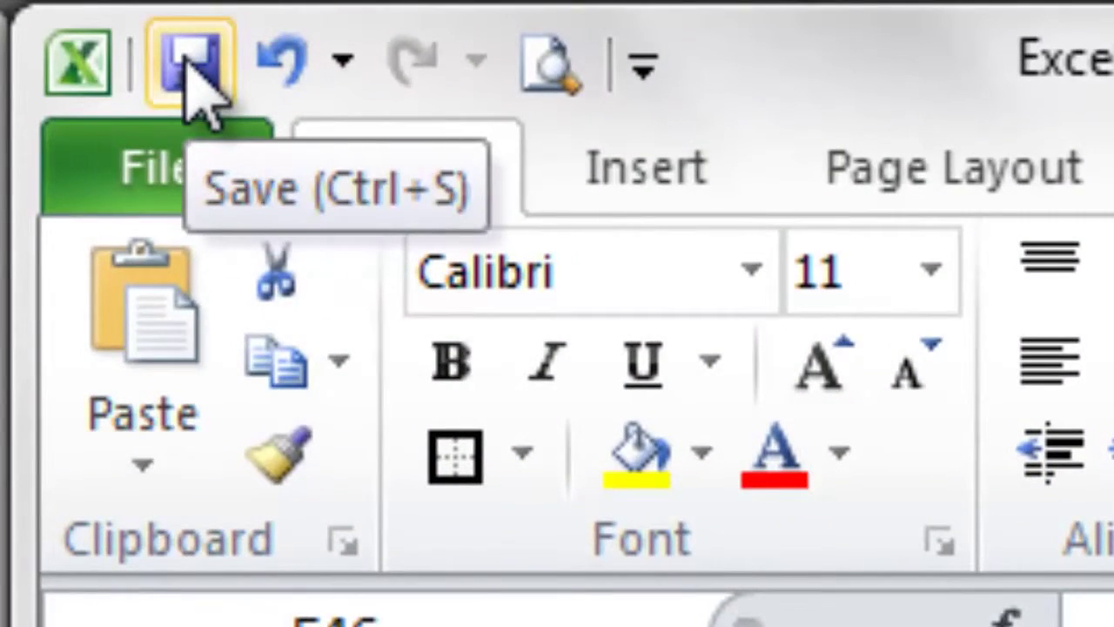
pyautogui.click(187, 68)
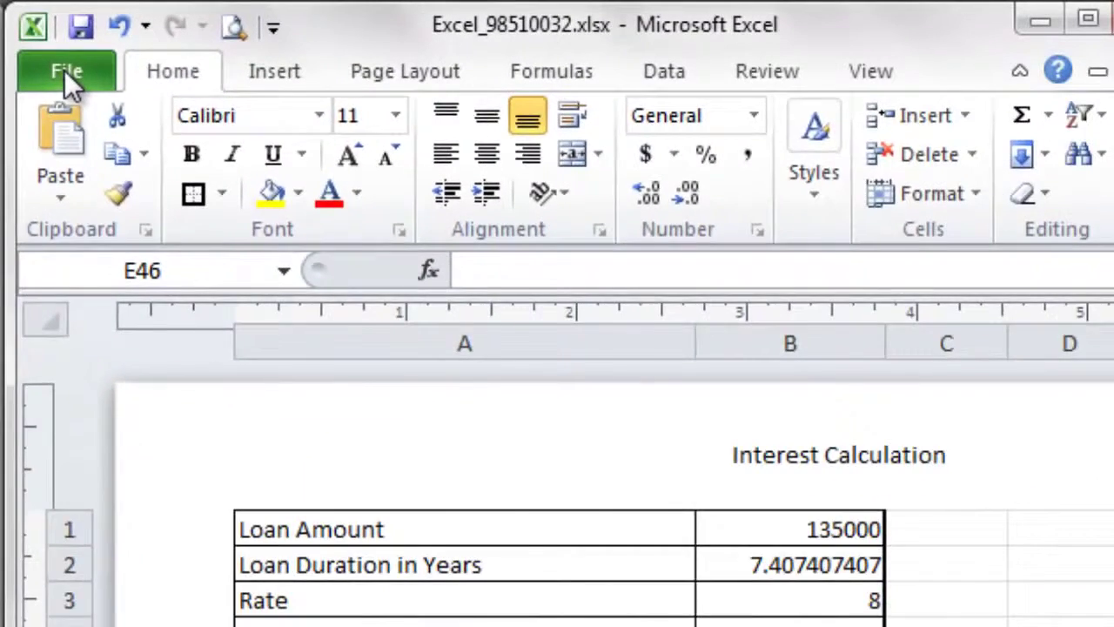
pyautogui.click(132, 141)
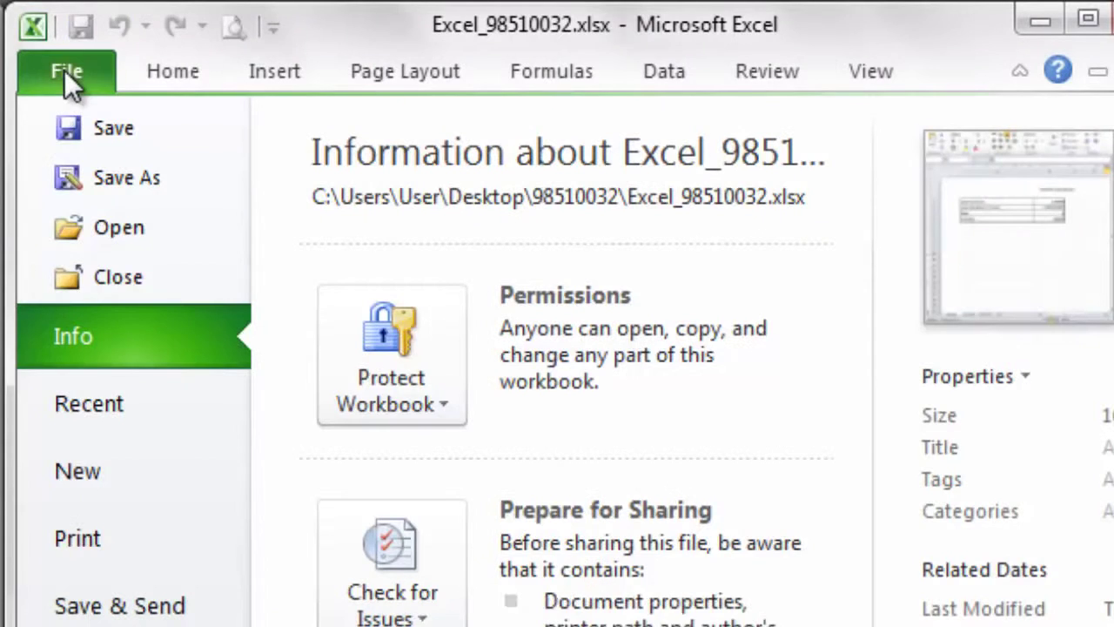
pyautogui.click(134, 138)
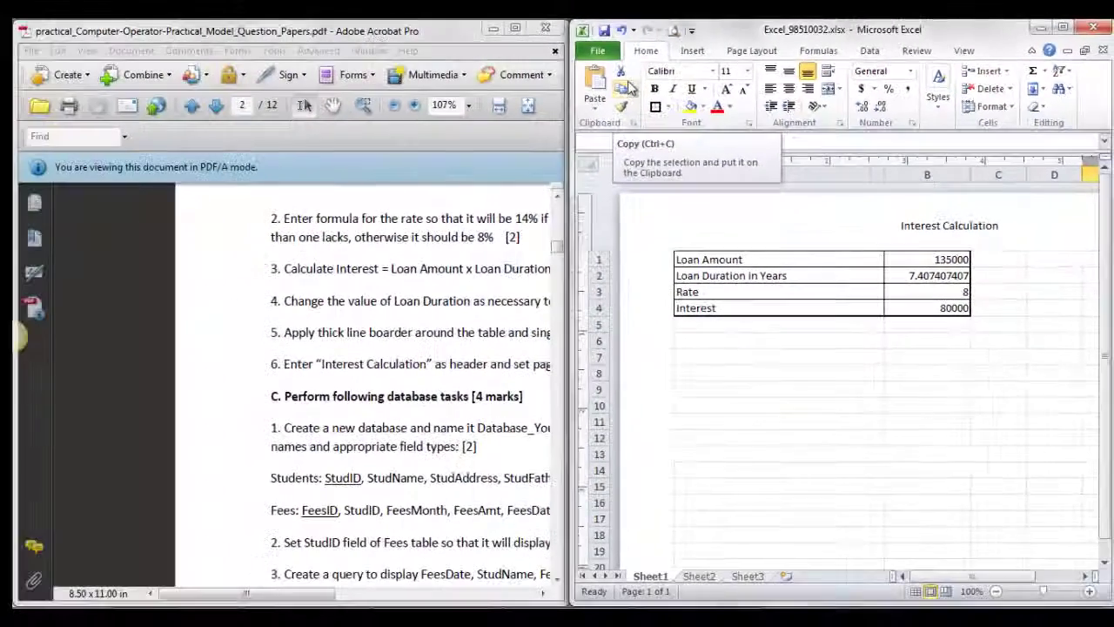